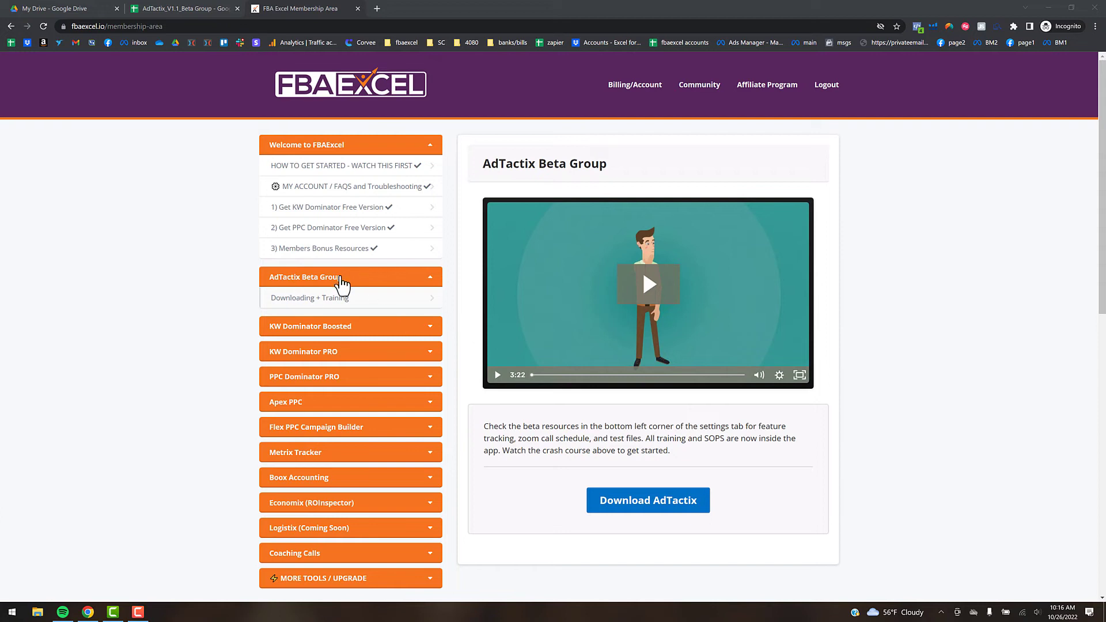
- Start the AdTactix download below the beta group video on the FBA Excel membership site
click(662, 511)
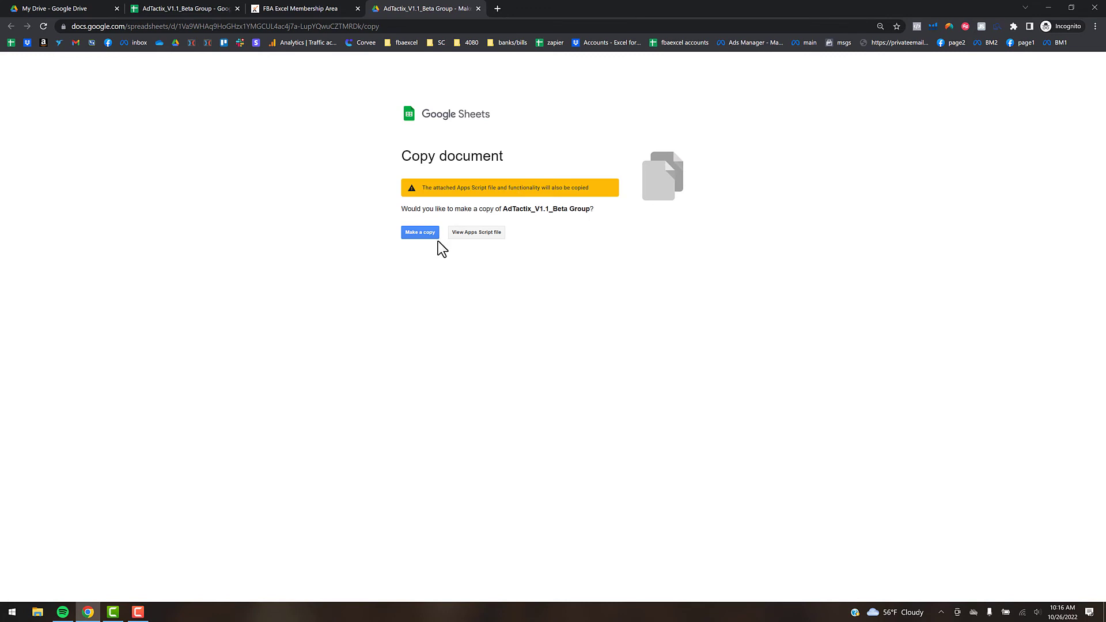
- Make a personal copy of the AdTactix_V1.1_Beta Group spreadsheet
click(427, 233)
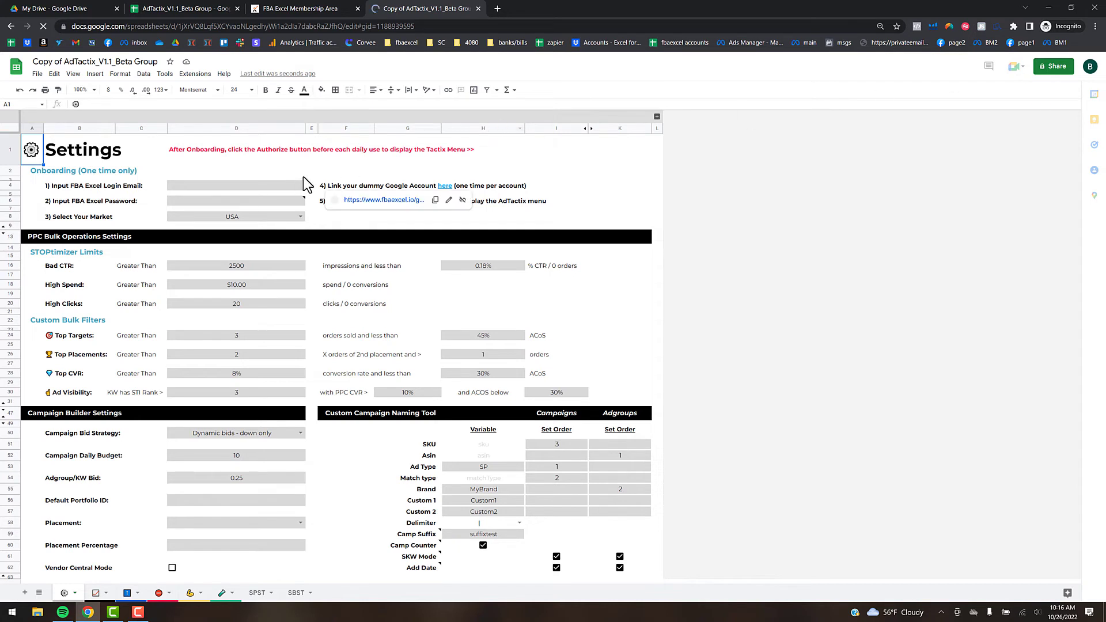
- Read the login email note, open the Link Your Google Drive page, and return to the copy
click(254, 189)
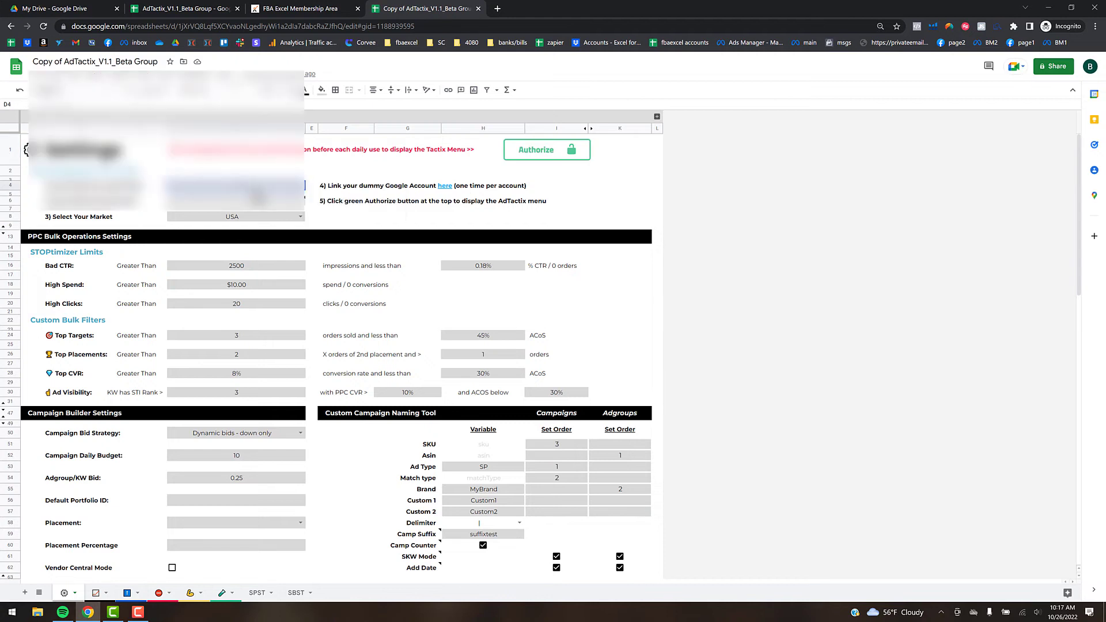
click(345, 217)
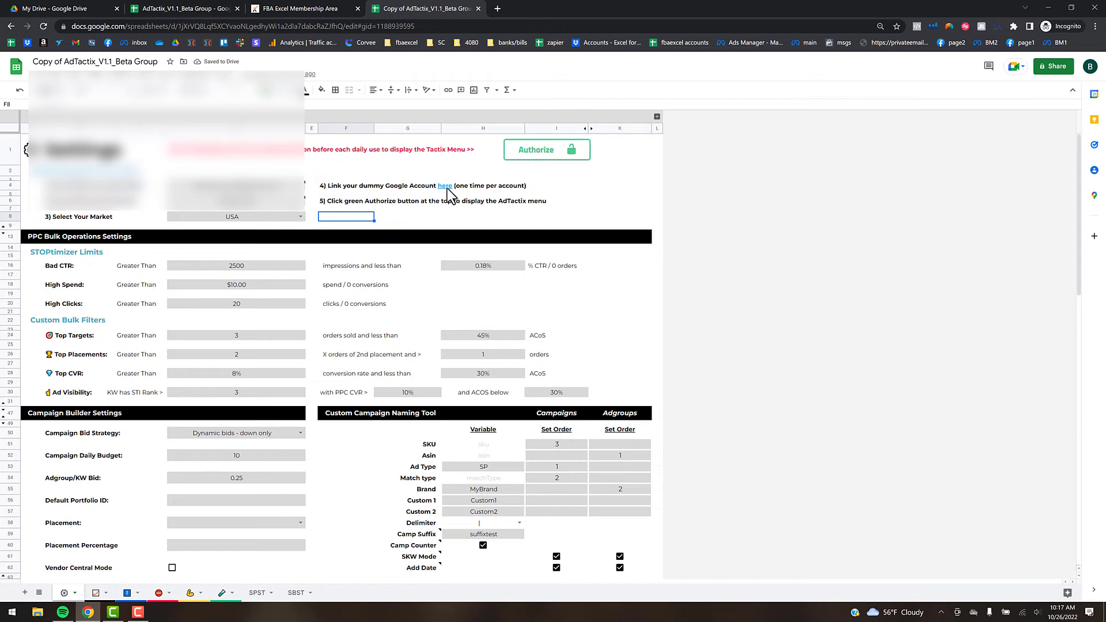
mouse_move(445, 188)
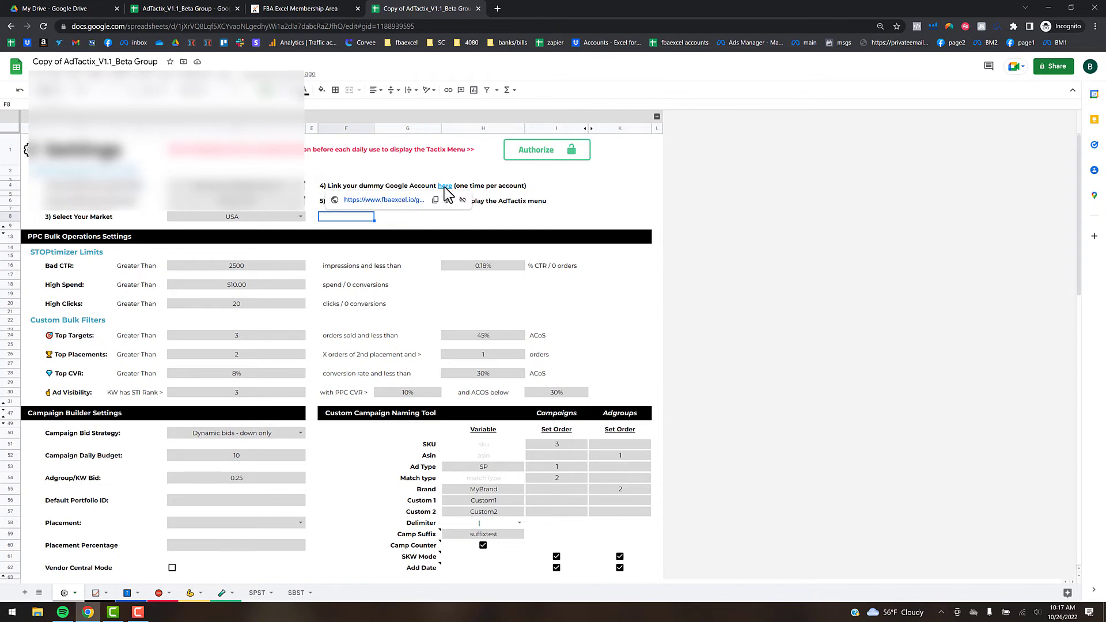
click(410, 202)
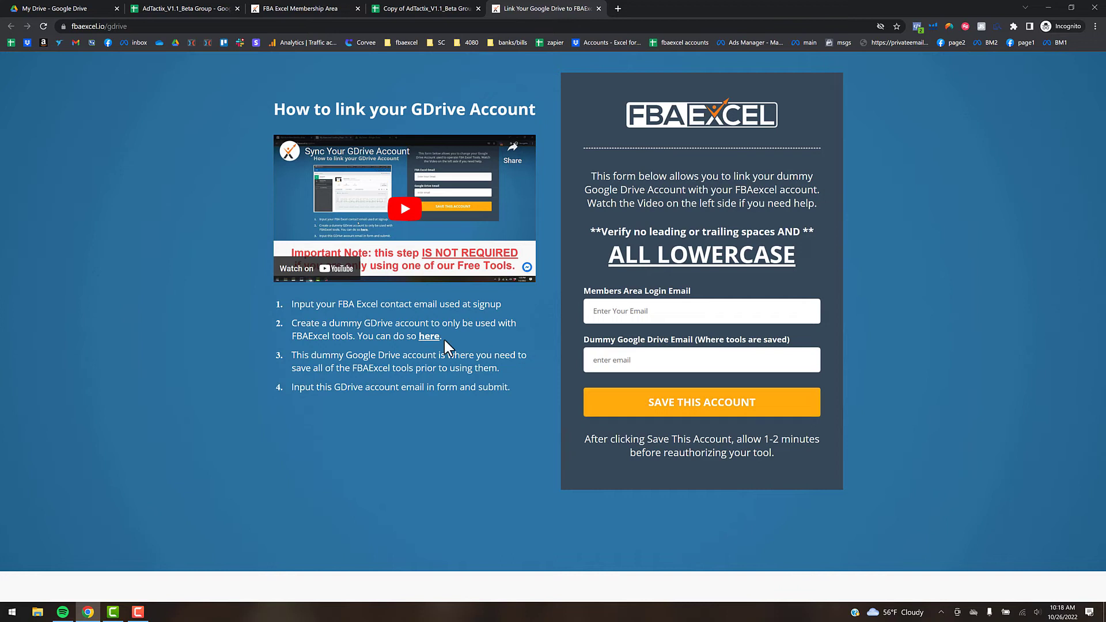
click(409, 7)
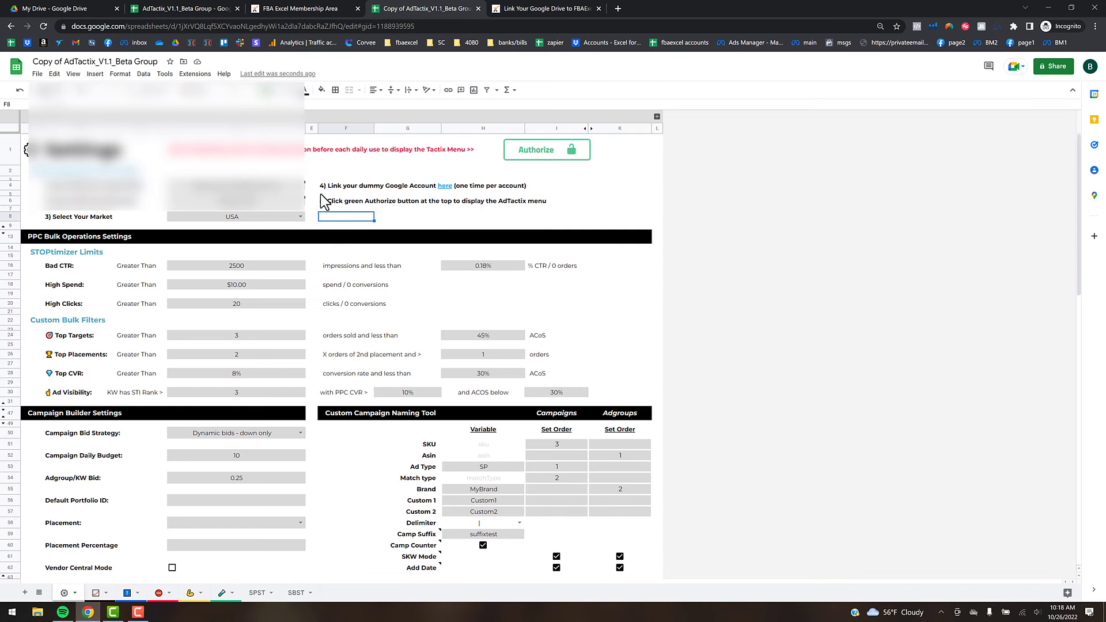
- Check the password cell note, then start authorizing the AdTactix script
mouse_move(306, 206)
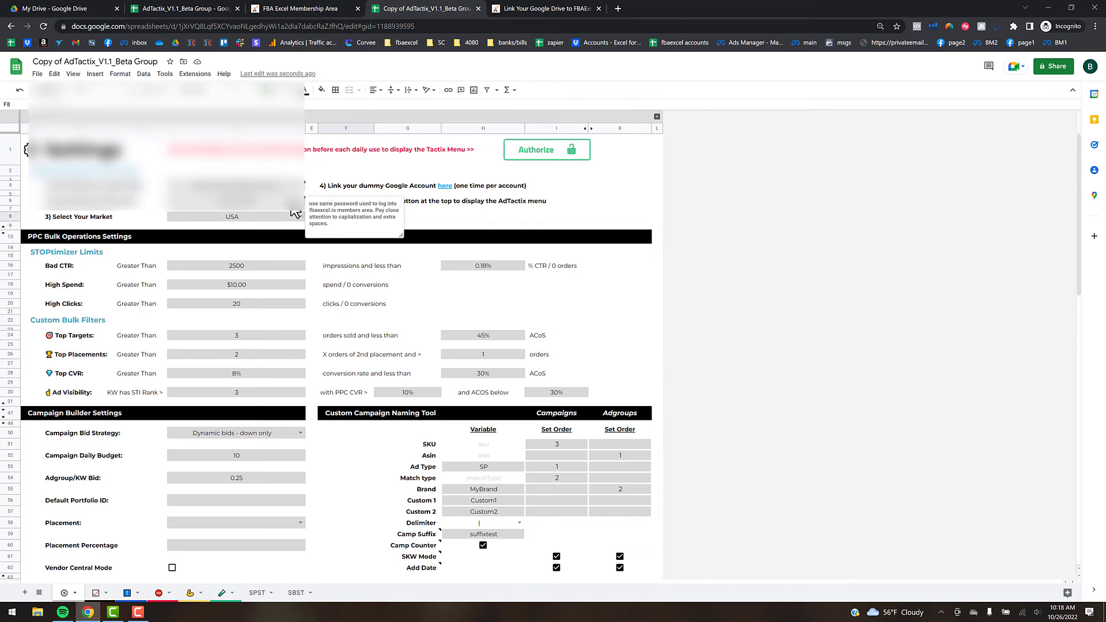
click(351, 172)
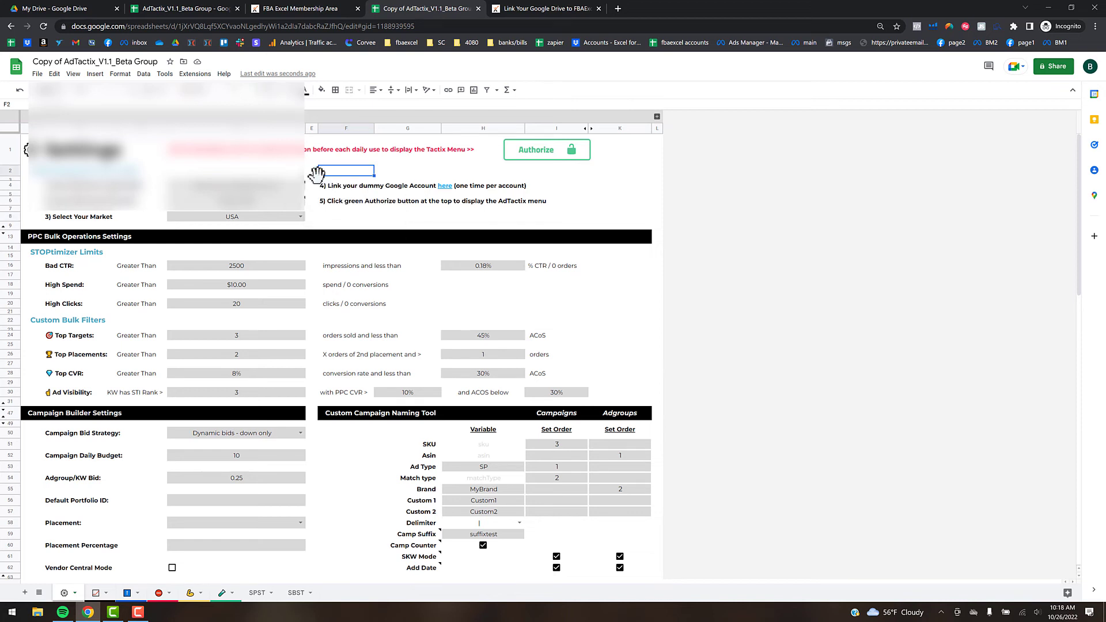
mouse_move(322, 173)
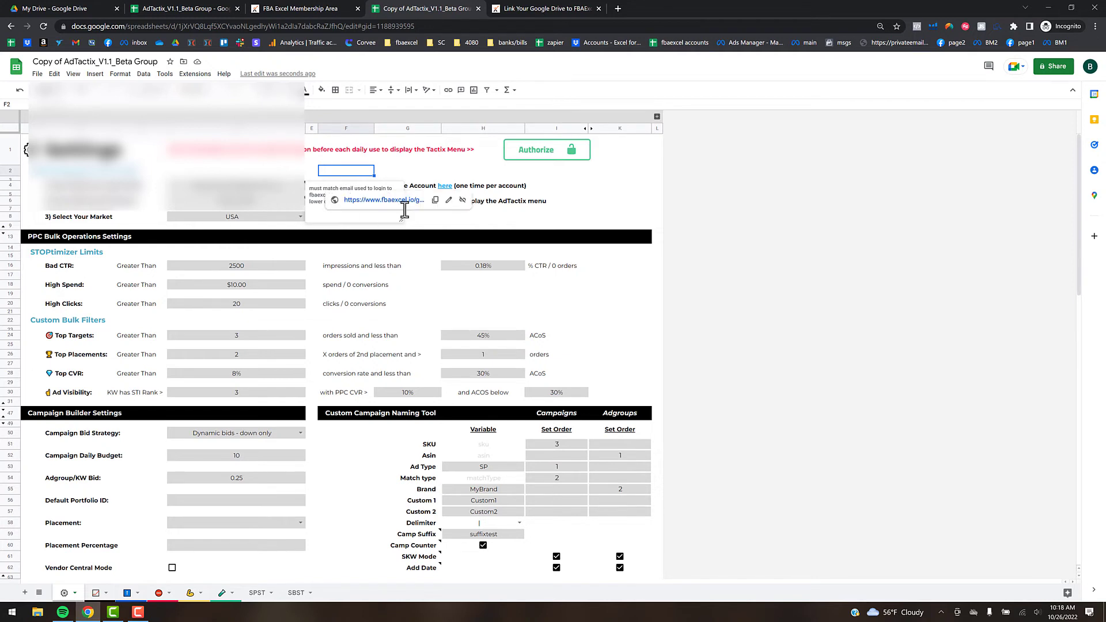
click(554, 153)
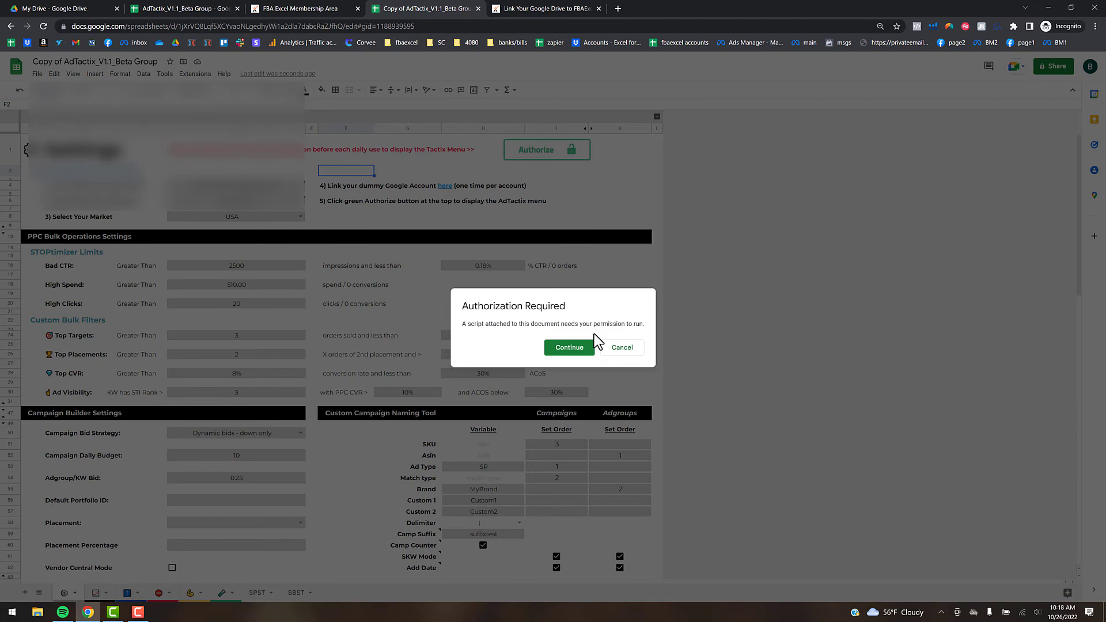
- Choose your Google account and allow the unverified Tactix app to access it
click(561, 349)
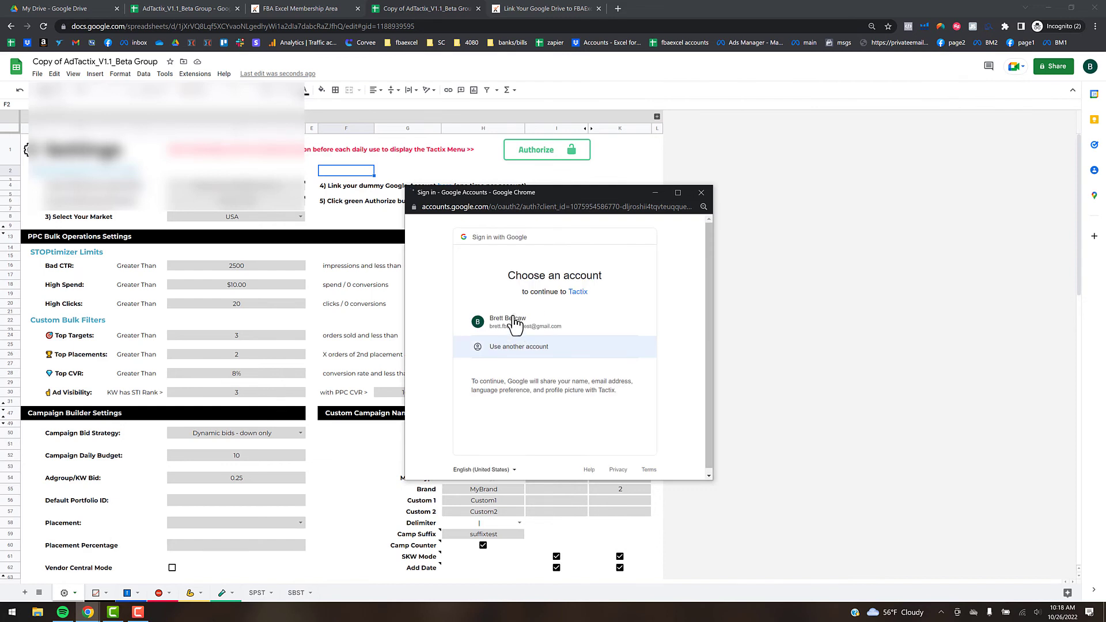
click(513, 325)
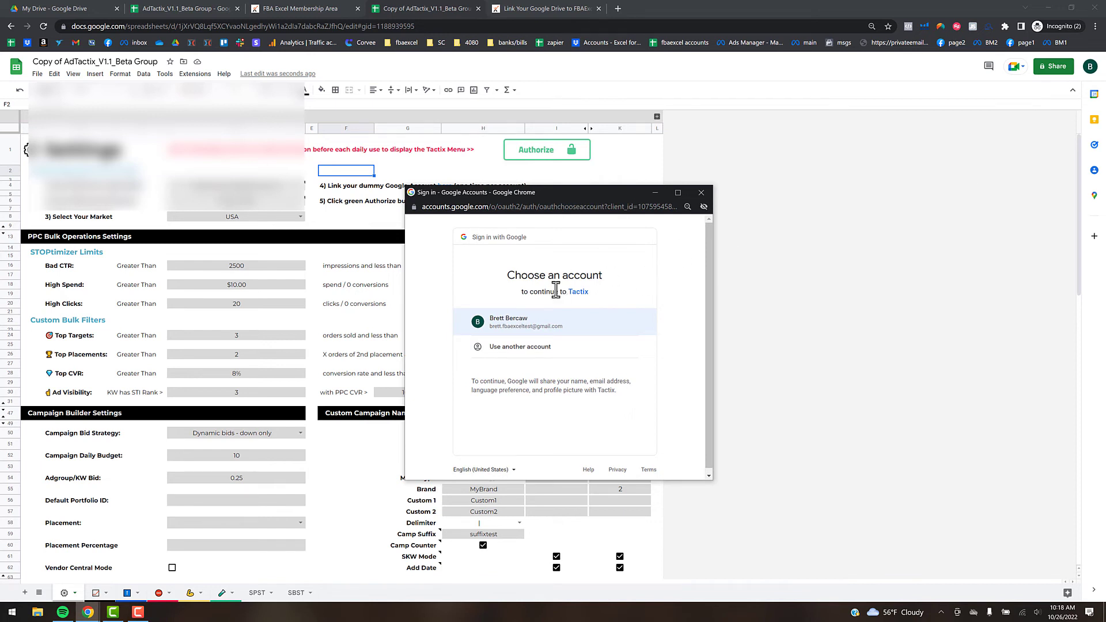
click(522, 320)
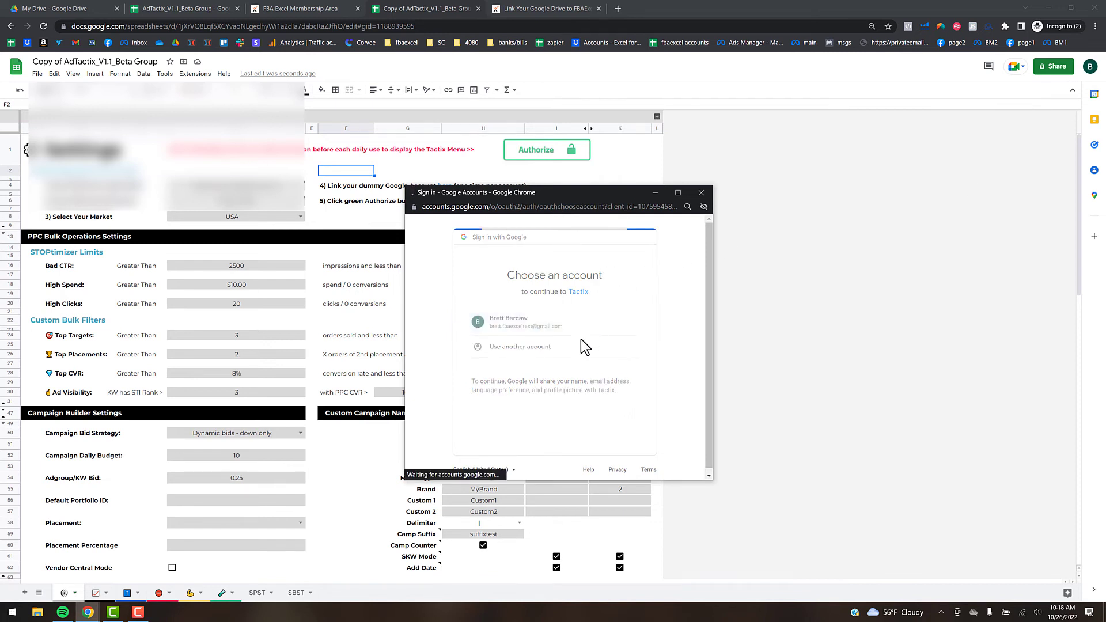
click(437, 383)
click(455, 447)
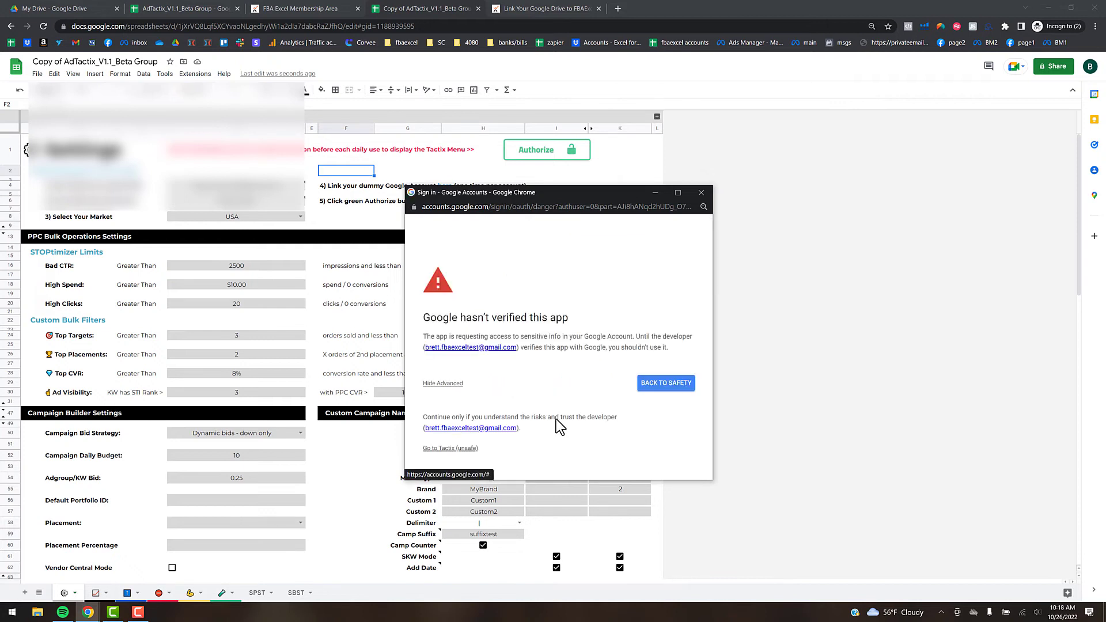
scroll(617, 353, down, 5)
click(599, 414)
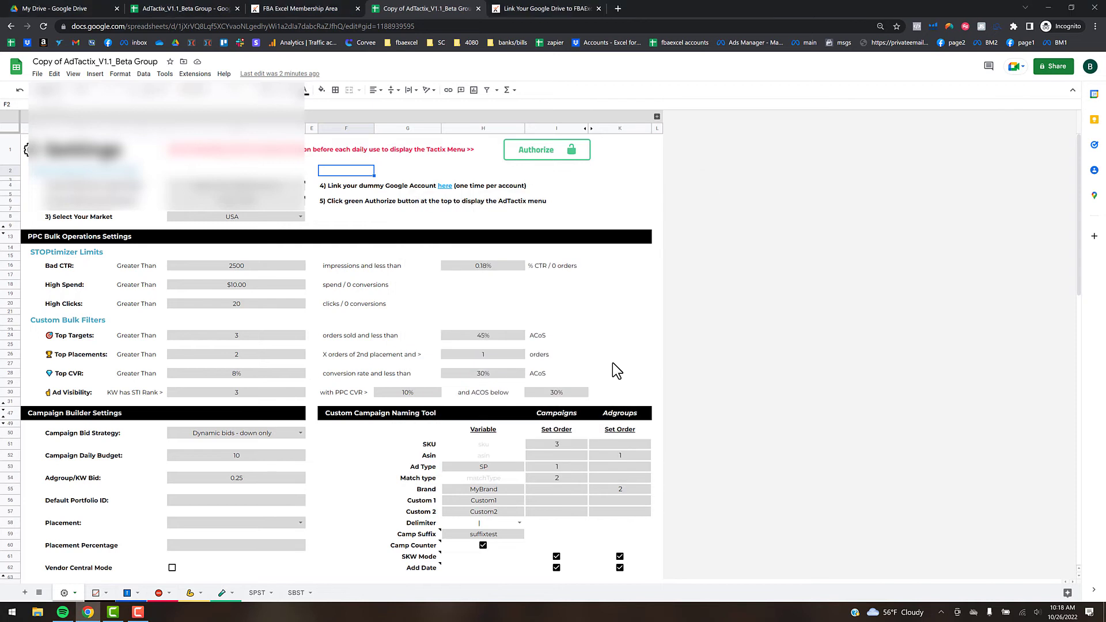
- Rerun authorization to load the AdTactix menus, then bring up the Google Keep notes panel
click(595, 201)
click(551, 153)
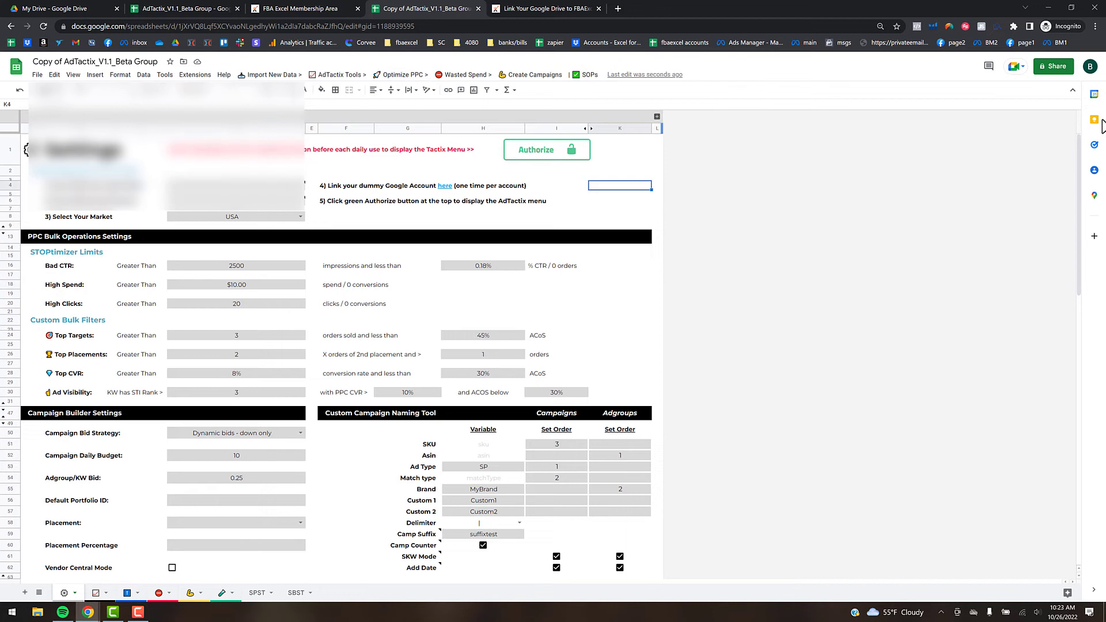
click(1094, 119)
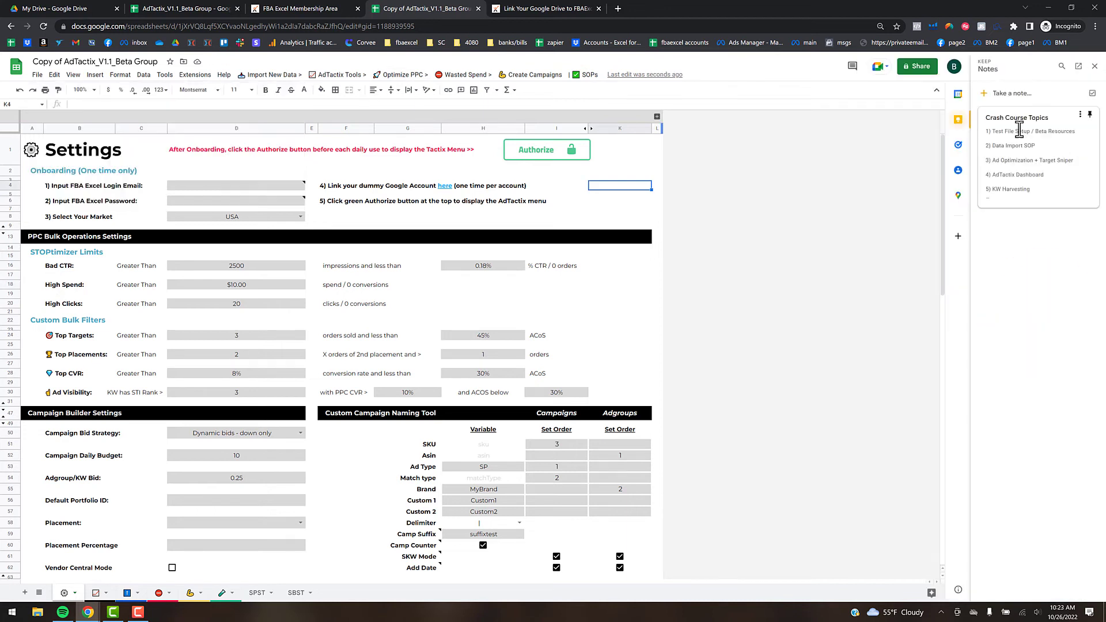
- Add '7) Negating' to the Crash Course Topics note and scroll down to Beta Group Links
click(1030, 161)
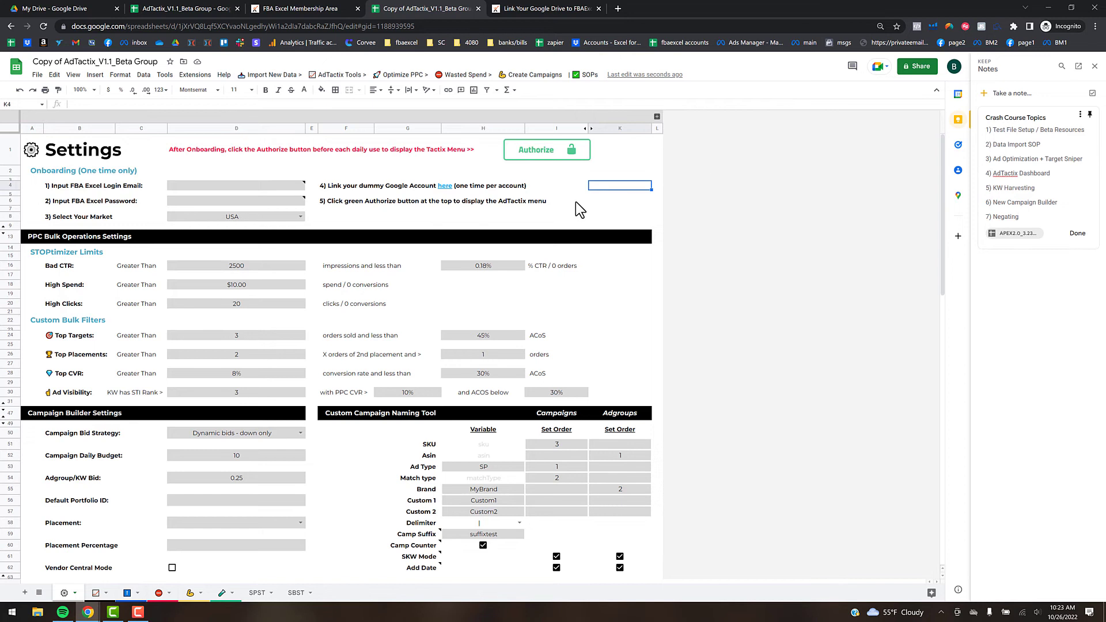
scroll(301, 372, down, 10)
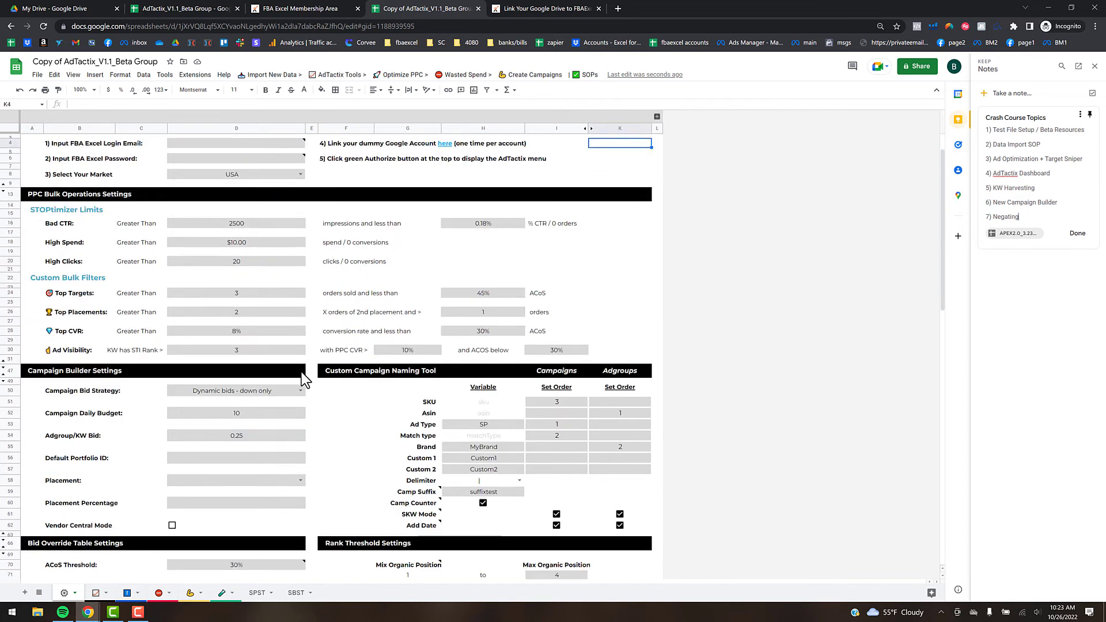
scroll(302, 372, down, 3)
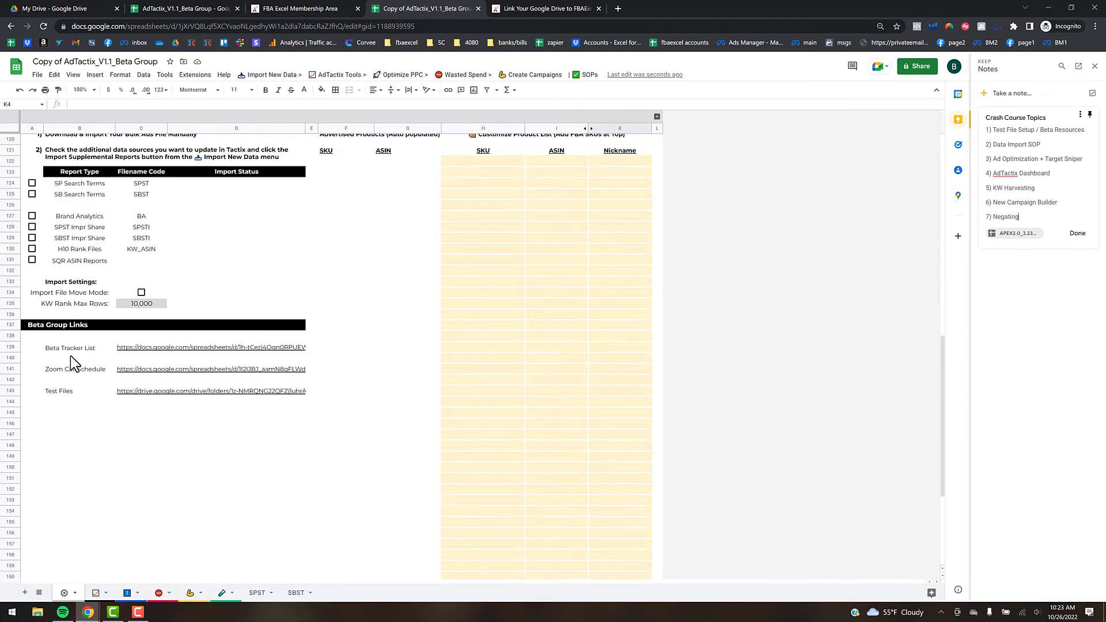
mouse_move(130, 348)
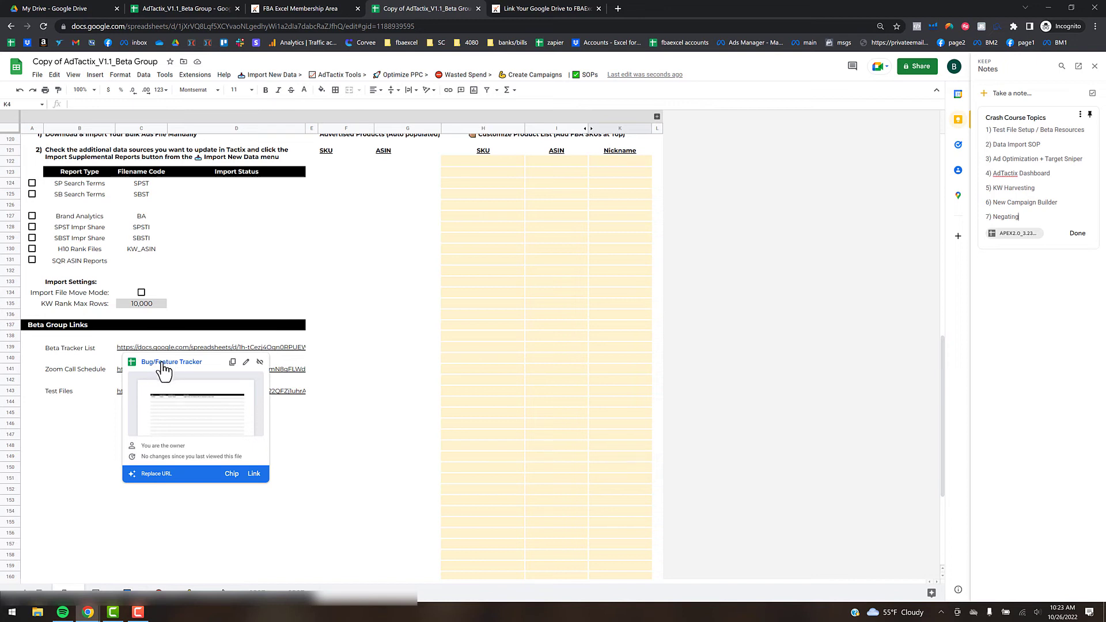
- Dismiss the Bug/Feature Tracker and Zoom schedule previews, then open the Test Files folder link
click(91, 422)
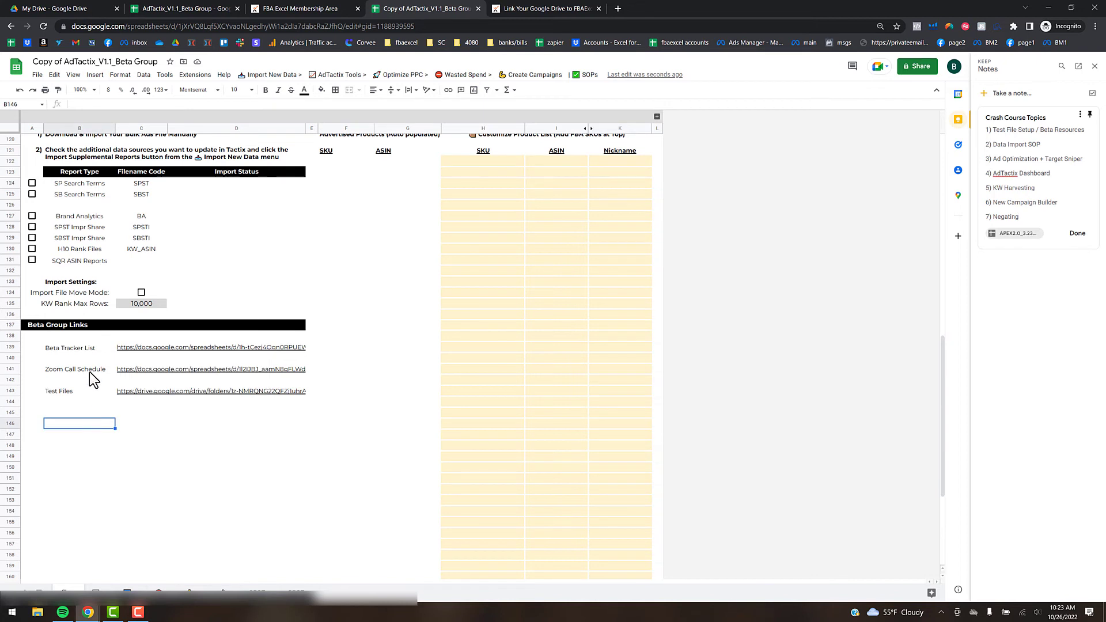
mouse_move(137, 370)
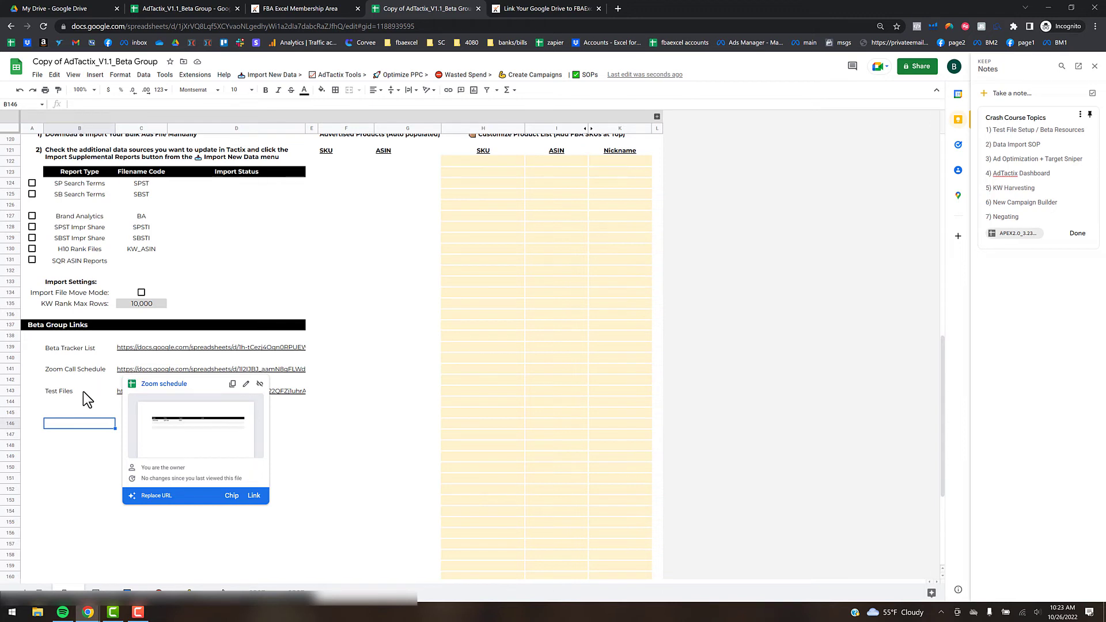
click(82, 412)
mouse_move(133, 393)
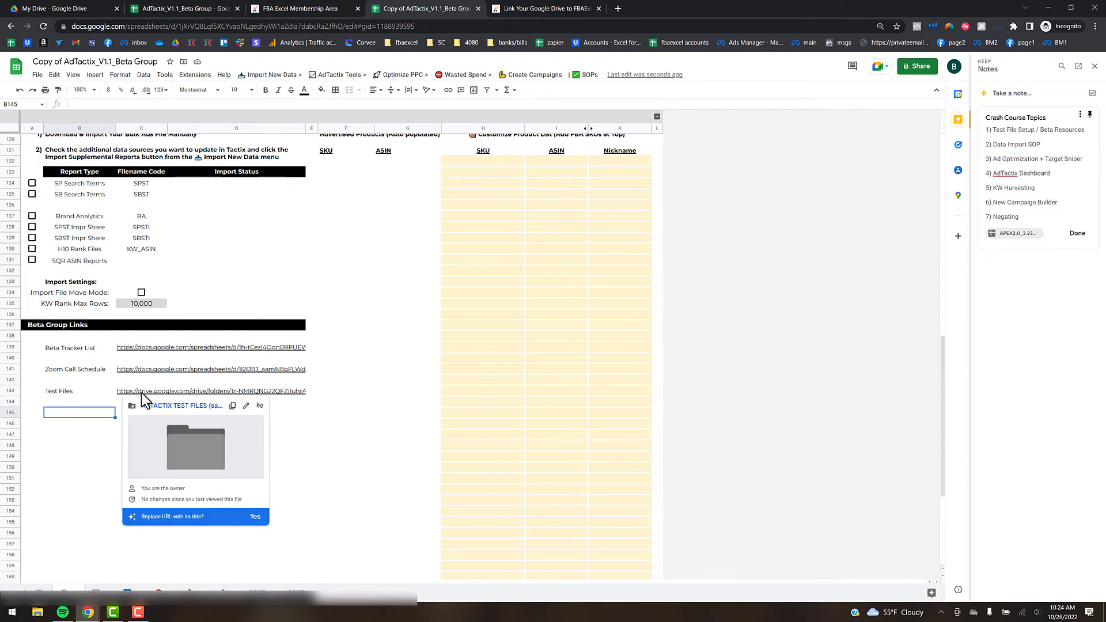
click(219, 406)
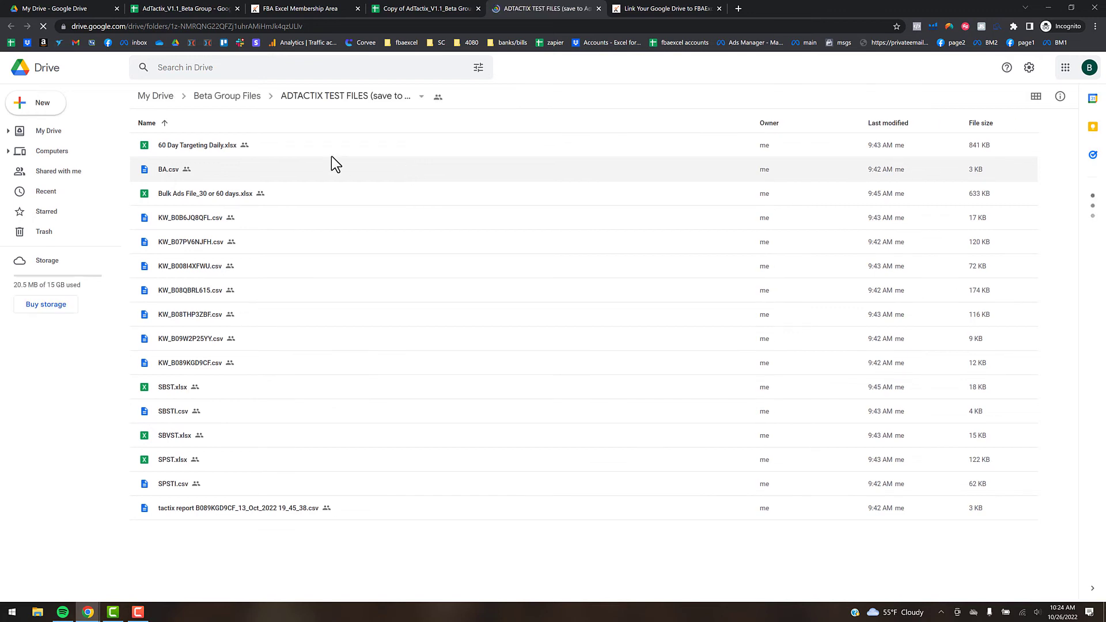
- Try downloading the whole ADTACTIX TEST FILES folder, then return to My Drive
click(357, 103)
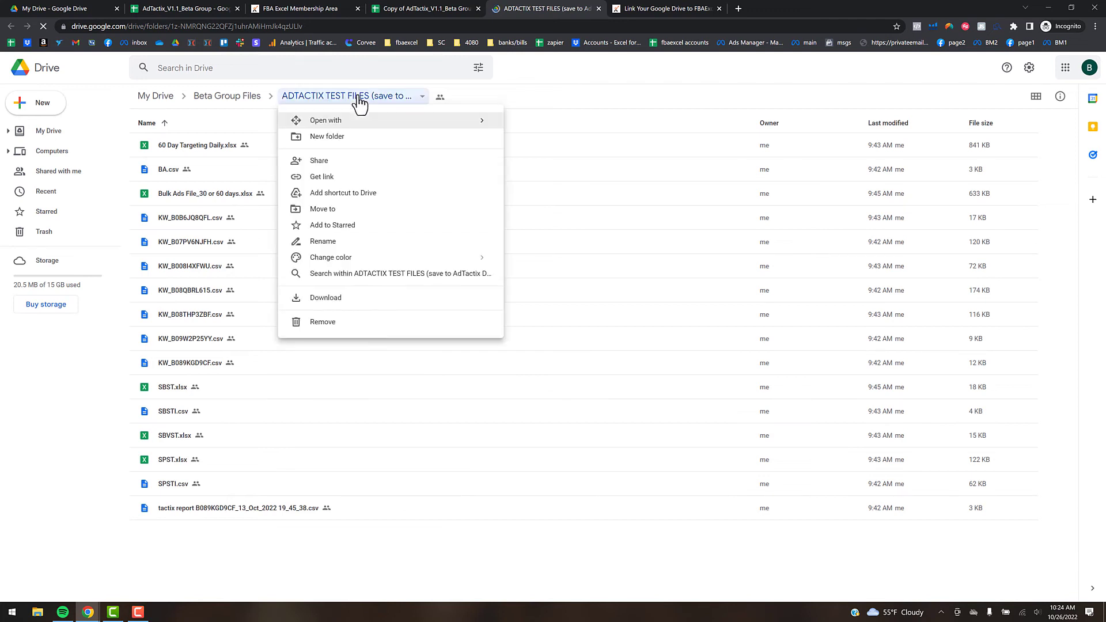
click(336, 308)
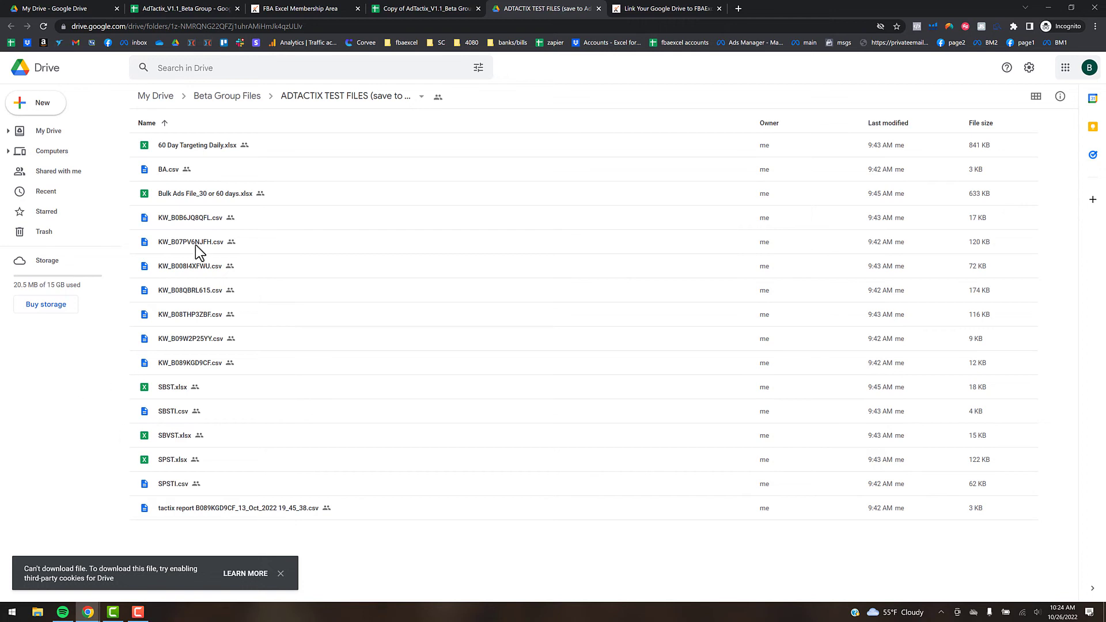
click(159, 97)
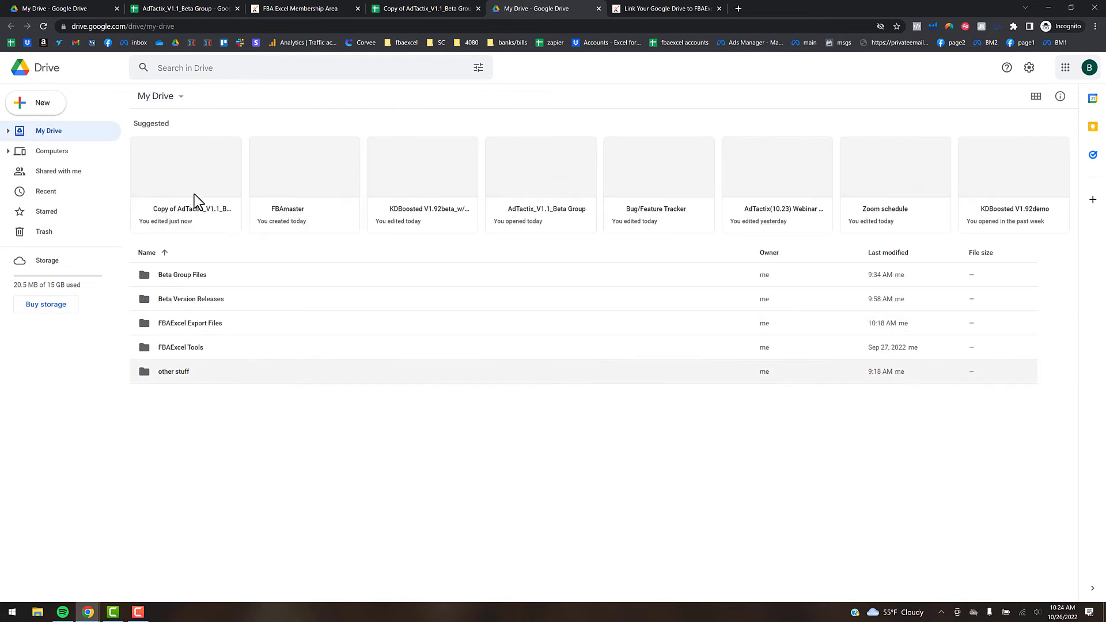
- Navigate into FBAExcel Tools › AdTactix › AdTactix Data - New
double_click(202, 347)
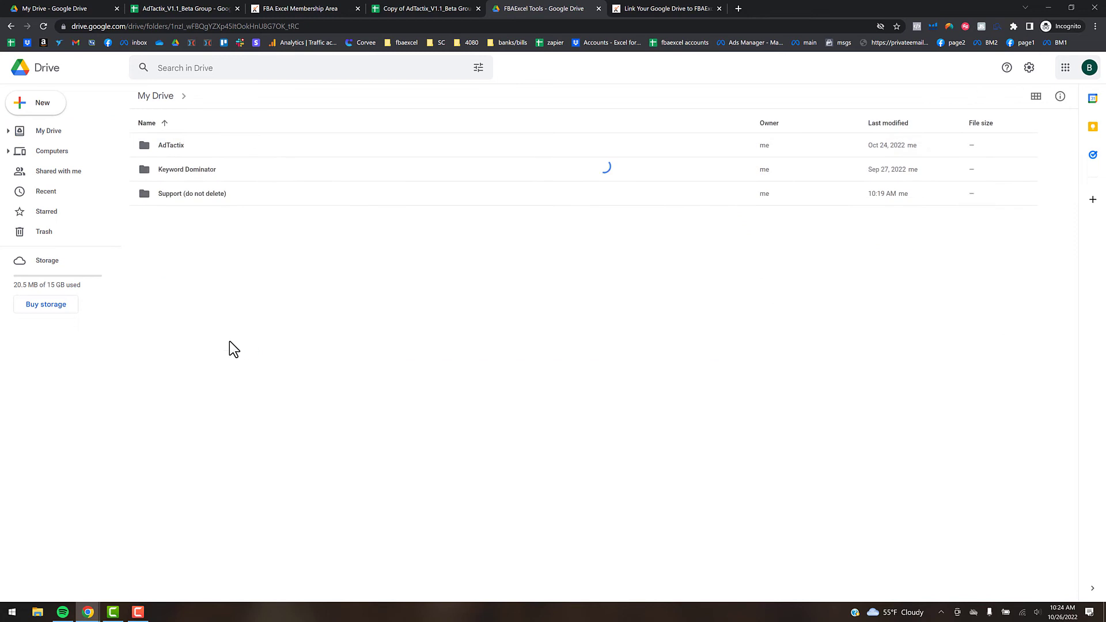
double_click(170, 150)
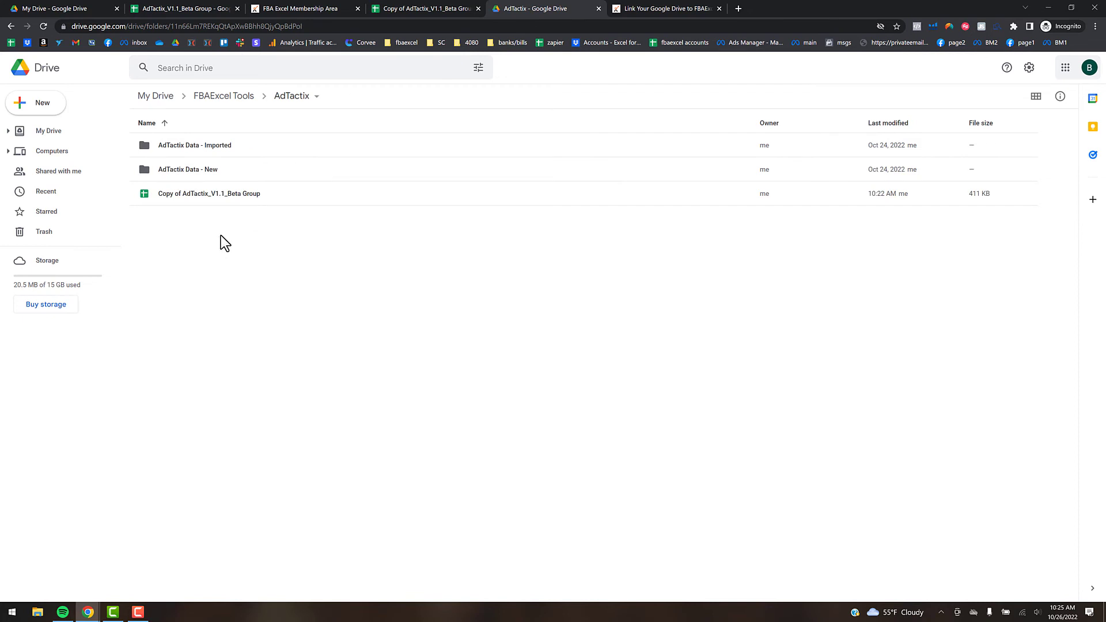
double_click(209, 168)
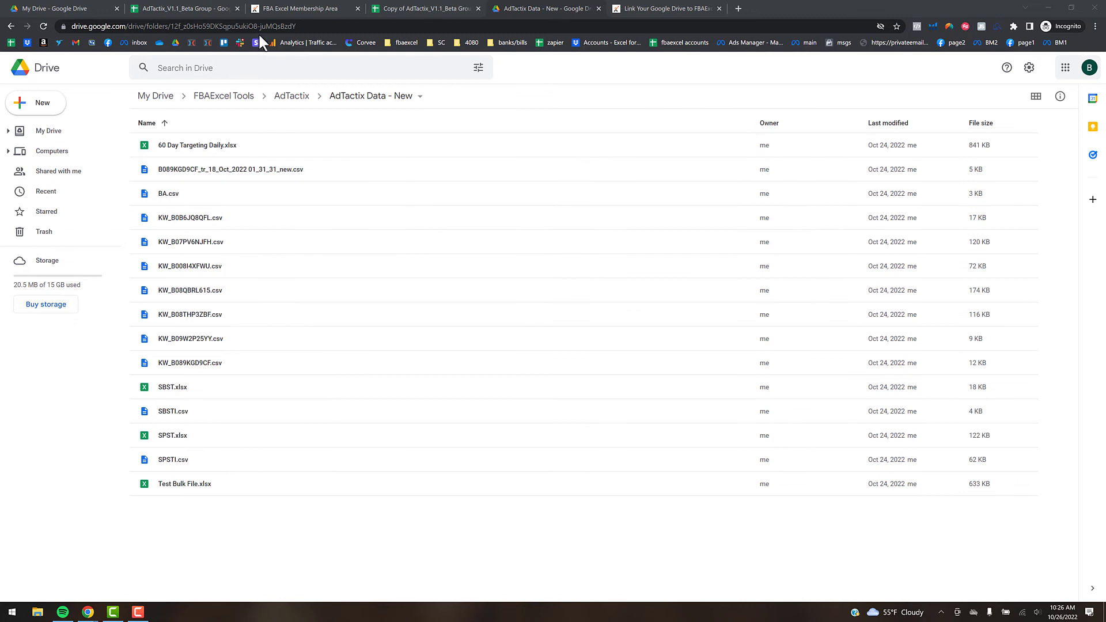
- Open the Download + Import Data SOPs sidebar beside the AdTactix copy spreadsheet
click(453, 9)
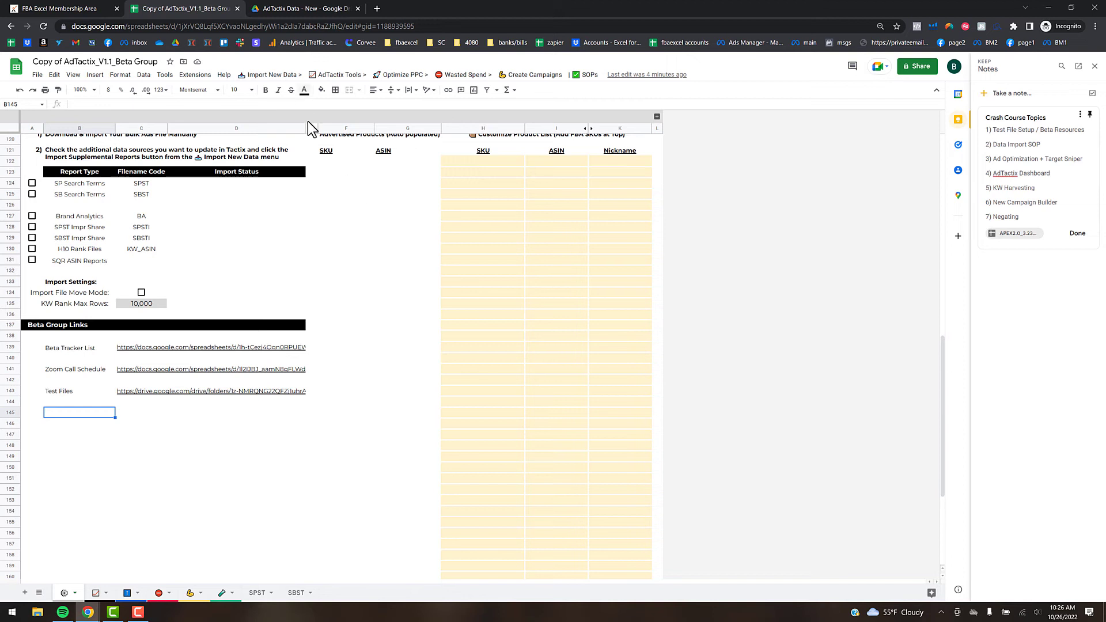
click(281, 78)
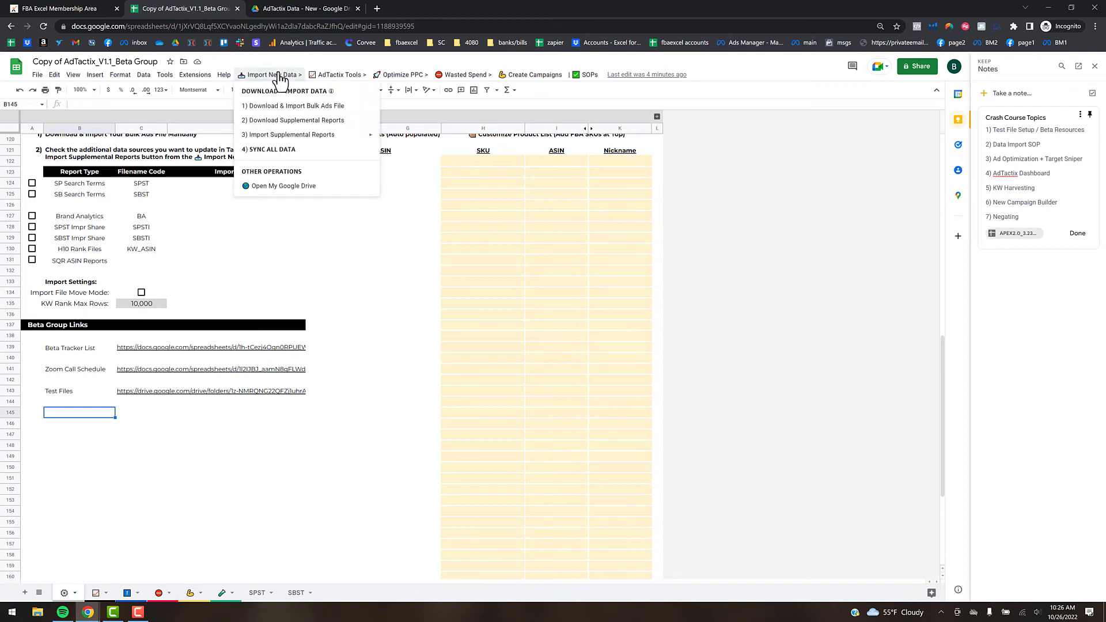
click(328, 105)
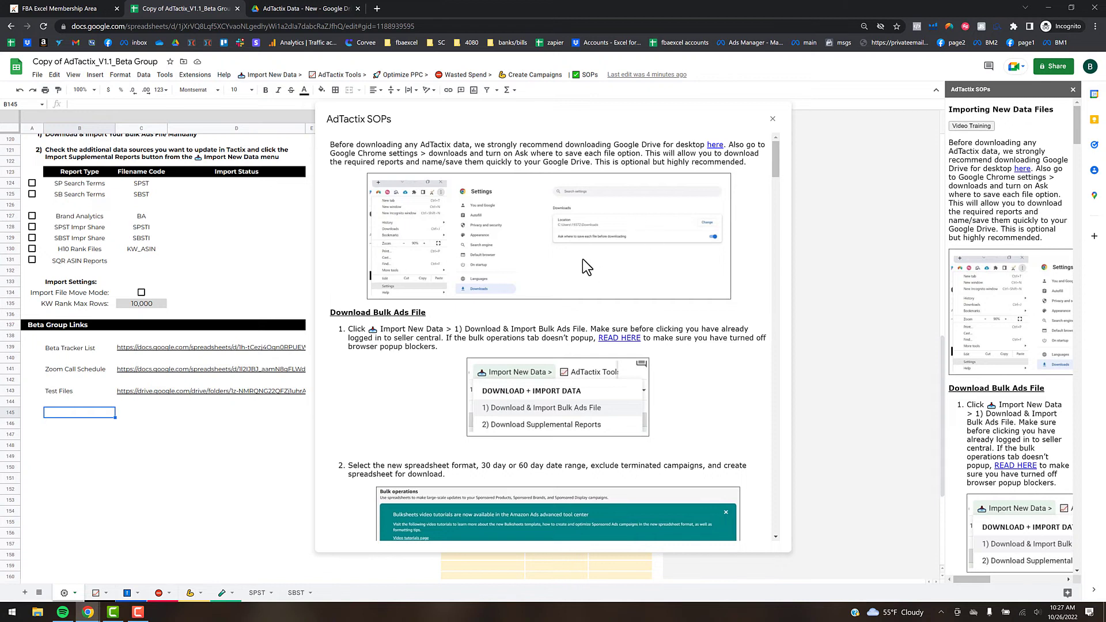
scroll(599, 241, down, 1)
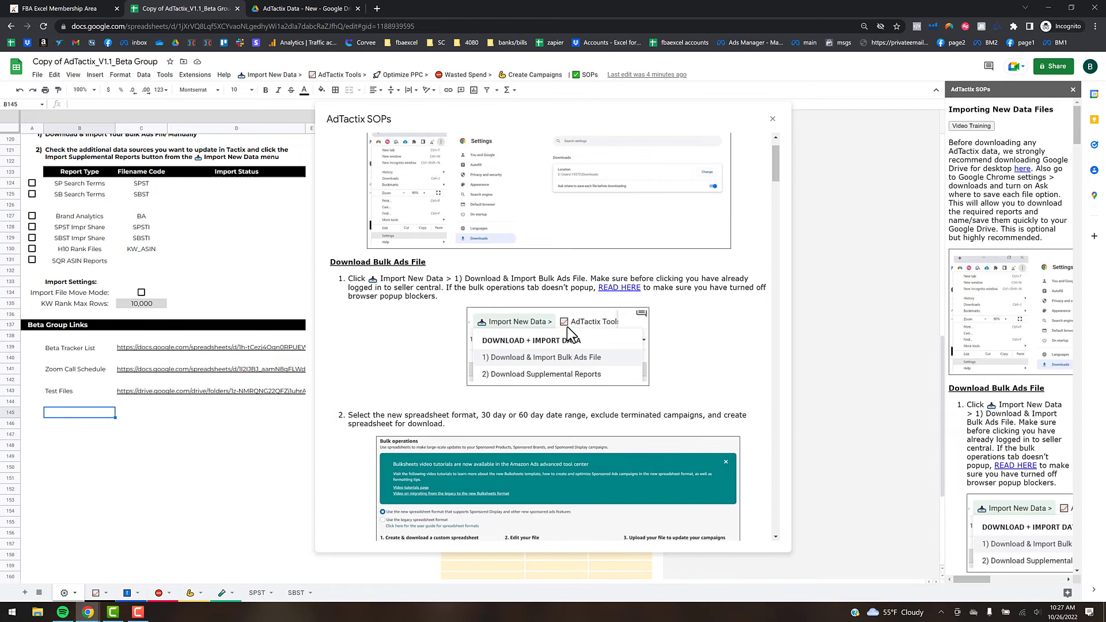
scroll(599, 305, down, 1)
scroll(515, 245, down, 4)
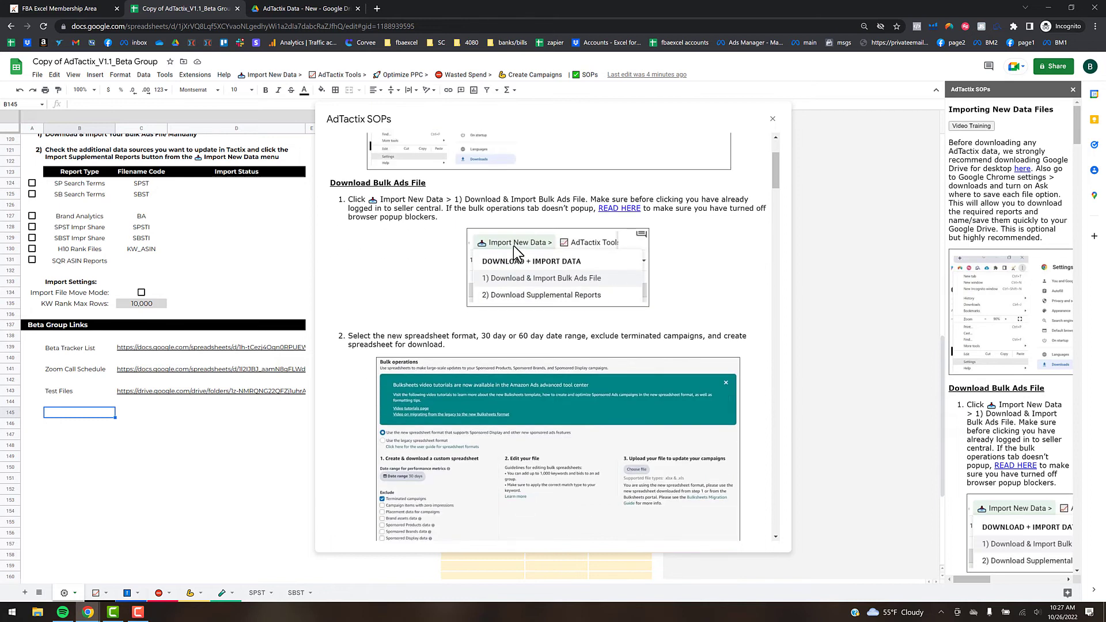
scroll(517, 244, down, 4)
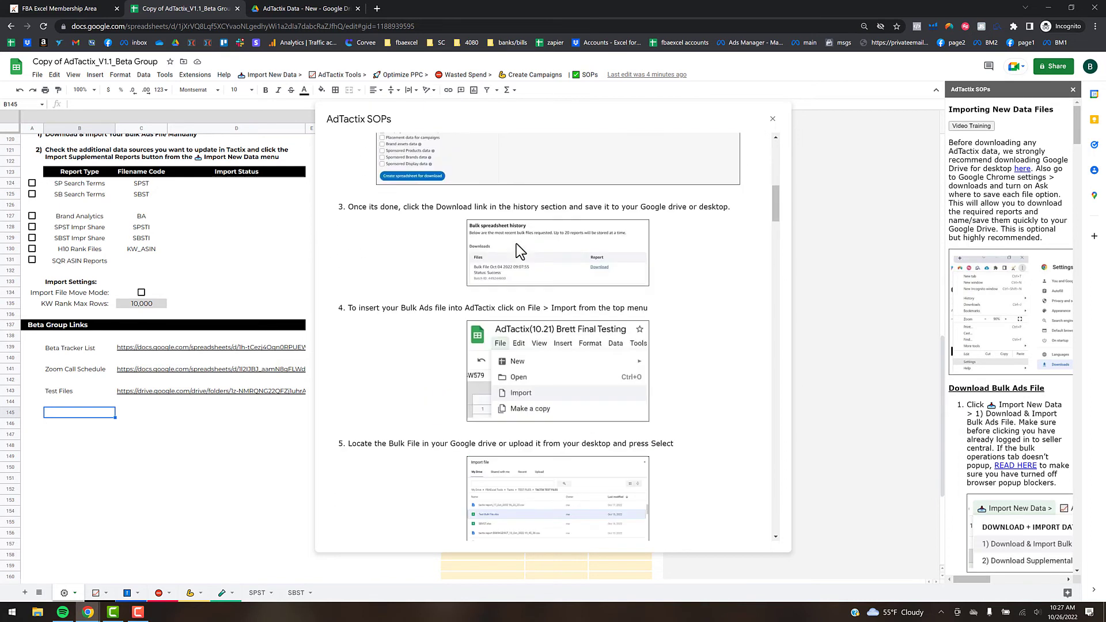
scroll(537, 254, down, 4)
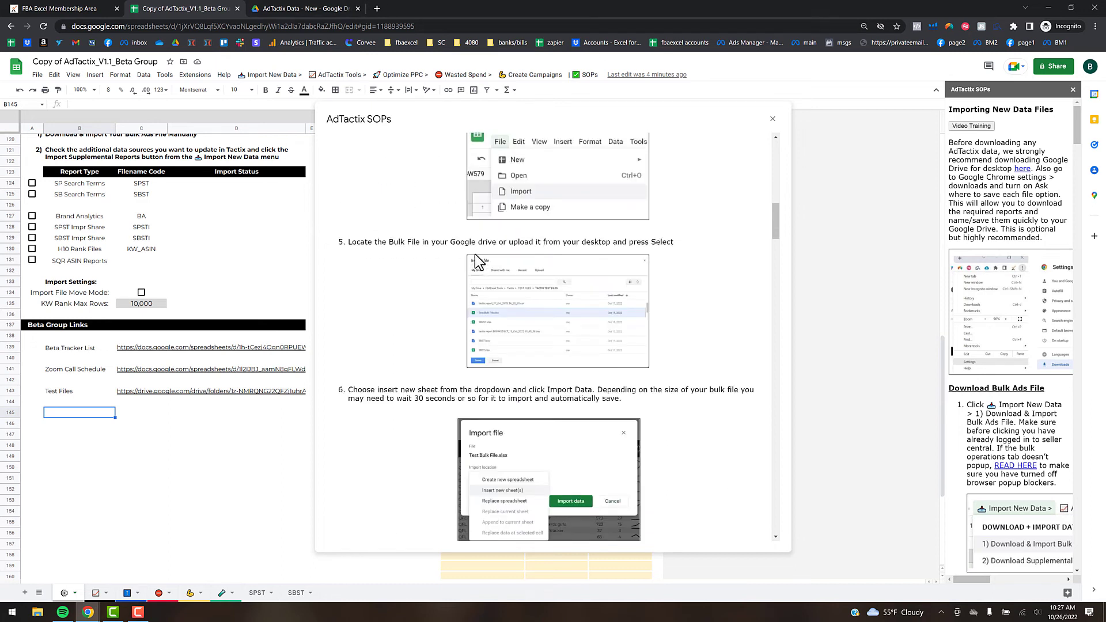
scroll(459, 295, down, 7)
scroll(459, 295, down, 4)
scroll(550, 356, down, 3)
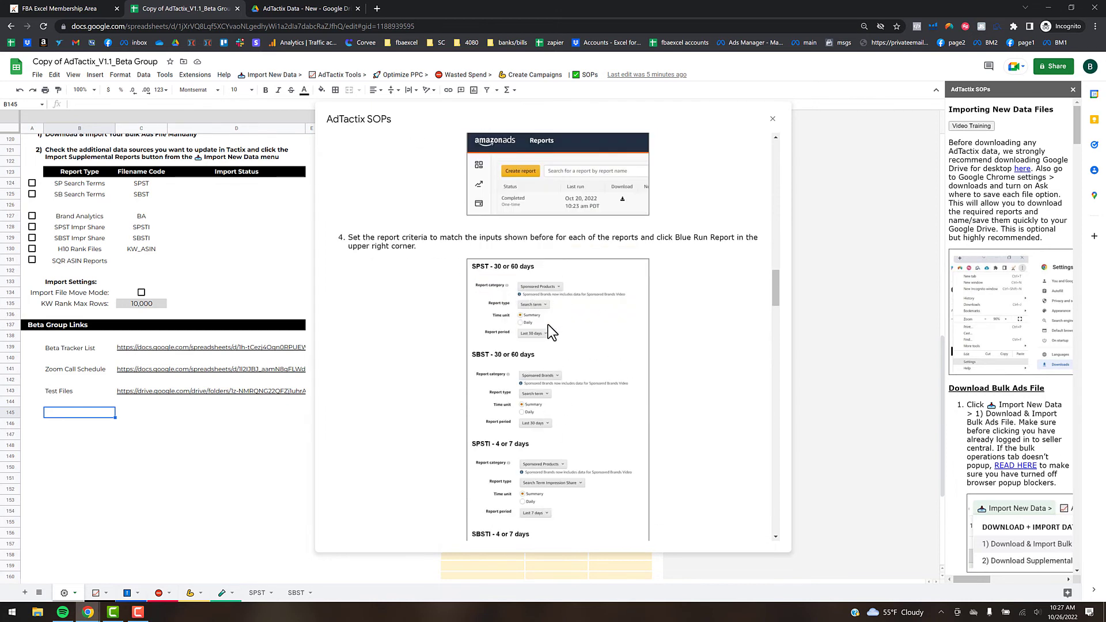
scroll(478, 431, down, 4)
scroll(479, 430, down, 3)
scroll(515, 378, down, 2)
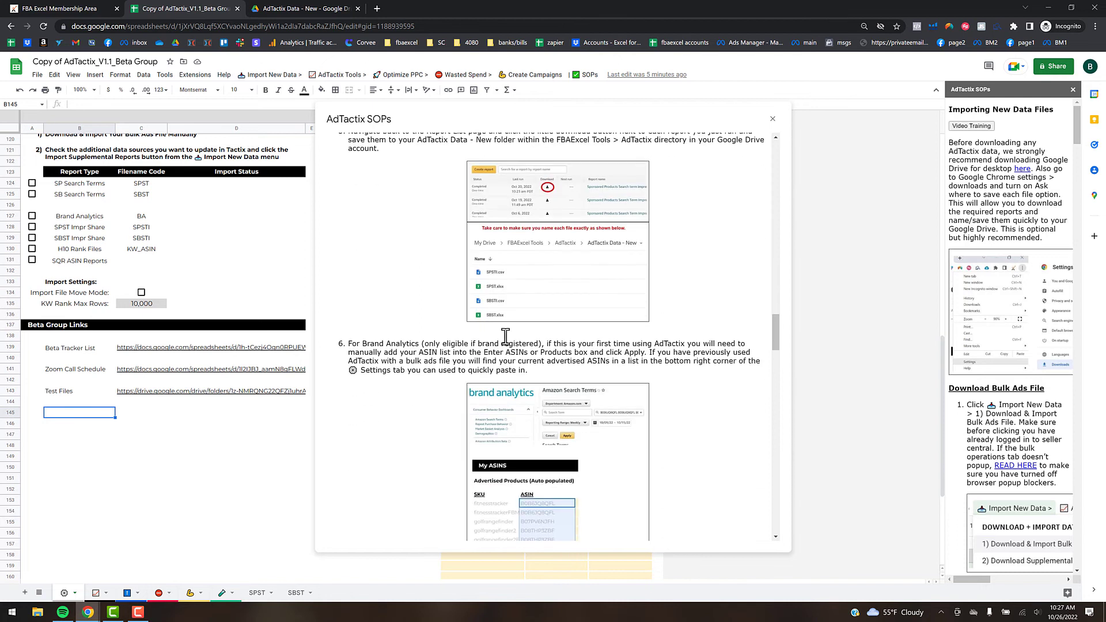
click(314, 9)
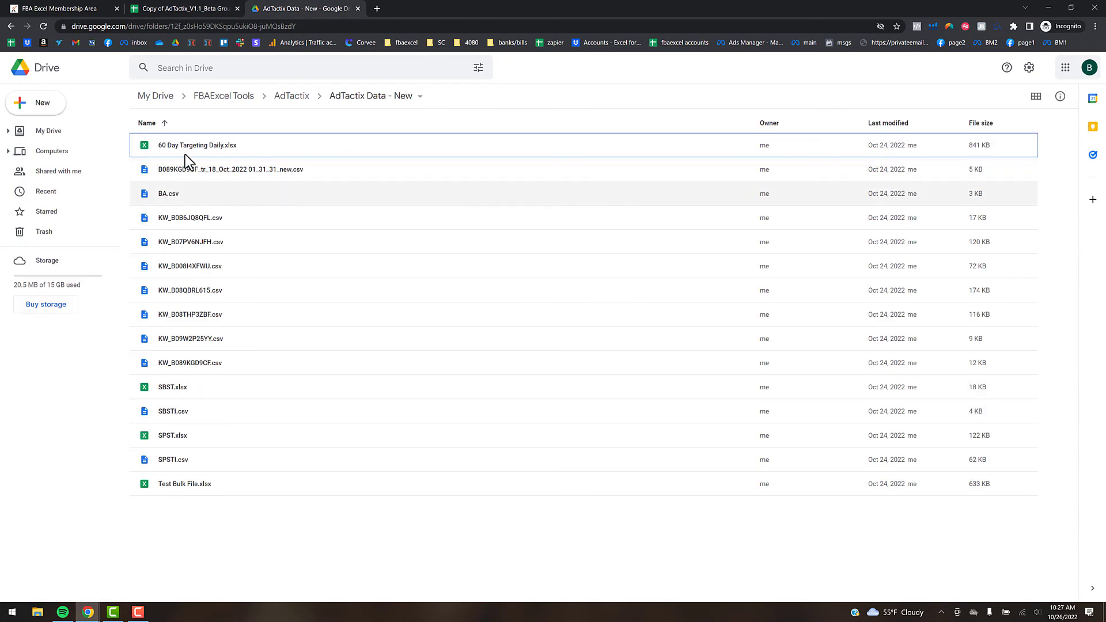
click(209, 12)
scroll(436, 413, down, 2)
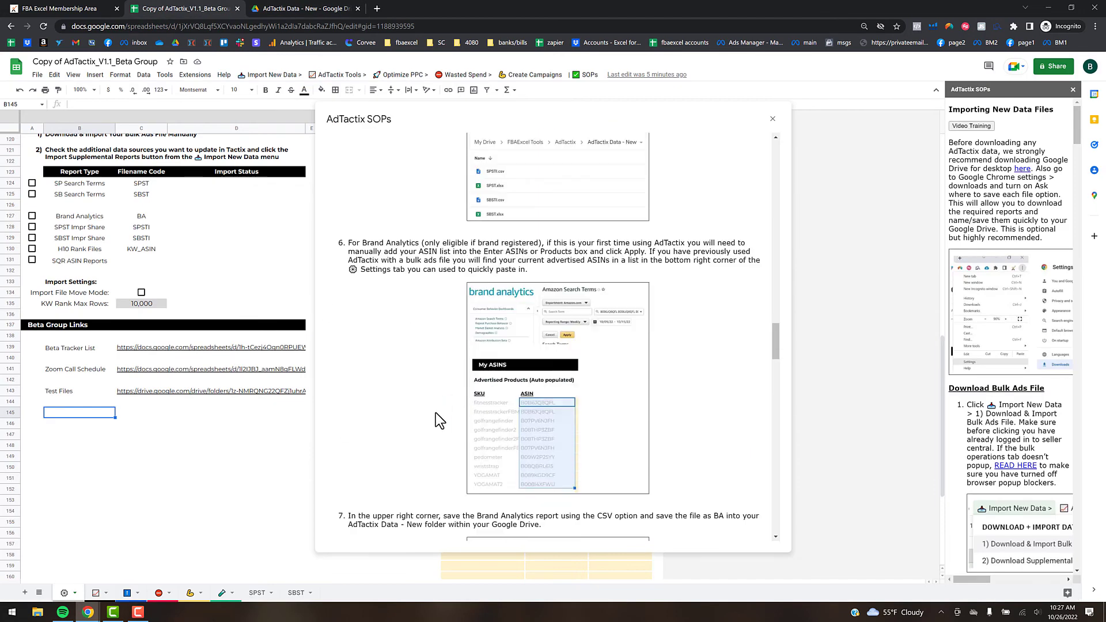
click(773, 119)
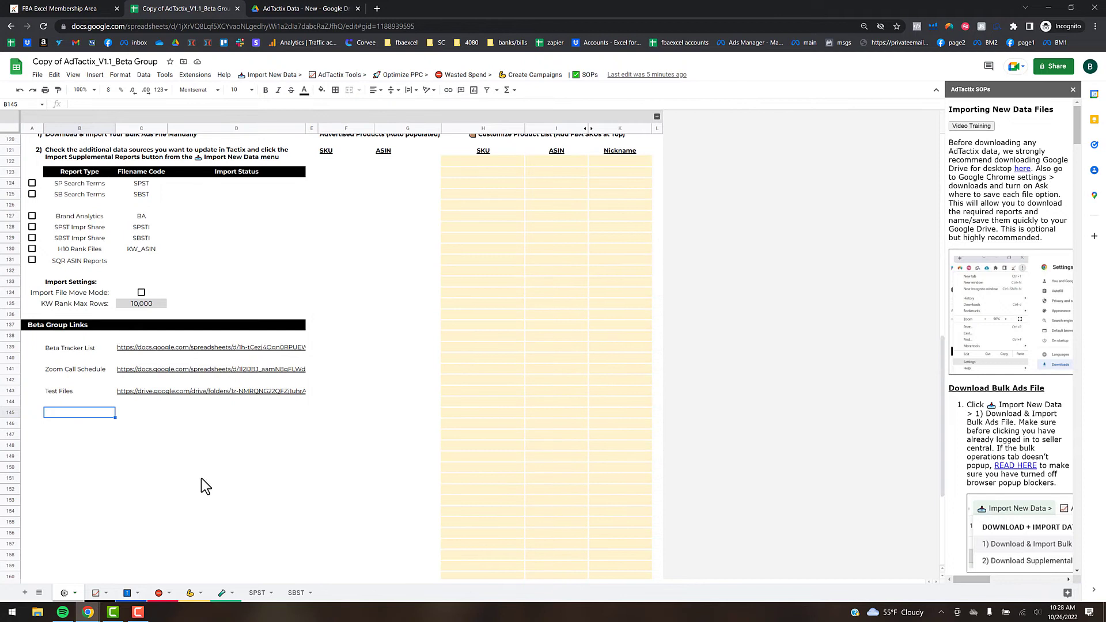
- Tick SP Search Terms, SB Search Terms, Brand Analytics, SPST and SBST Impr Share, then close the SOPs sidebar
click(230, 478)
scroll(146, 354, up, 2)
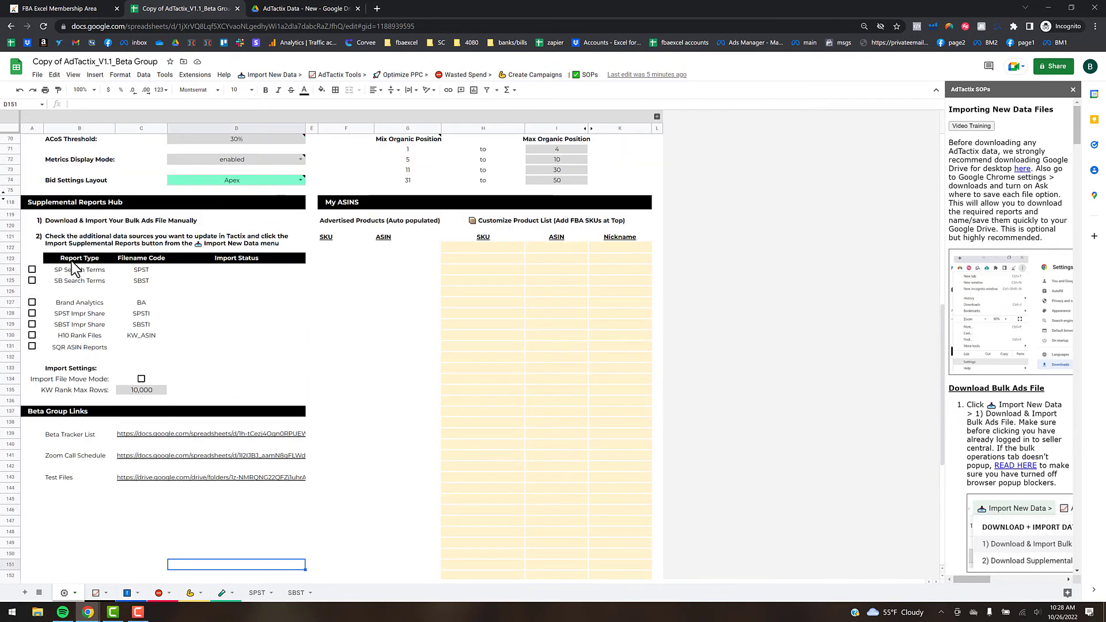
click(32, 270)
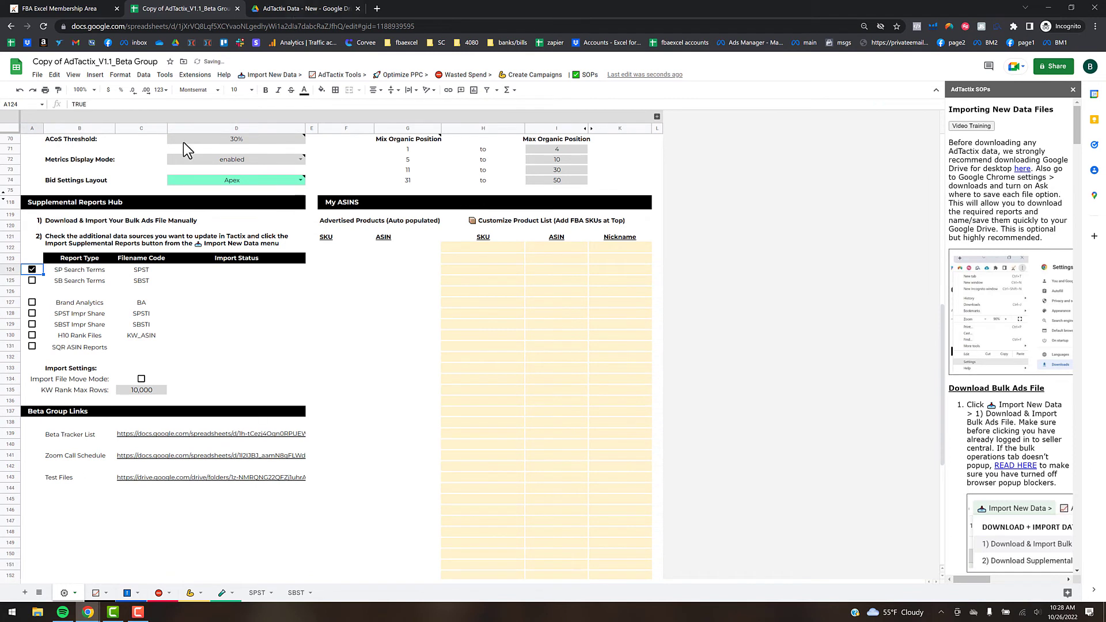
click(31, 281)
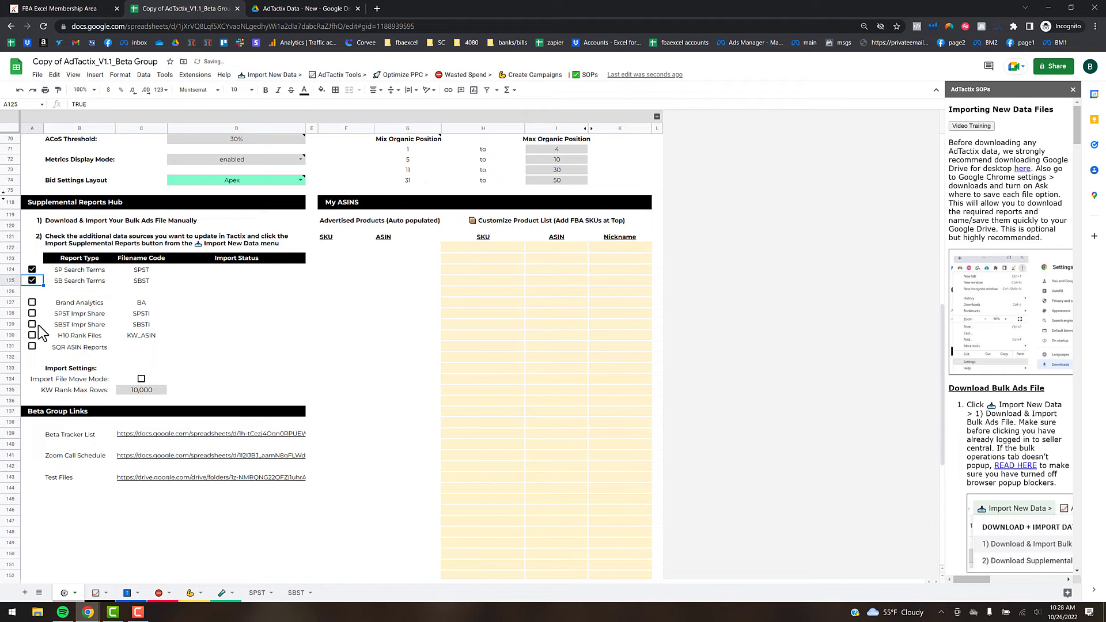
click(32, 303)
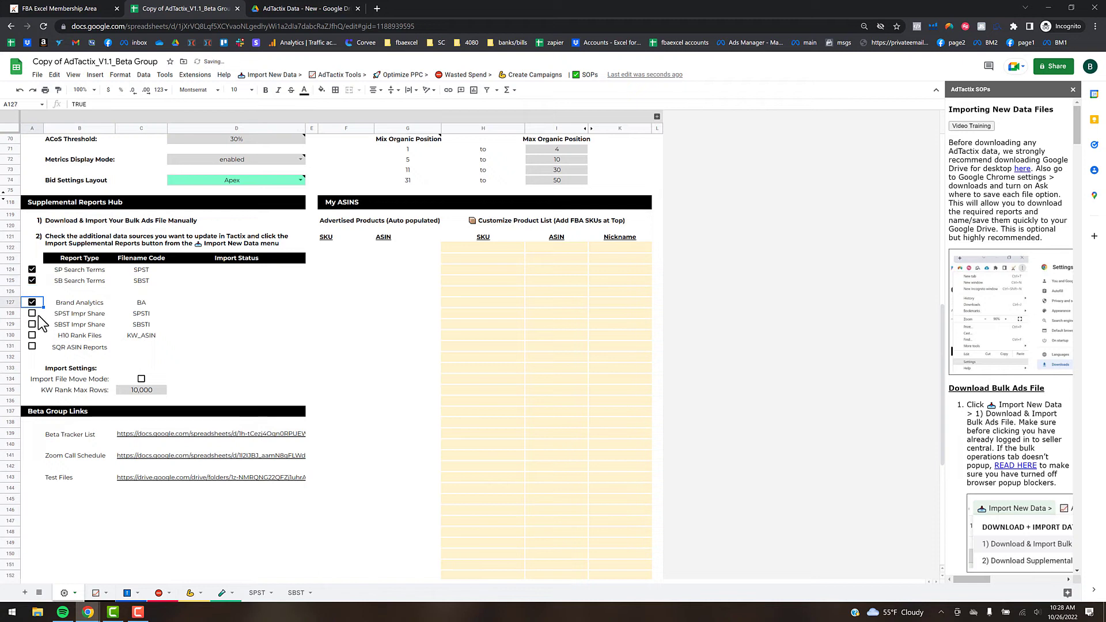
click(32, 314)
click(32, 324)
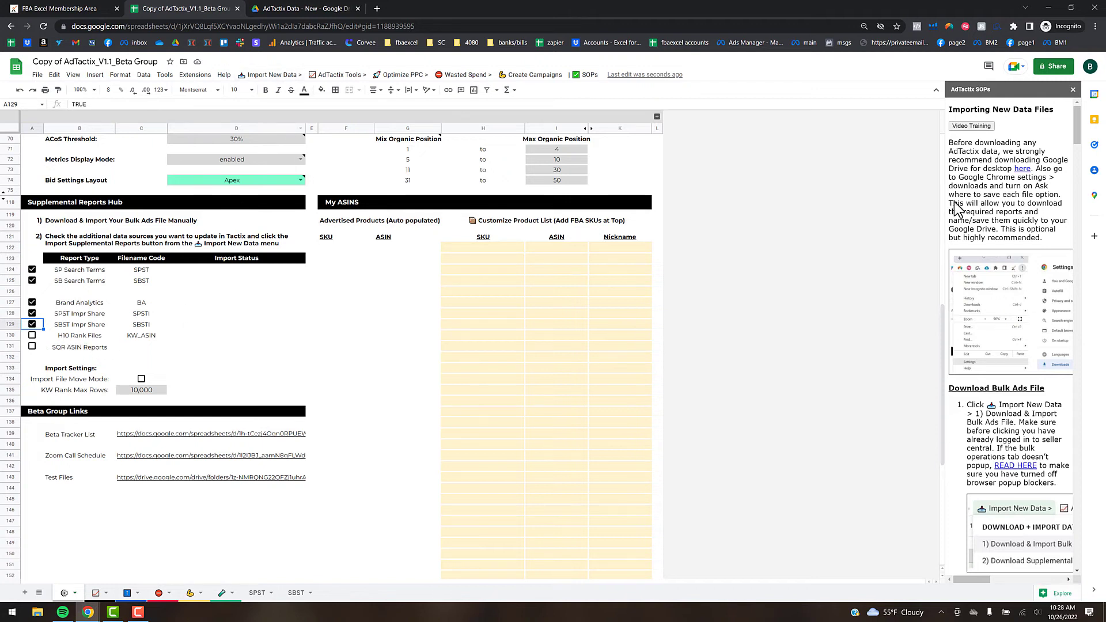
click(1072, 89)
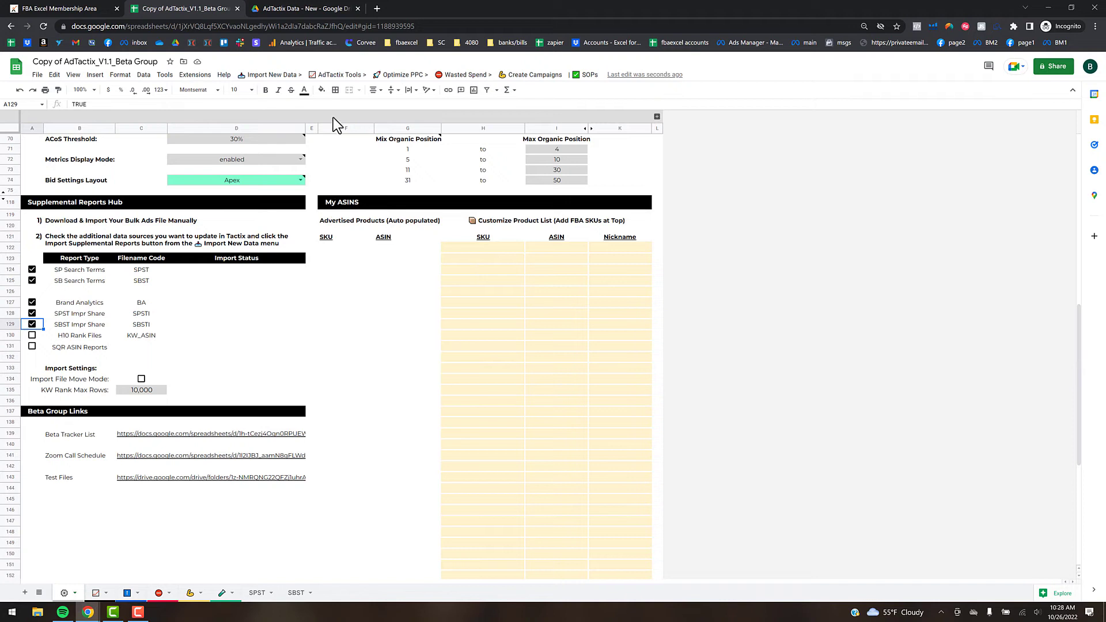
- Review the import instructions in the AdTactix SOPs guide, then close it
click(272, 77)
click(273, 104)
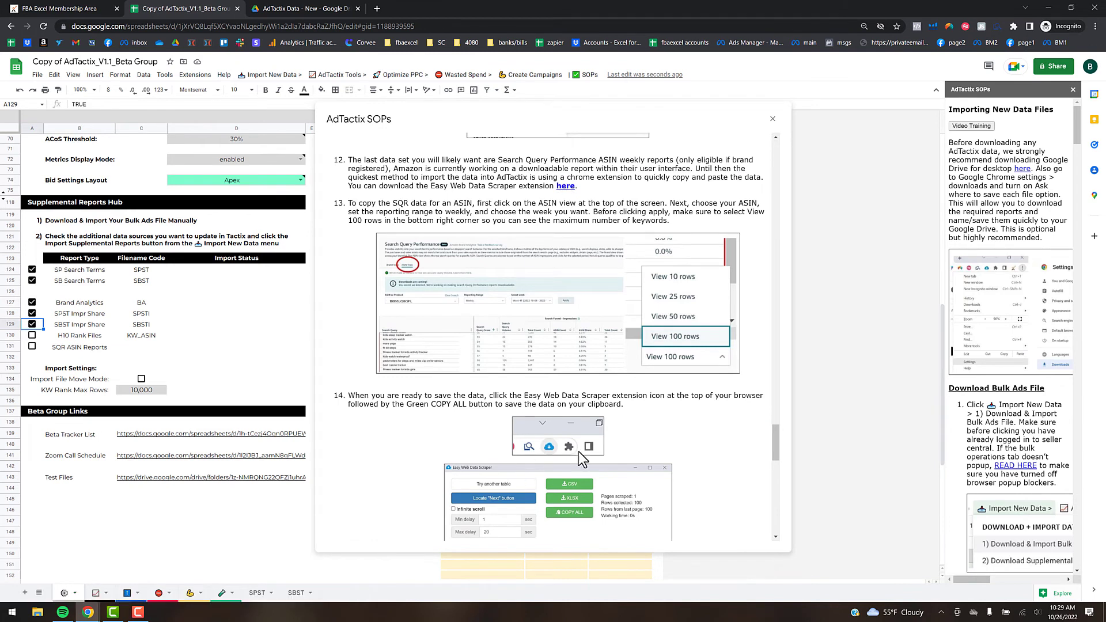
click(772, 118)
click(1071, 90)
- Check Test Bulk File.xlsx in the AdTactix Data - New folder, then return to the import options
click(264, 76)
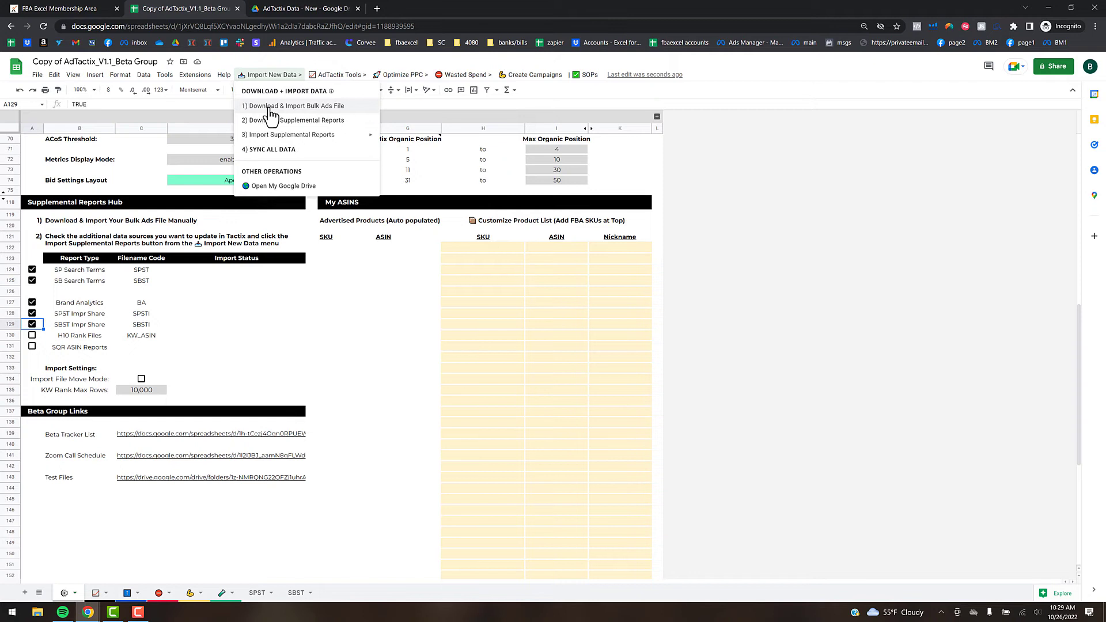
click(289, 8)
click(206, 487)
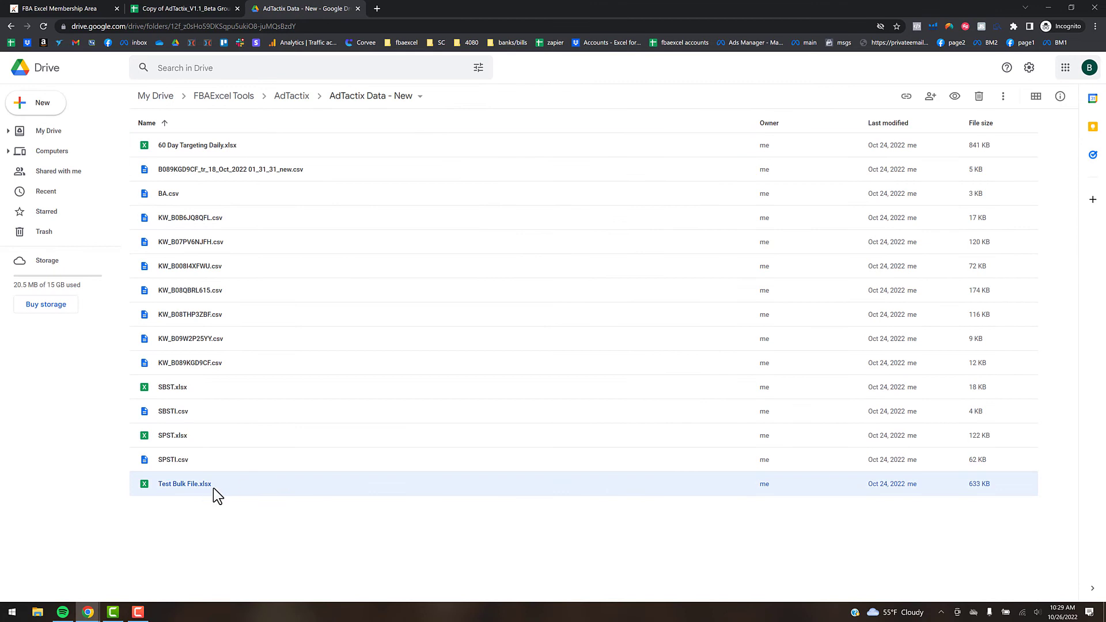
click(193, 7)
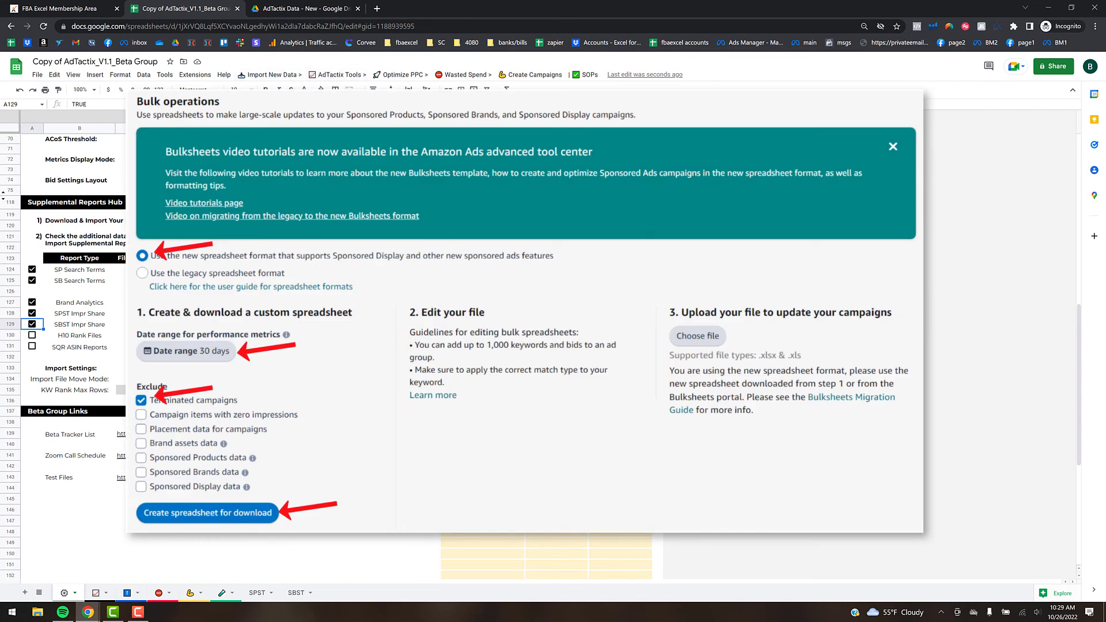
click(293, 76)
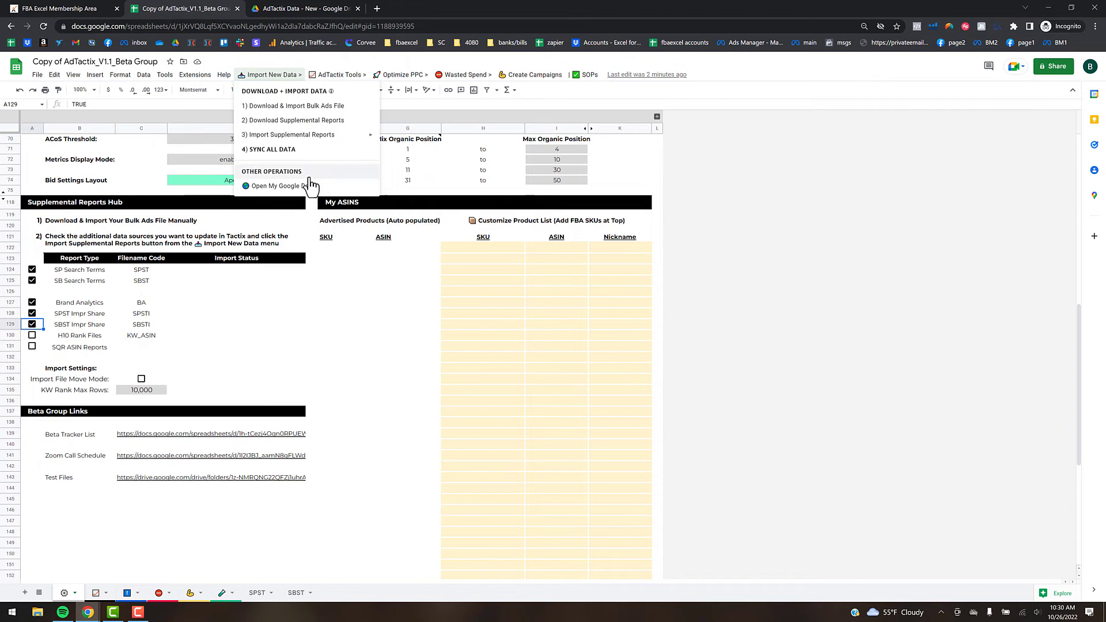
- Try Auto Import Supplemental Data, then decline its confirmation prompt
mouse_move(309, 143)
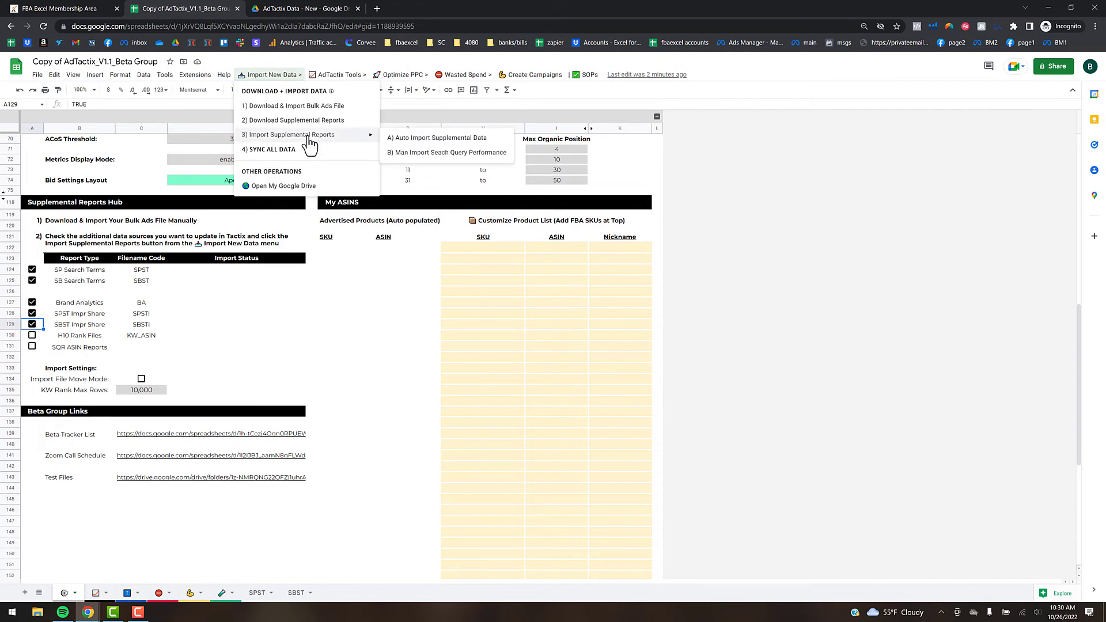
click(417, 139)
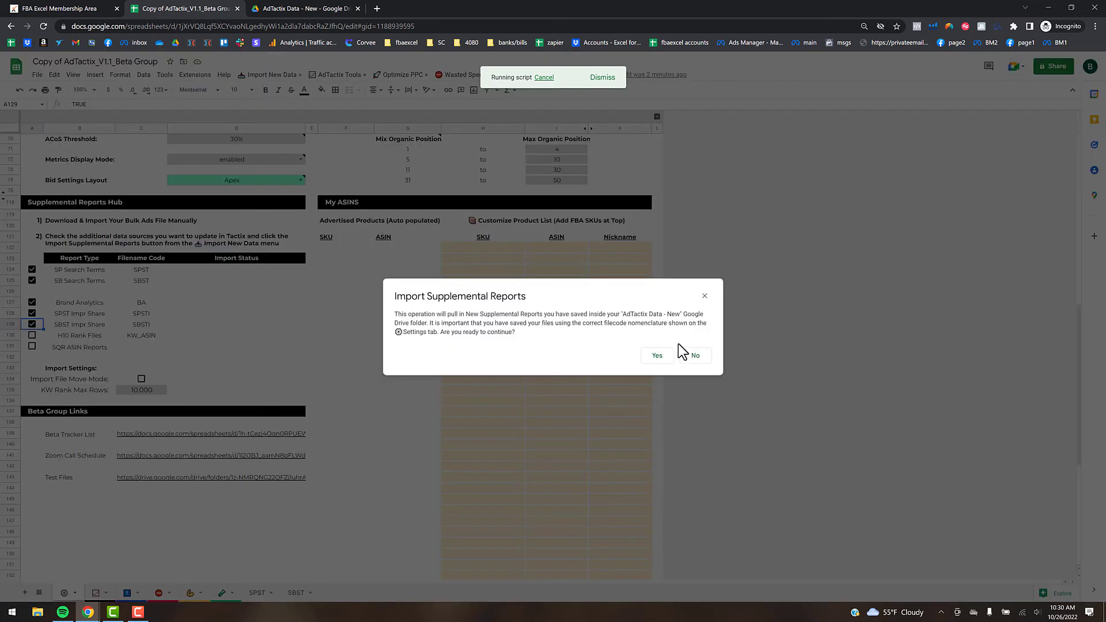
click(694, 355)
- Tick H10 Rank Files and launch Auto Import Supplemental Data again
key(Down)
key(space)
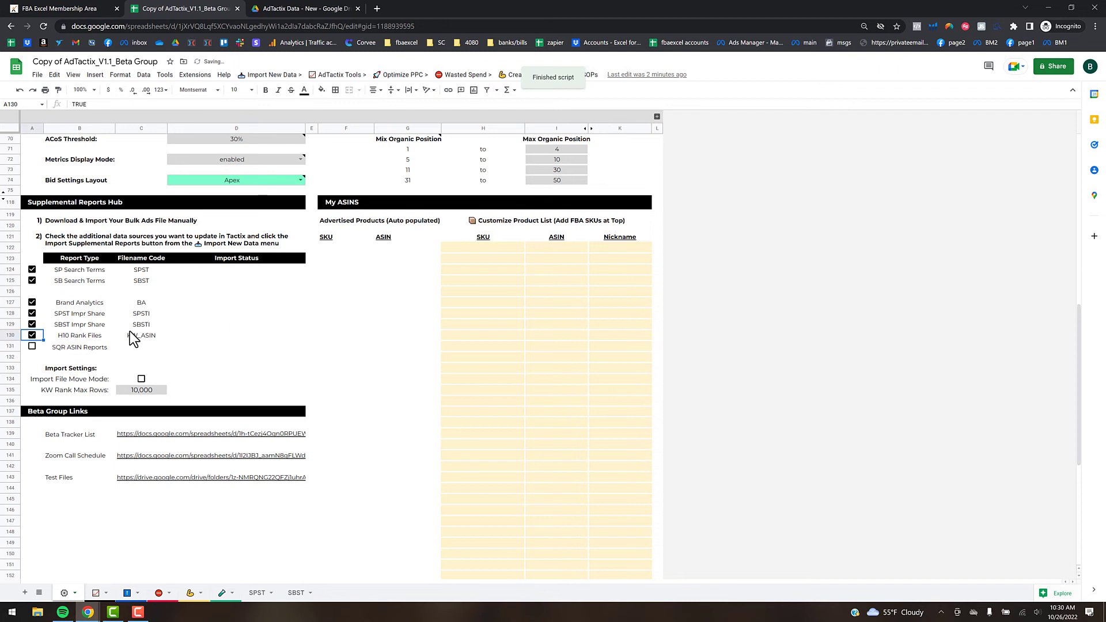
click(269, 75)
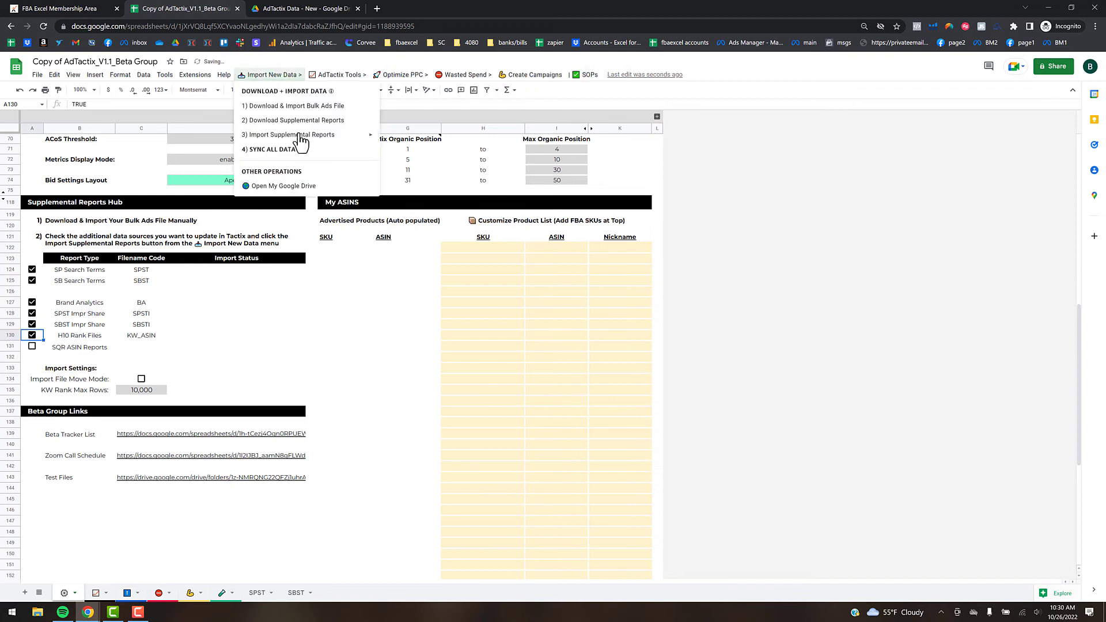
click(492, 138)
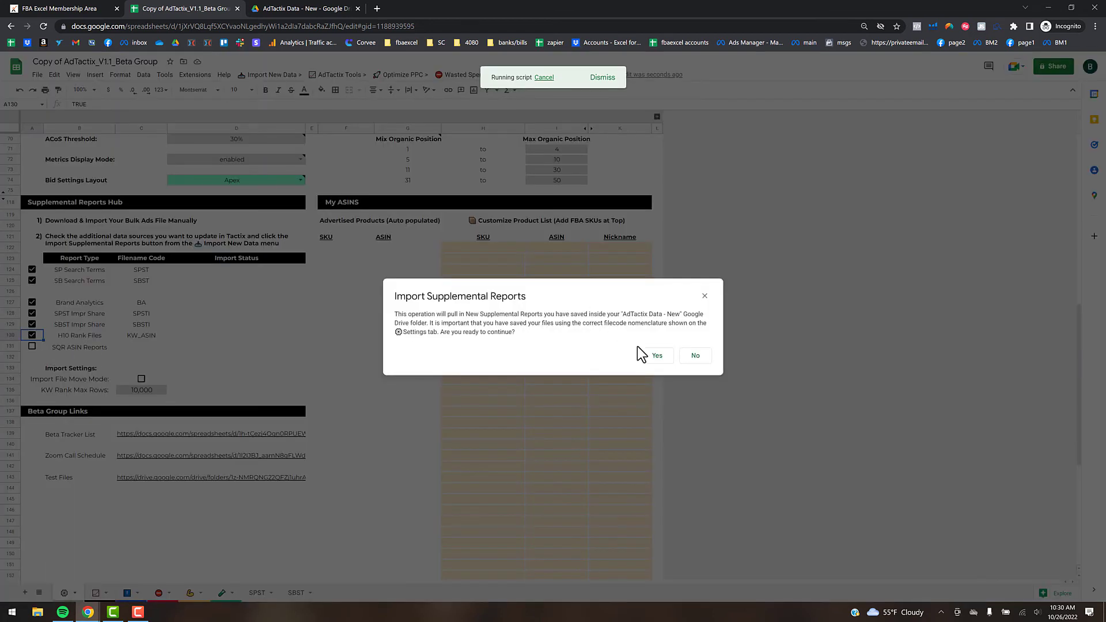
- Answer Yes to import the supplemental reports from the AdTactix Data - New folder
click(657, 356)
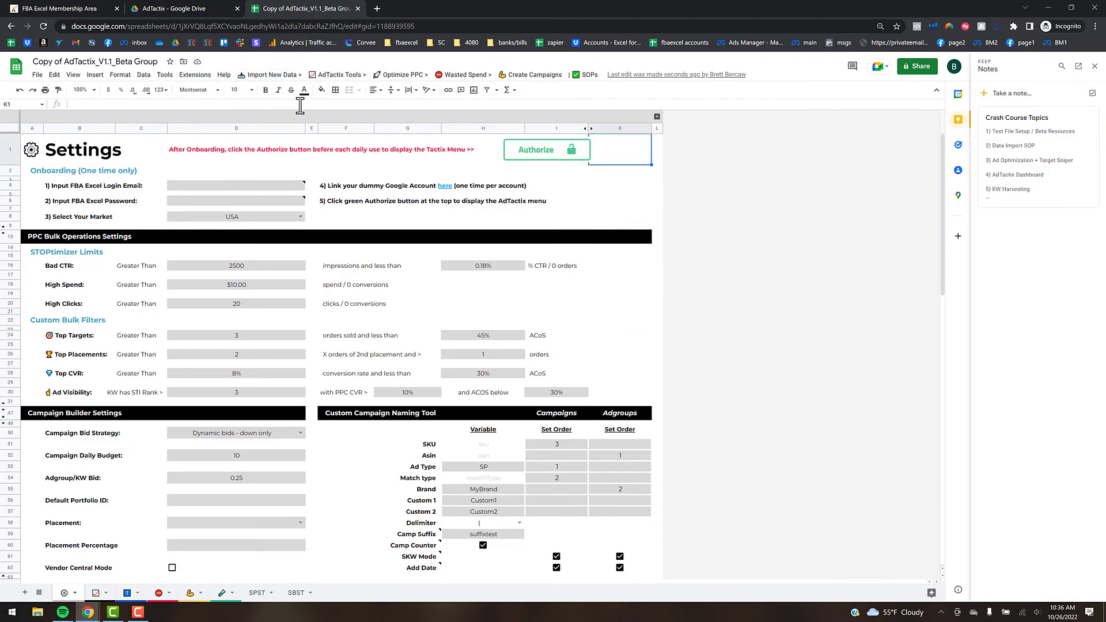
- Rerun Auto Import Supplemental Data and inspect the wrist wraps query rows on SQR_ASIN
click(280, 76)
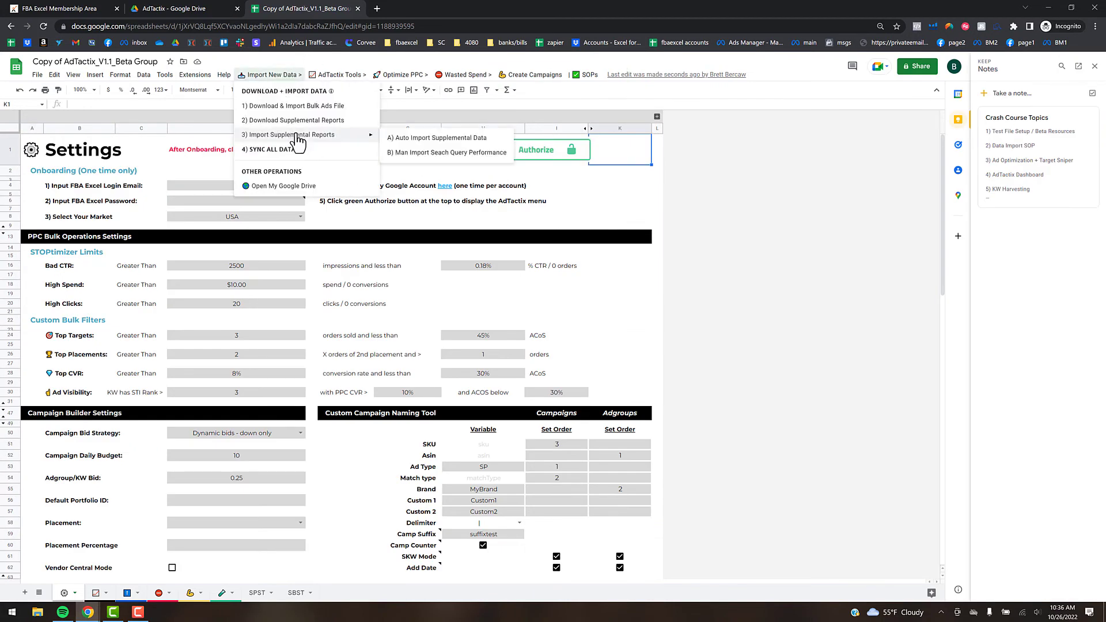
mouse_move(372, 140)
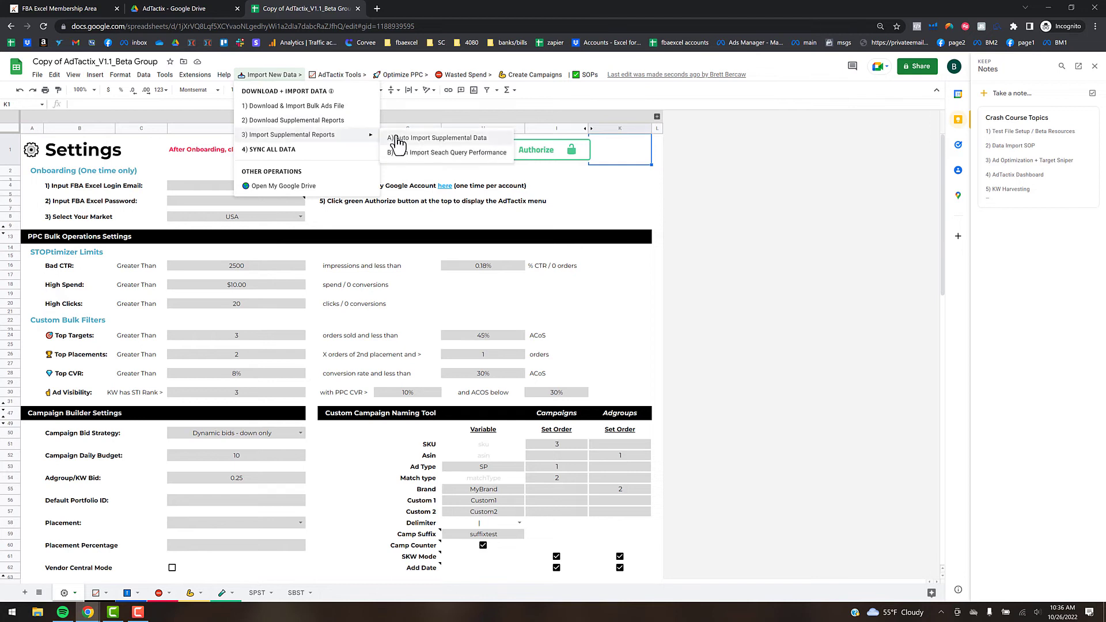
click(420, 155)
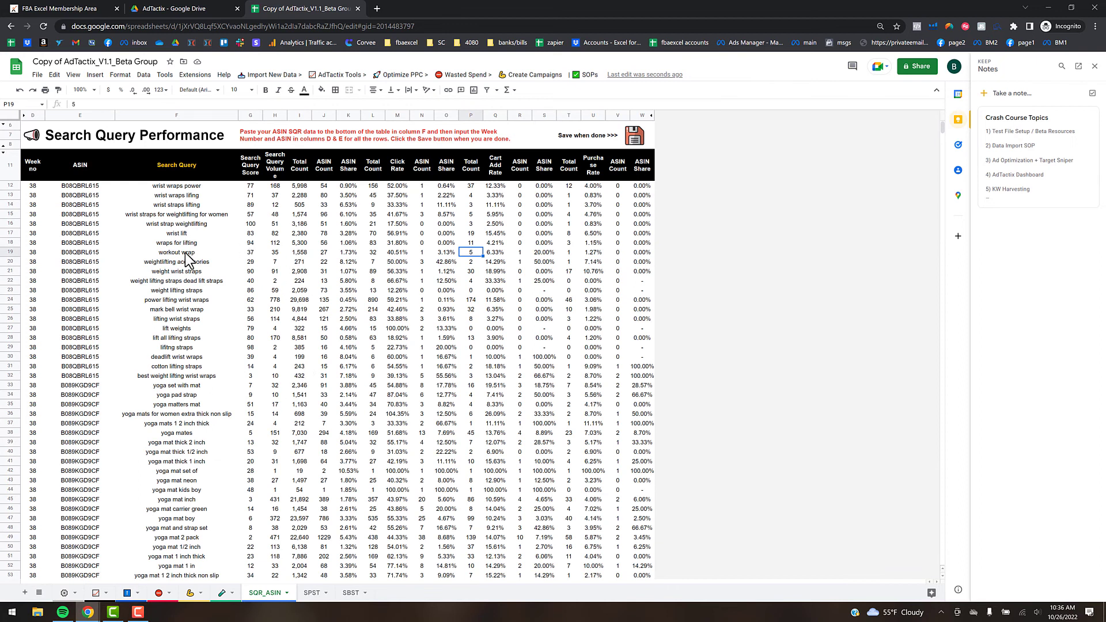
click(188, 215)
click(189, 187)
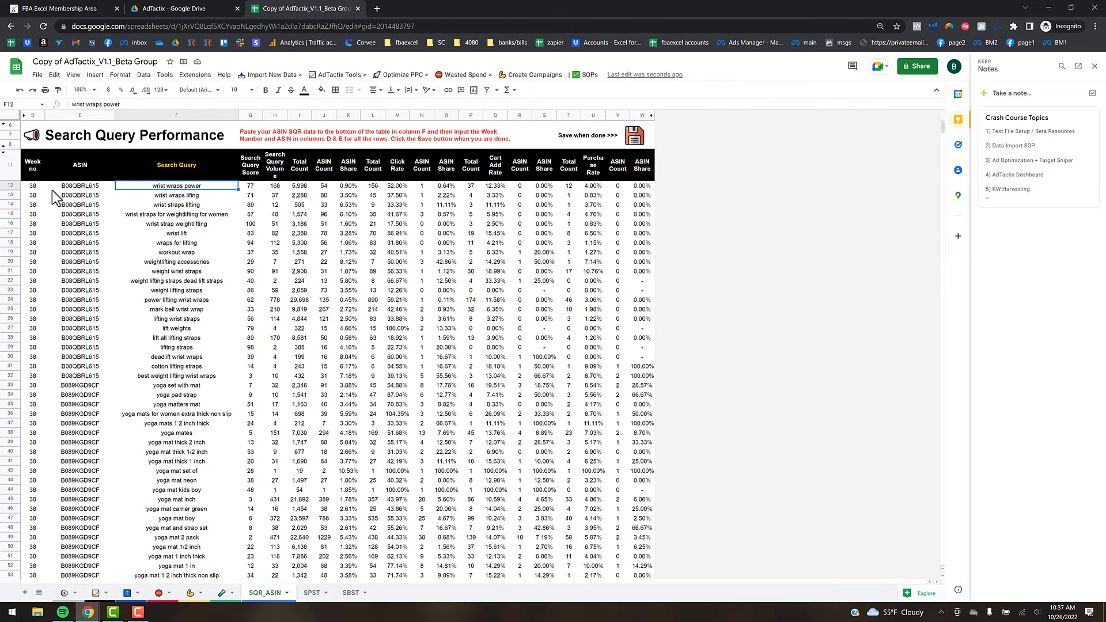
- Hide the SQR_ASIN sheet and scroll Settings down to the Supplemental Reports Hub
click(74, 185)
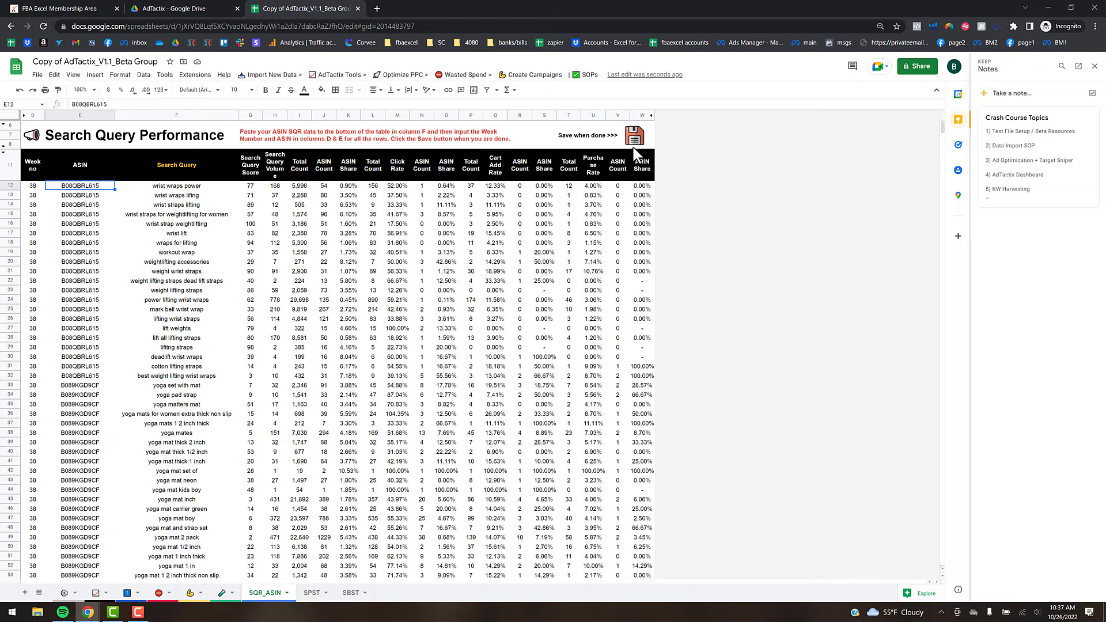
mouse_move(636, 145)
click(285, 593)
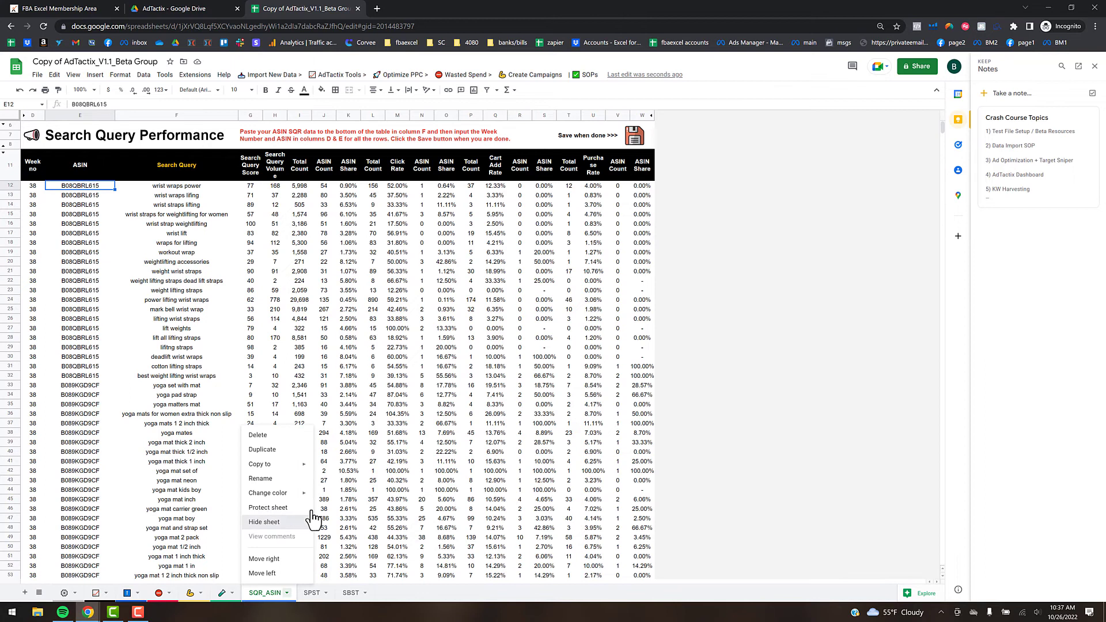
key(Return)
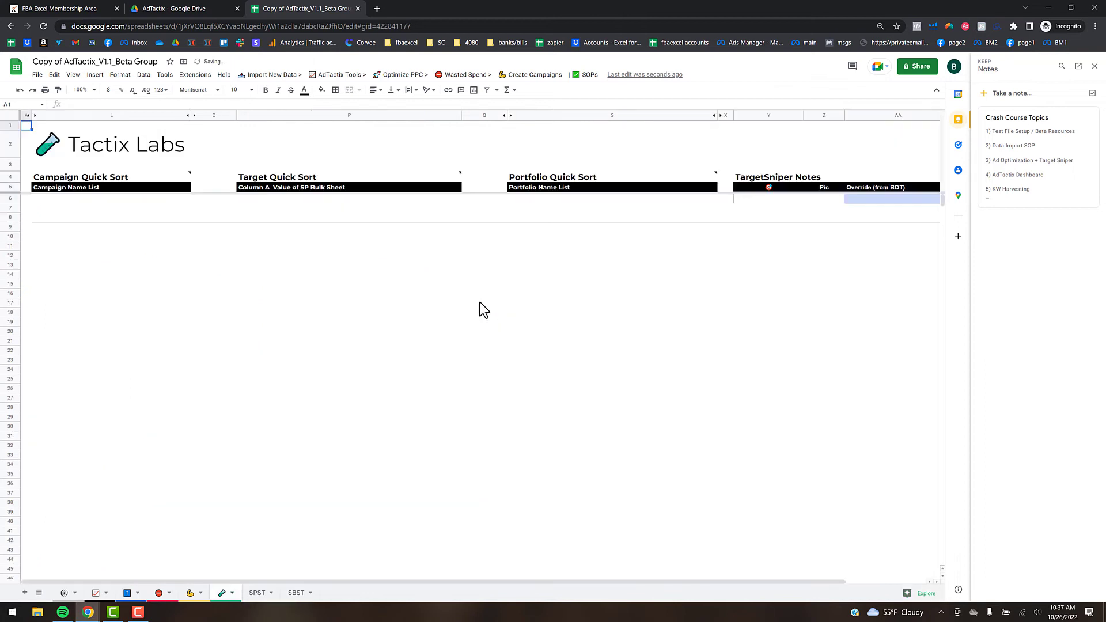
click(65, 593)
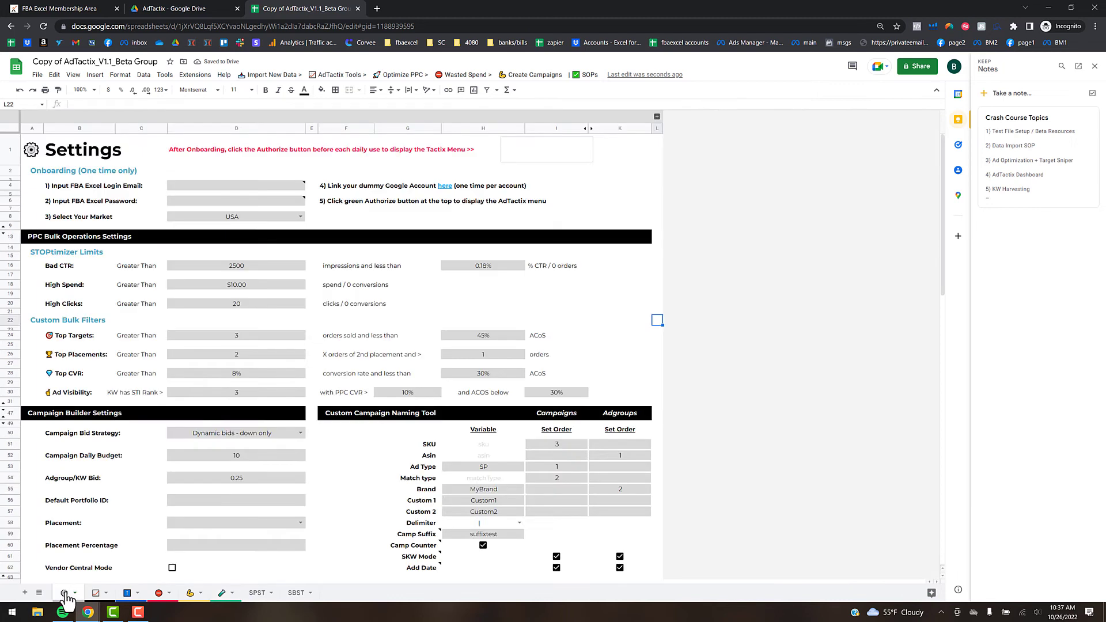
scroll(202, 403, down, 5)
scroll(202, 410, down, 3)
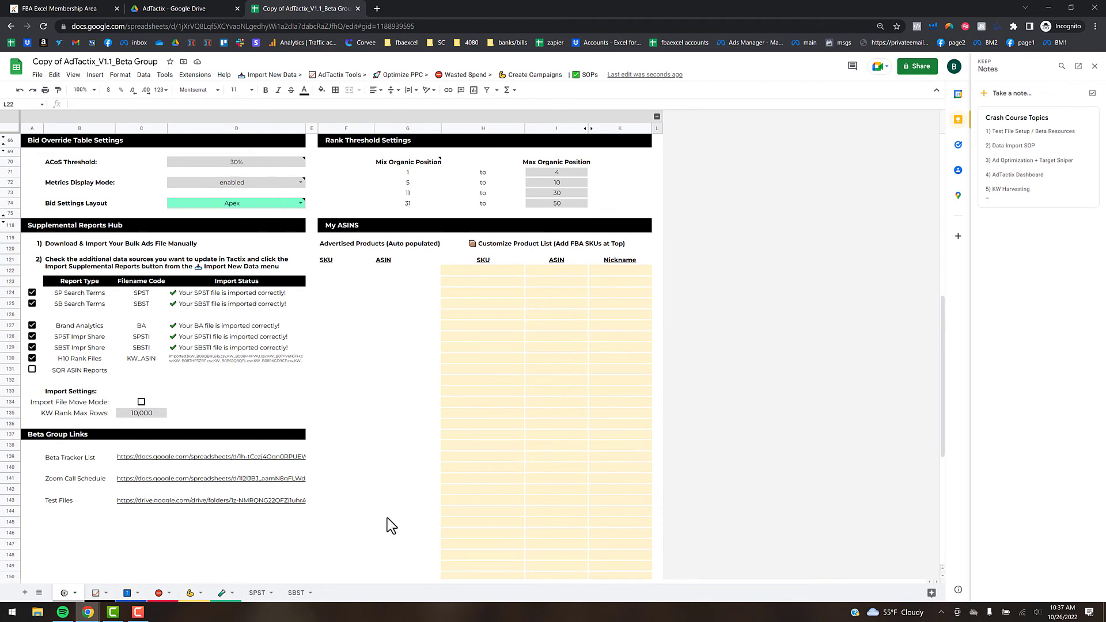
- Import Test Bulk File.xlsx from AdTactix Data - New, inserting it as new sheets
click(269, 74)
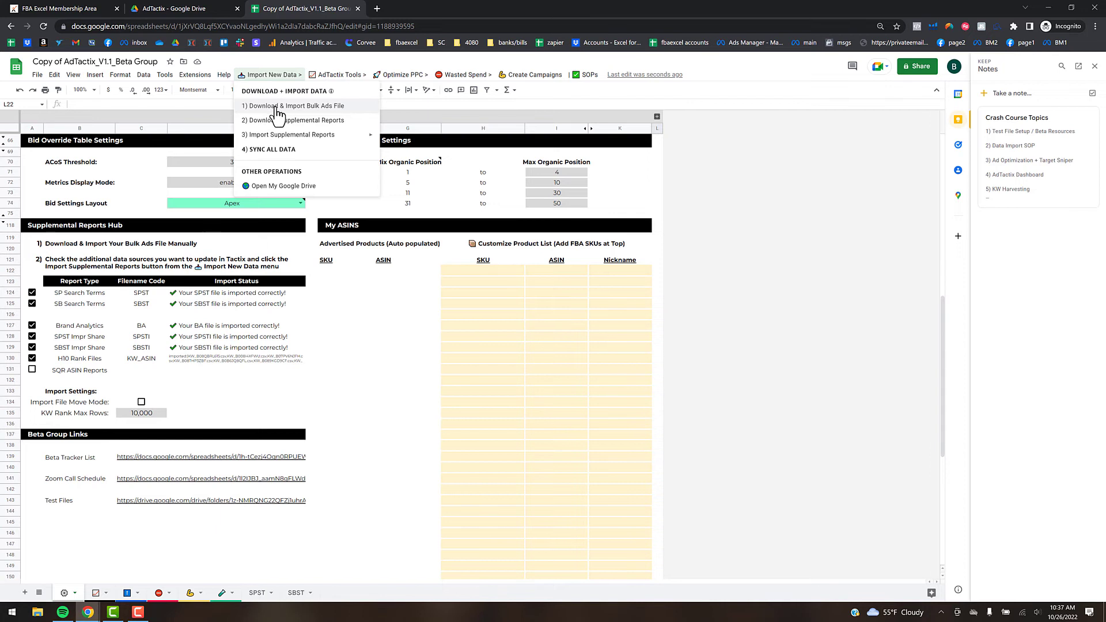
click(394, 368)
click(36, 74)
click(65, 121)
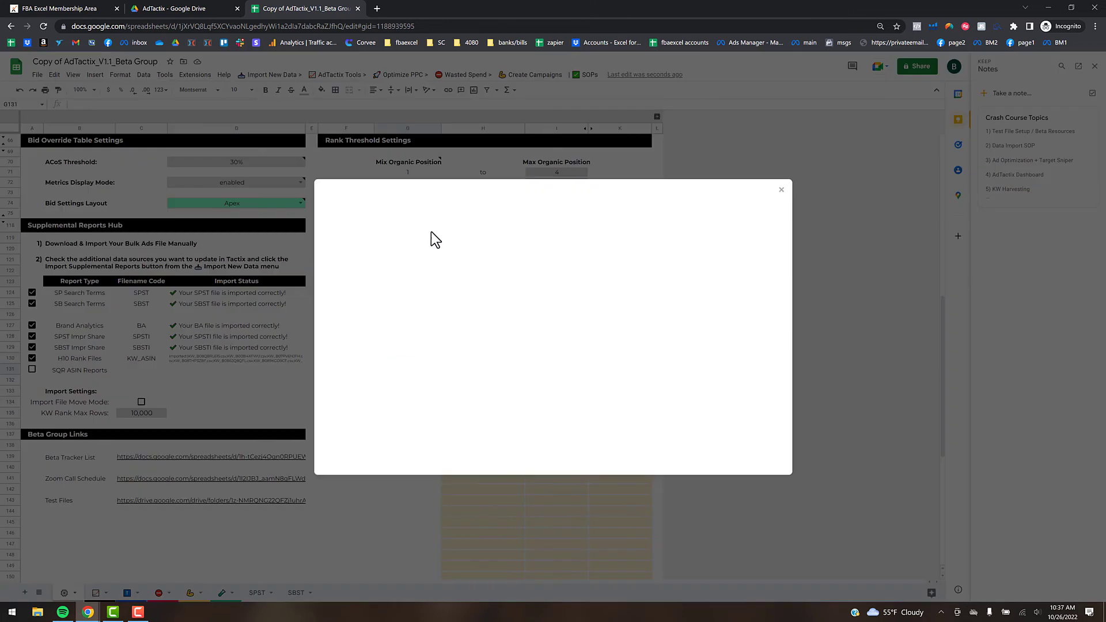
double_click(373, 313)
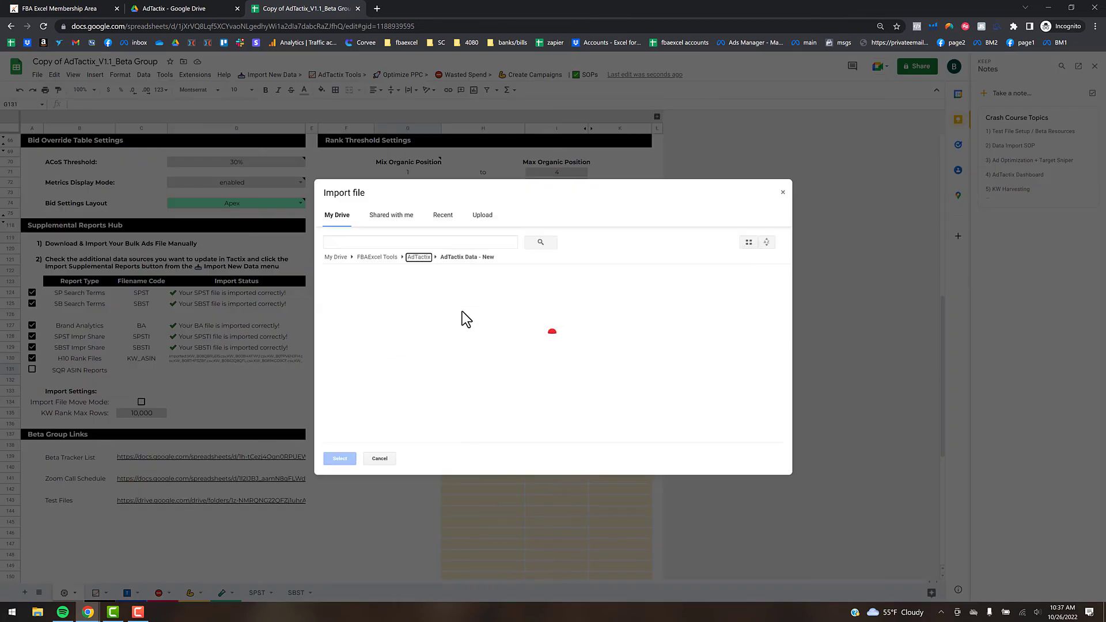
double_click(375, 337)
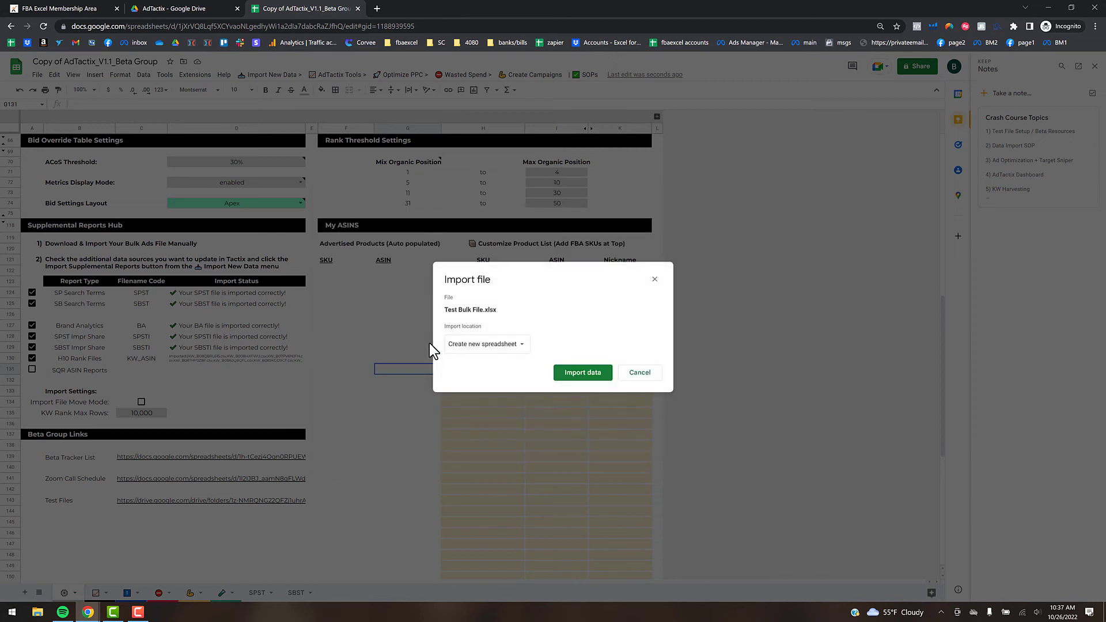
click(494, 345)
click(496, 357)
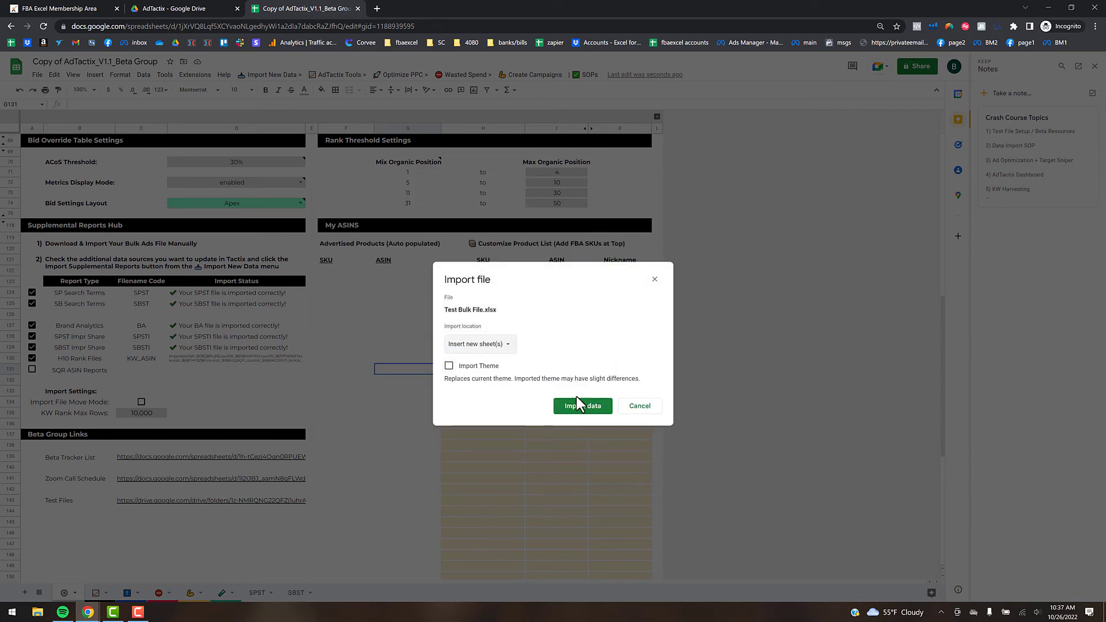
click(577, 406)
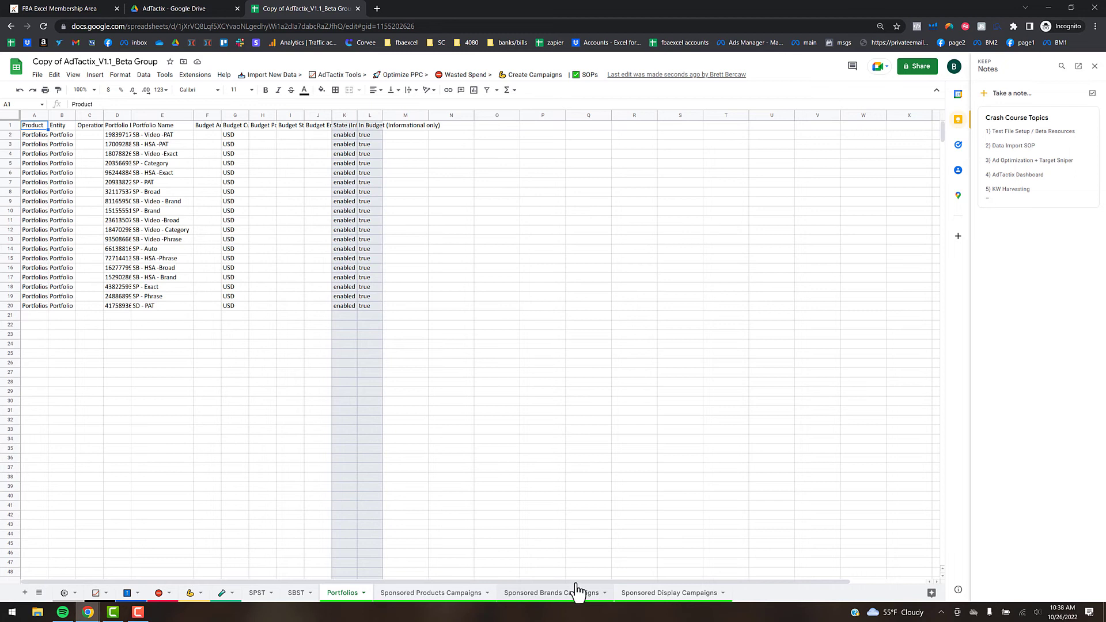
- Run 4) SYNC ADS DATA, confirm the AdTactix sync and acknowledge Sync Complete
click(269, 75)
click(276, 151)
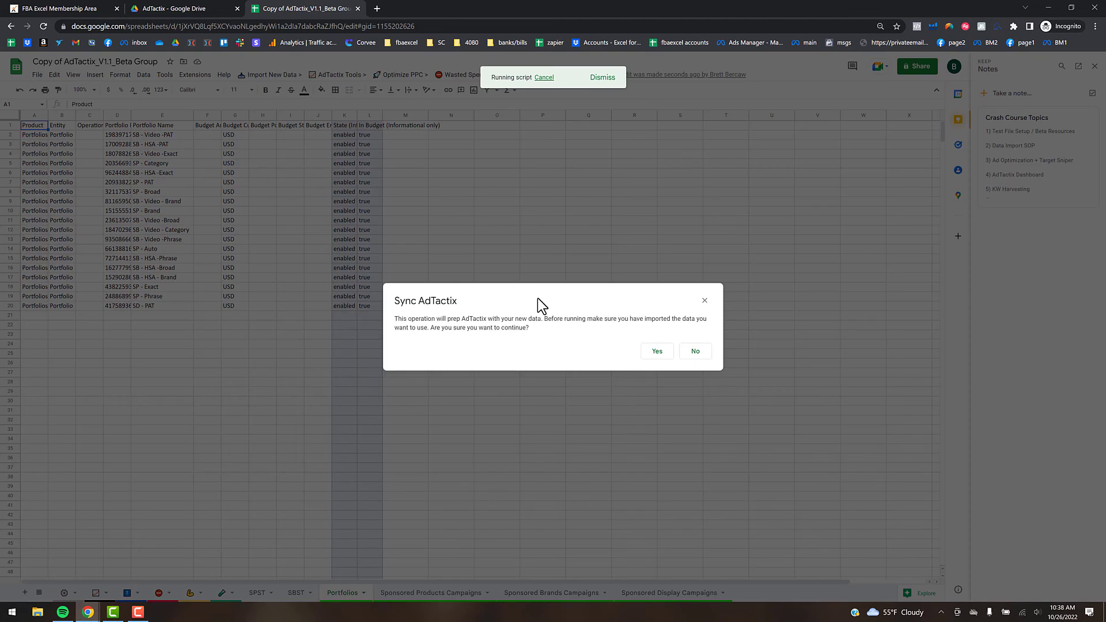
click(659, 354)
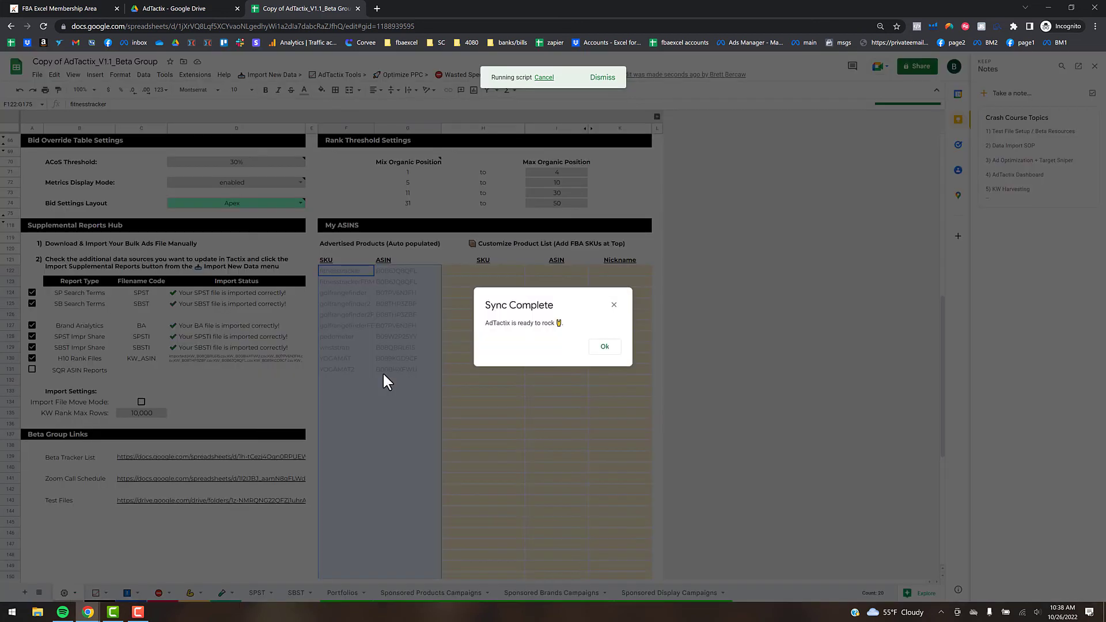
click(610, 351)
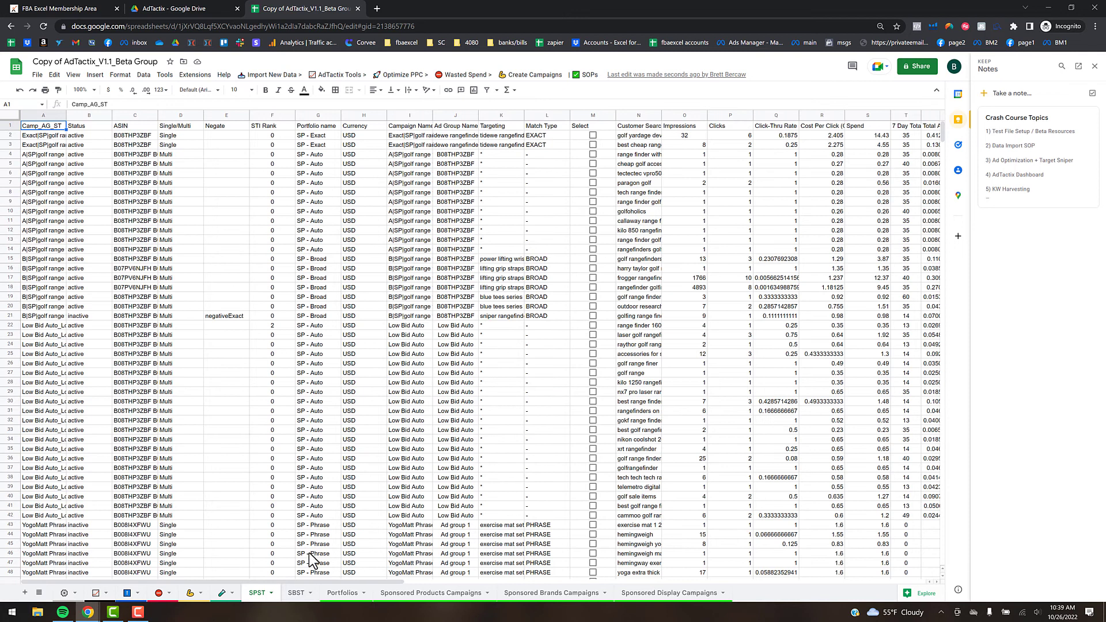
- Open the SBST sheet and select the mars yoga search term
click(297, 595)
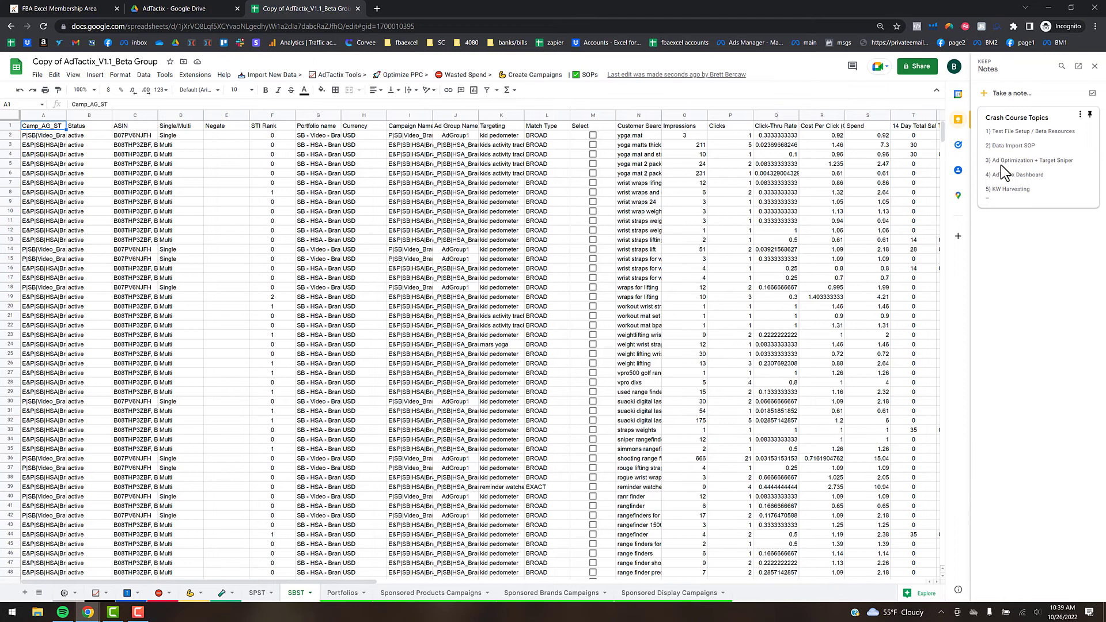
click(480, 345)
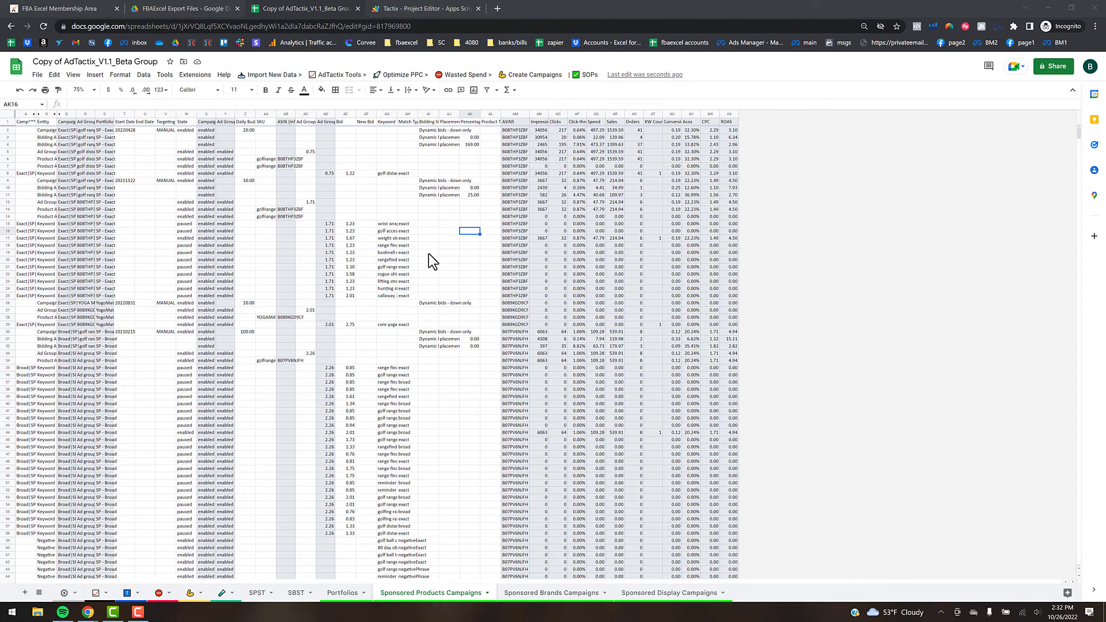
- Apply the Enabled Targets quick filter, then check the totals for Orders (AS8:AS753) and targets (A8:A753)
click(402, 76)
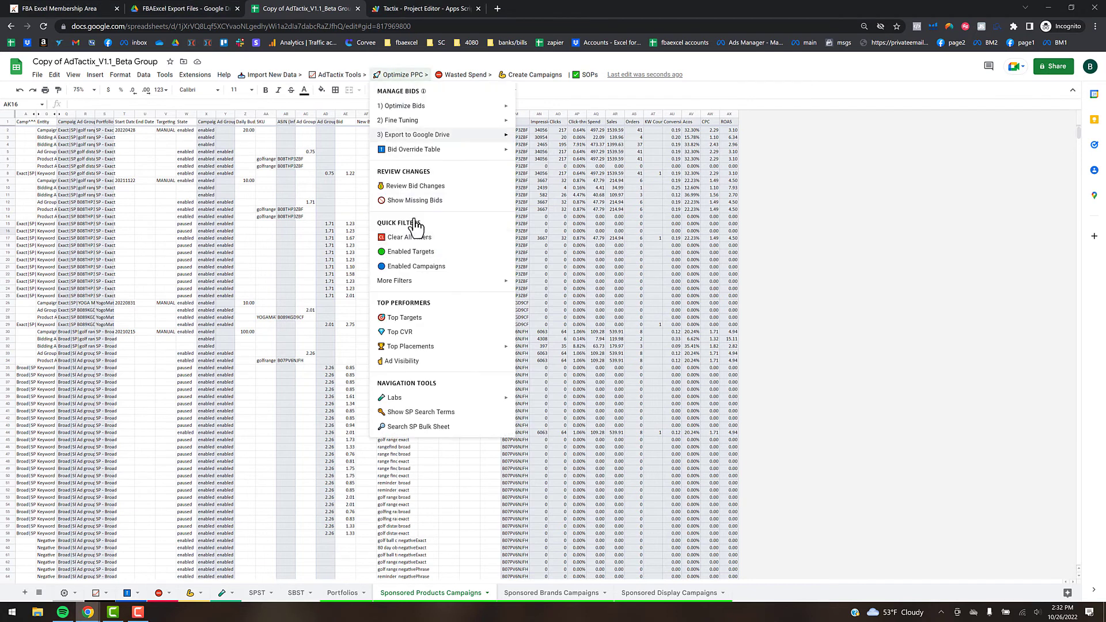
click(410, 251)
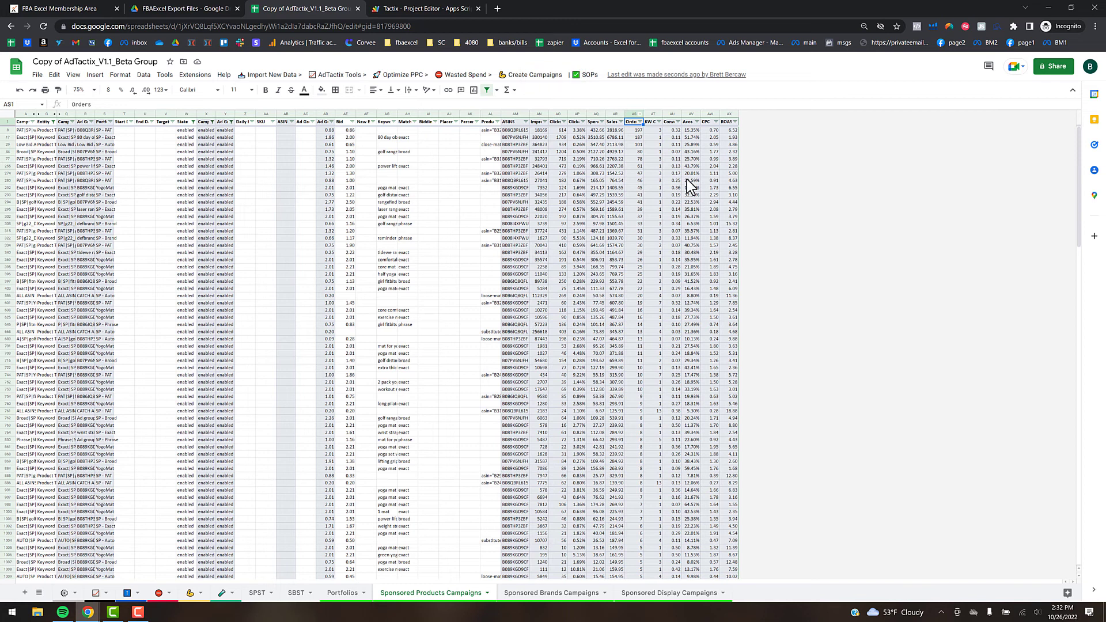
click(633, 114)
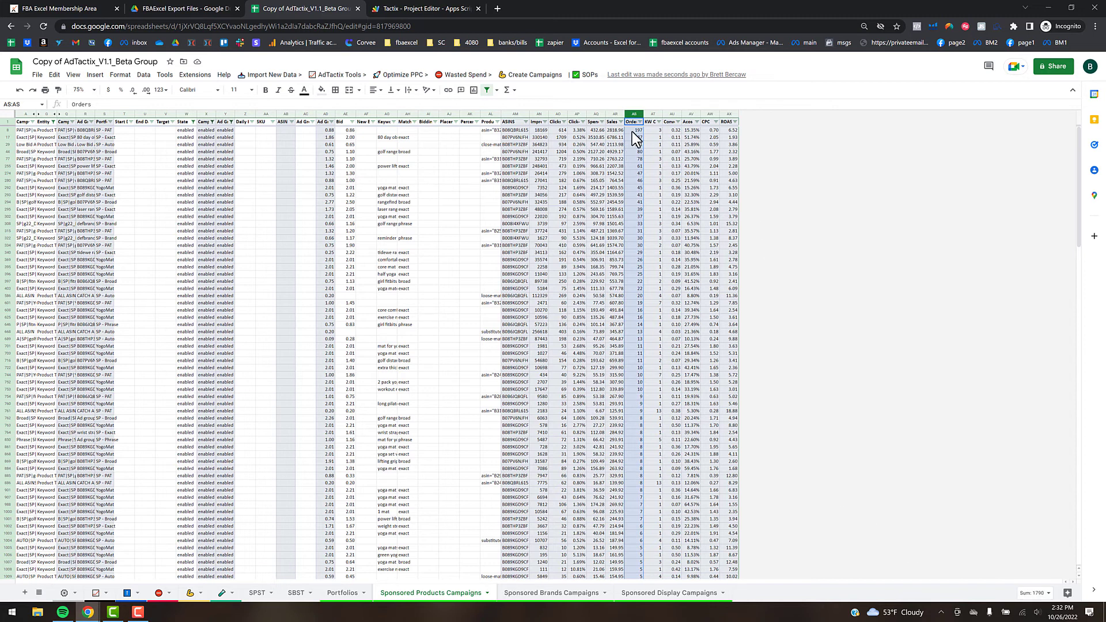
click(638, 389)
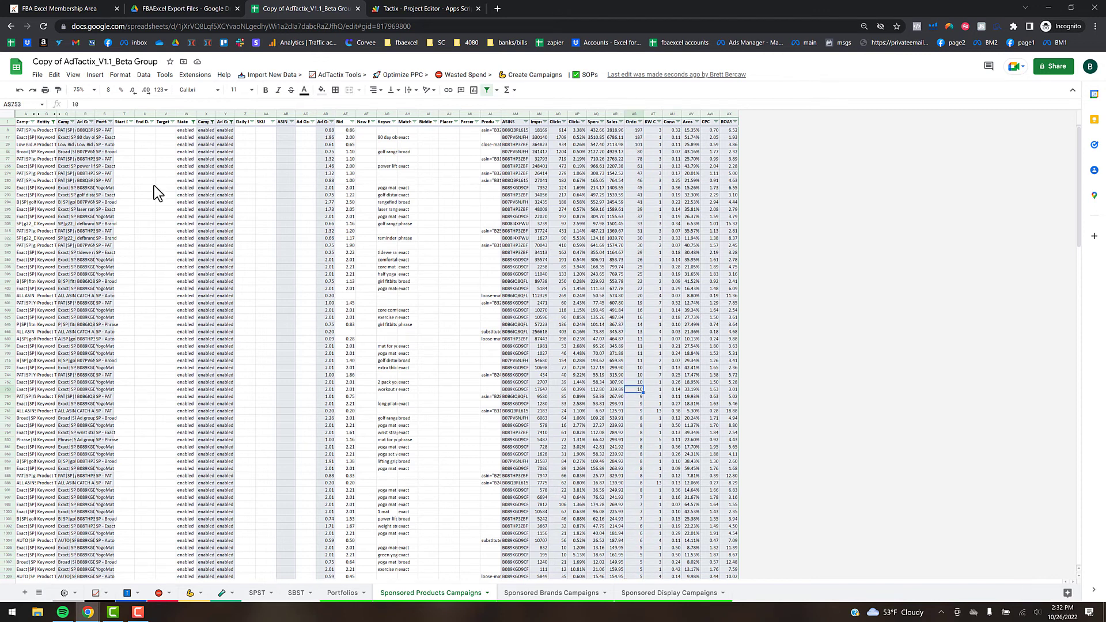
shift+click(637, 131)
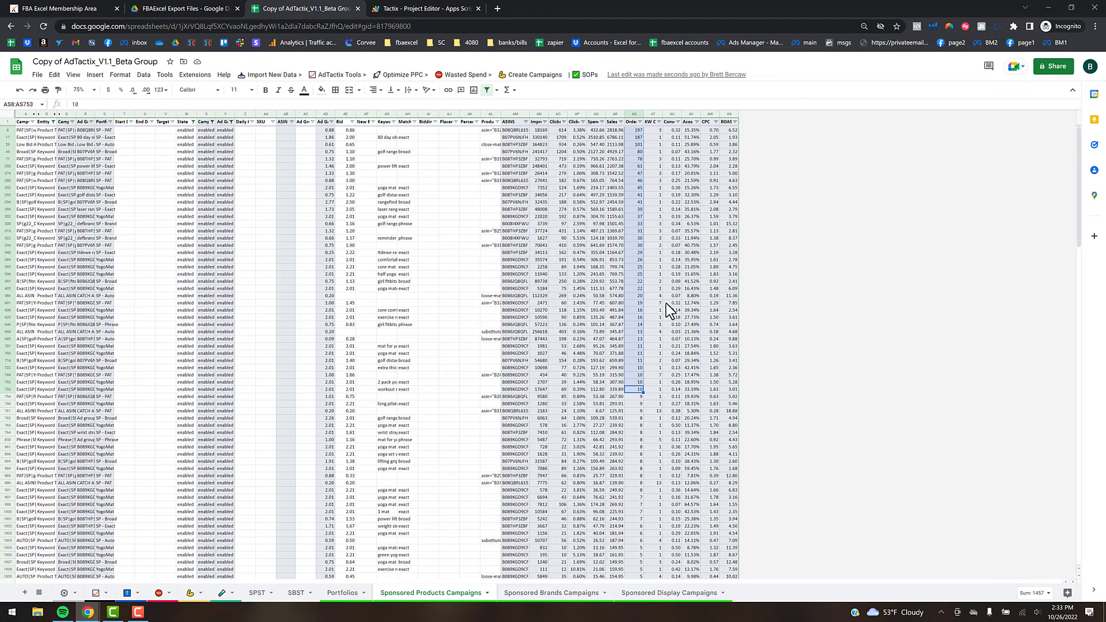
click(24, 390)
shift+click(25, 130)
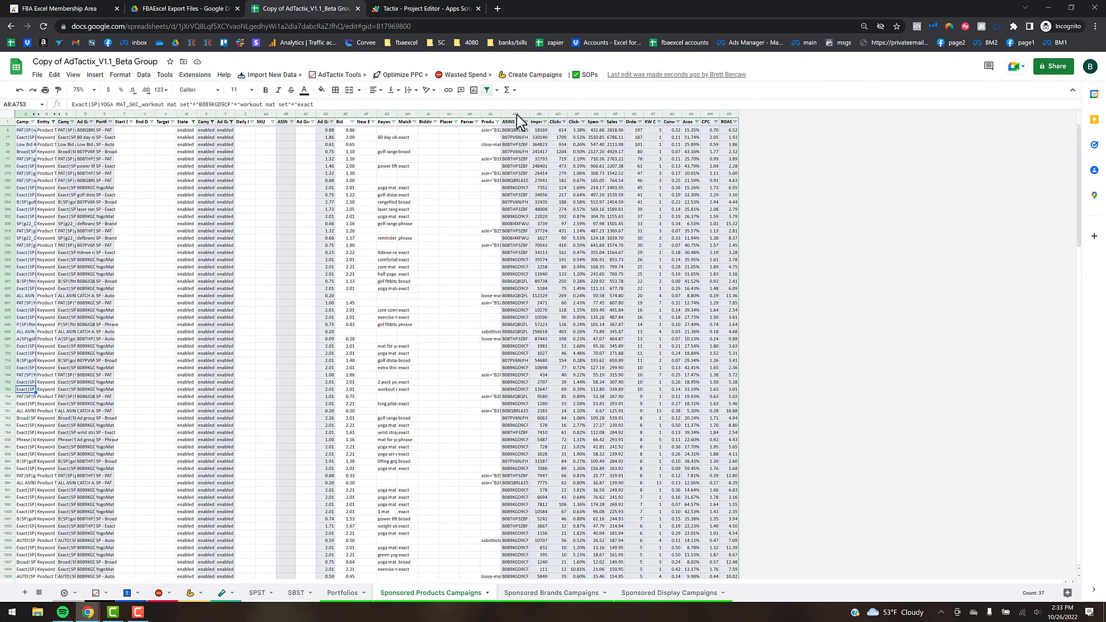
- Widen the ASINS column to read full ASINs, narrow it back, and check the KW Count total
click(516, 114)
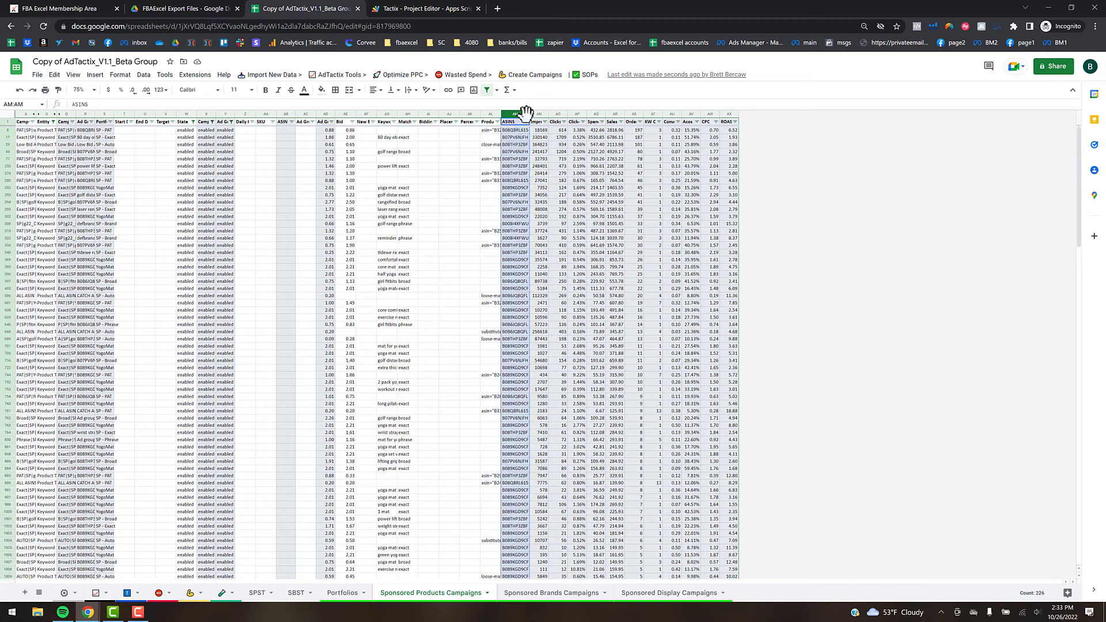
drag(531, 112, 553, 116)
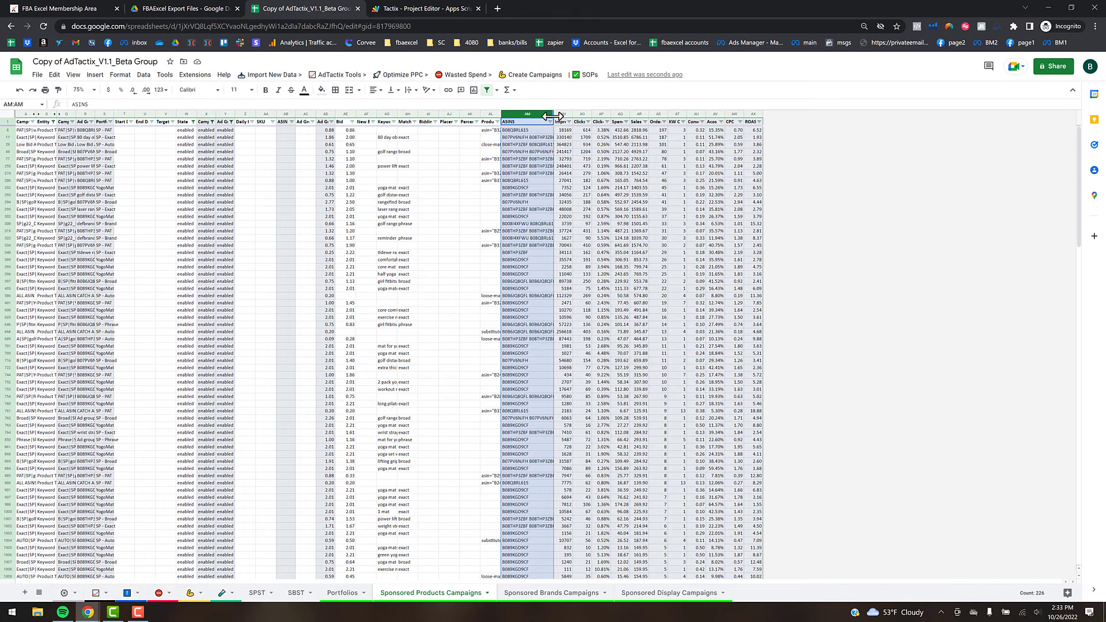
drag(555, 119, 527, 130)
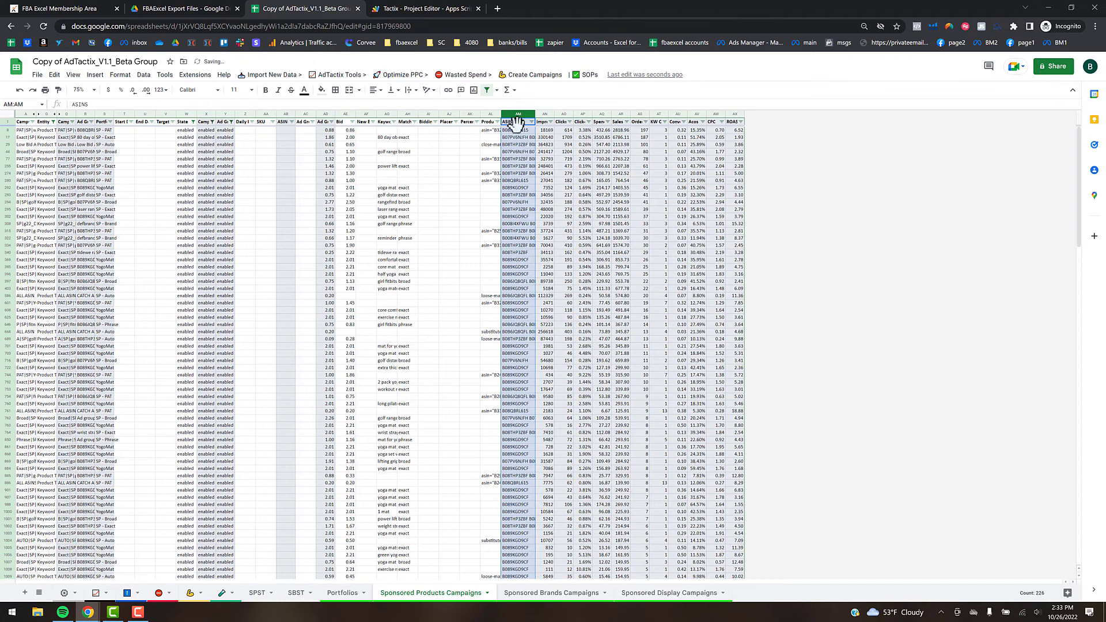
click(656, 114)
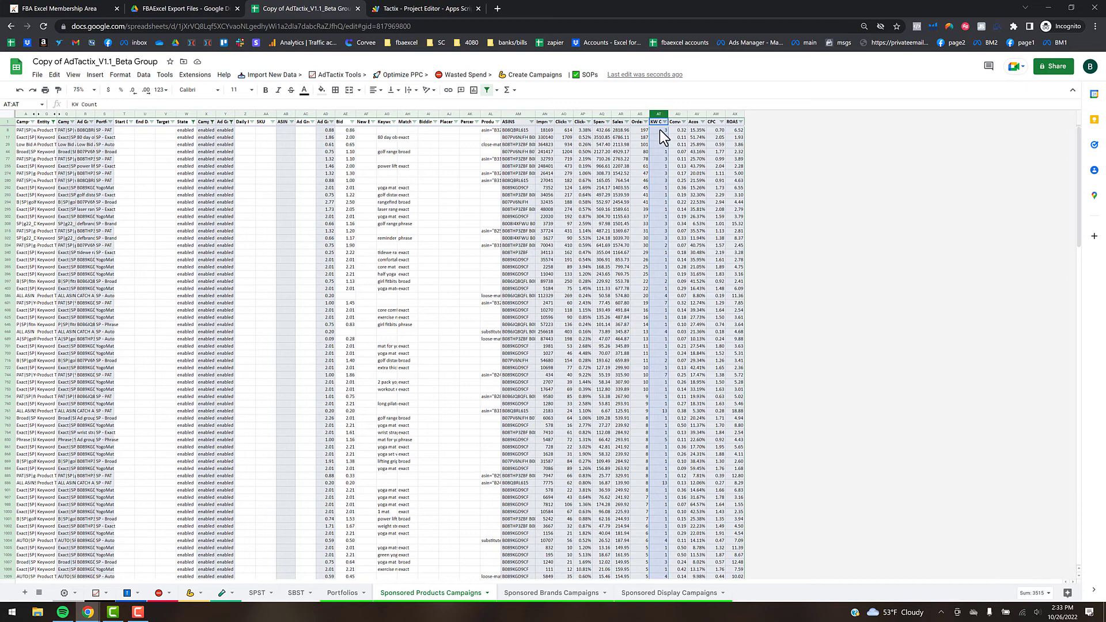
- Copy the 36 filtered target names in A8:A752
click(25, 131)
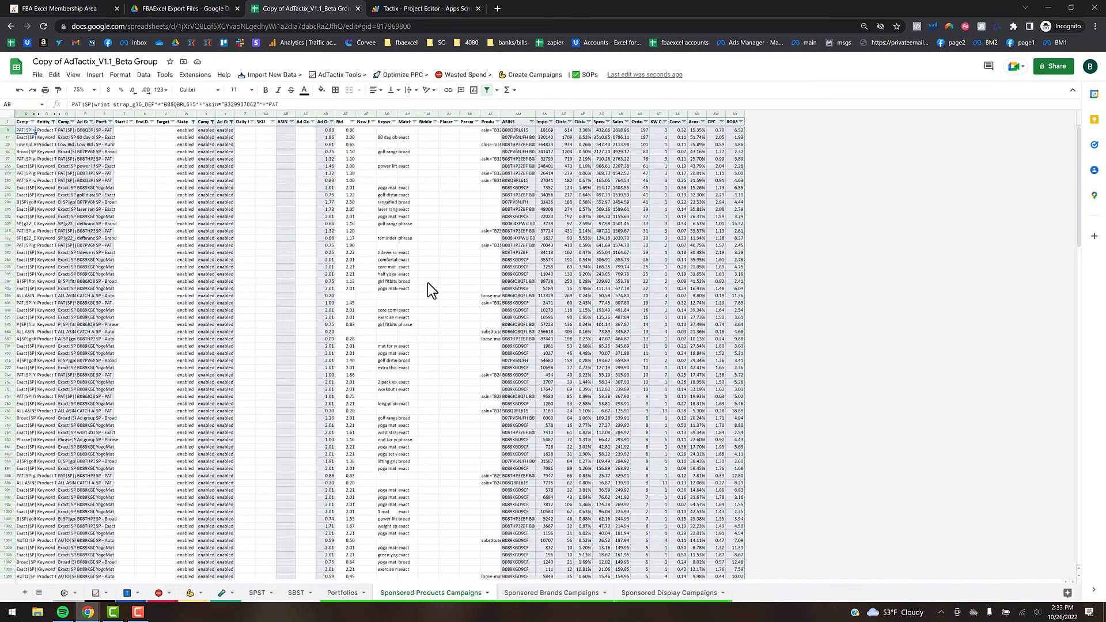
shift+click(26, 381)
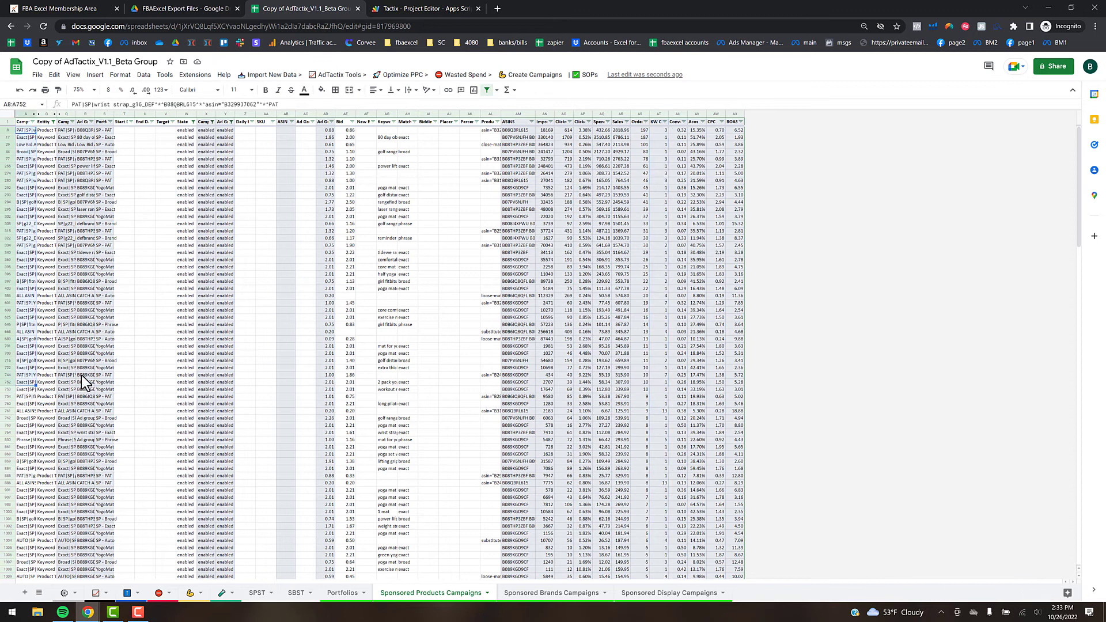
key(ctrl+c)
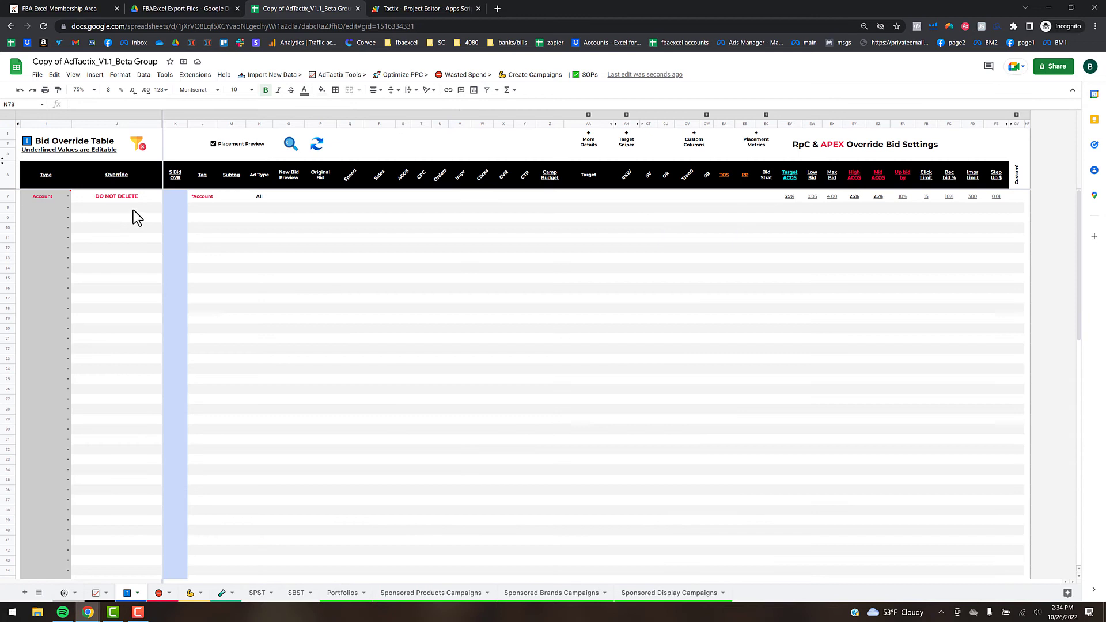
- Paste the 36 targets into J8 and set their type to Target from I8 down to I43
click(139, 207)
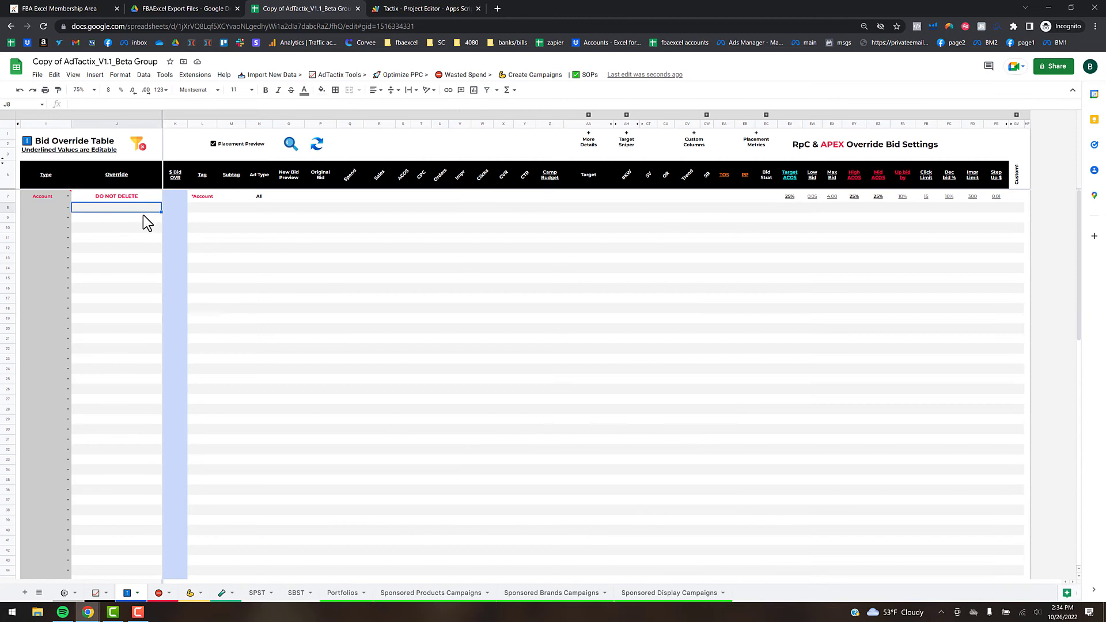
key(ctrl+v)
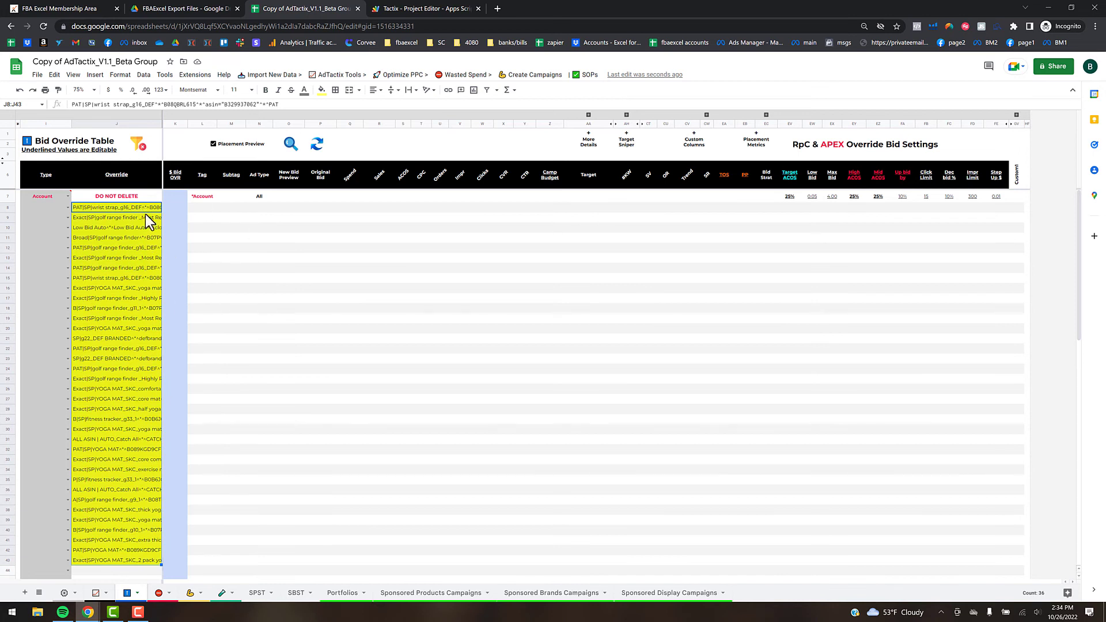
click(67, 208)
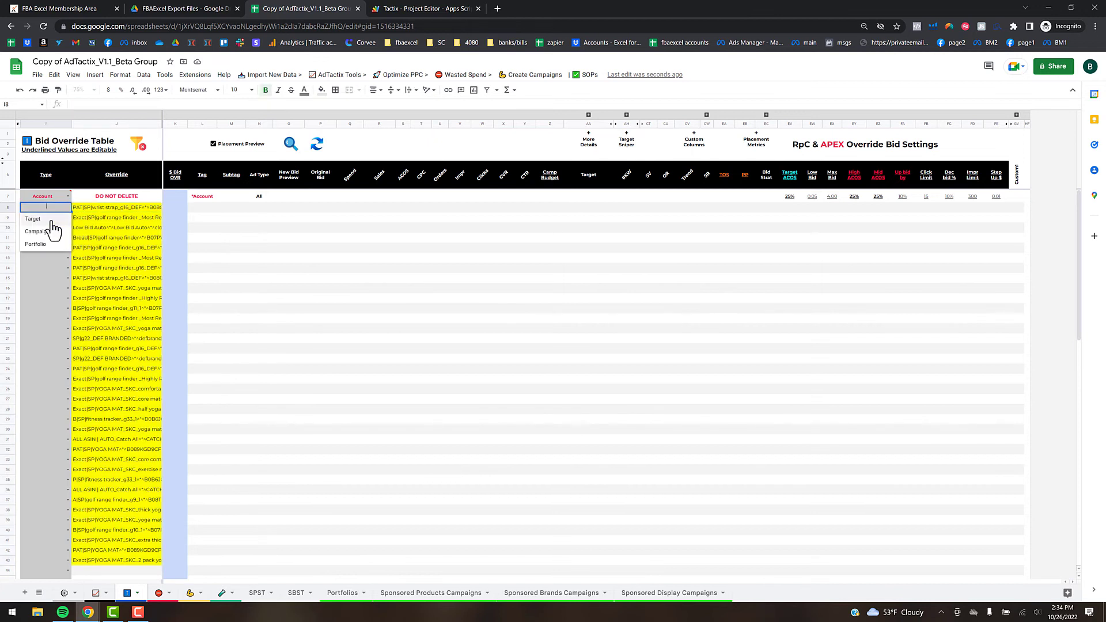
click(70, 218)
drag(62, 556, 62, 561)
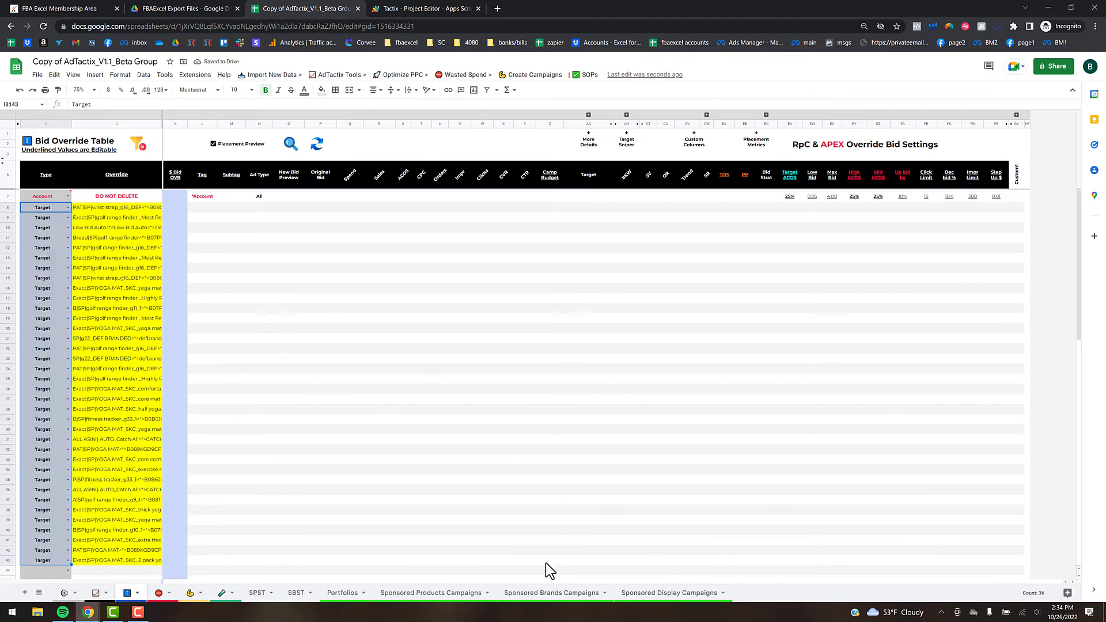
click(546, 592)
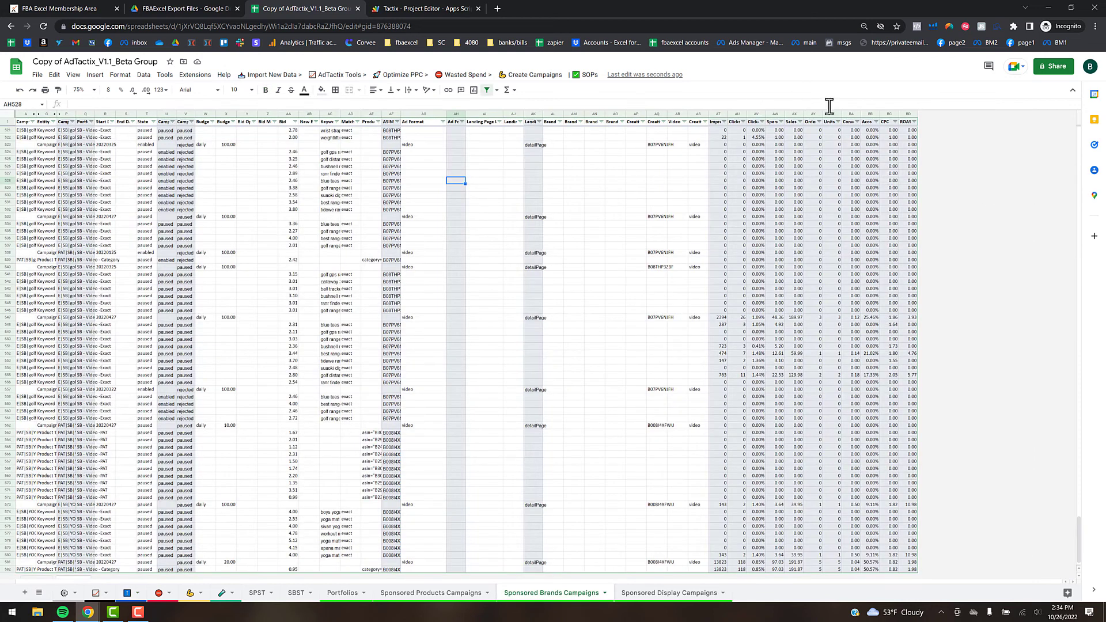
- Filter Sponsored Brands to Enabled Campaigns and copy the seven targets with orders in A3:A9
click(413, 81)
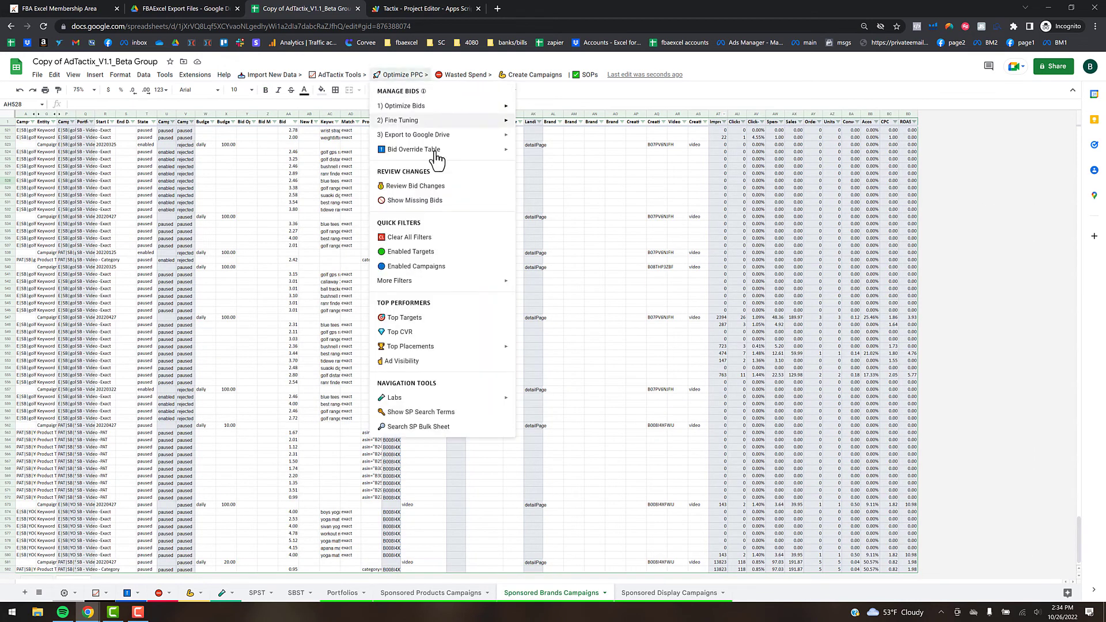
click(430, 255)
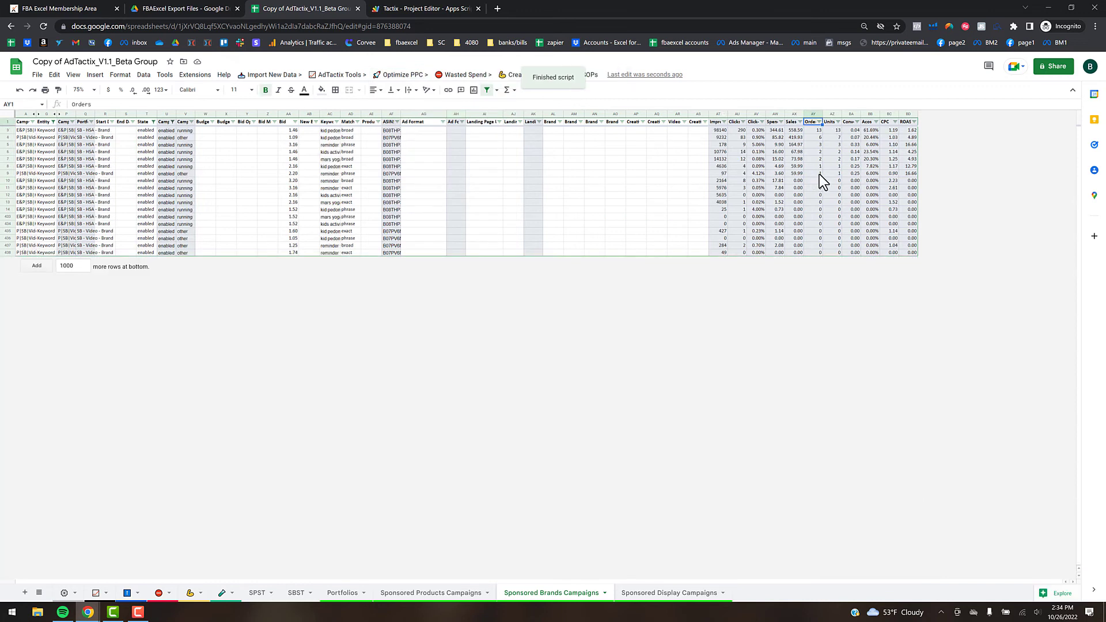
click(819, 174)
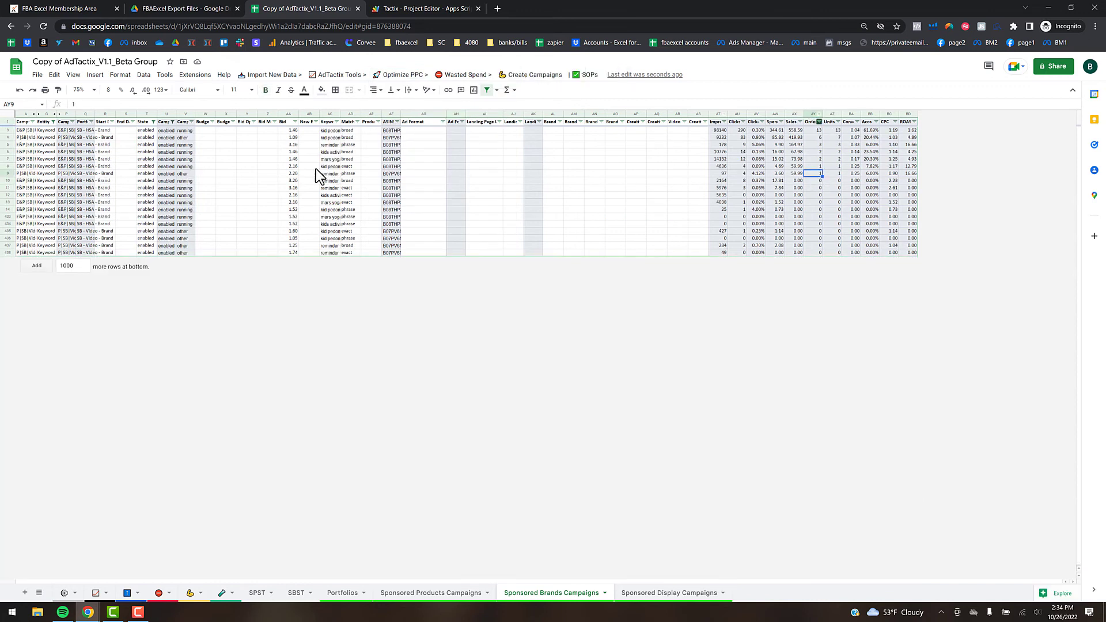
drag(26, 130, 26, 175)
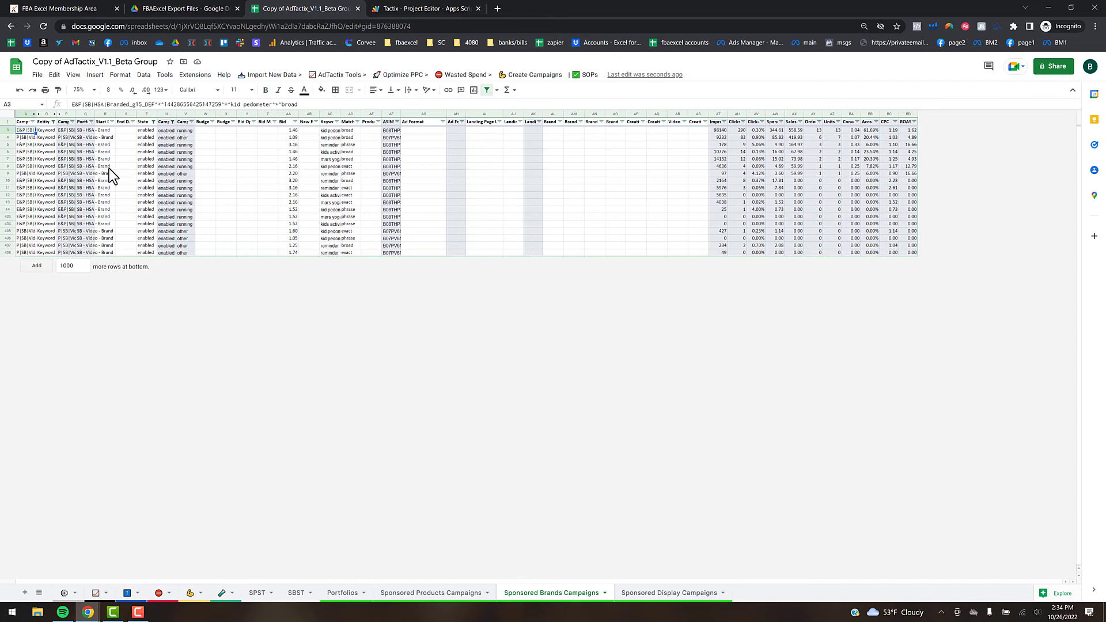
key(ctrl+c)
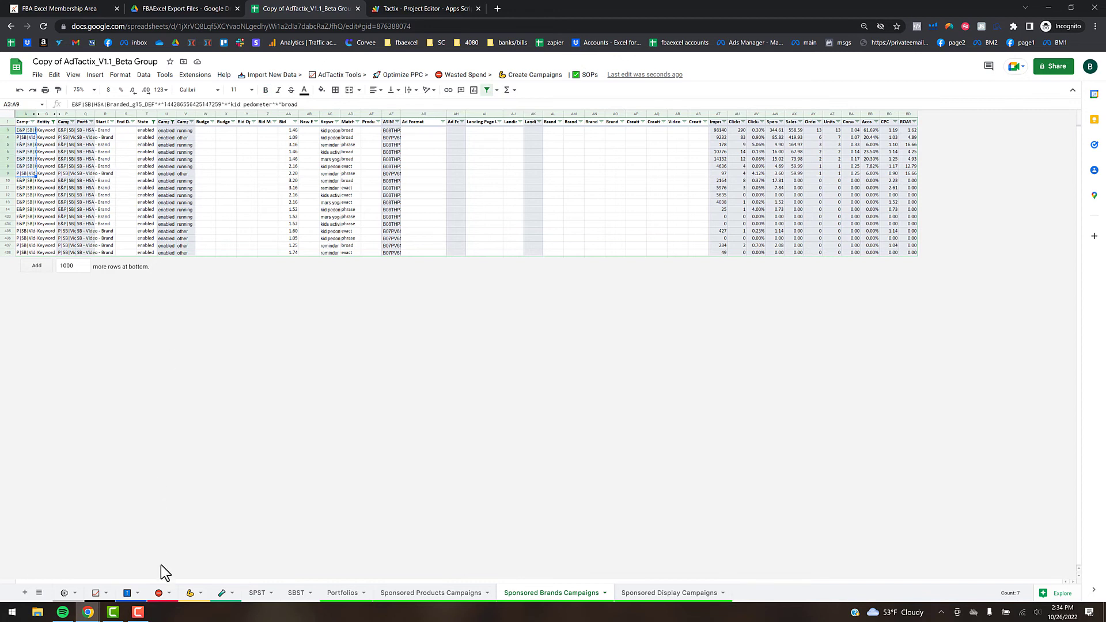
click(126, 594)
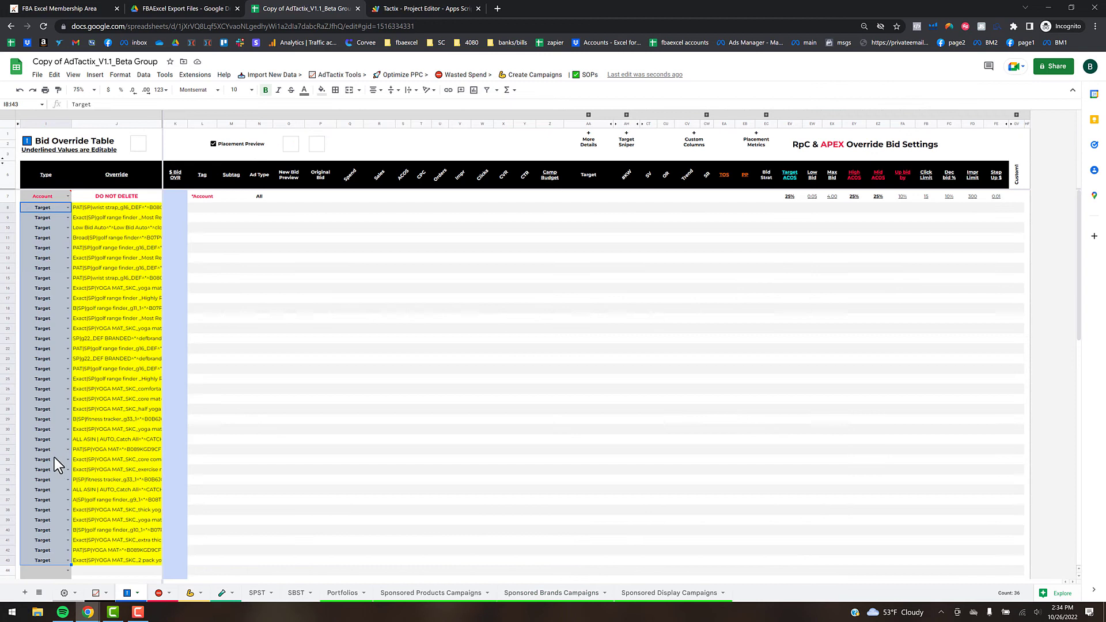
- Paste the seven Sponsored Brands targets at J44 and type them as Target through row 50
scroll(98, 529, down, 3)
click(116, 439)
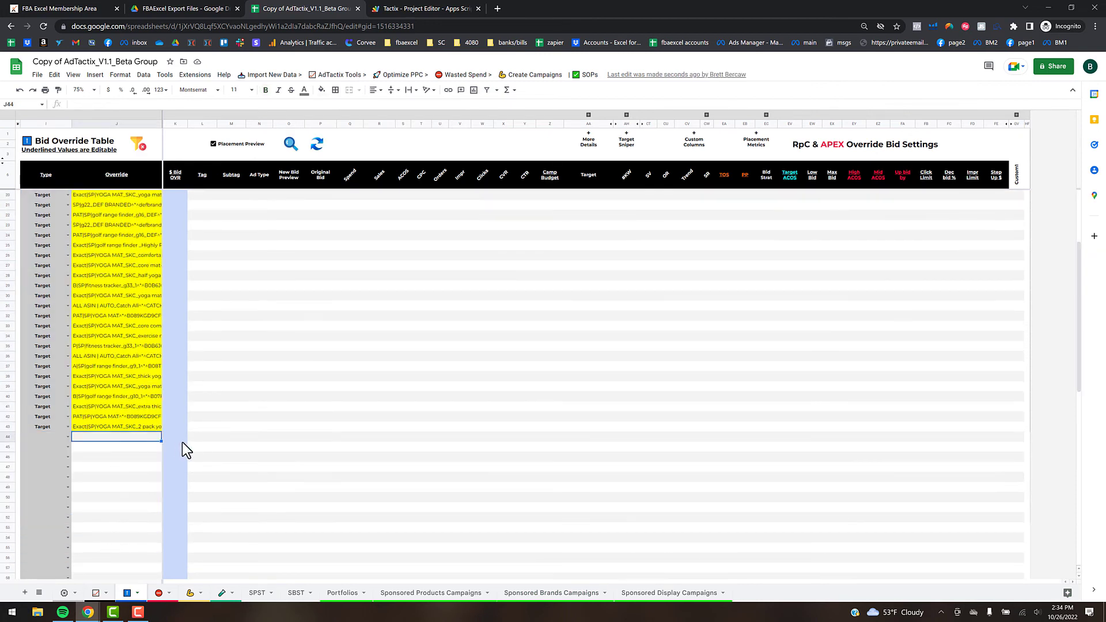
key(ctrl+v)
click(68, 438)
click(73, 446)
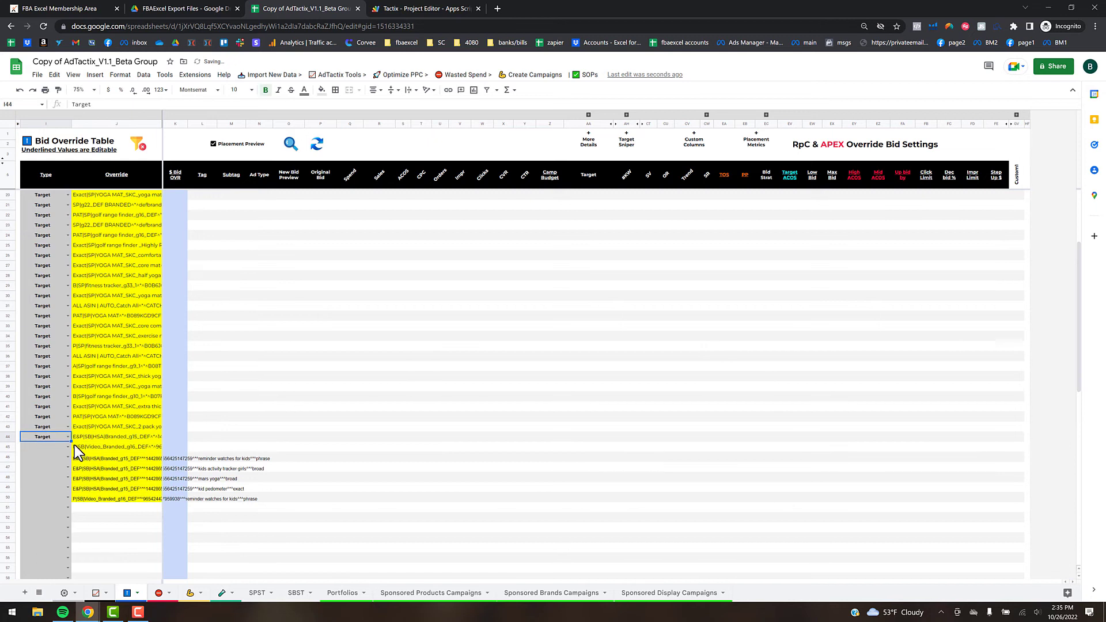
drag(199, 505, 199, 502)
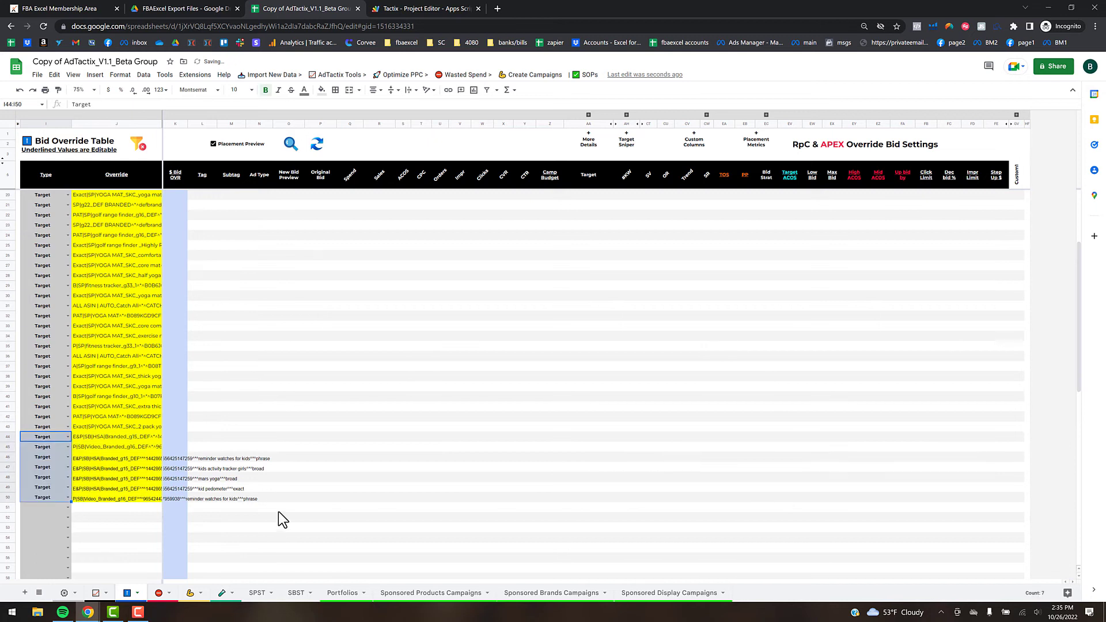
- Copy the five filtered Sponsored Display targets and return to the Bid Override Table
click(651, 598)
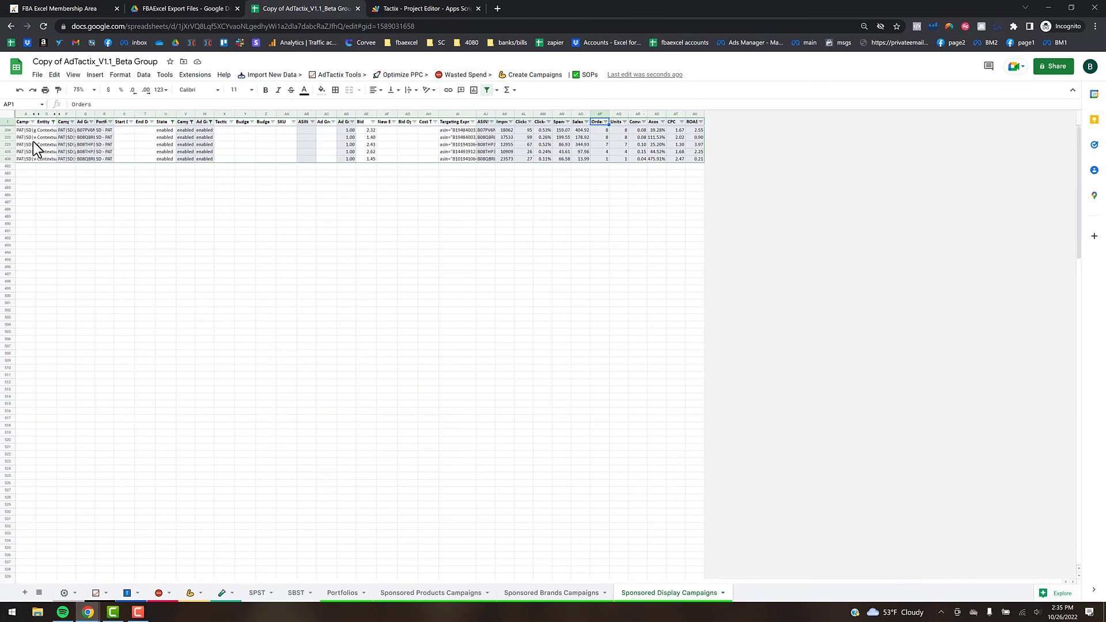
drag(30, 131, 30, 160)
key(ctrl+c)
click(132, 592)
scroll(392, 269, up, 5)
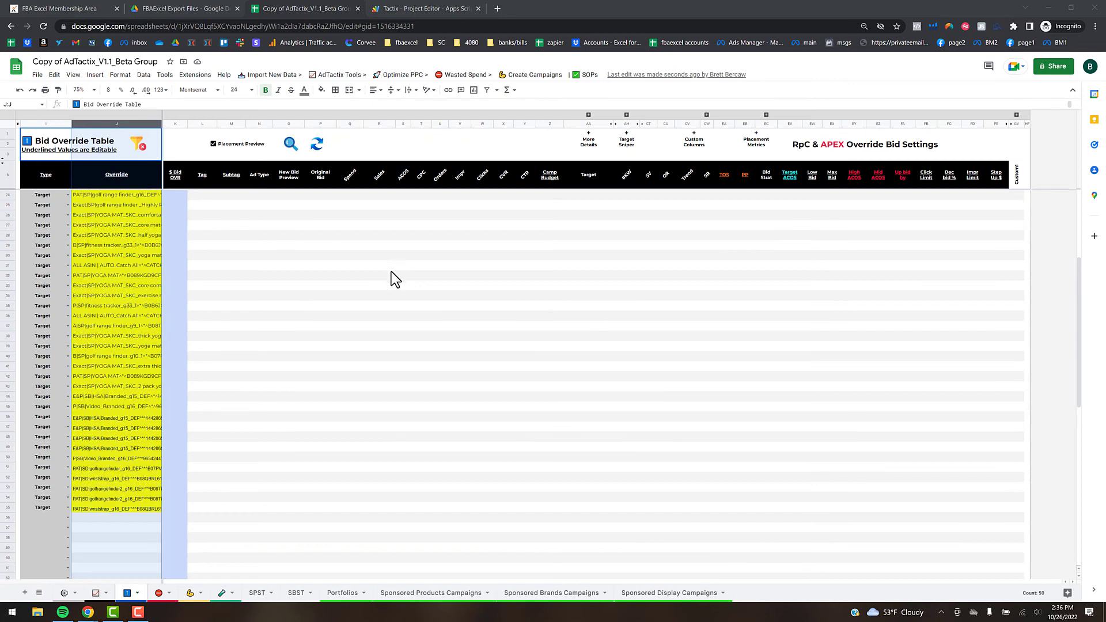
- Run the refresh script to fill ad type, original bid, spend, sales, ACoS and orders for every target
mouse_move(317, 151)
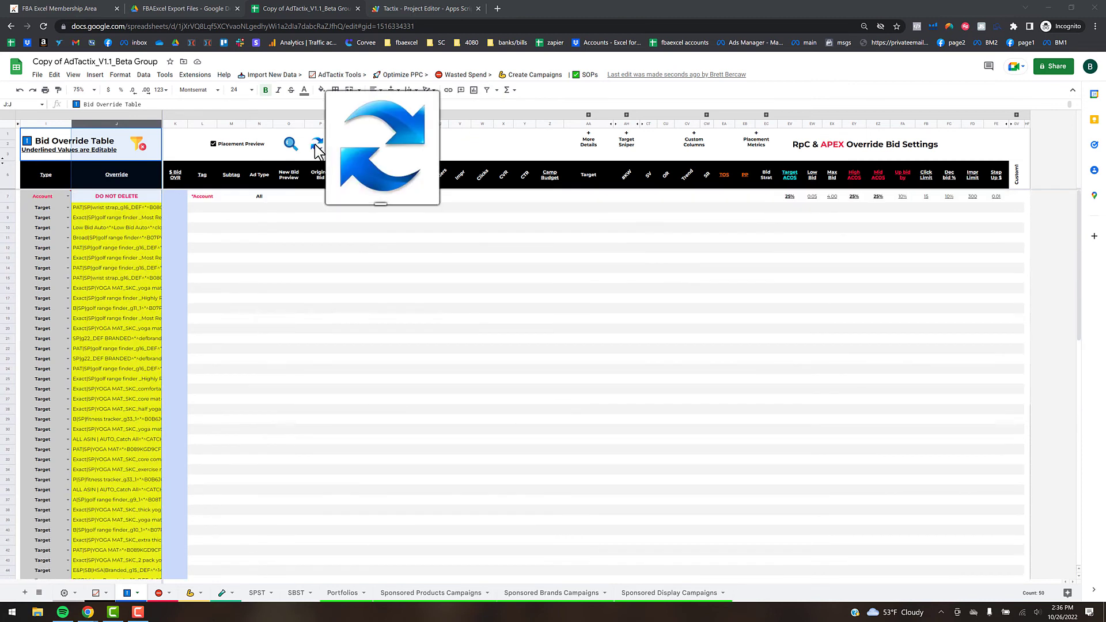
click(317, 151)
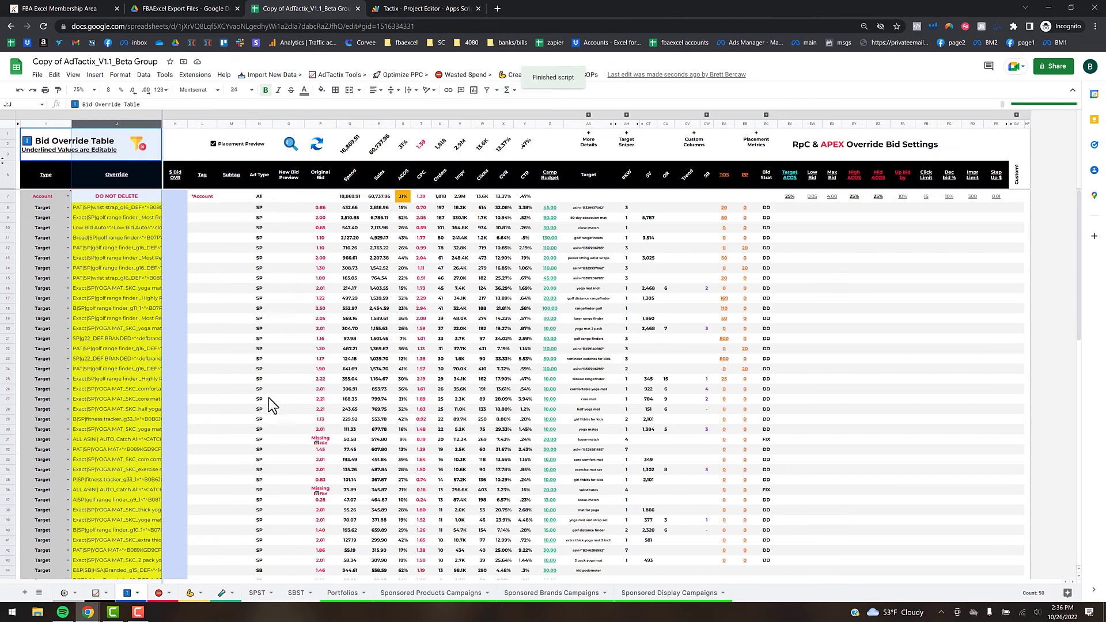
scroll(269, 398, down, 5)
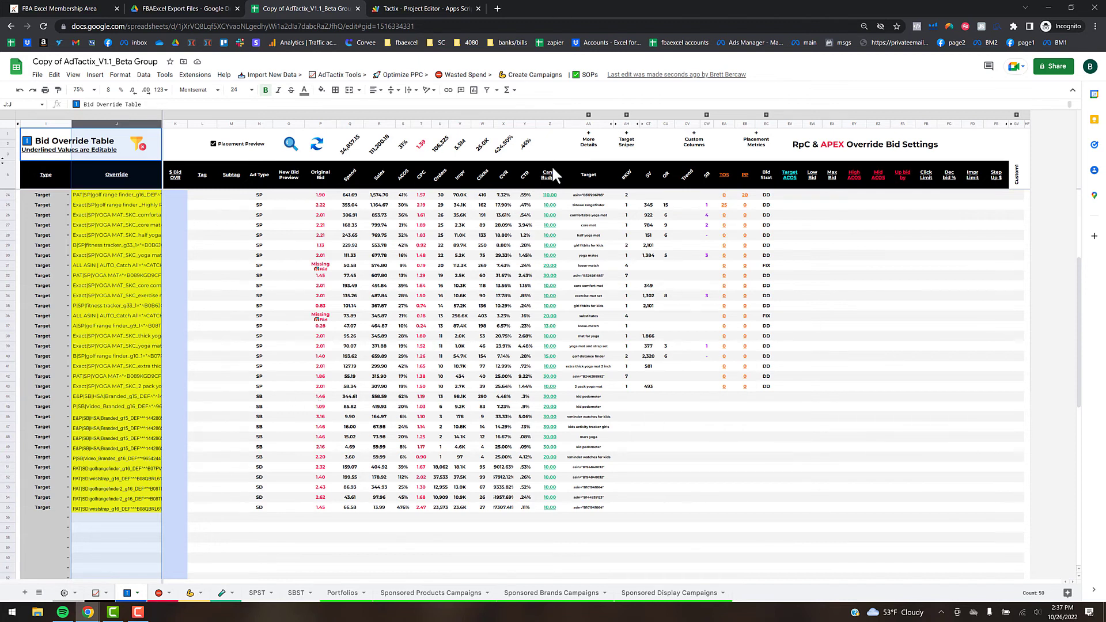
scroll(167, 417, up, 5)
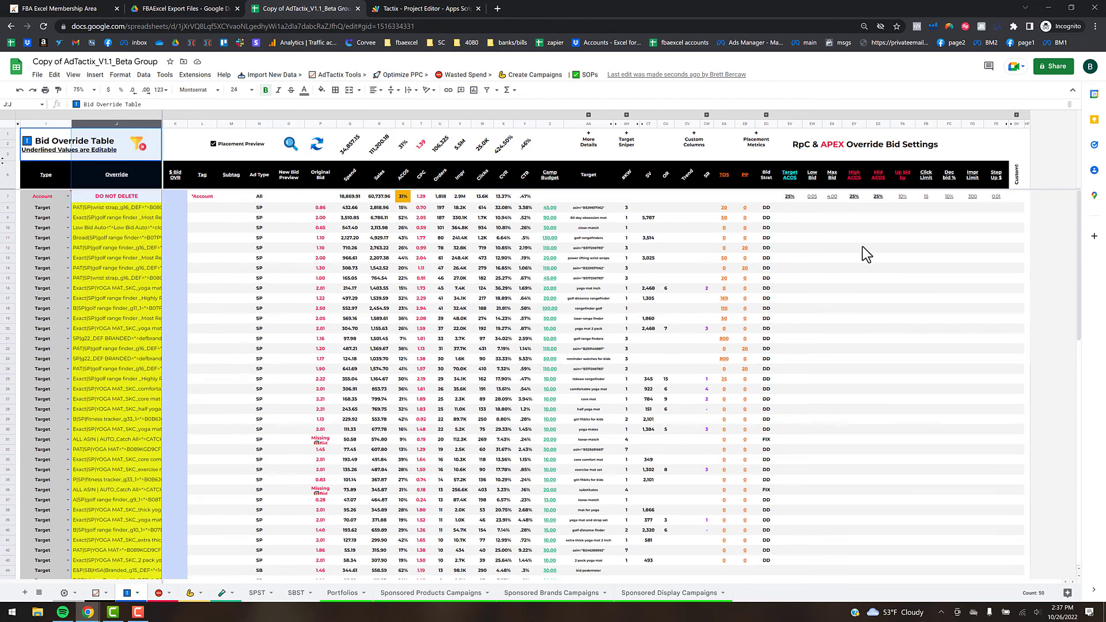
click(854, 227)
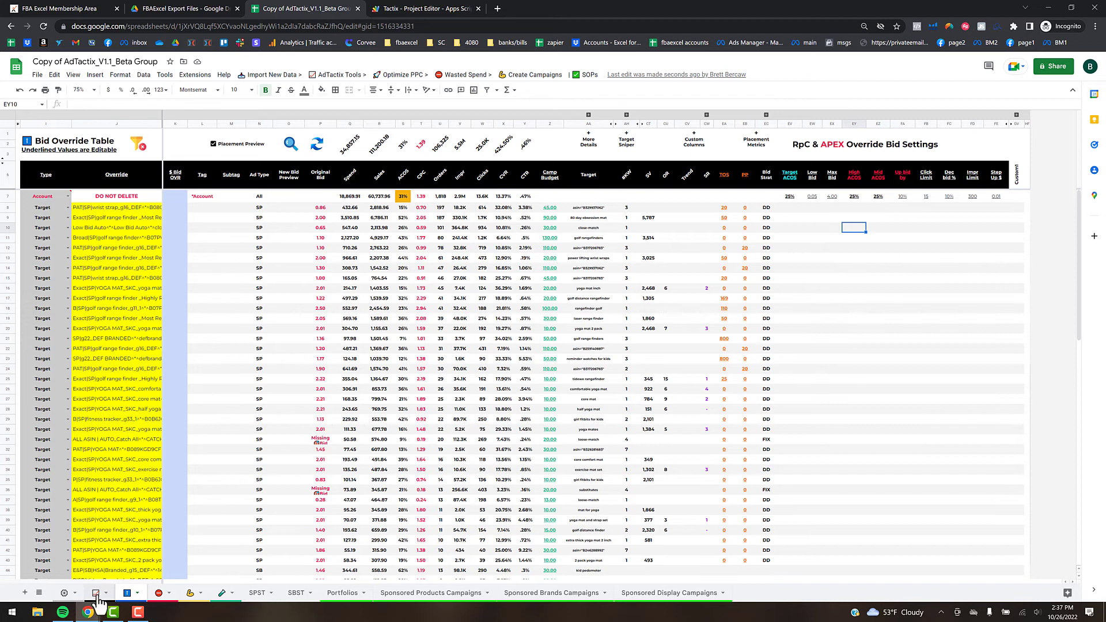
- Set the Bid Settings Layout to Iterative on the settings sheet
click(65, 594)
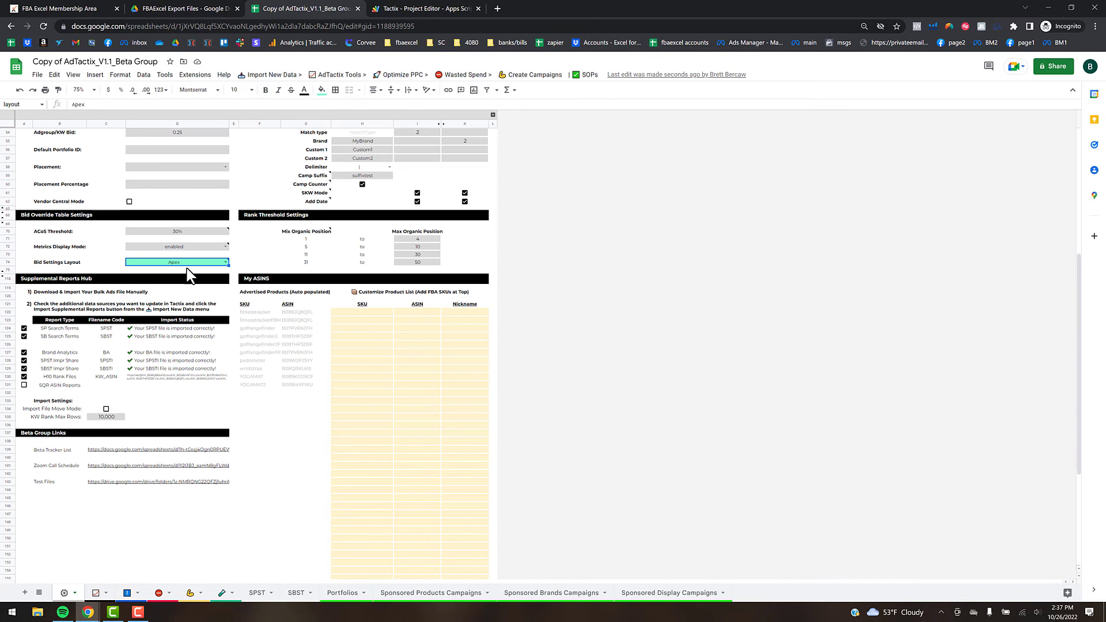
click(226, 262)
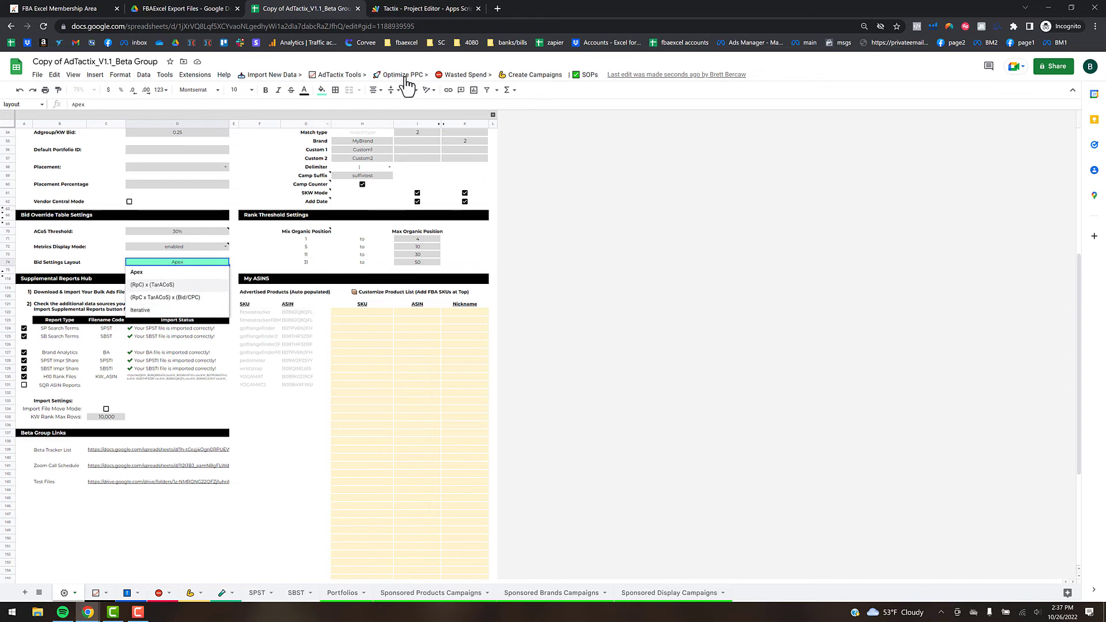
click(164, 310)
click(396, 74)
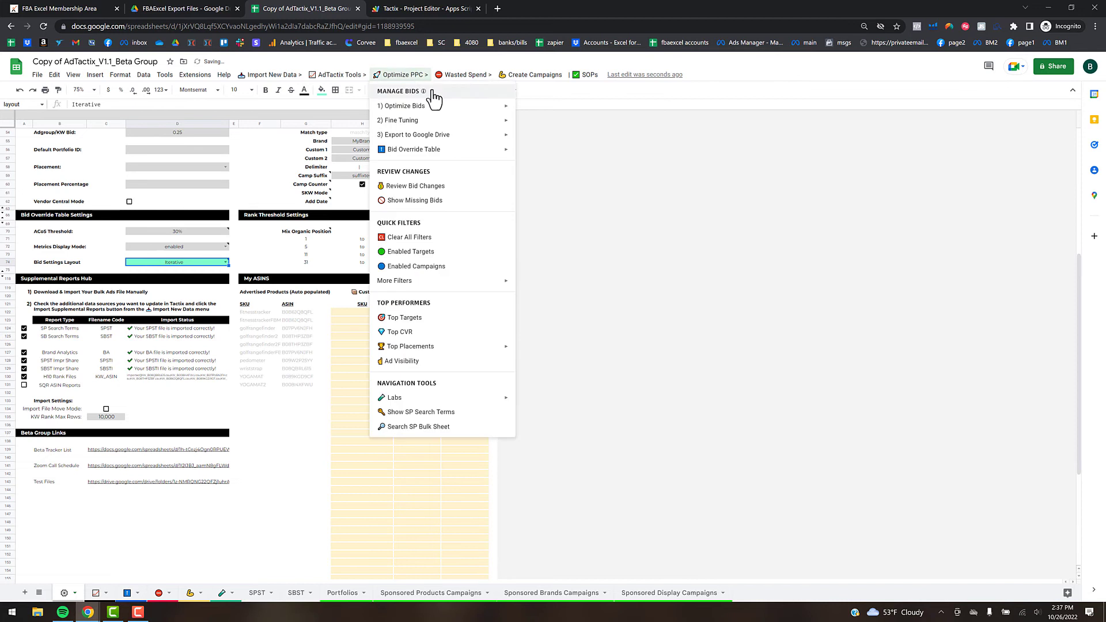
- Apply the Iterative layout via Optimize PPC > 1) Optimize Bids, confirming Yes, and view the Bid Override Table
mouse_move(443, 154)
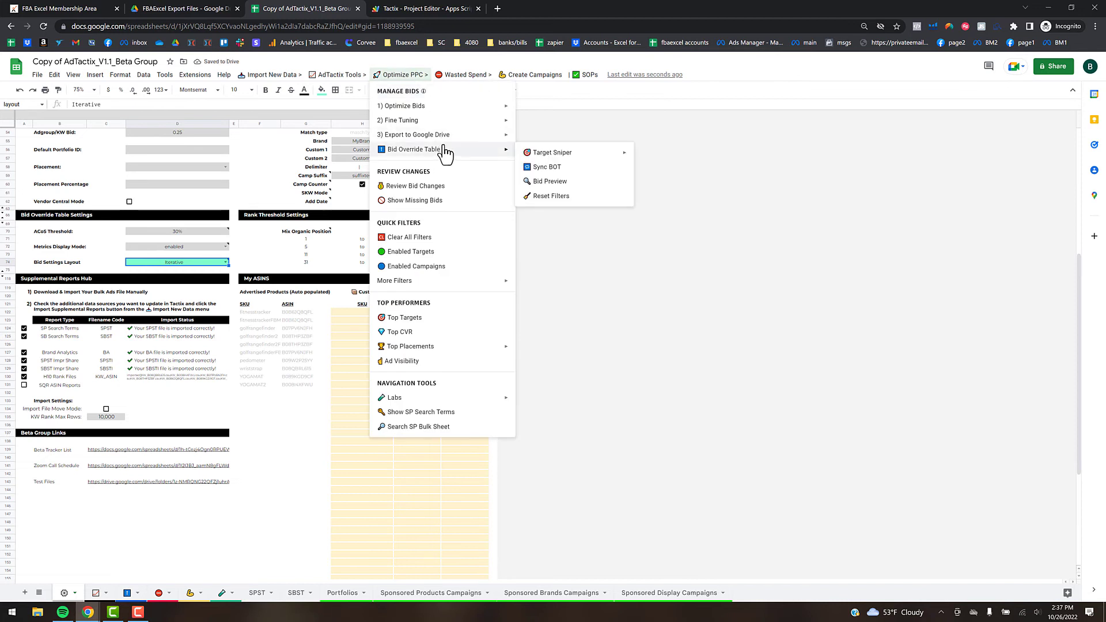
mouse_move(501, 107)
click(564, 177)
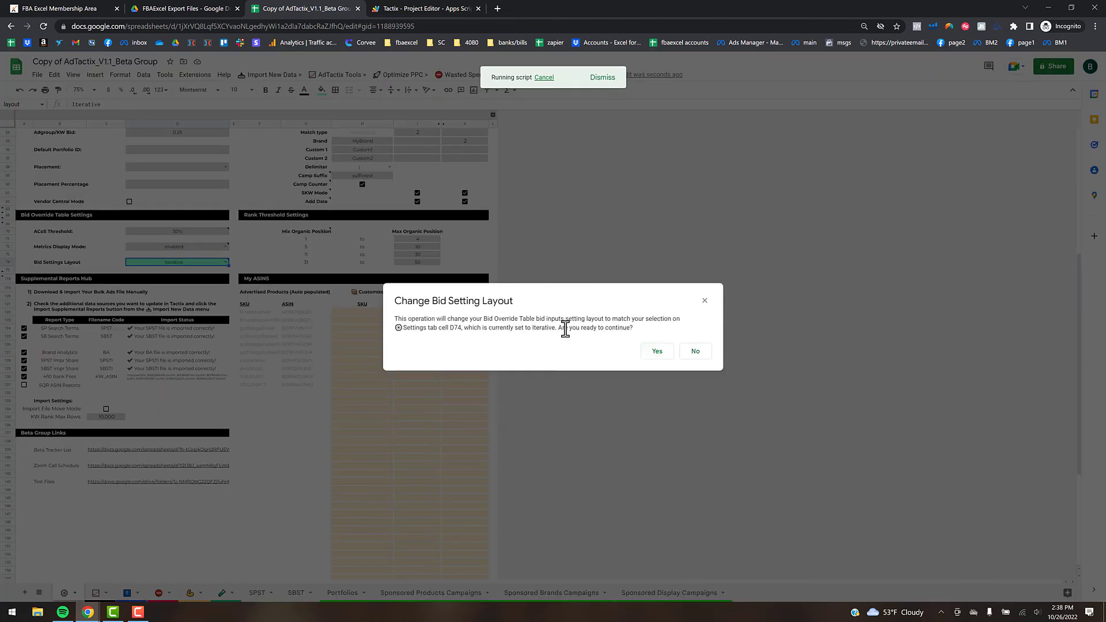
click(651, 349)
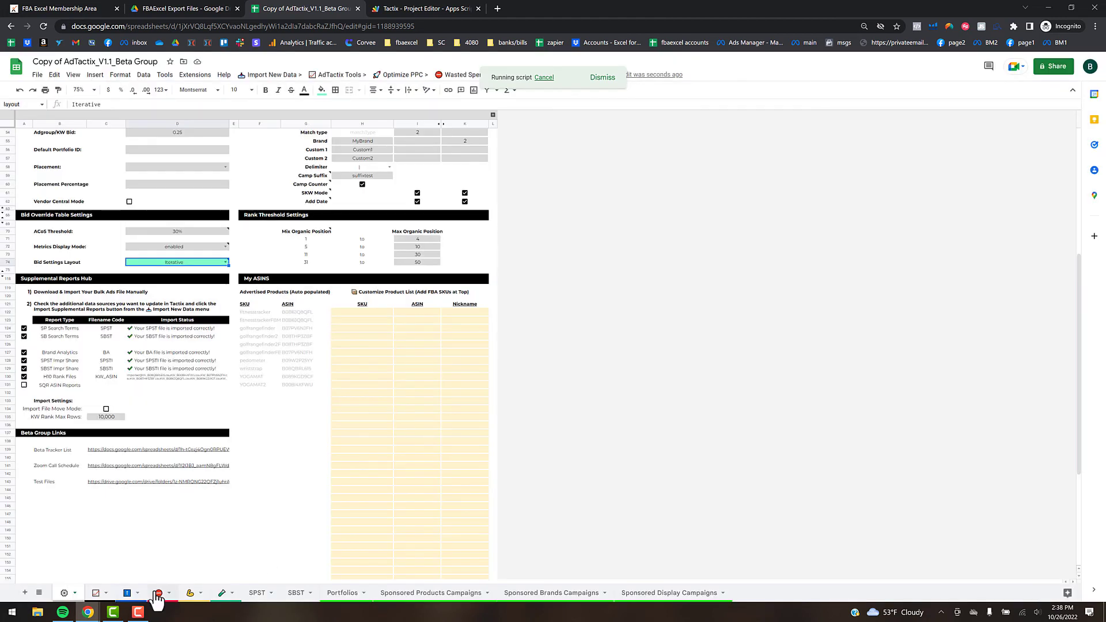
click(127, 593)
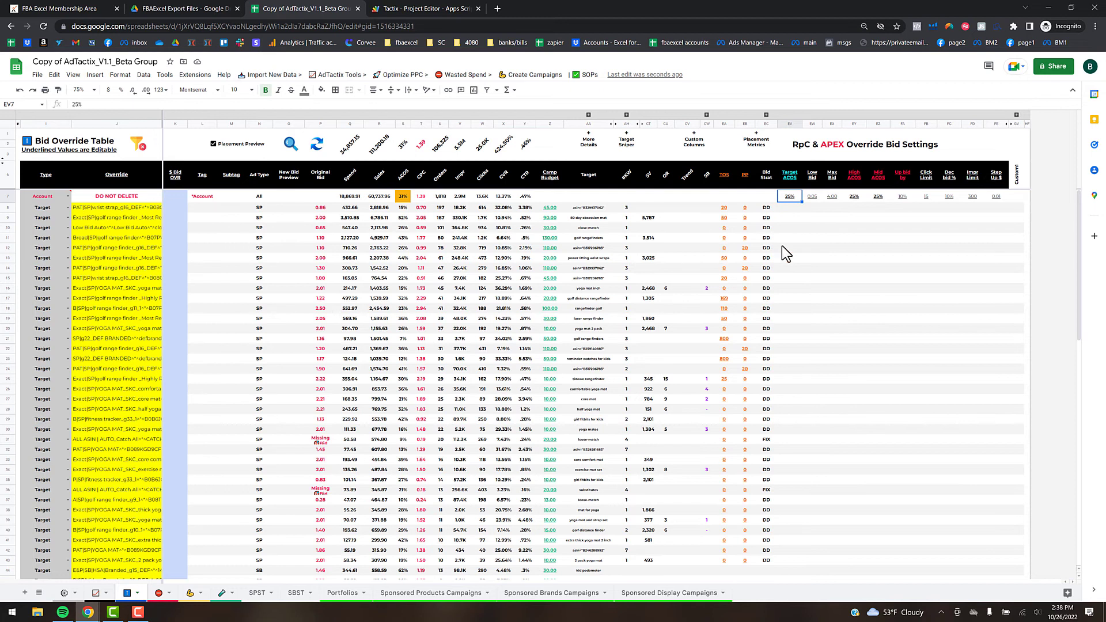
click(414, 76)
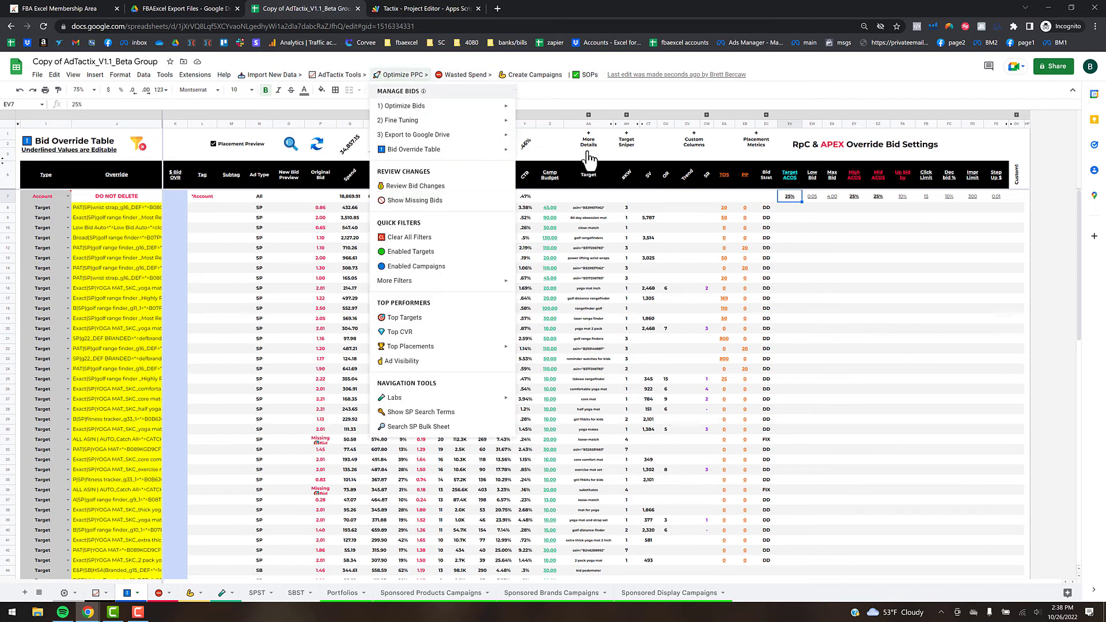
click(832, 288)
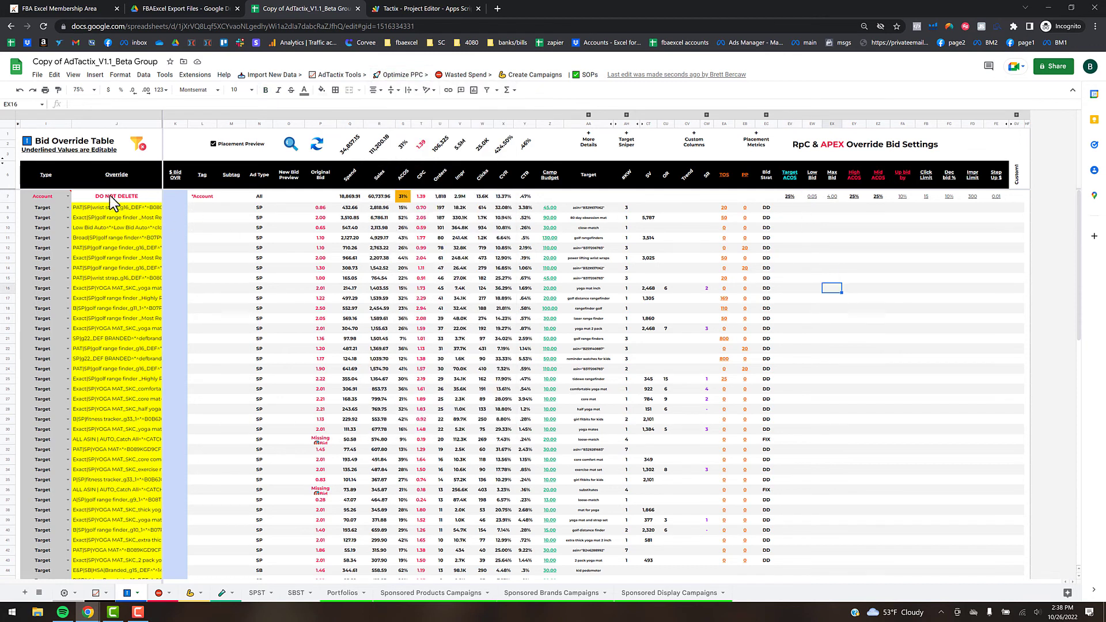
click(10, 196)
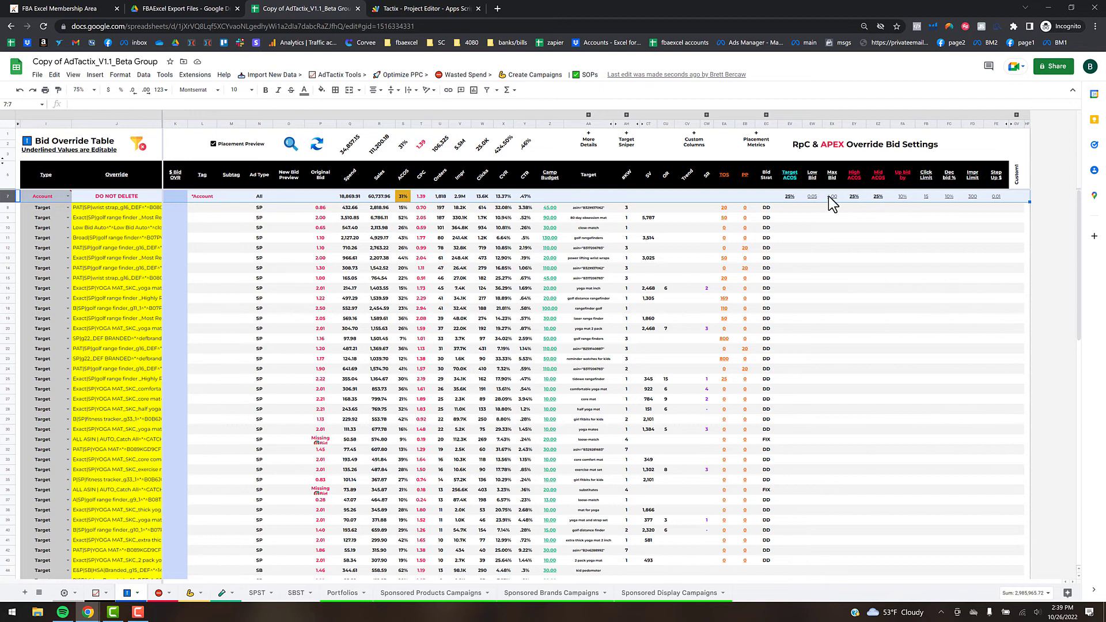
mouse_move(792, 179)
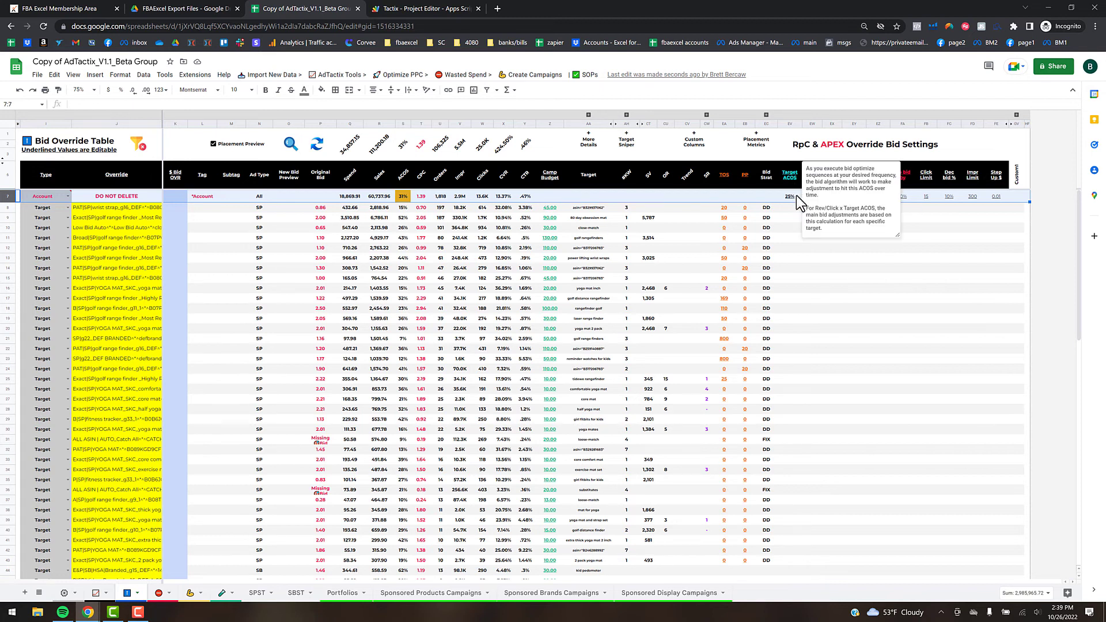
click(797, 239)
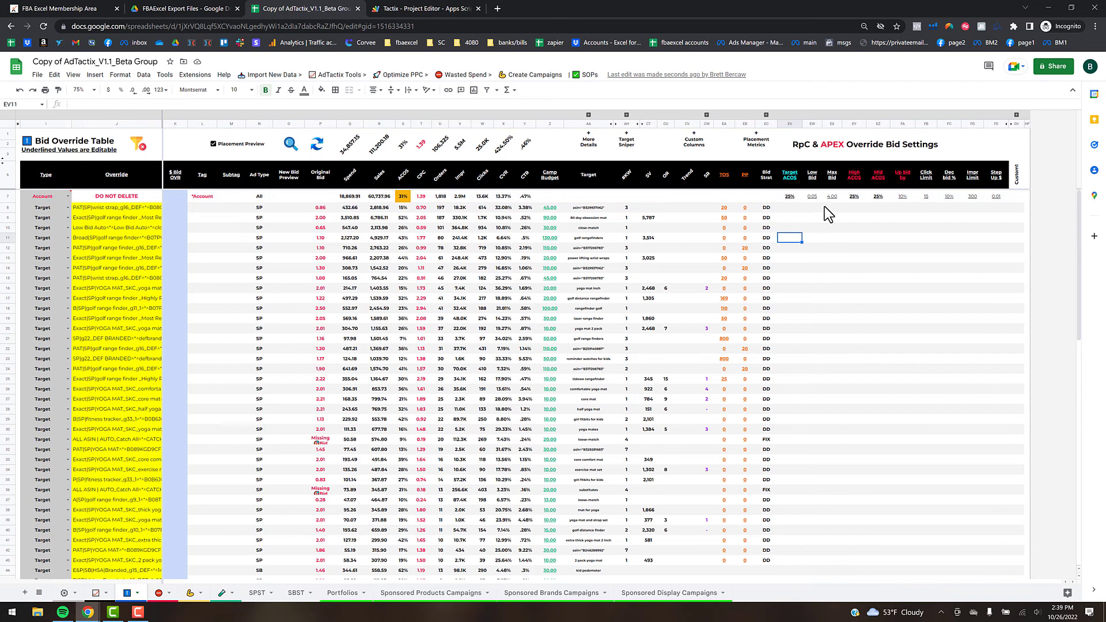
click(791, 197)
- Copy the Account row's override settings EV7:FE7 into target rows EV8:EV55
key(ctrl+shift+Right)
key(ctrl+c)
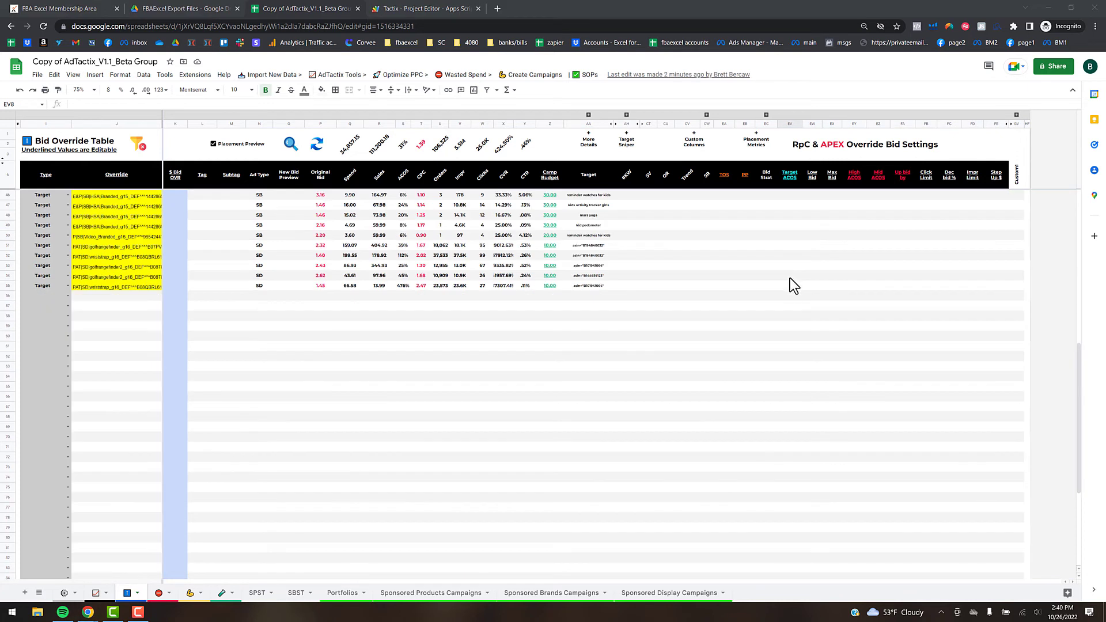
shift+click(791, 289)
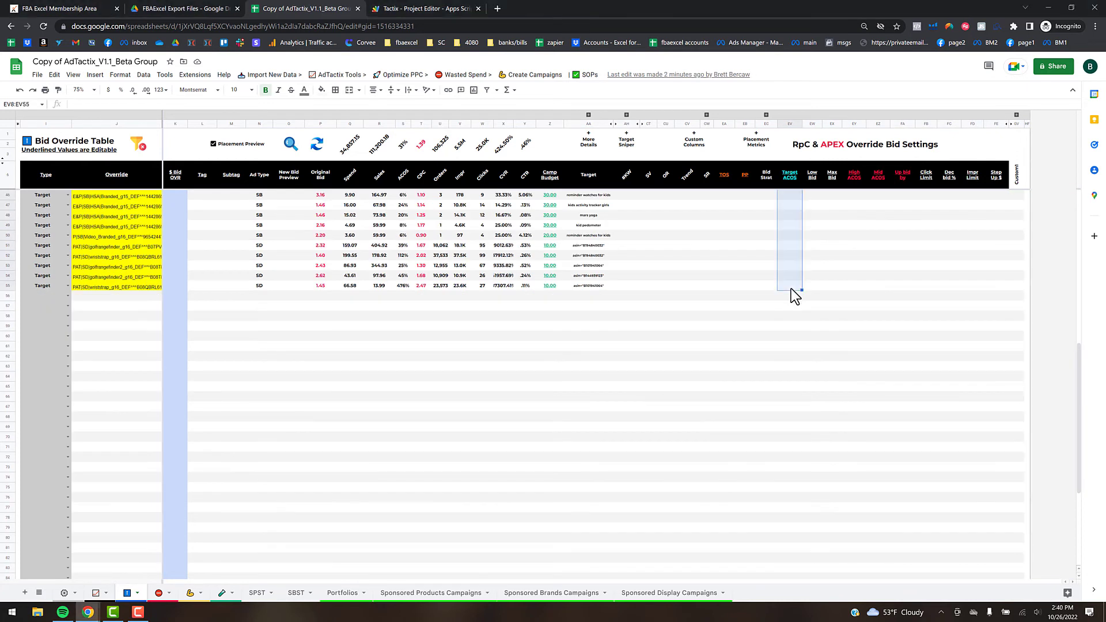
key(ctrl+v)
drag(1082, 375, 1085, 202)
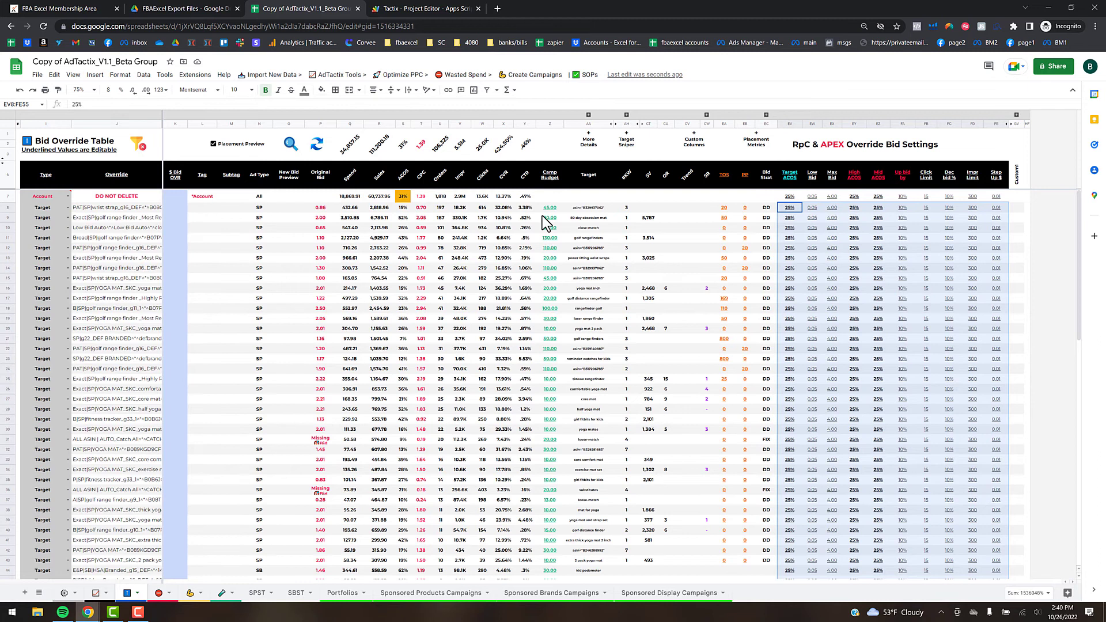
- Verify the first target's CPC, 4.00 max bid, 25% Target ACOS and High ACOS values
click(422, 209)
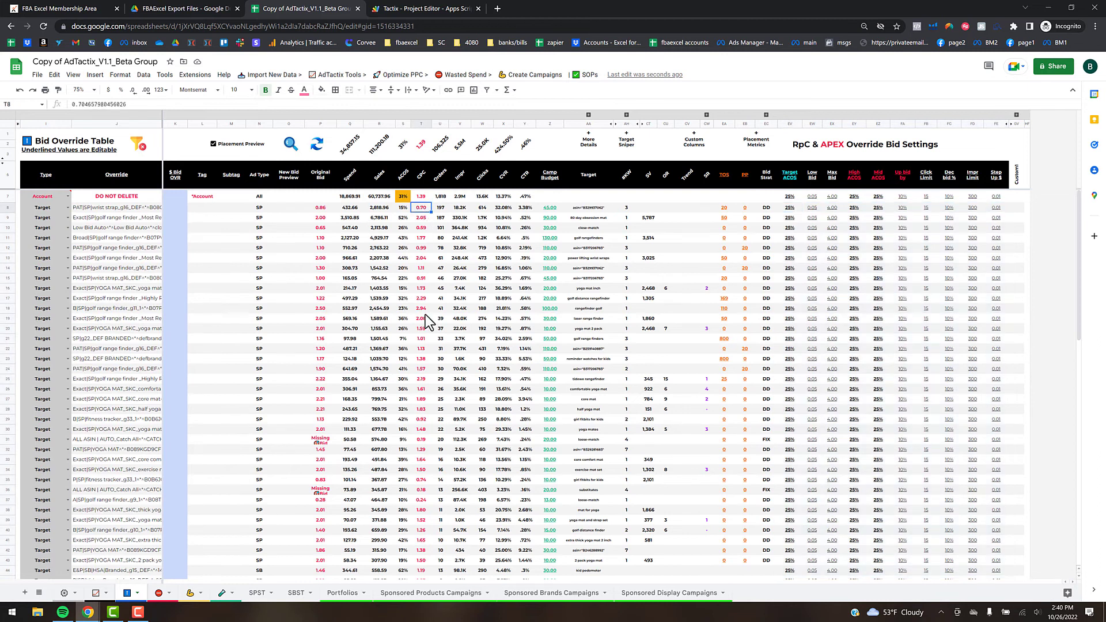
click(838, 210)
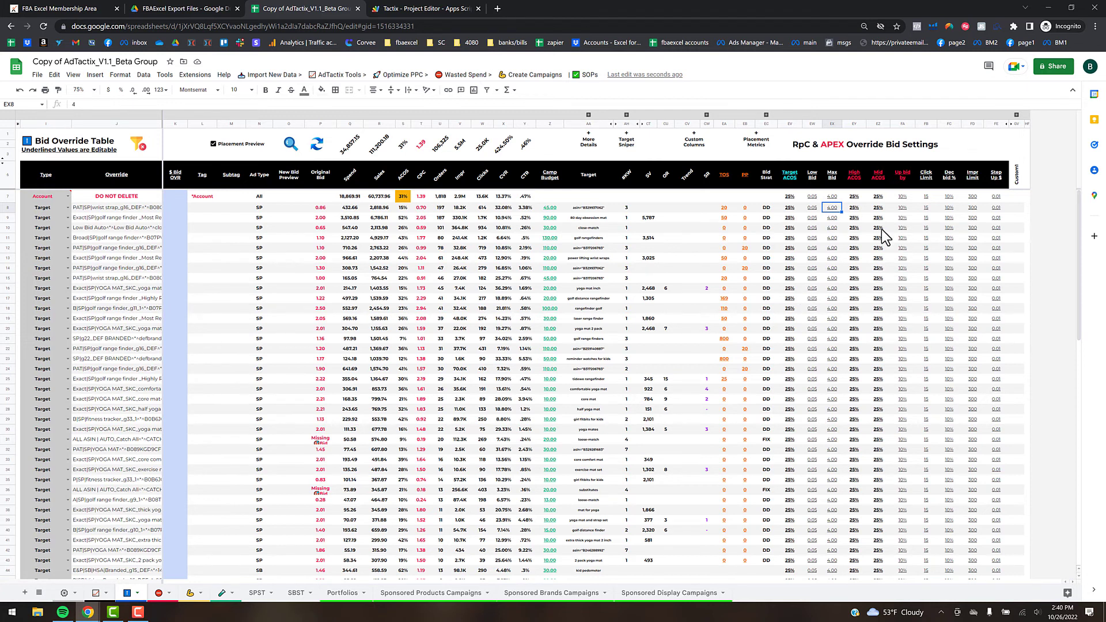
click(792, 209)
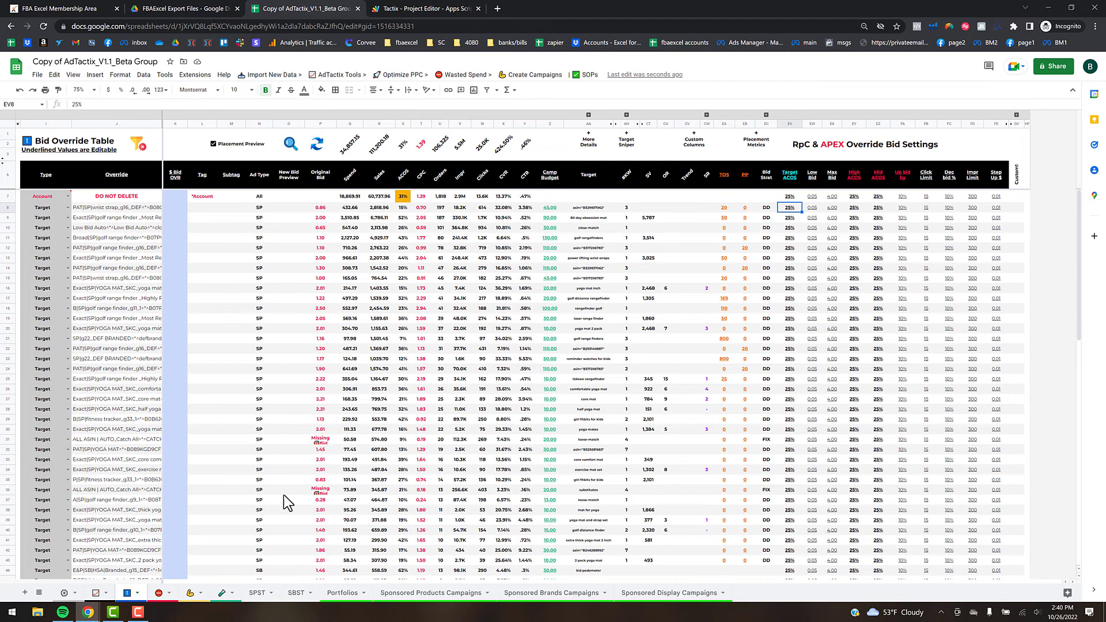
click(859, 209)
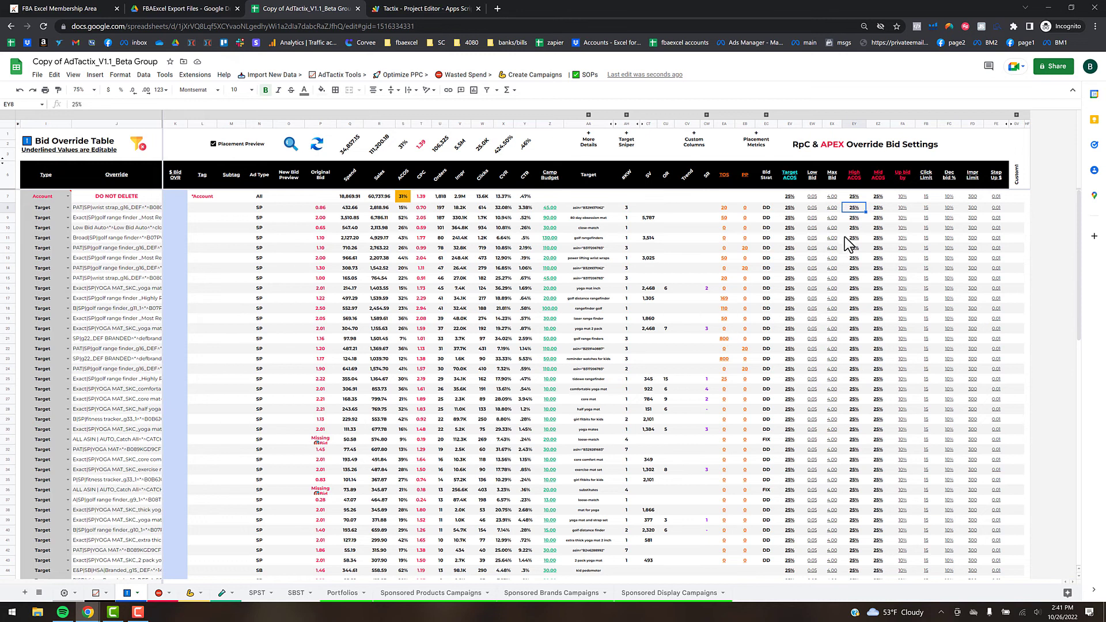
- Run the Bid Preview script to generate new bid previews for all targets
scroll(783, 319, down, 5)
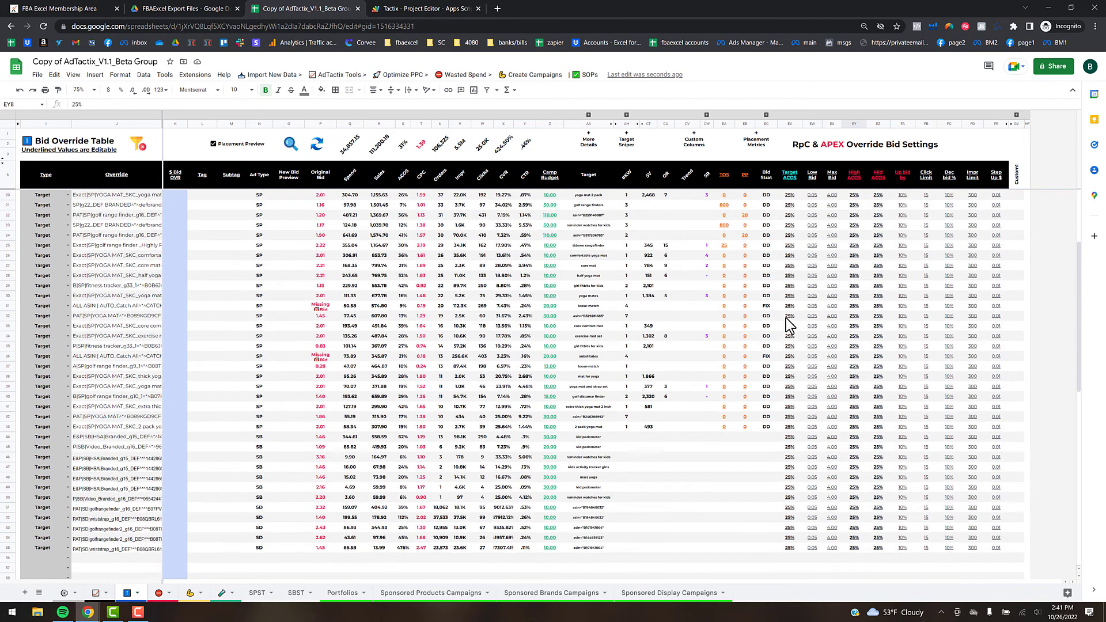
scroll(470, 365, up, 5)
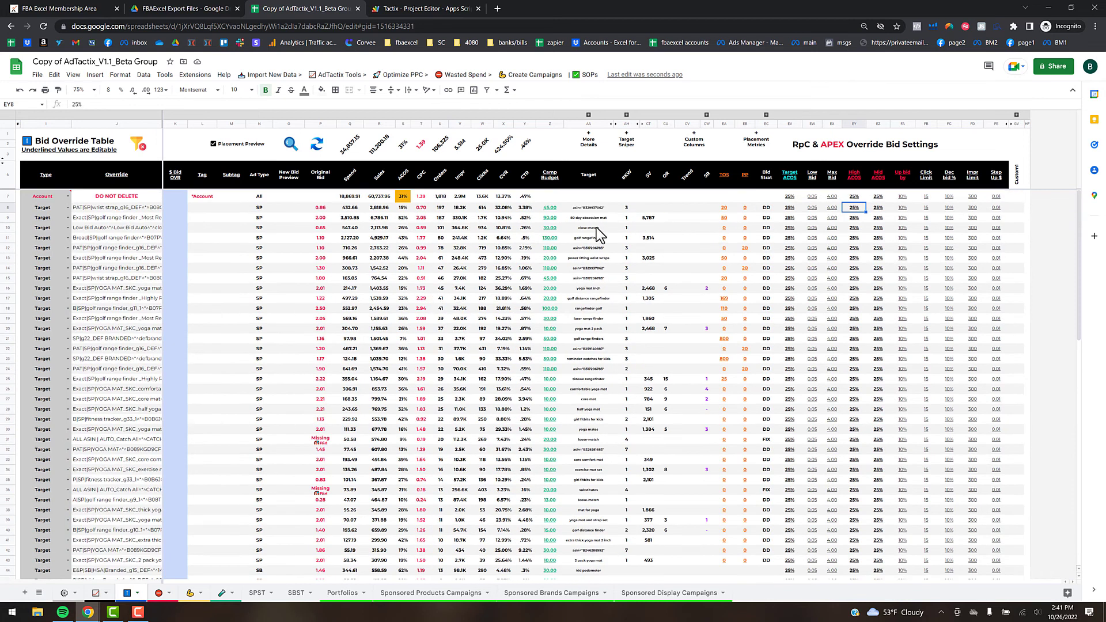
mouse_move(291, 150)
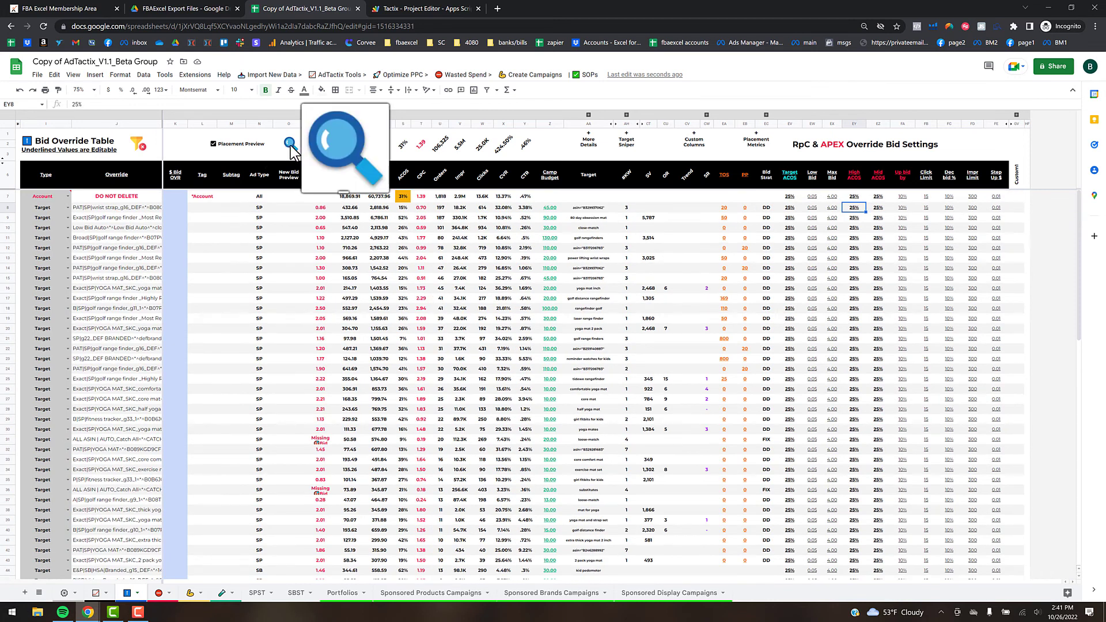
click(290, 145)
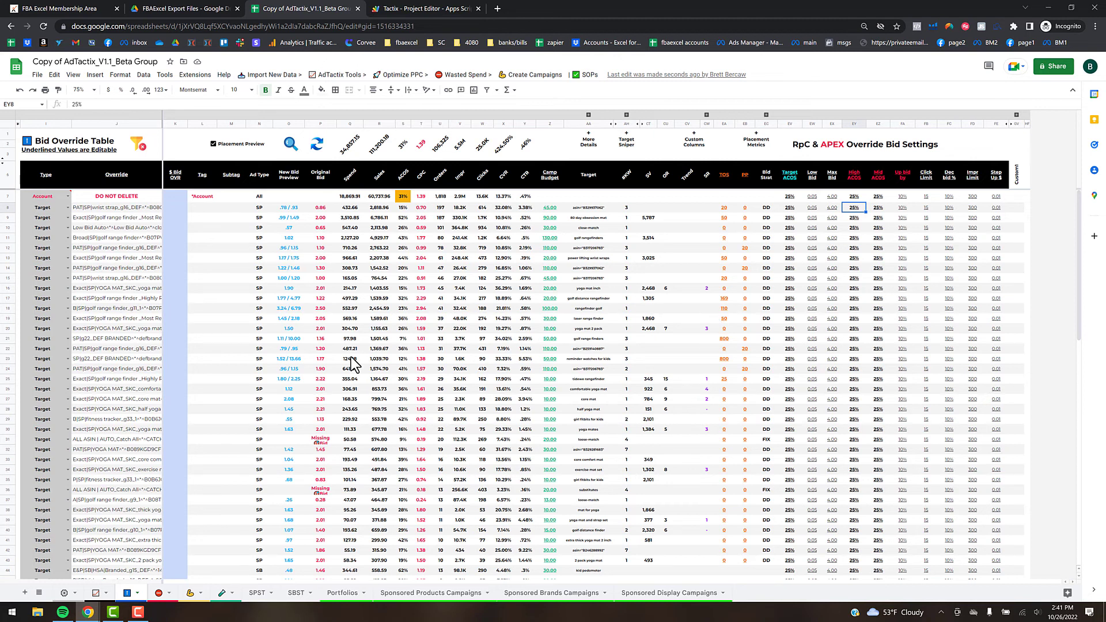
- Review the New Bid Preview results, then bring up the File > Import dialog
scroll(351, 366, down, 2)
scroll(353, 364, up, 2)
scroll(352, 364, down, 4)
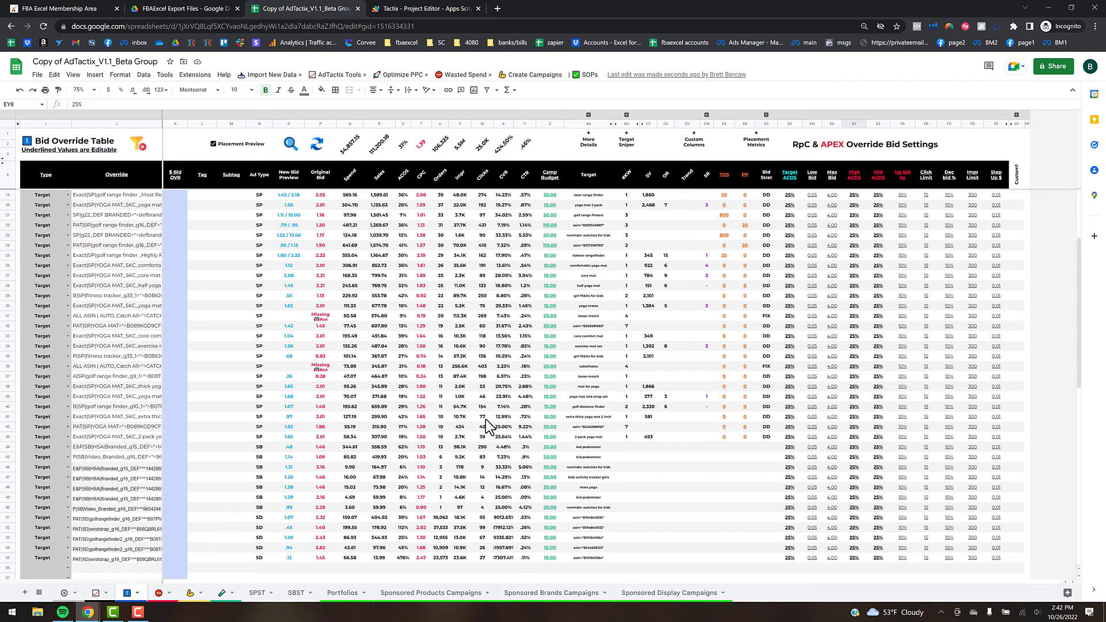
scroll(576, 323, up, 4)
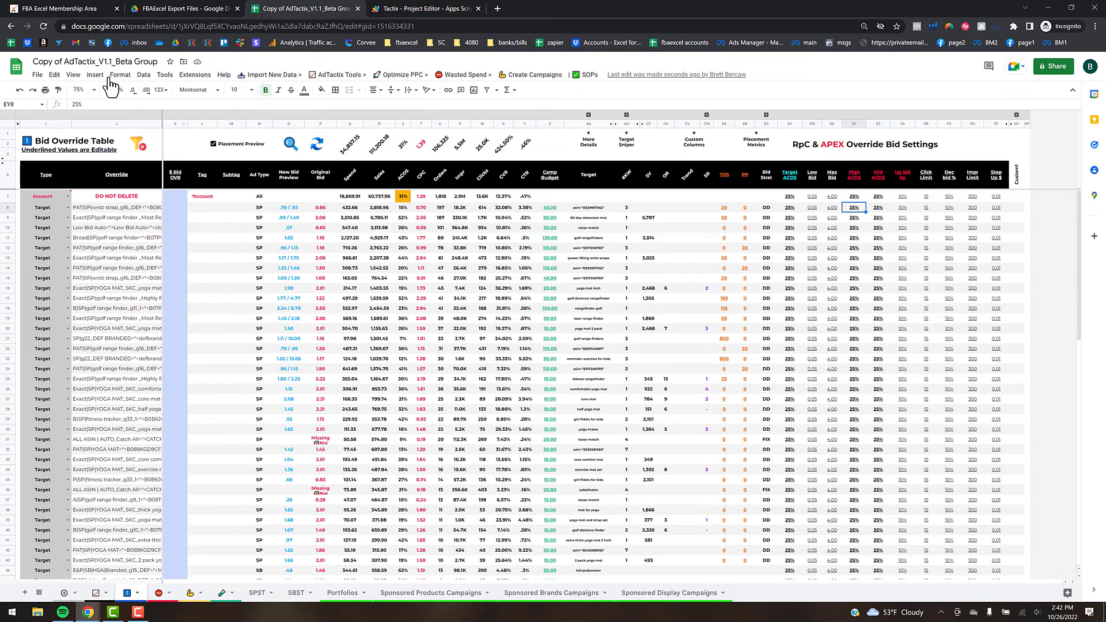
click(37, 74)
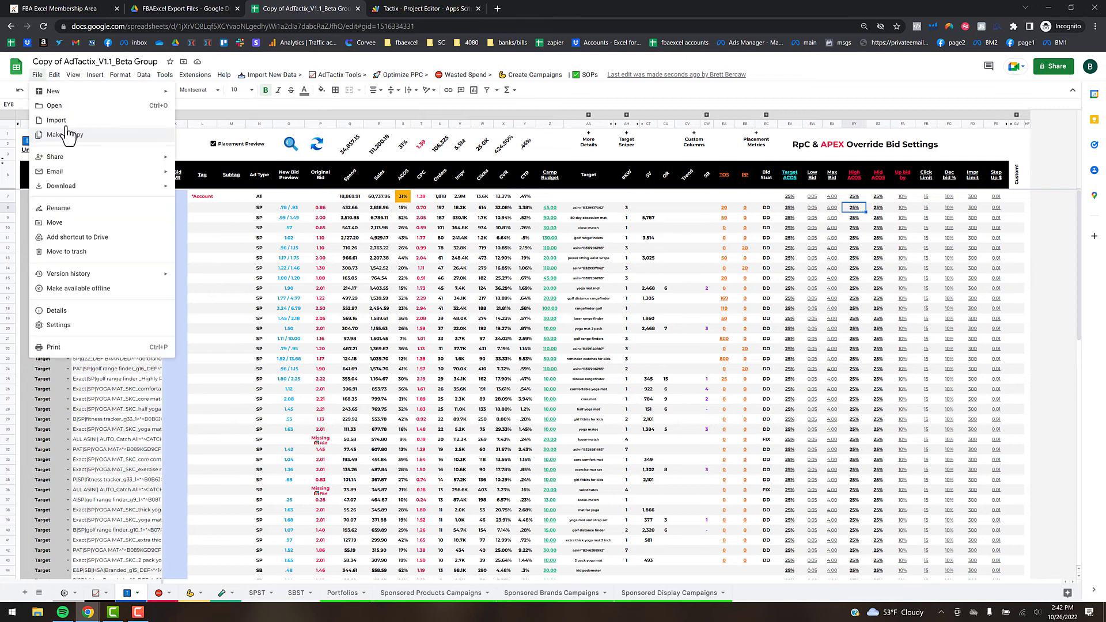
key(Return)
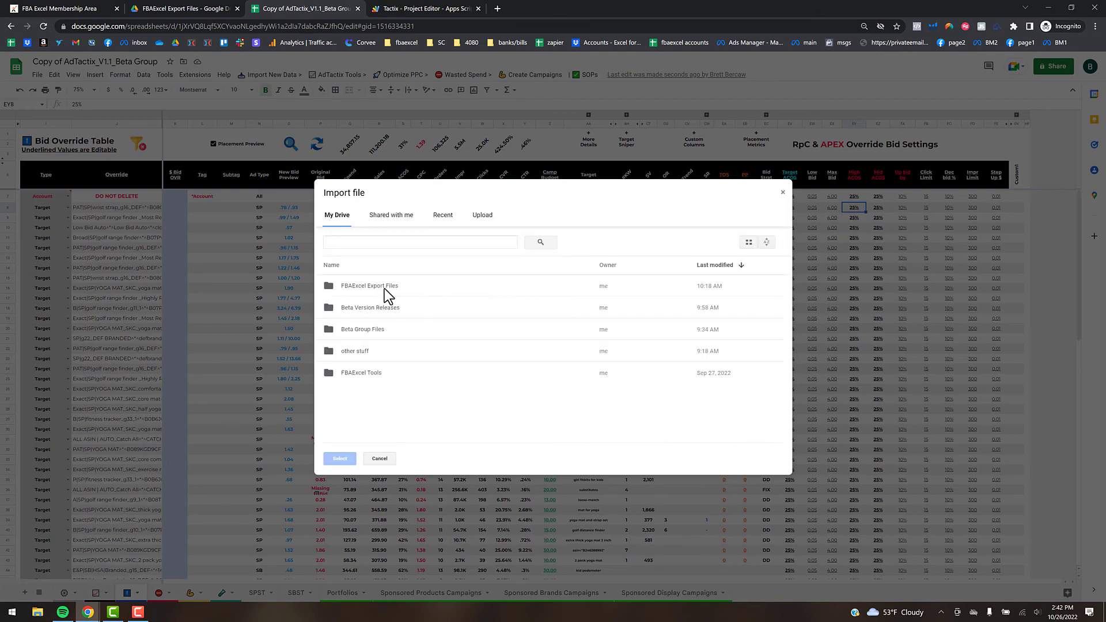
- Import 60 Day Targeting Daily.xlsx from FBAExcel Tools > AdTactix > AdTactix Data - New as a new sheet
double_click(372, 374)
double_click(357, 319)
double_click(373, 317)
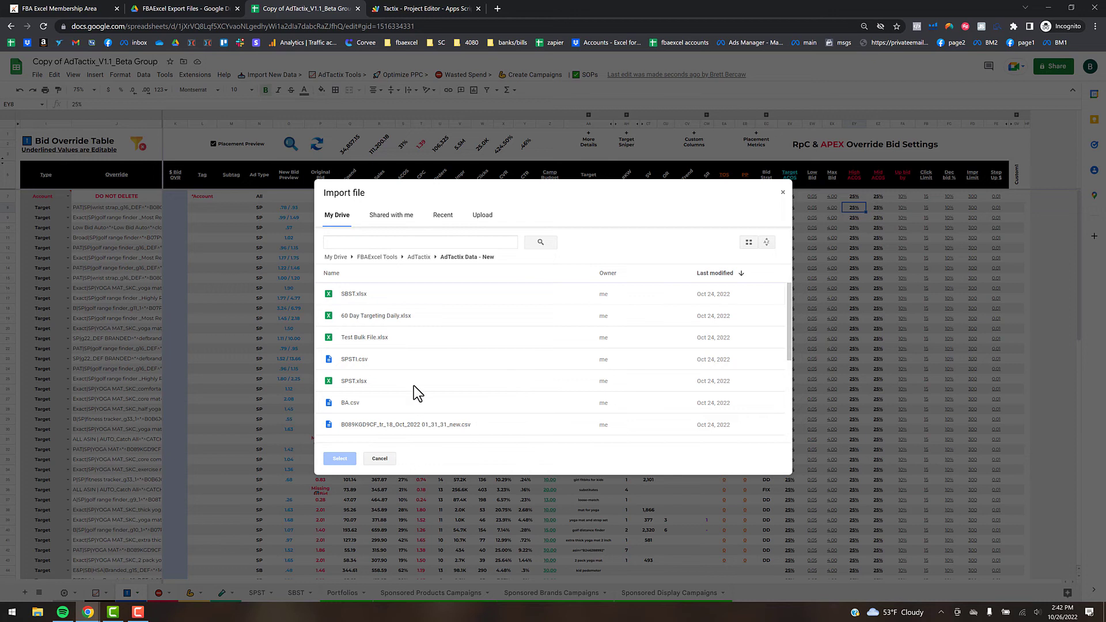
double_click(392, 317)
click(510, 346)
click(490, 358)
click(583, 407)
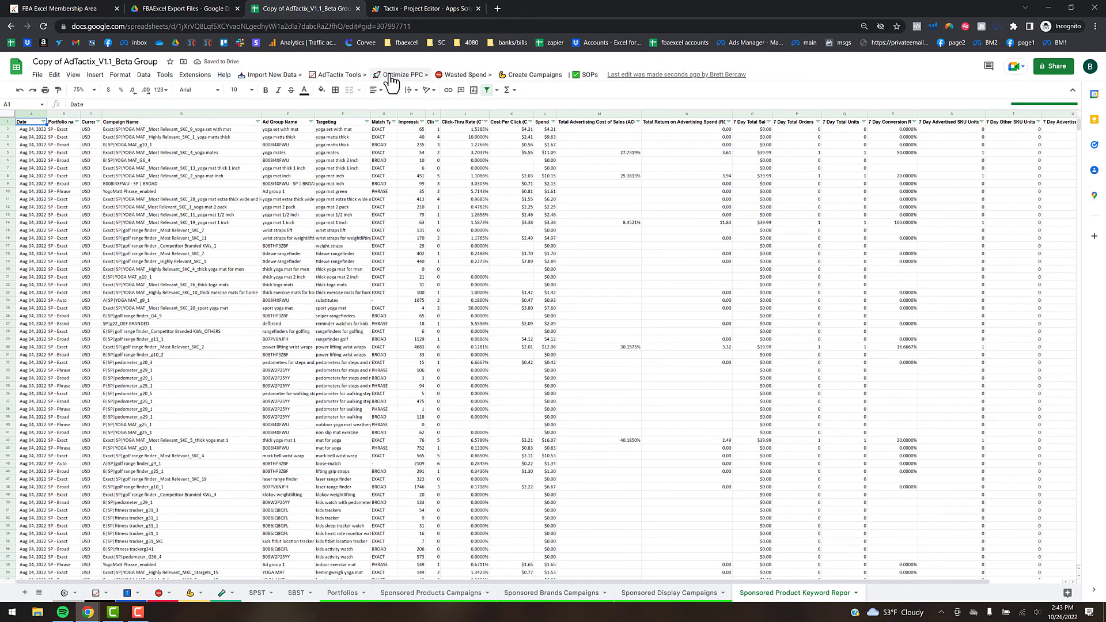
- Initialize TargetSniper from the Optimize PPC menu so the imported keyword report becomes TargetSniperData
click(424, 77)
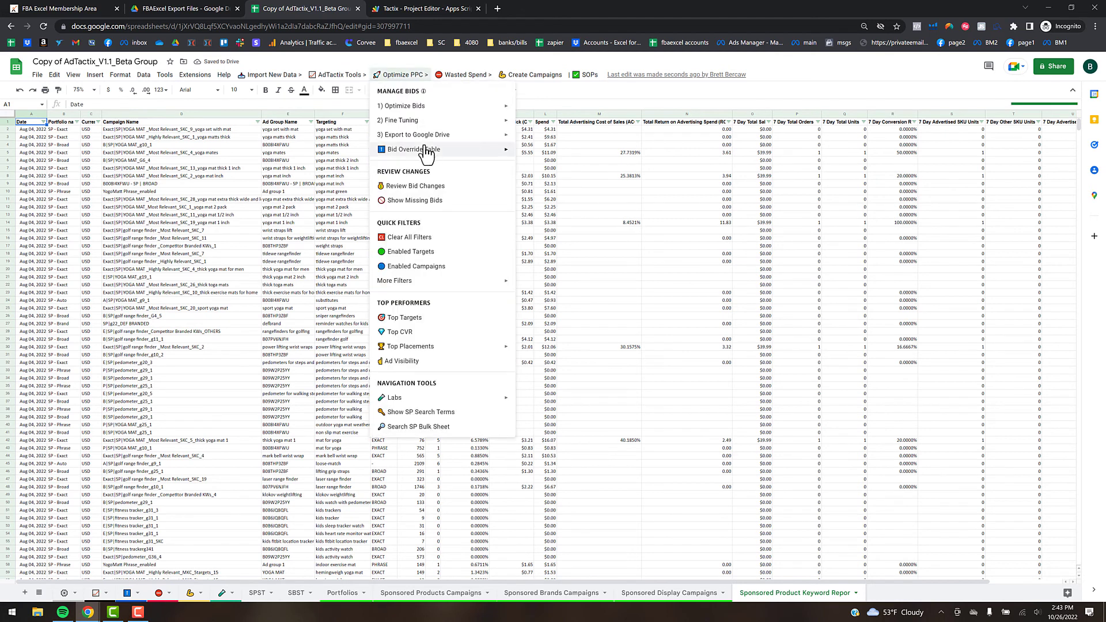
mouse_move(428, 154)
mouse_move(552, 159)
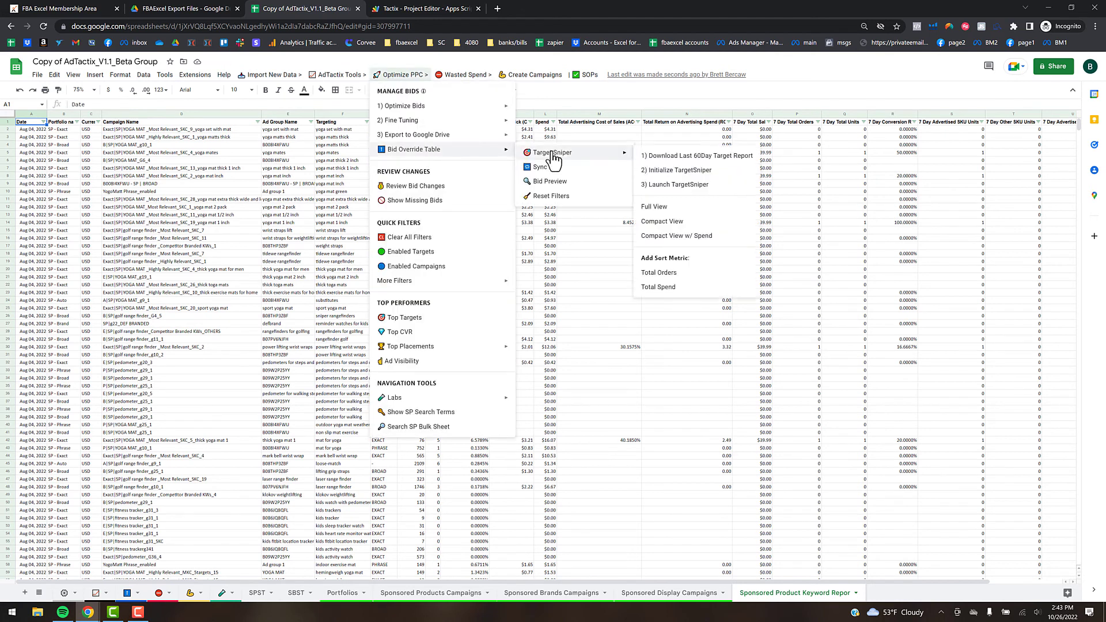
click(679, 170)
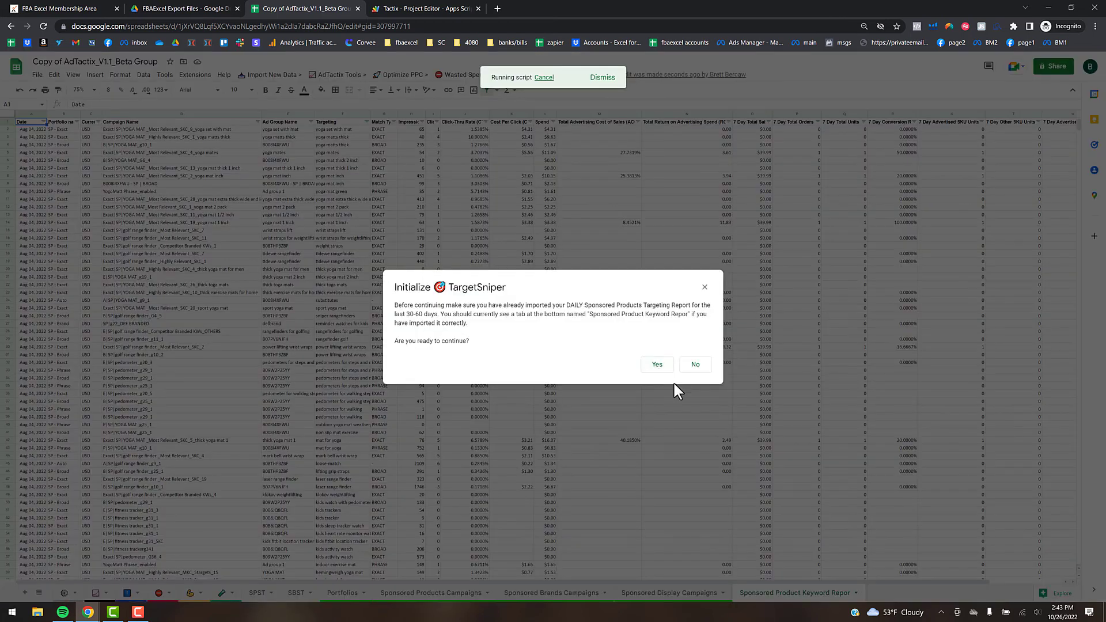
click(657, 364)
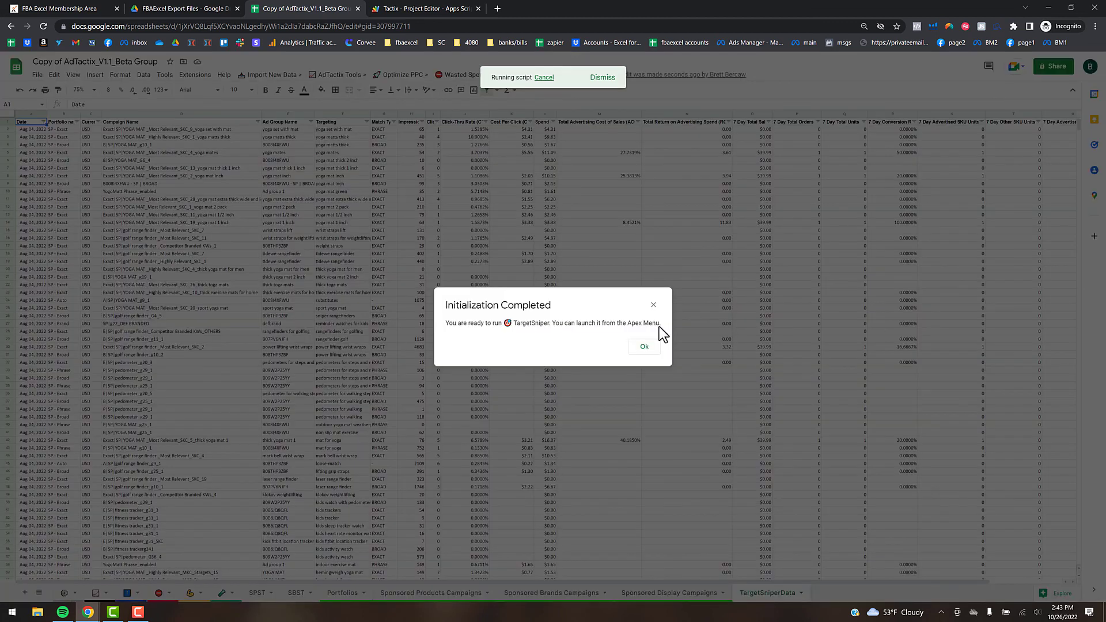
click(645, 346)
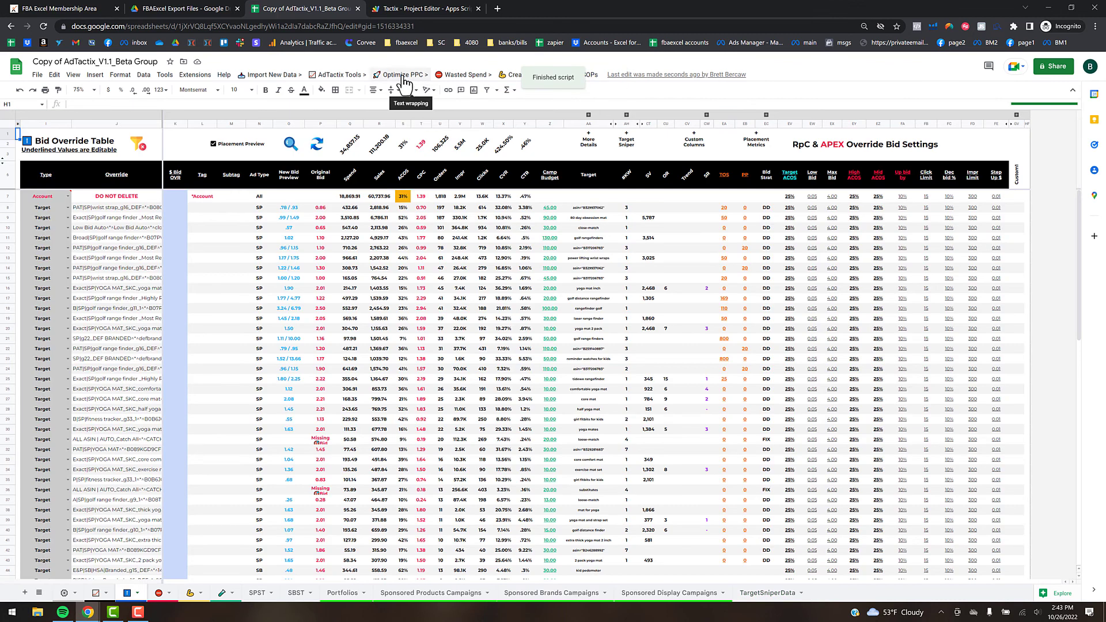
click(403, 75)
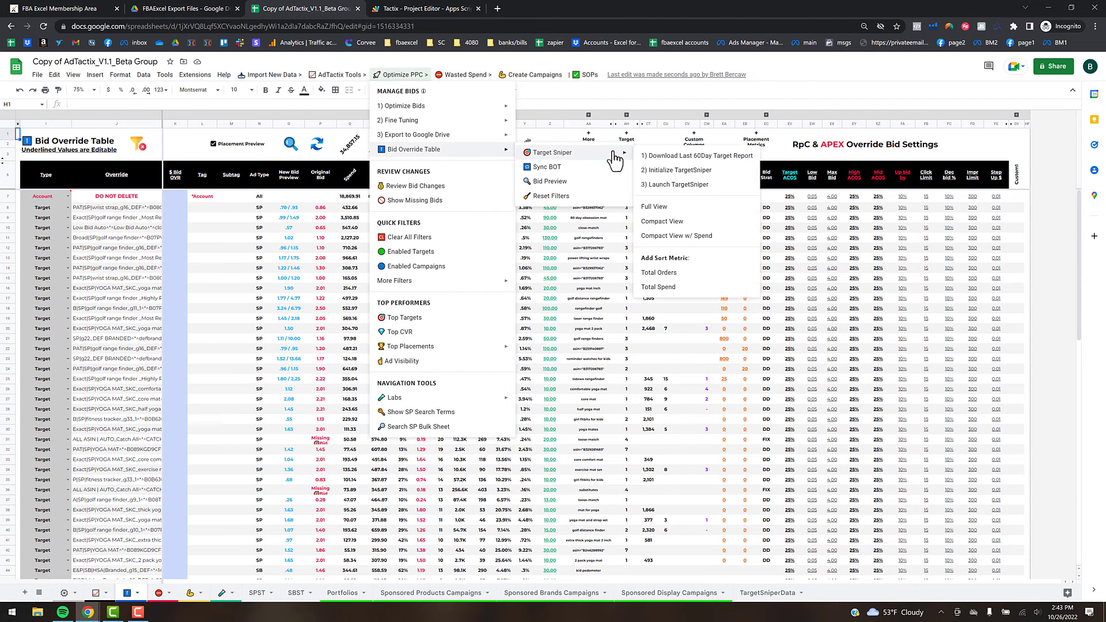
- Run 3) Launch TargetSniper to add per-target daily CPC and orders columns starting 10/3/22
click(704, 192)
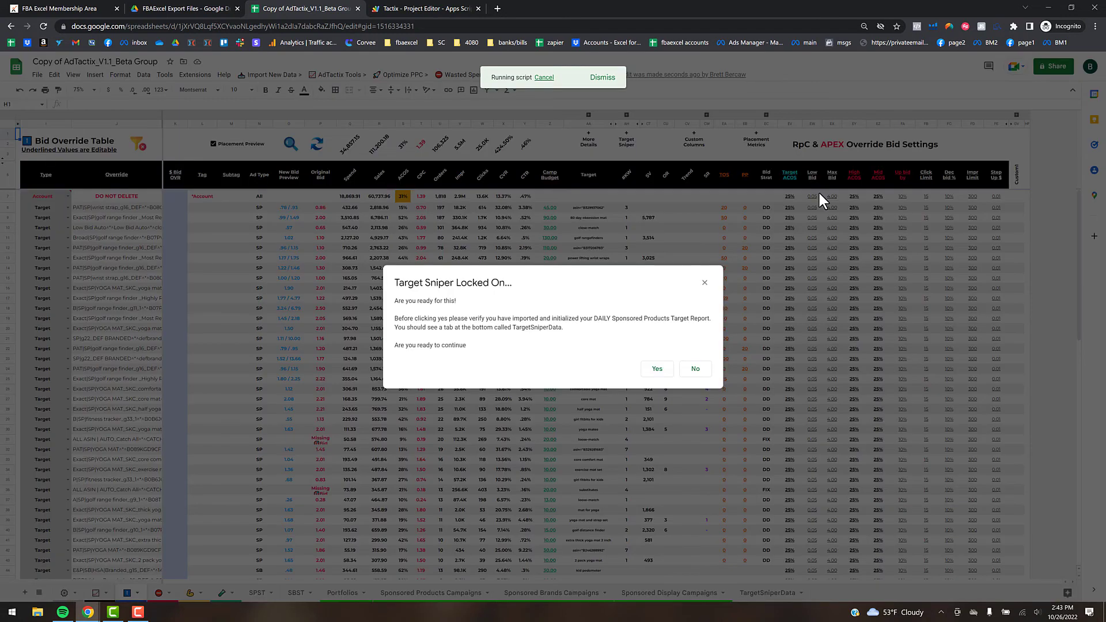
click(657, 369)
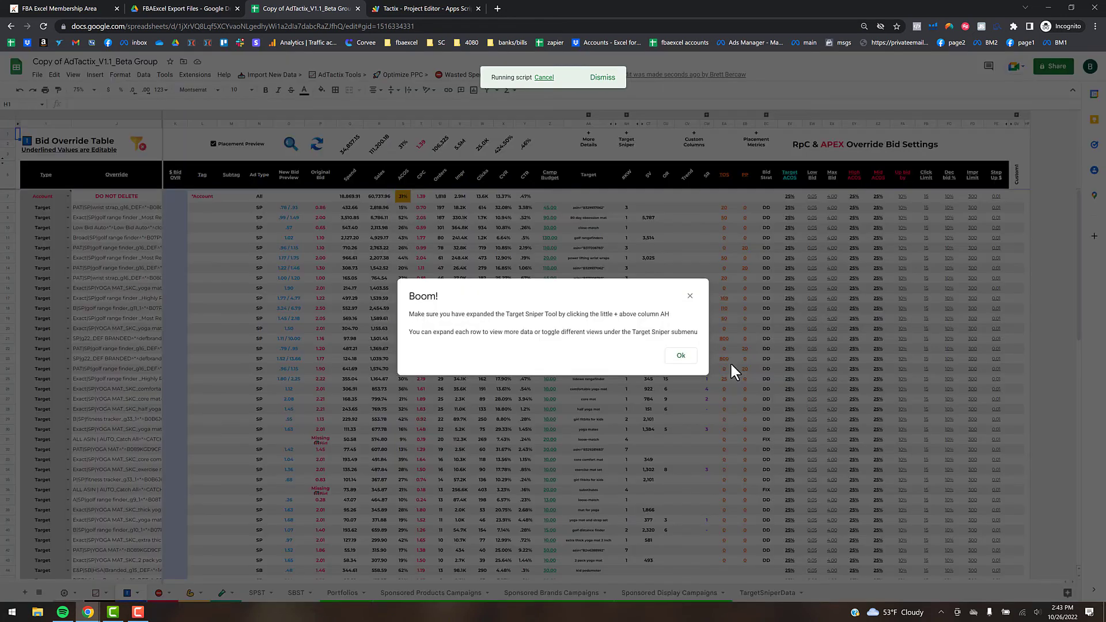
click(690, 353)
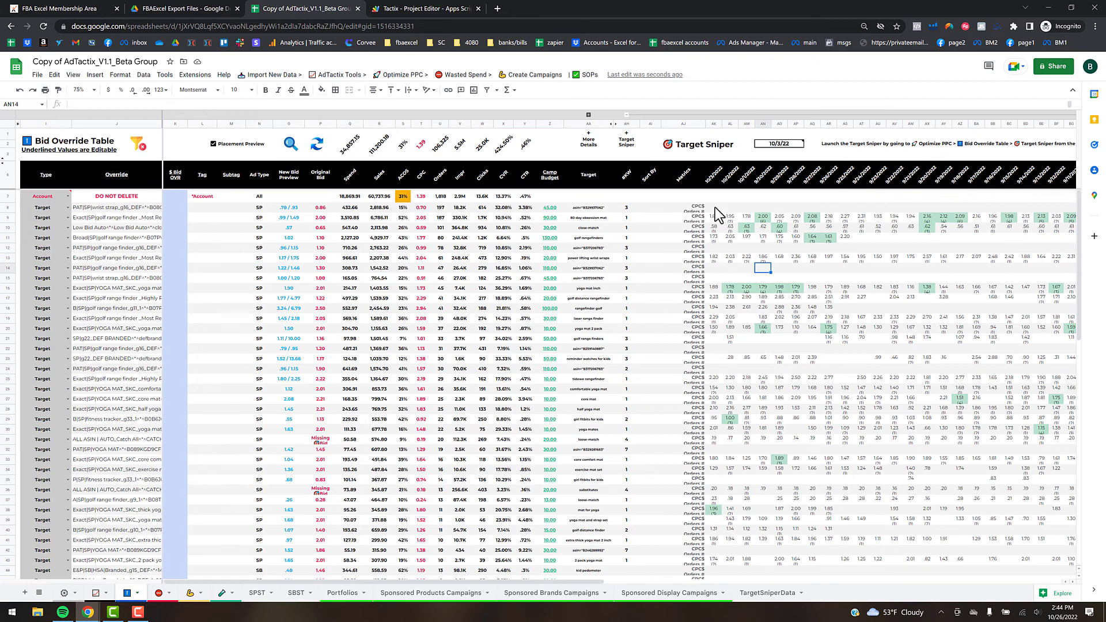
- Clear the table filters and auto-fit row 9 to reveal its daily Spend, ACoS, Impr and Clicks
click(137, 144)
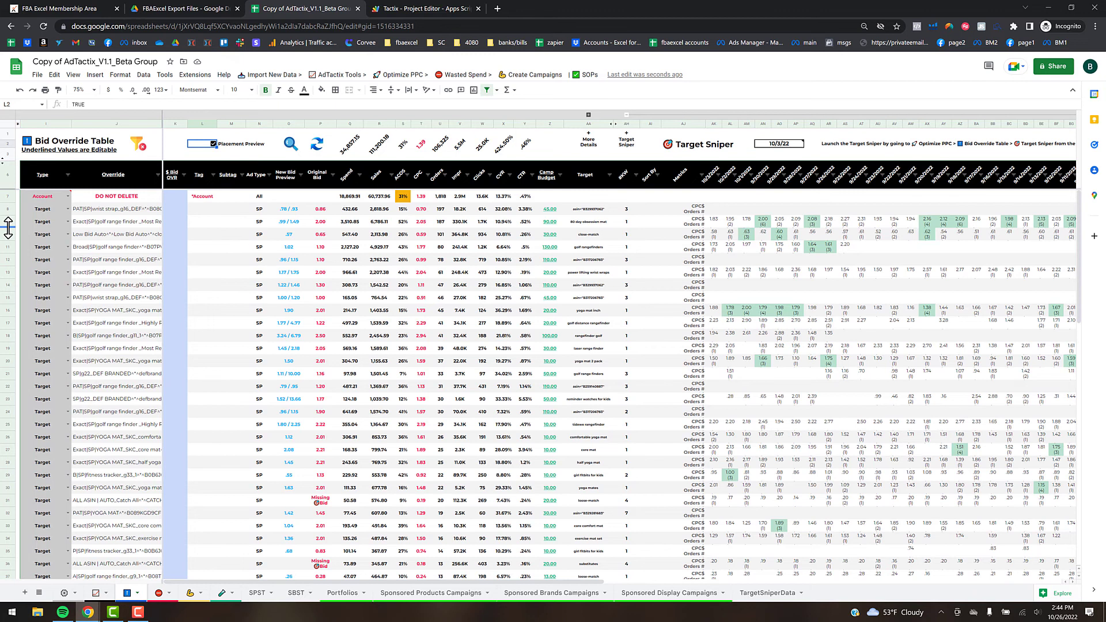
double_click(8, 228)
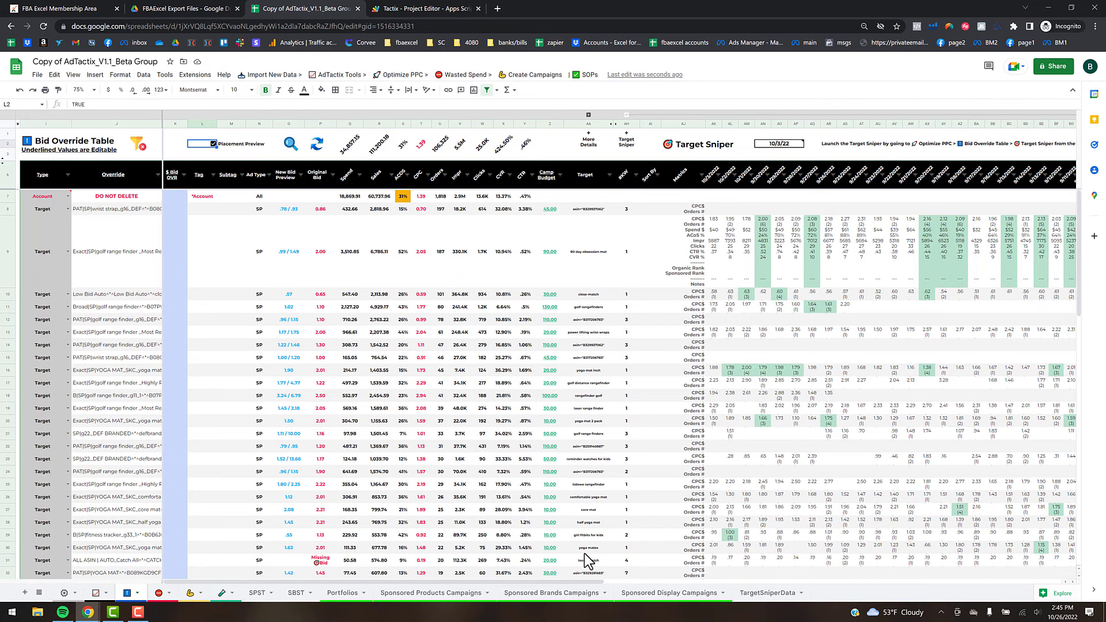
drag(635, 579, 768, 572)
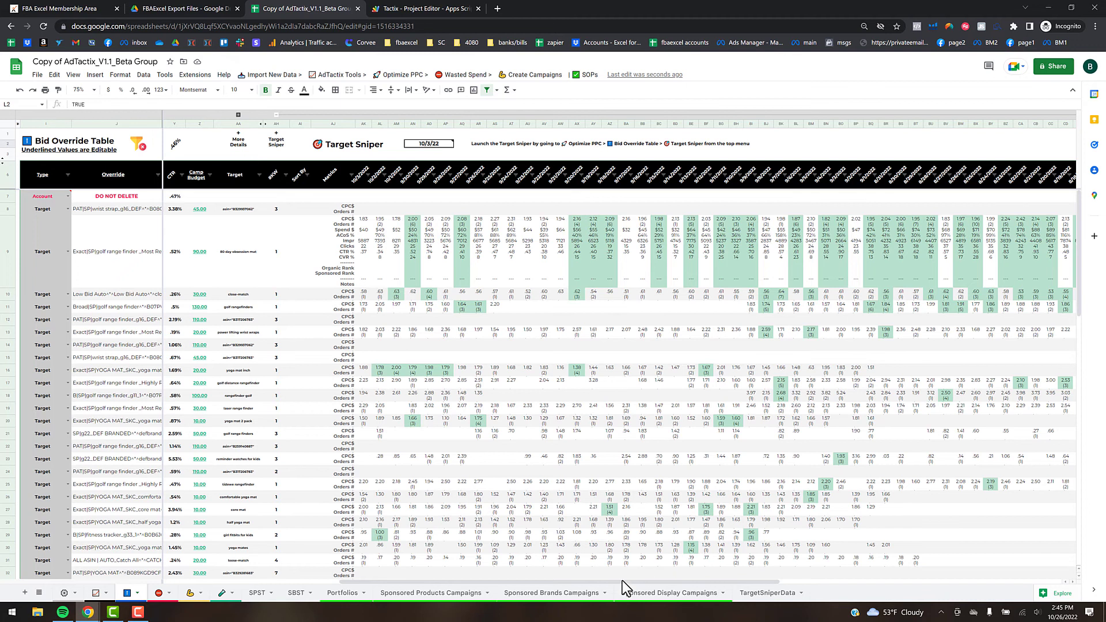
drag(622, 579, 378, 584)
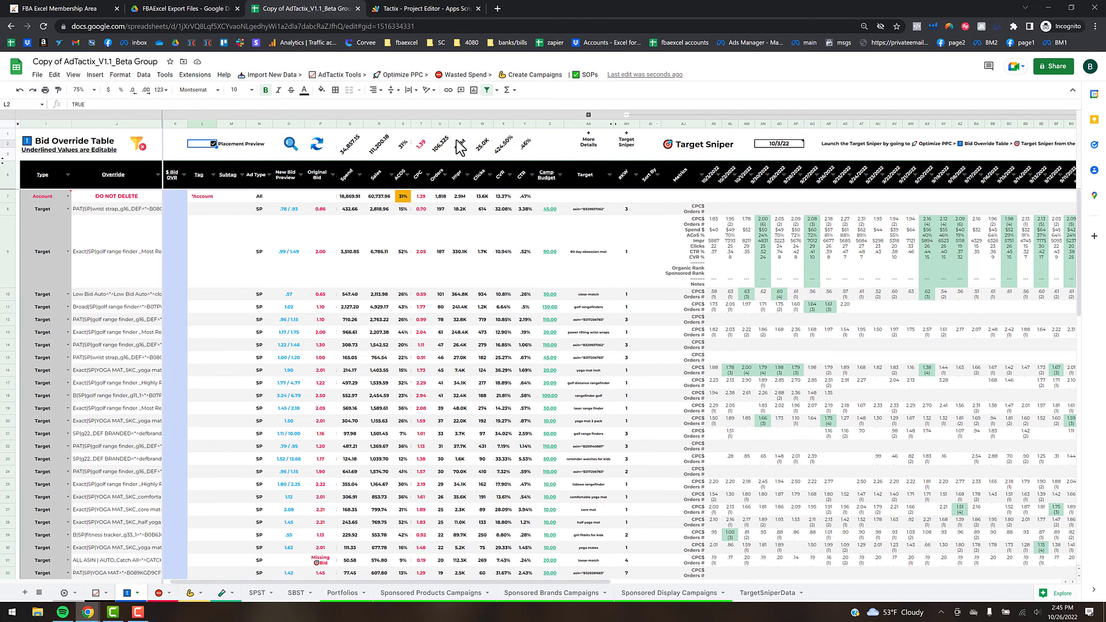
- Add a Total Orders Sort By column to Target Sniper and sort it Z→A, topped by 3568.43
click(396, 75)
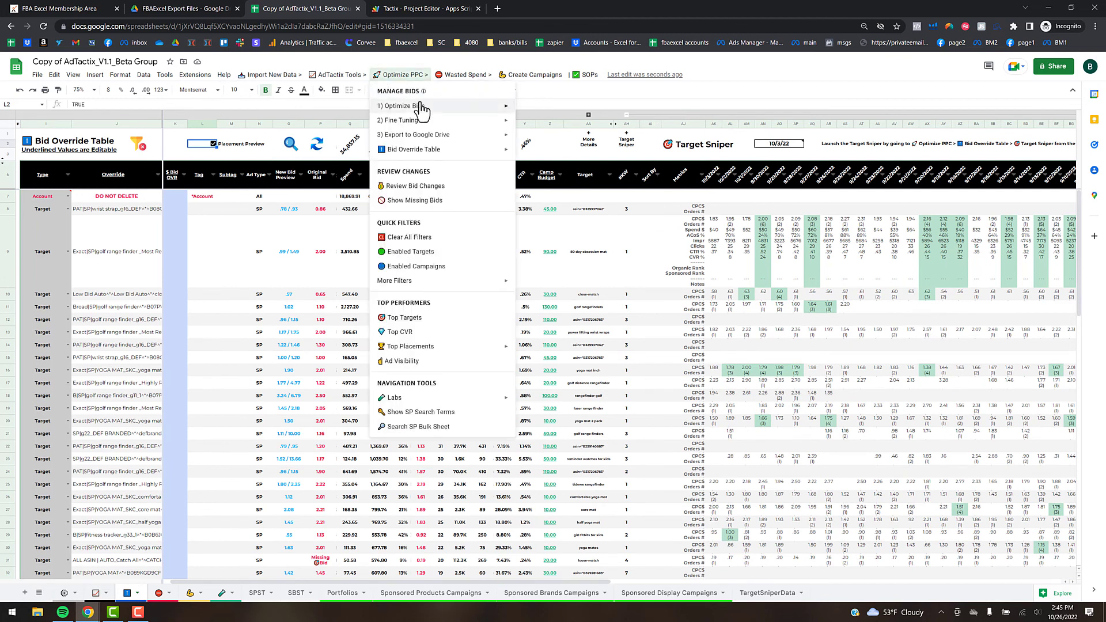
mouse_move(429, 149)
mouse_move(567, 153)
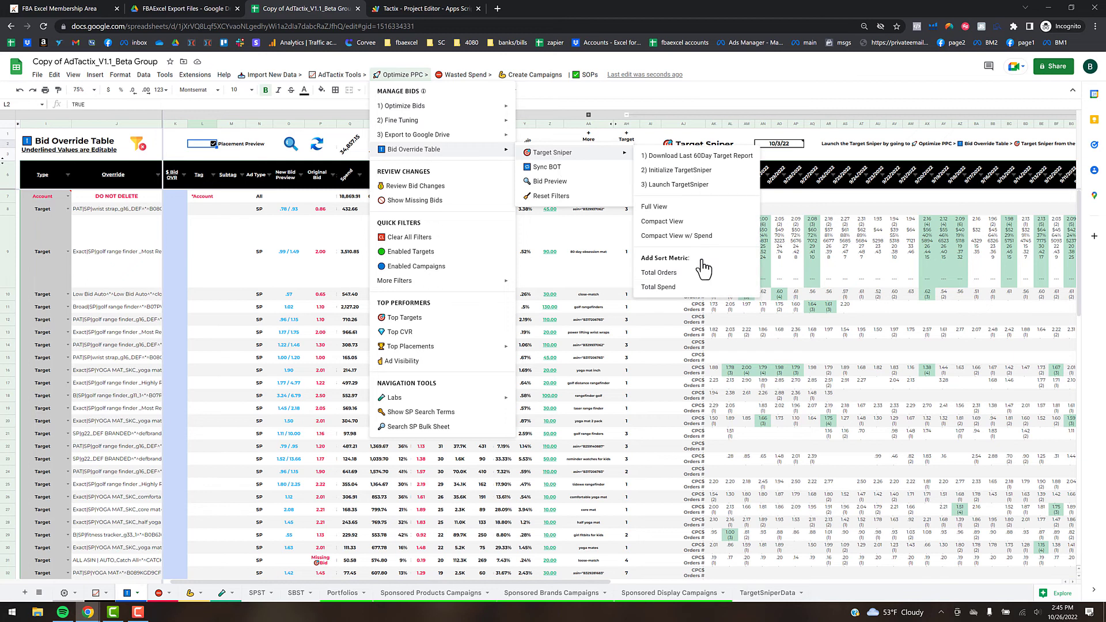
click(671, 288)
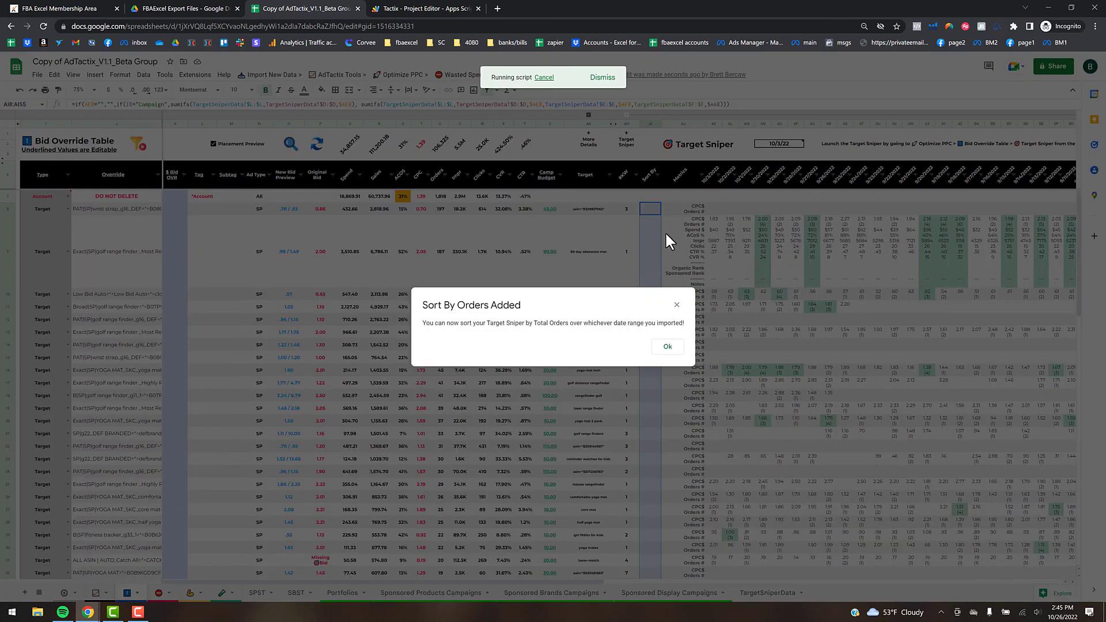
click(669, 347)
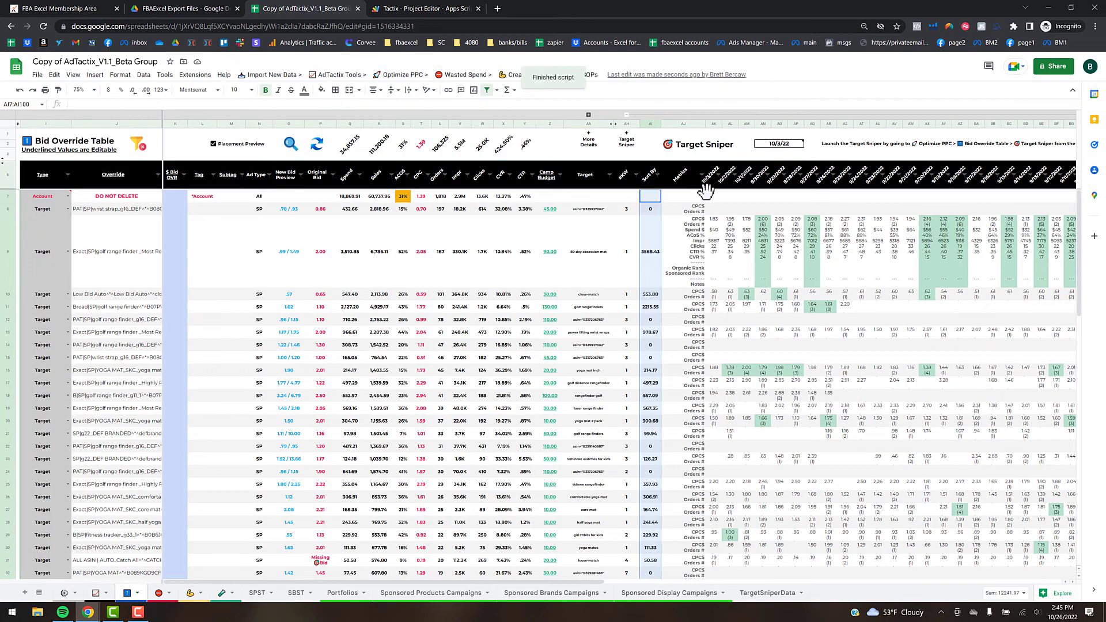
click(658, 174)
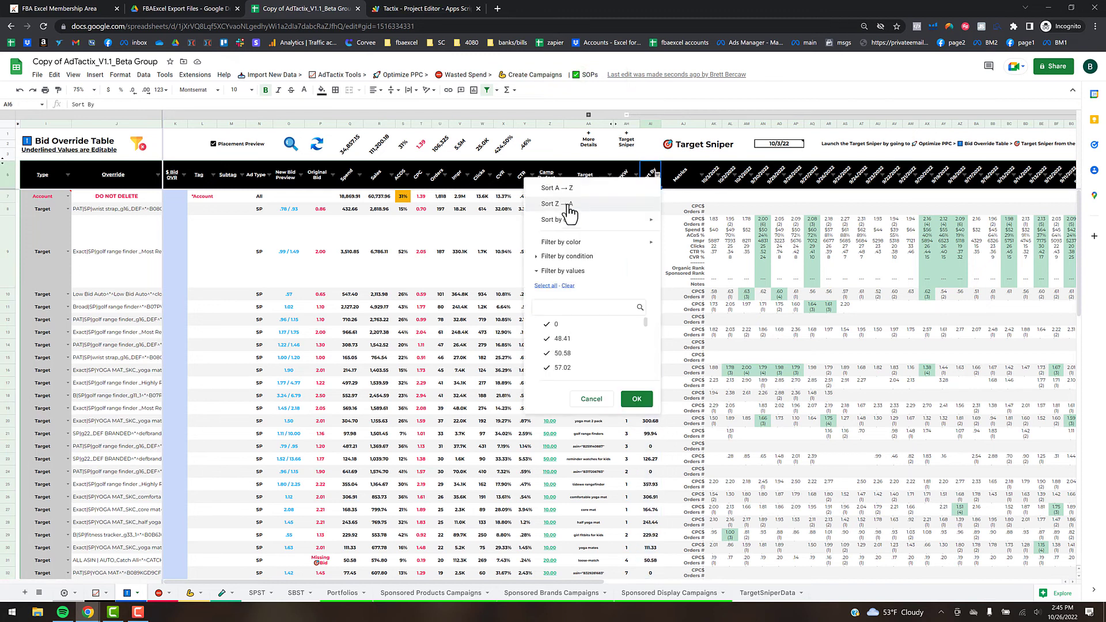
click(634, 203)
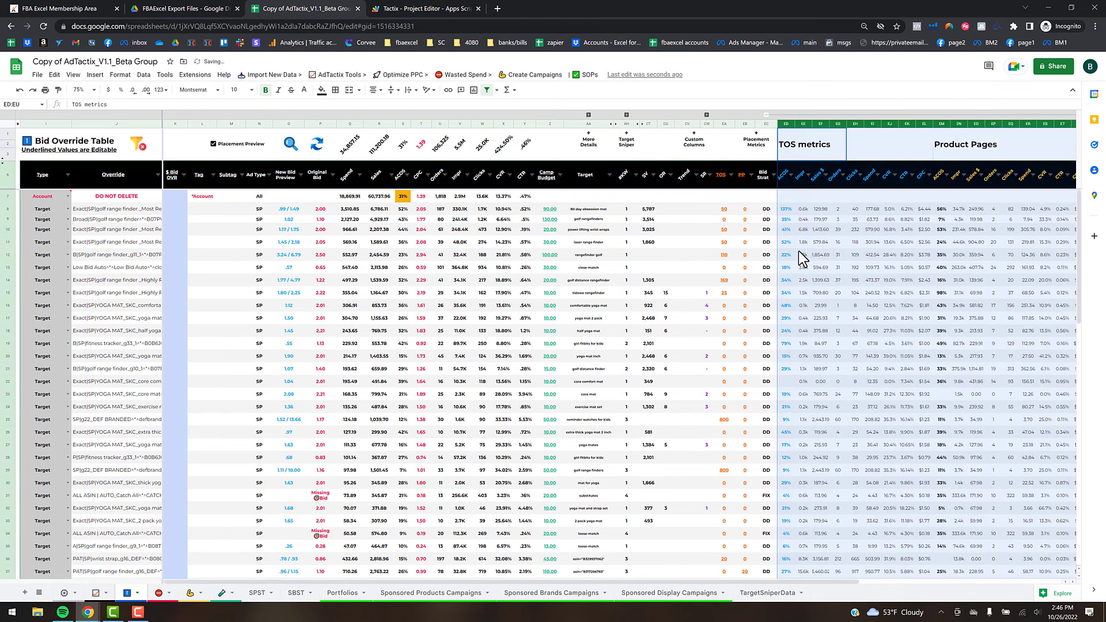
- Hide the empty columns CX:DZ and collapse the ASIN, match type and campaign group AB:AF
click(817, 242)
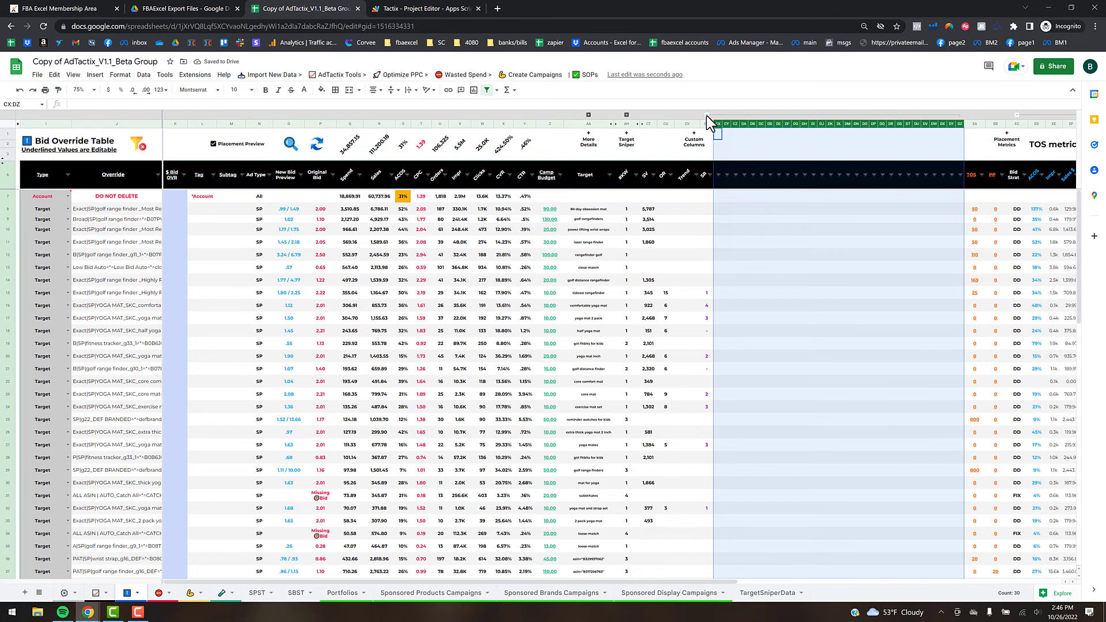
key(ctrl+alt+0)
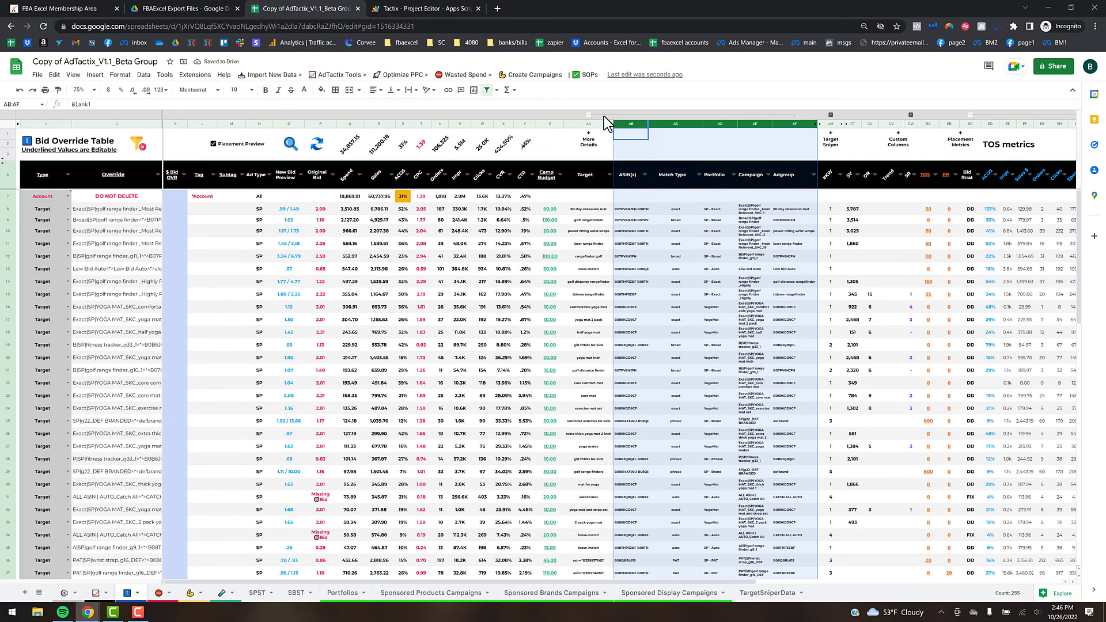
click(589, 115)
click(203, 210)
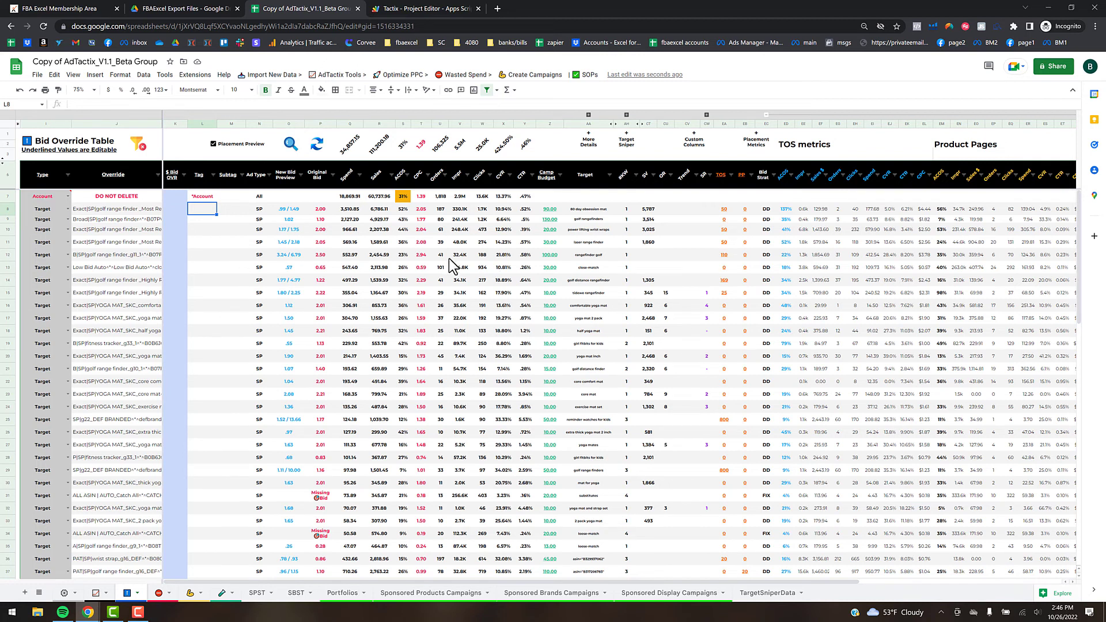
- Enter a 2.00 bid override for row 14's target in cell K14
click(178, 211)
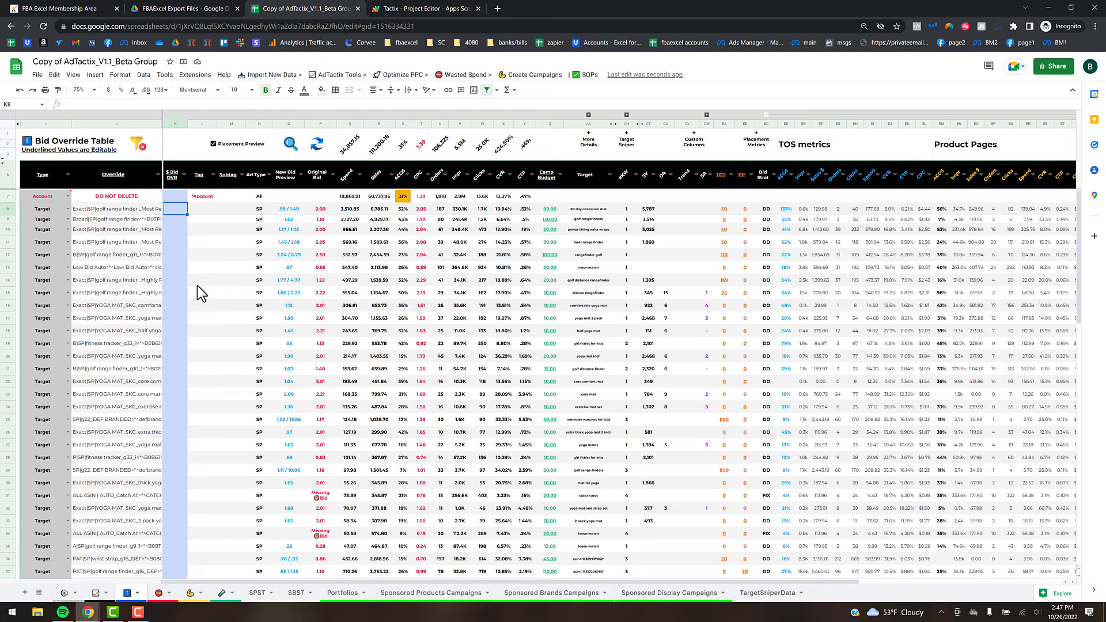
click(176, 282)
text(2)
key(Return)
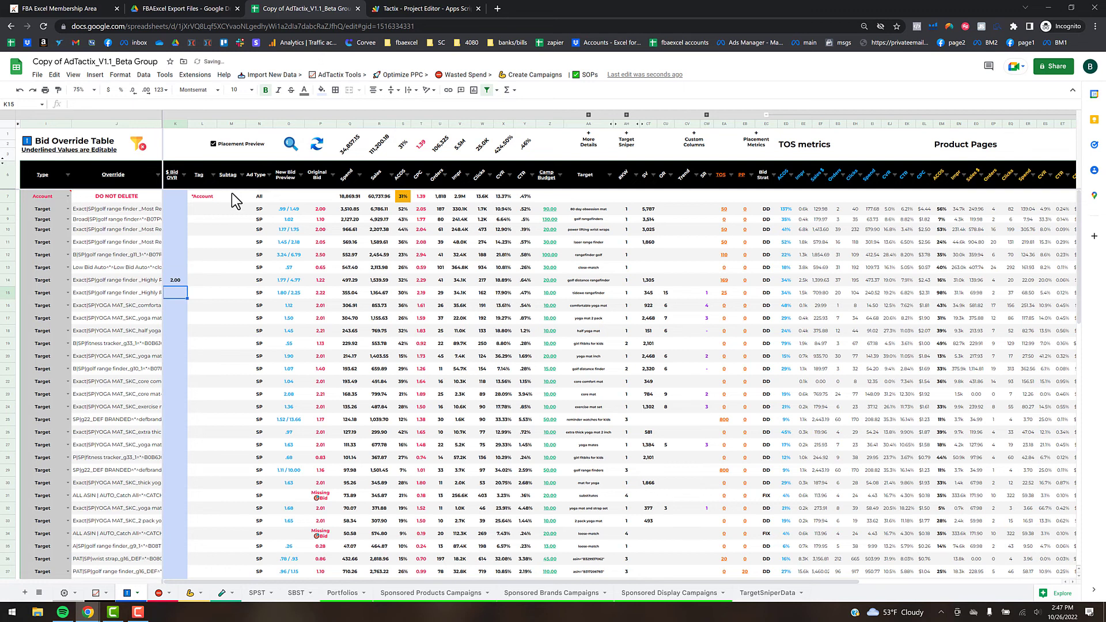
- Preview the bids so row 14's new bid shows 2.00, then collapse the TOS and Product Pages columns
click(291, 145)
click(242, 320)
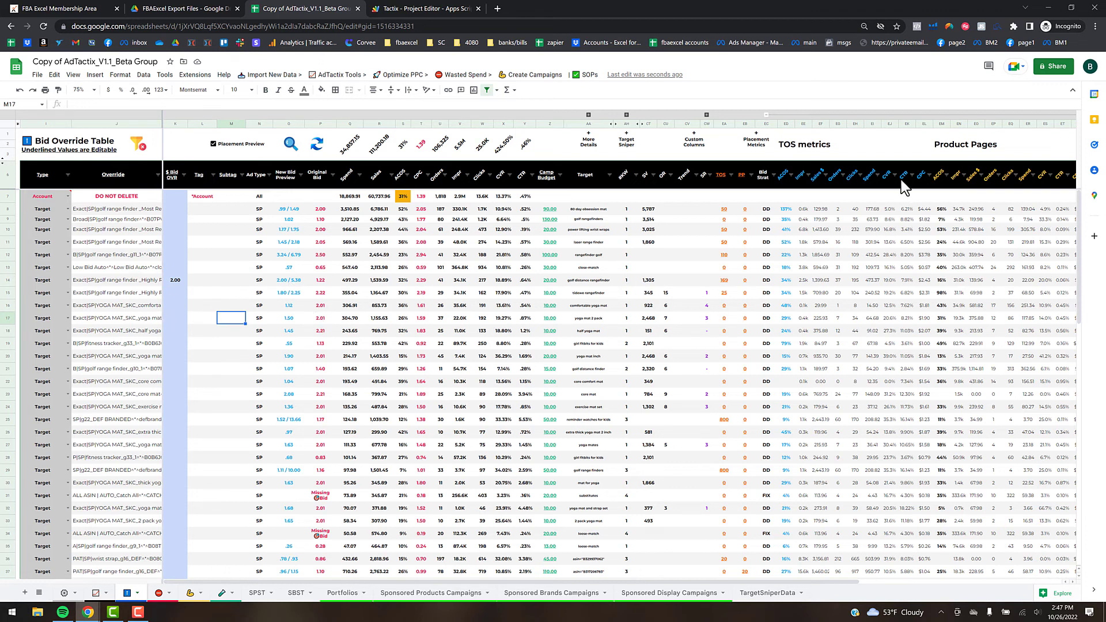
click(766, 115)
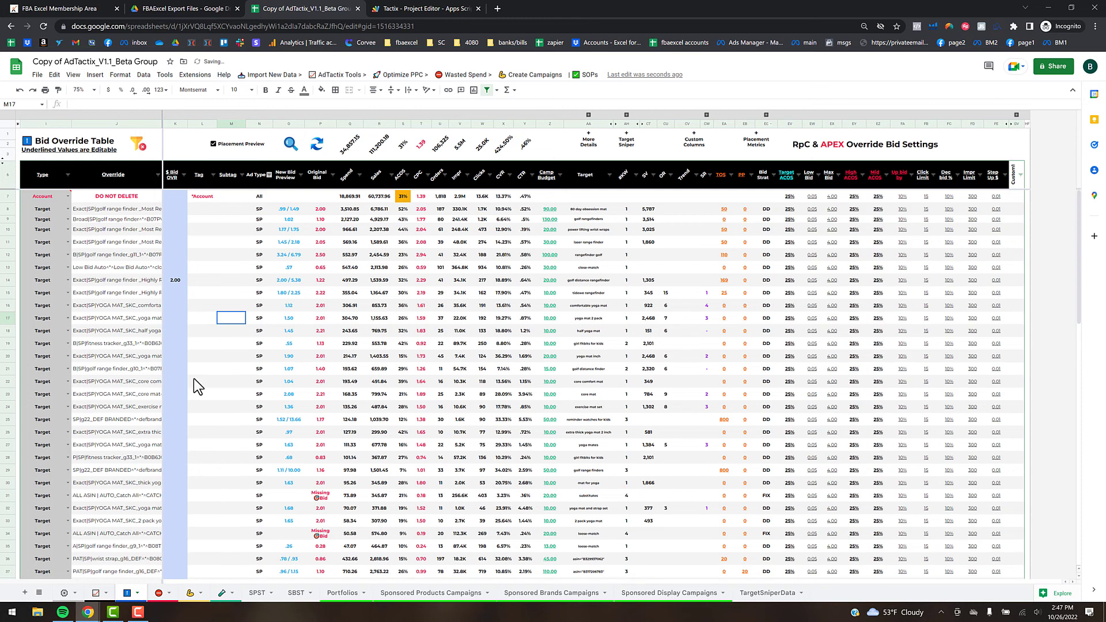
click(68, 242)
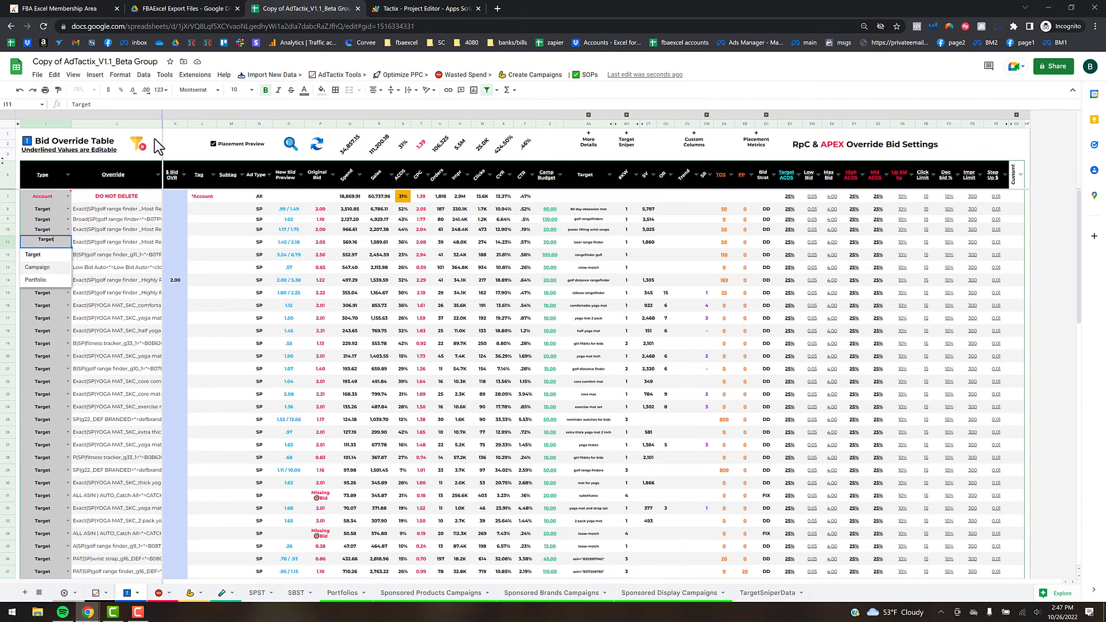
mouse_move(139, 168)
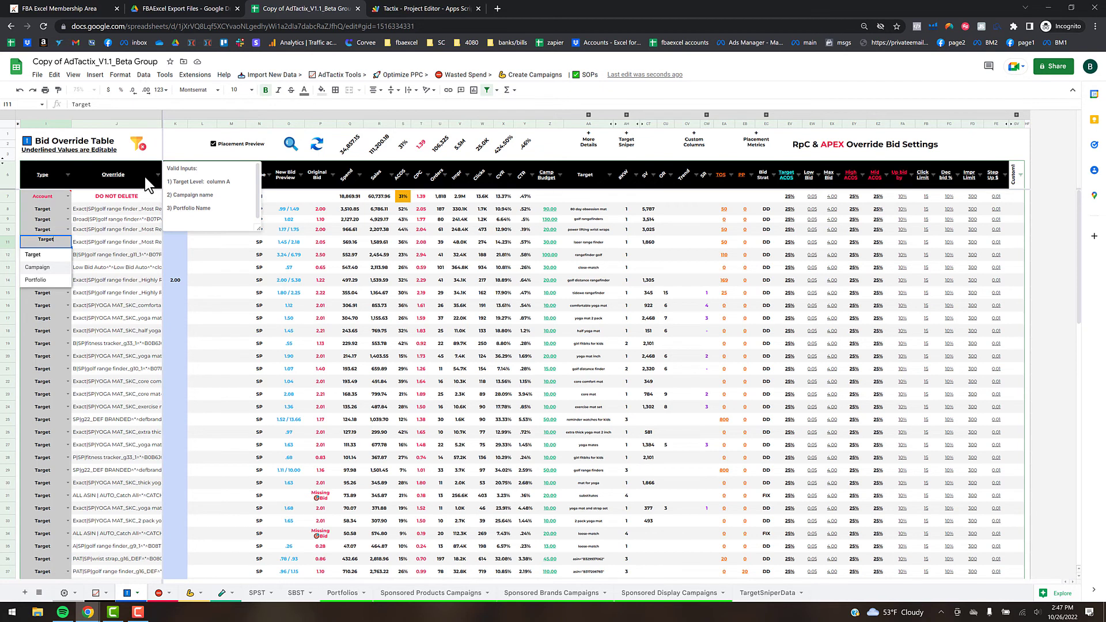
click(115, 255)
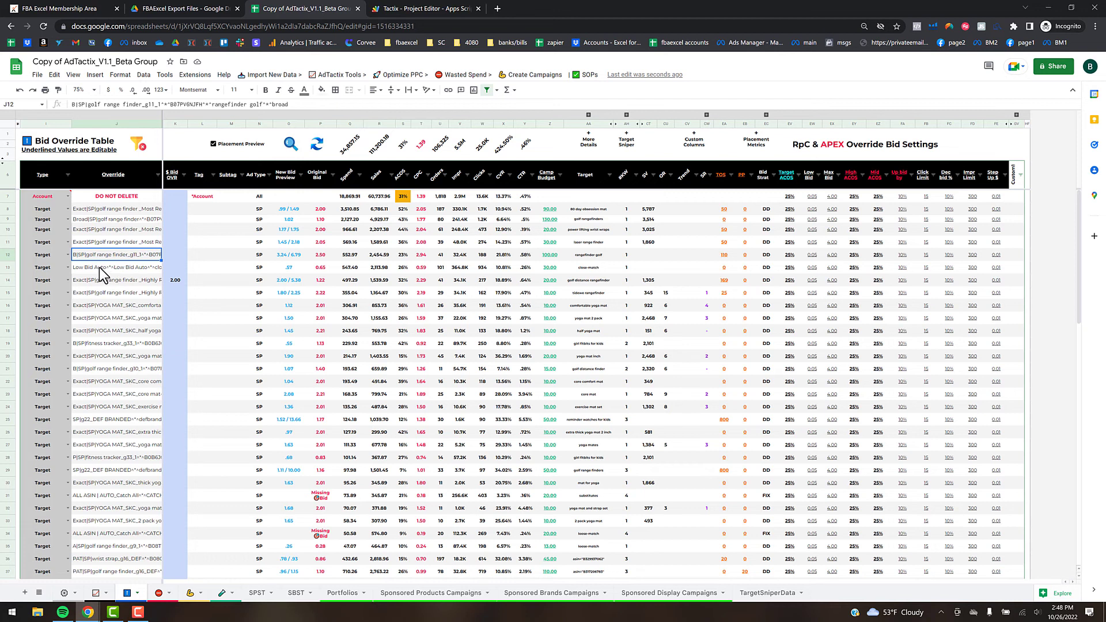
click(67, 254)
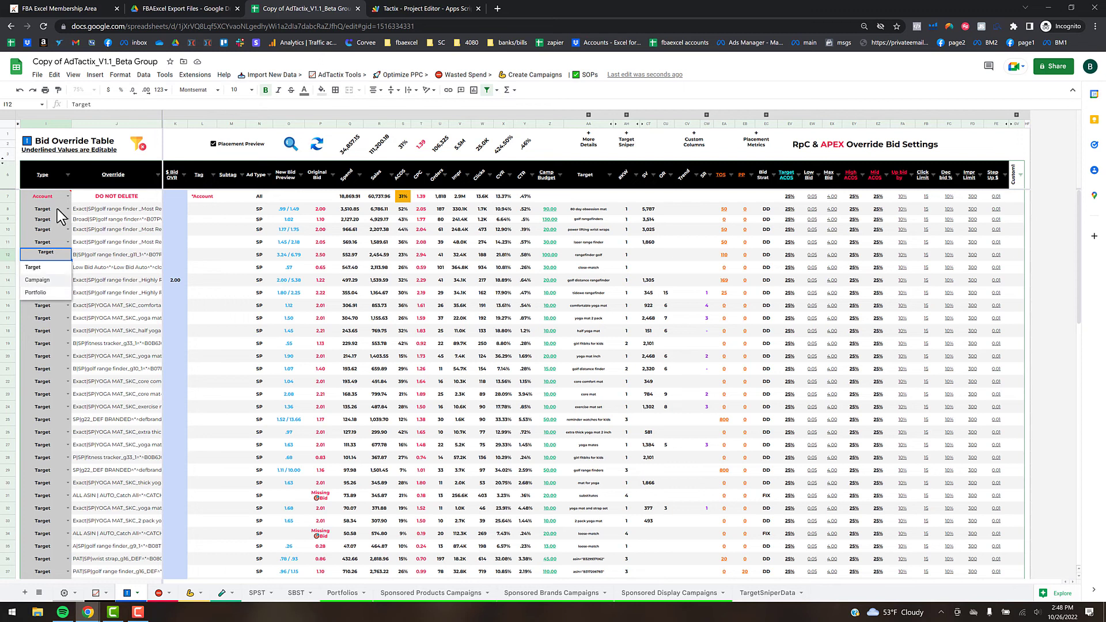
mouse_move(38, 200)
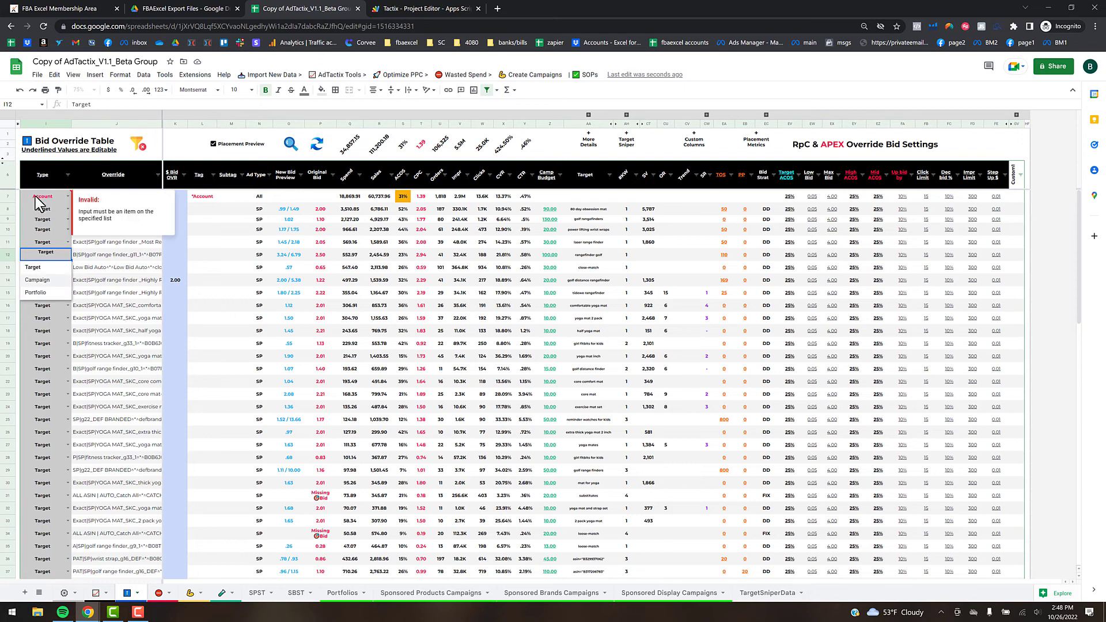
click(140, 291)
click(173, 282)
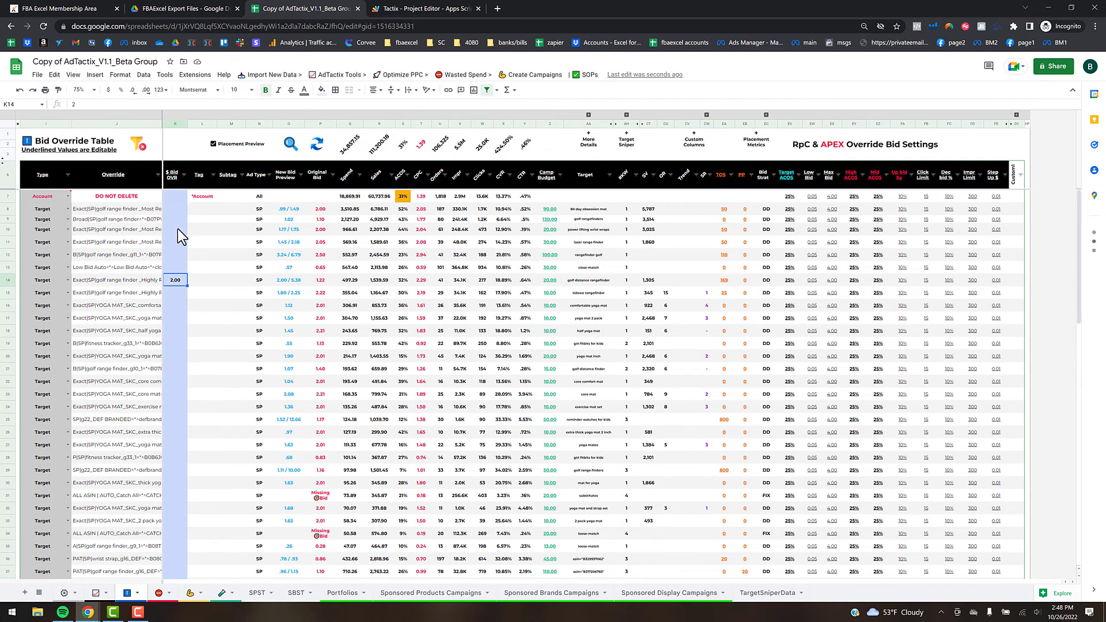
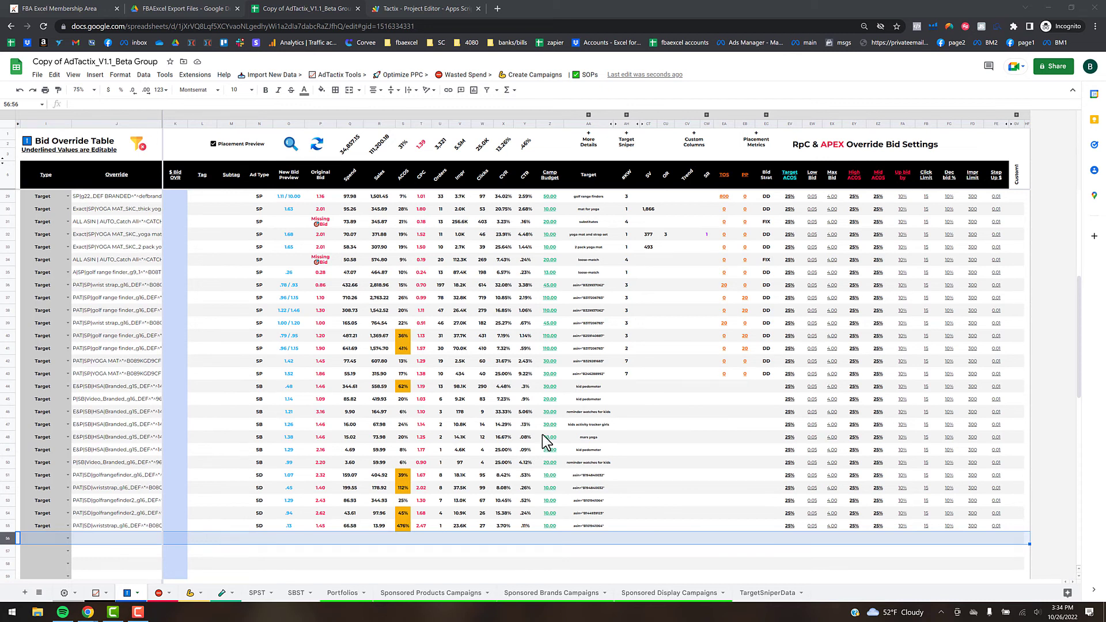
- Copy the 'SP - Exact' portfolio name from the Sponsored Products Campaigns sheet
click(461, 593)
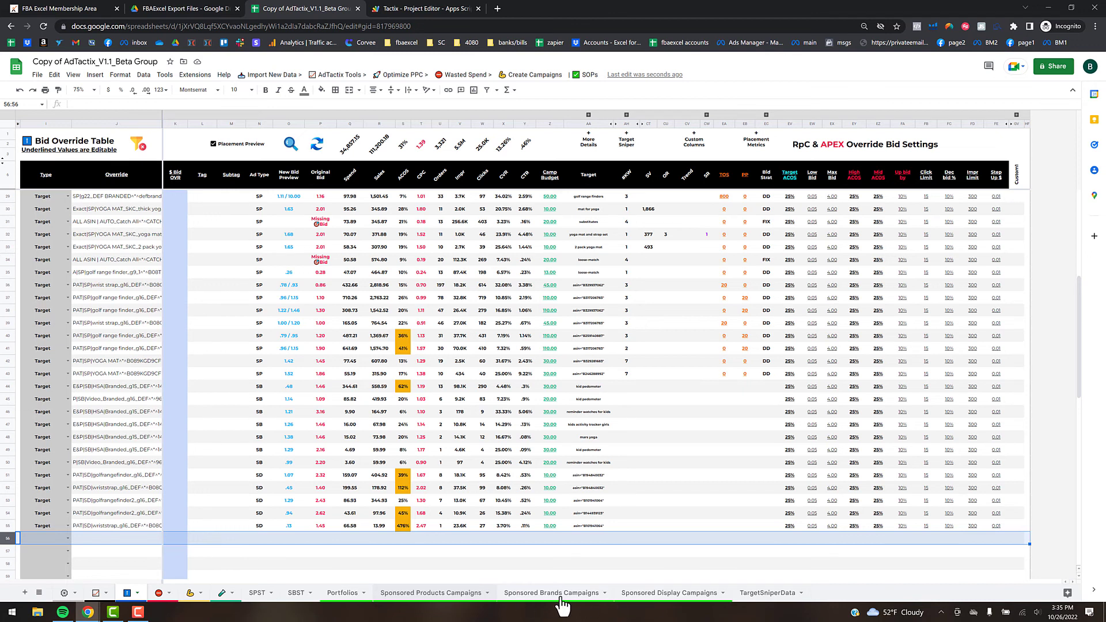
click(432, 594)
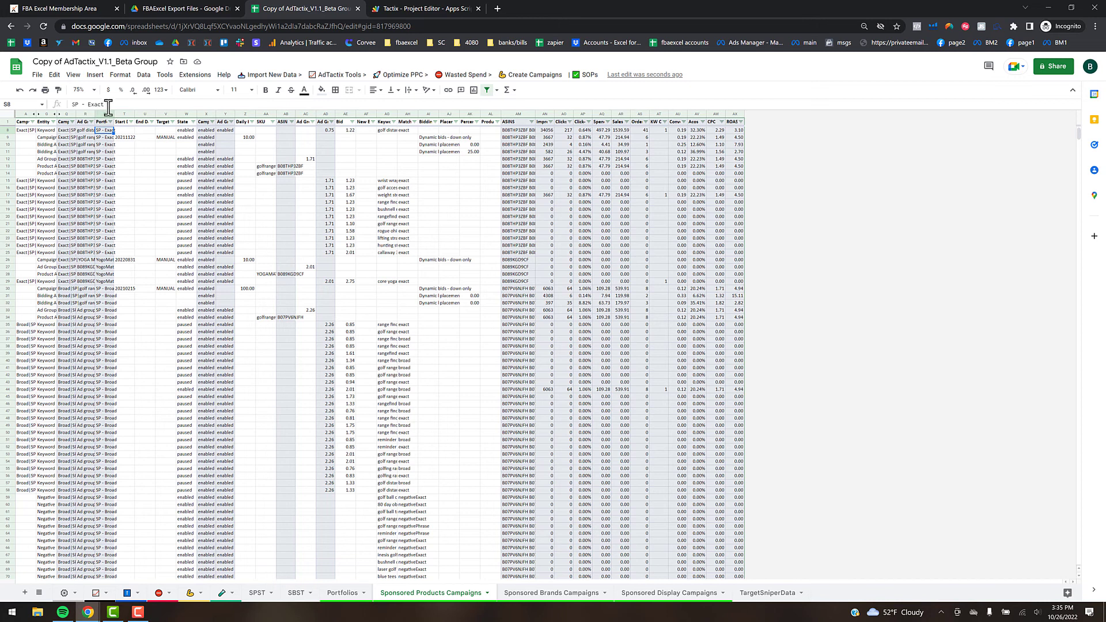
drag(108, 108, 79, 108)
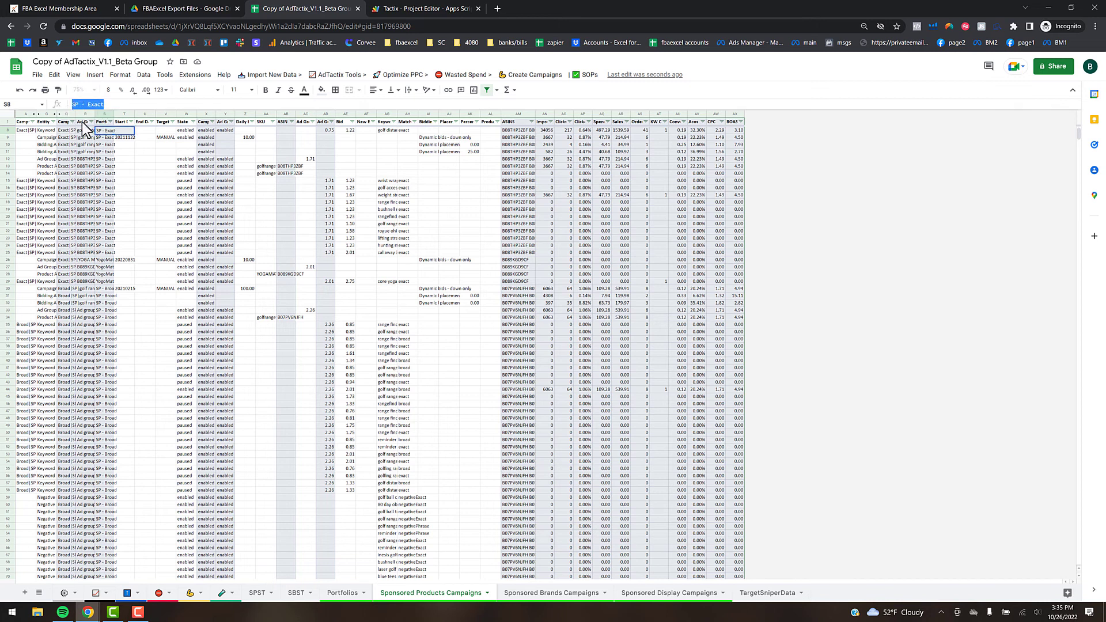
- Paste 'SP - Exact' into J56 of the Bid Override Table, set I56 to Portfolio, and refresh stats
click(131, 592)
scroll(155, 467, down, 10)
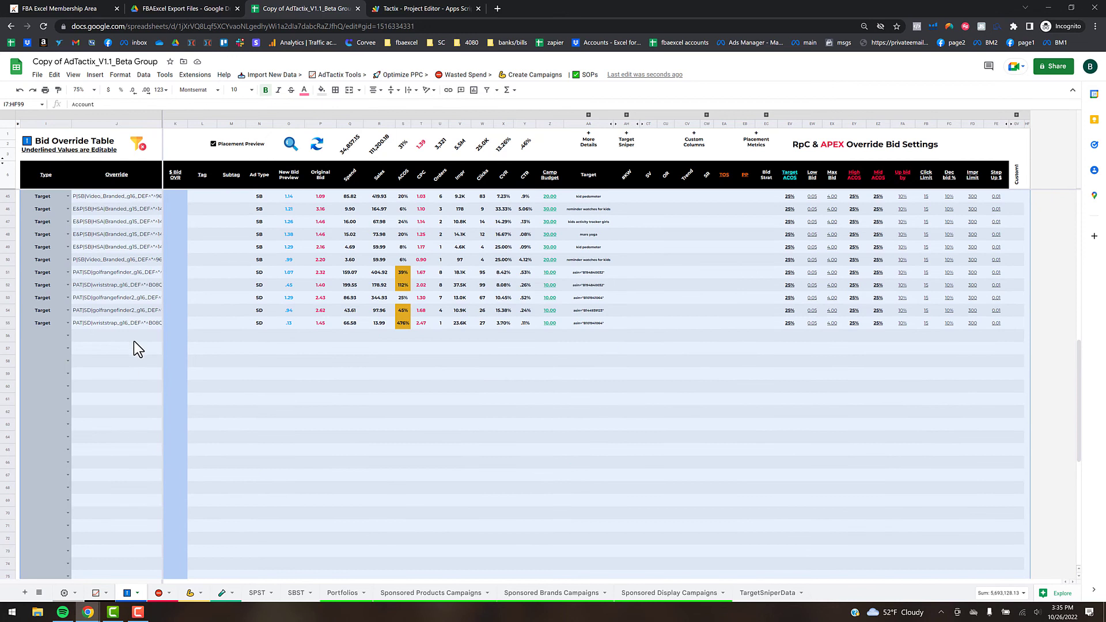
click(132, 335)
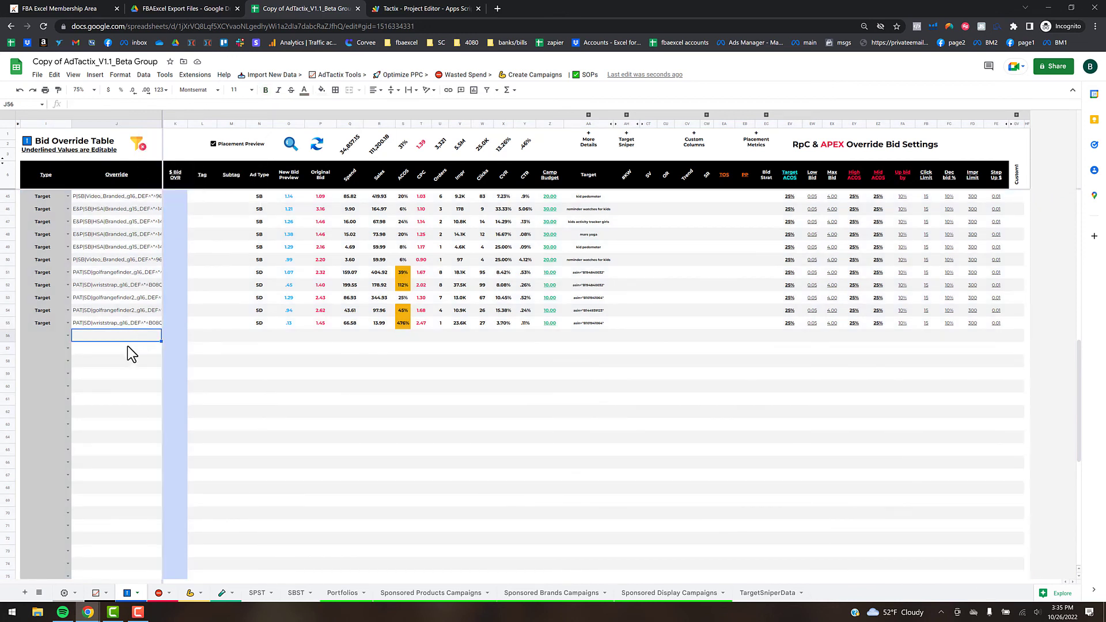
key(ctrl+v)
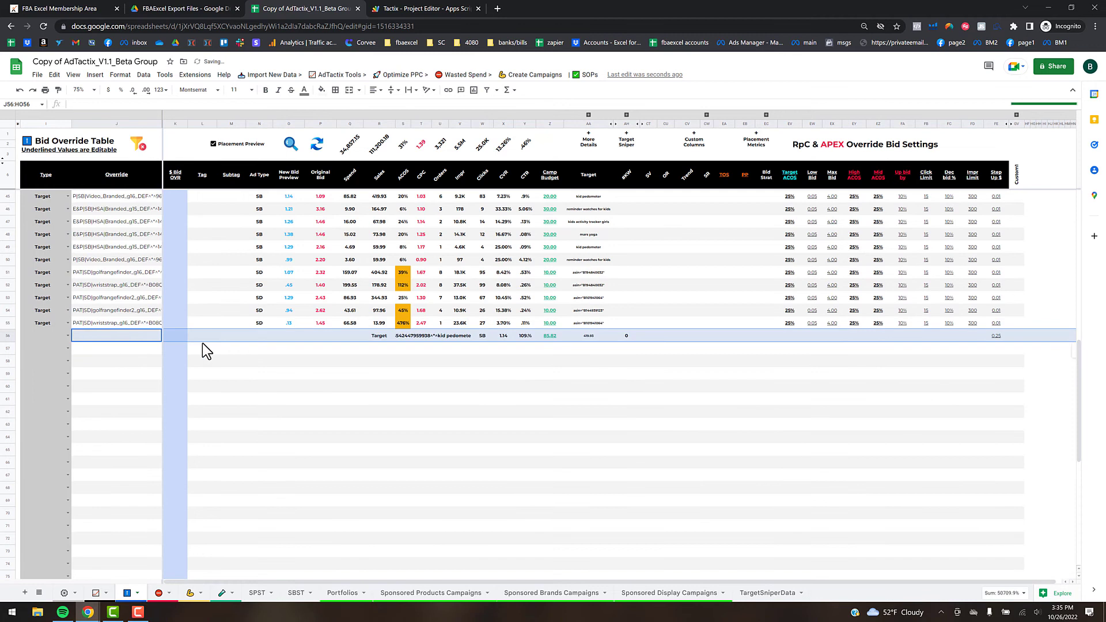
click(68, 337)
click(50, 373)
click(318, 144)
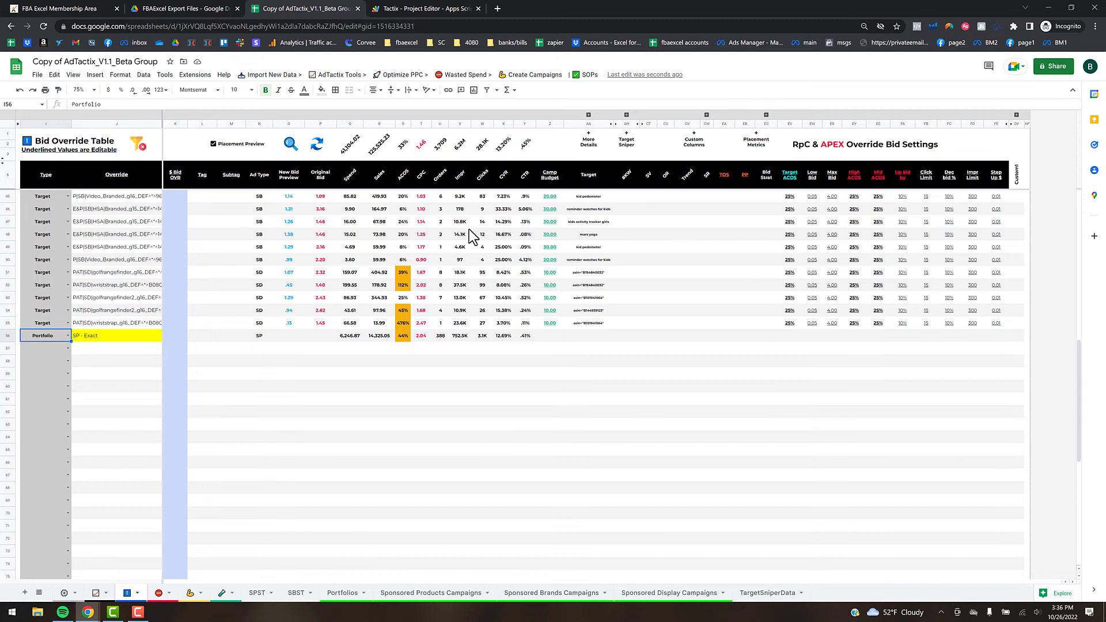
- Look over the Import New Data options and close them without importing
scroll(124, 254, up, 2)
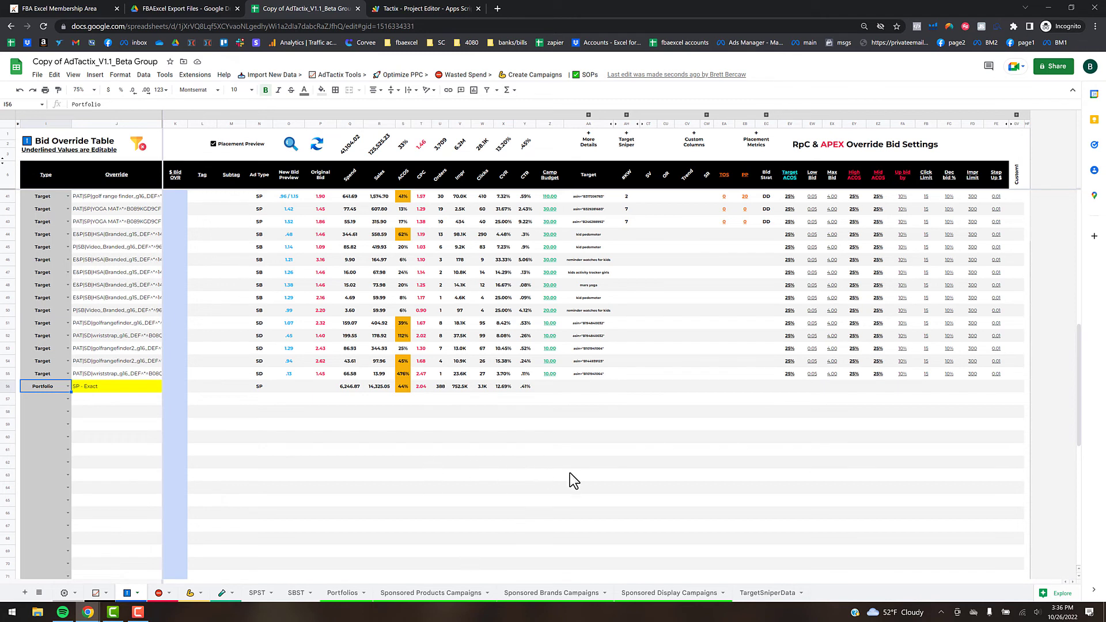
click(272, 75)
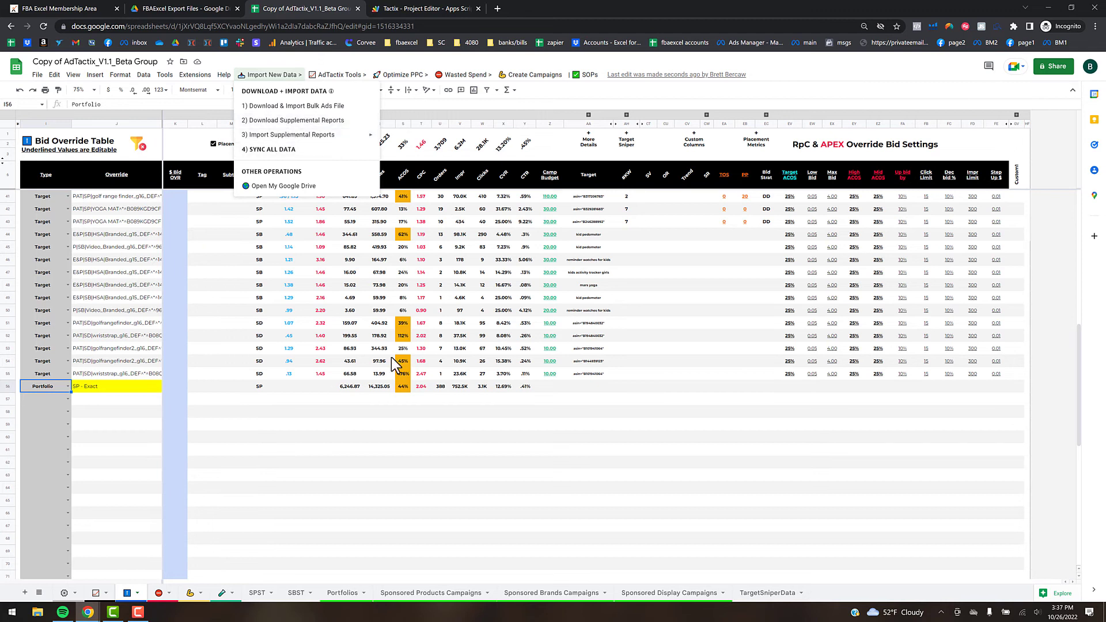
click(440, 462)
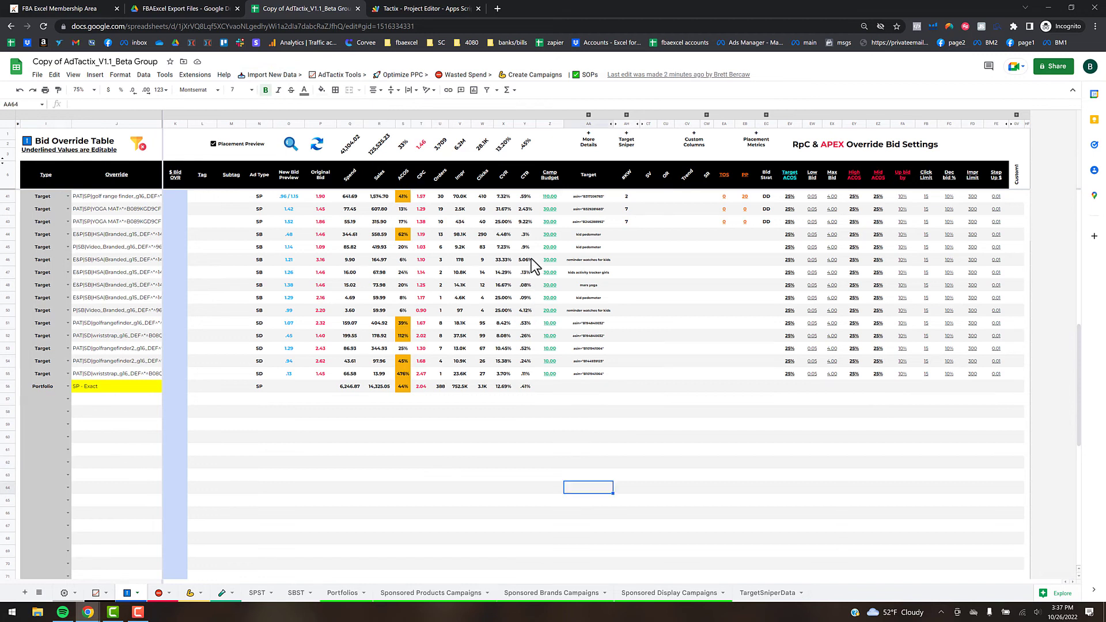
- Show the Optimize PPC > 1) Optimize Bids > Sponsored Products methods, including Apex Formula
click(403, 80)
mouse_move(415, 107)
mouse_move(555, 112)
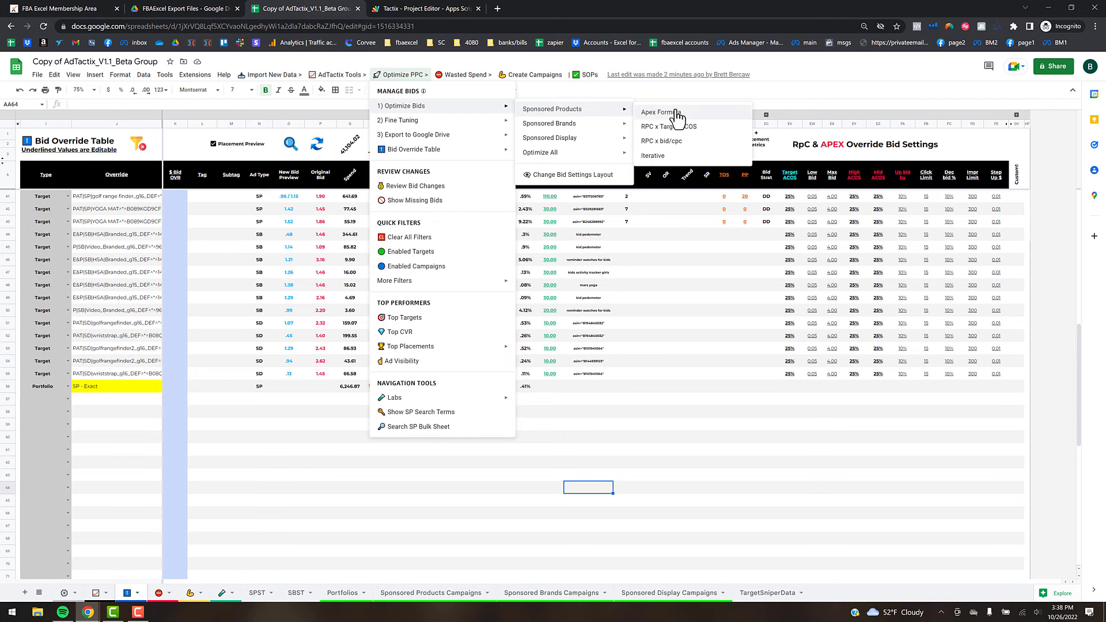
- Run the Apex Formula optimisation so Sponsored Products campaigns get new bids
mouse_move(598, 126)
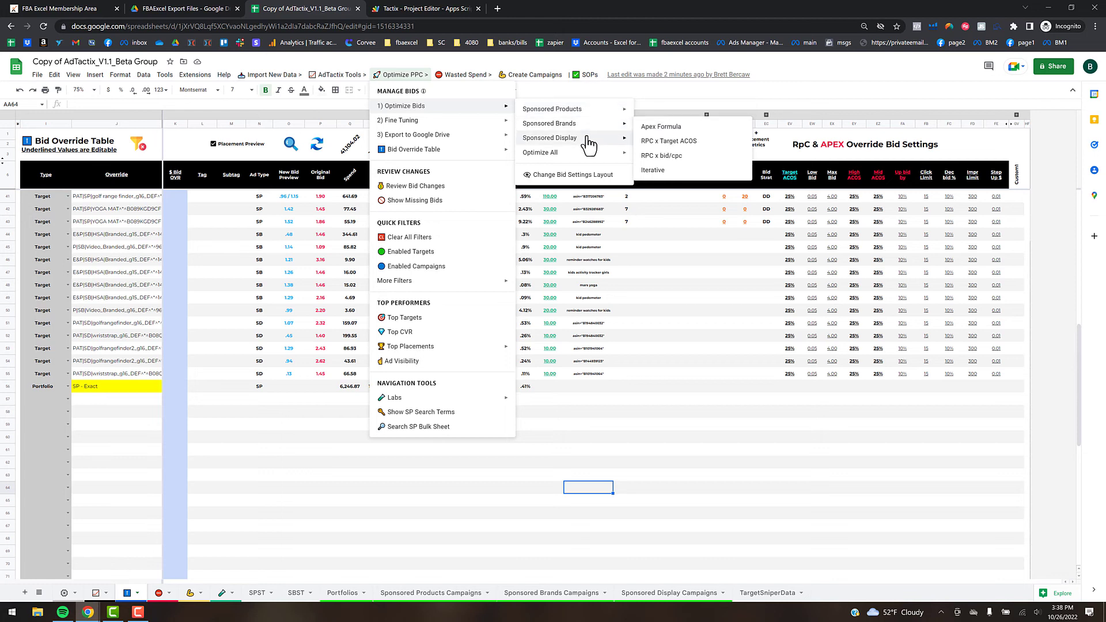
mouse_move(584, 154)
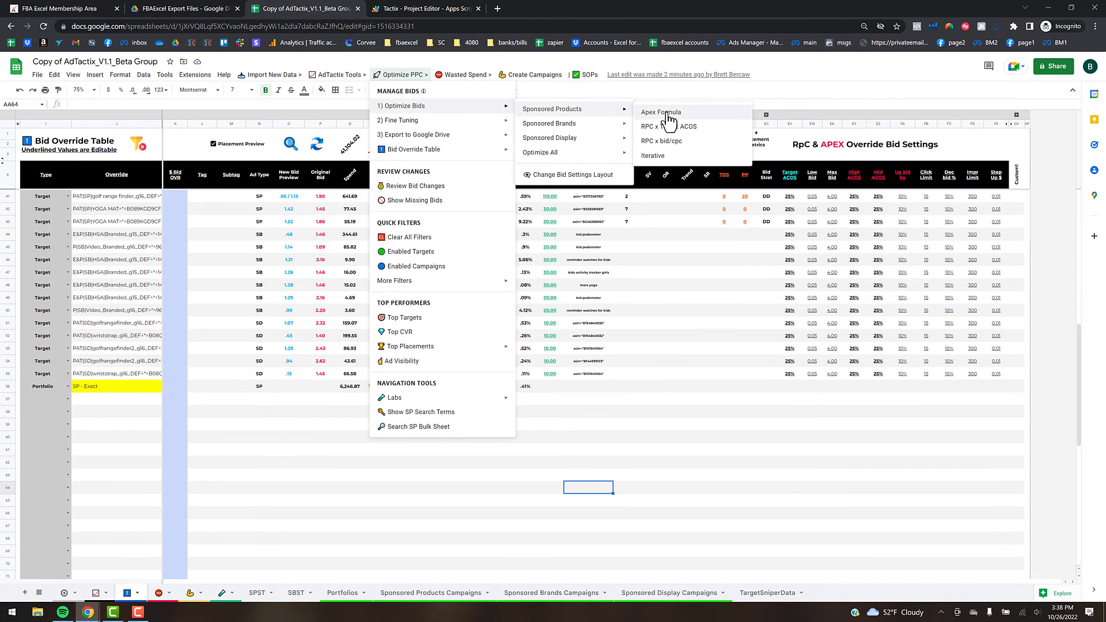
click(668, 115)
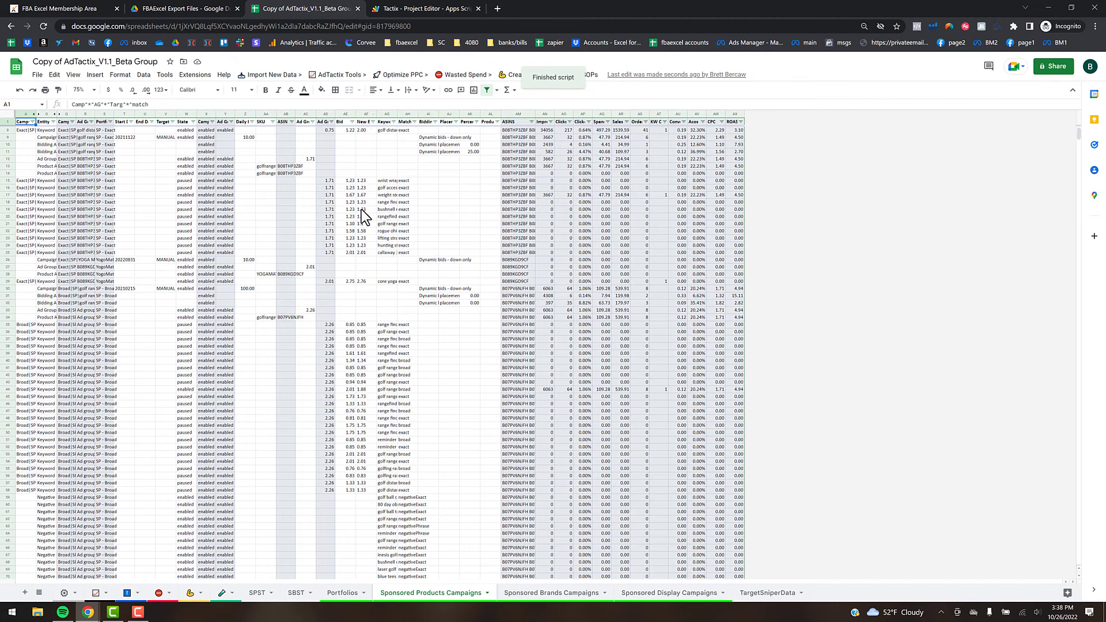
- Make the New Bid column AF text red on the Sponsored Products sheet
click(365, 114)
click(304, 90)
click(317, 131)
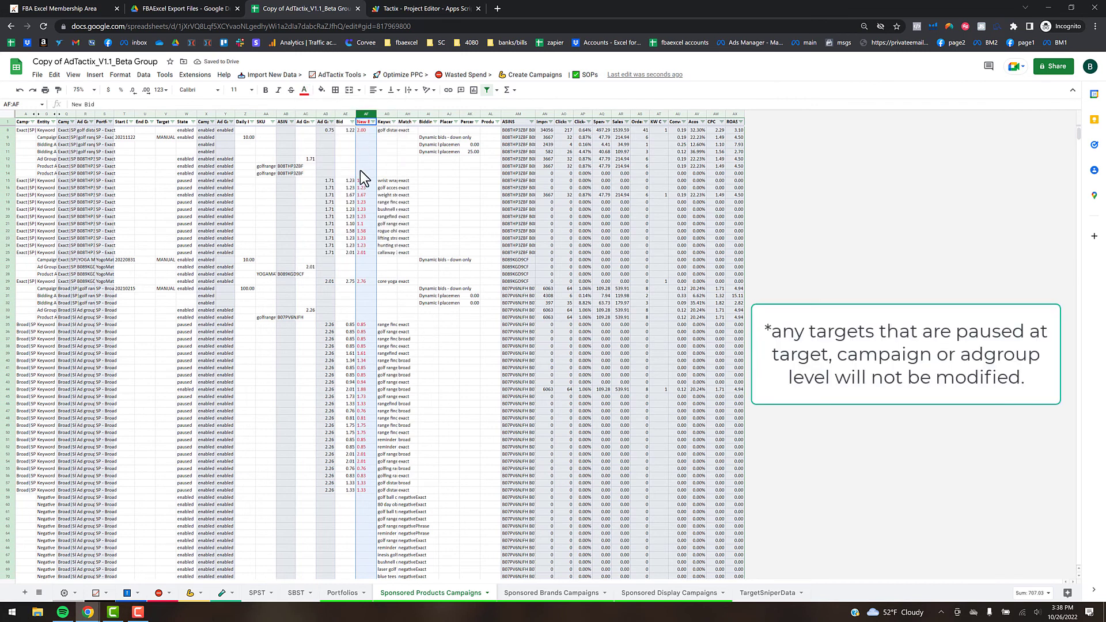
click(447, 204)
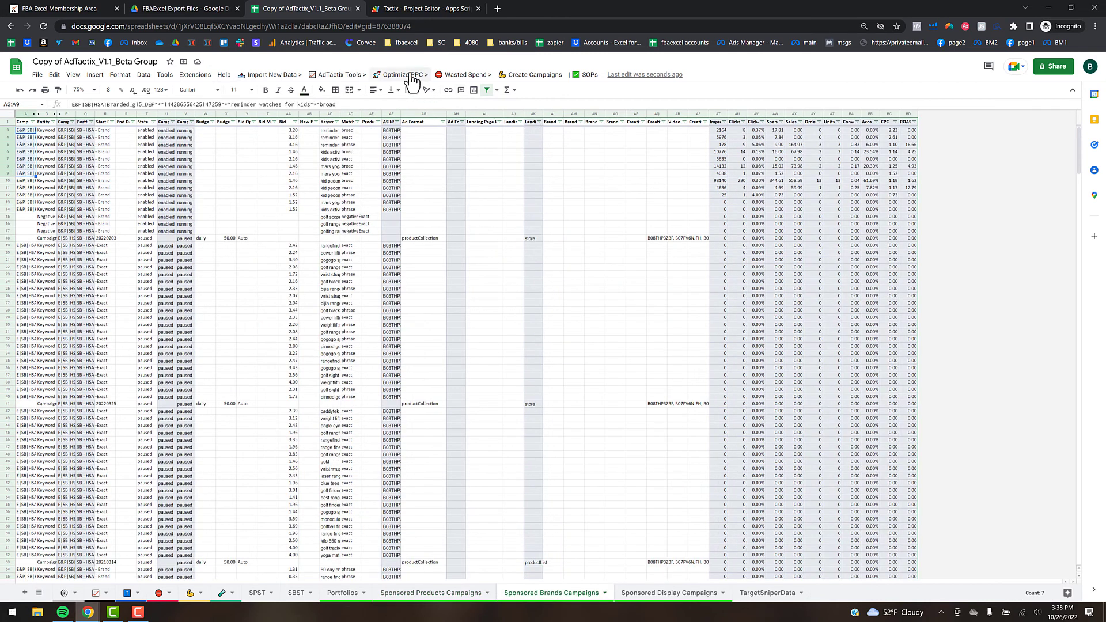
- Run Optimize Bids for Sponsored Brands campaigns
click(397, 75)
mouse_move(599, 124)
click(647, 126)
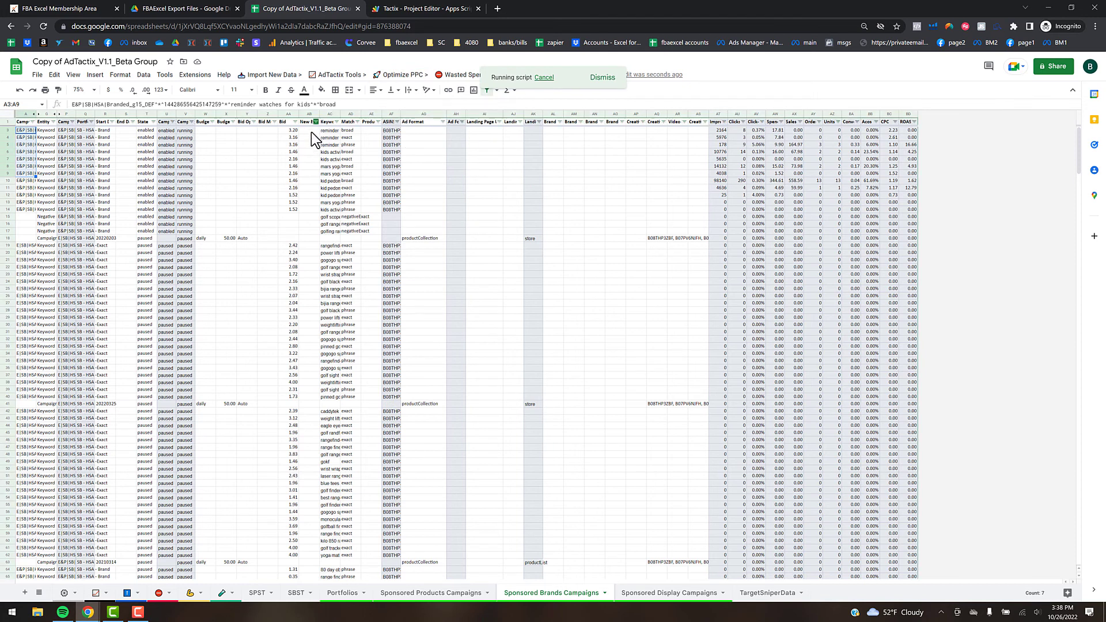
scroll(329, 161, up, 1)
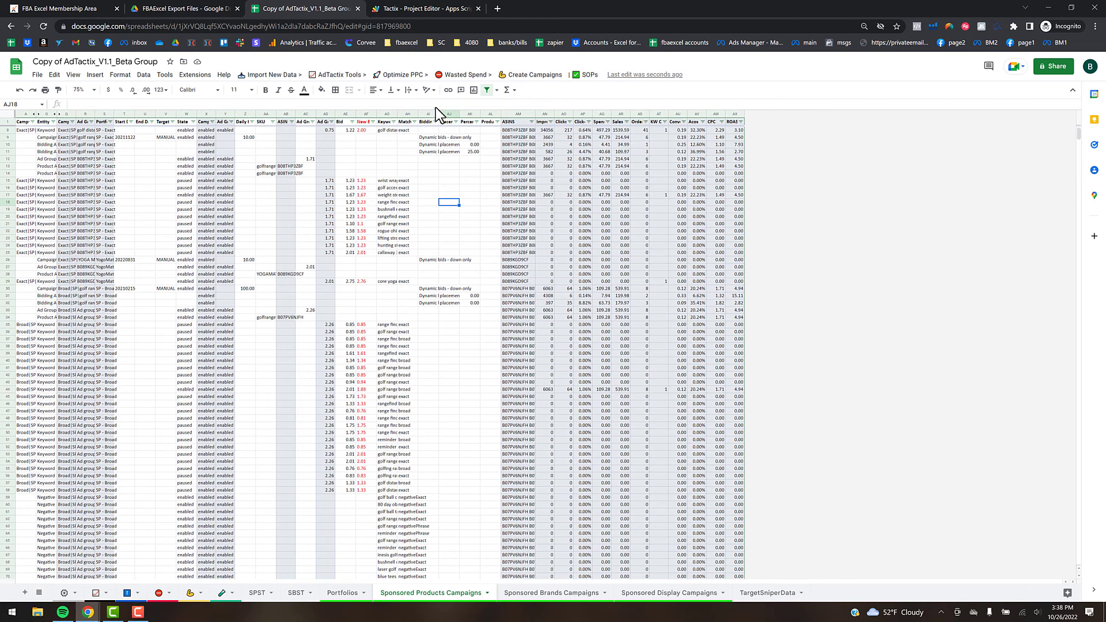
- Go to the Bid Override Table and check Camp Budget cells Z7 and Z9 (130.00)
click(408, 78)
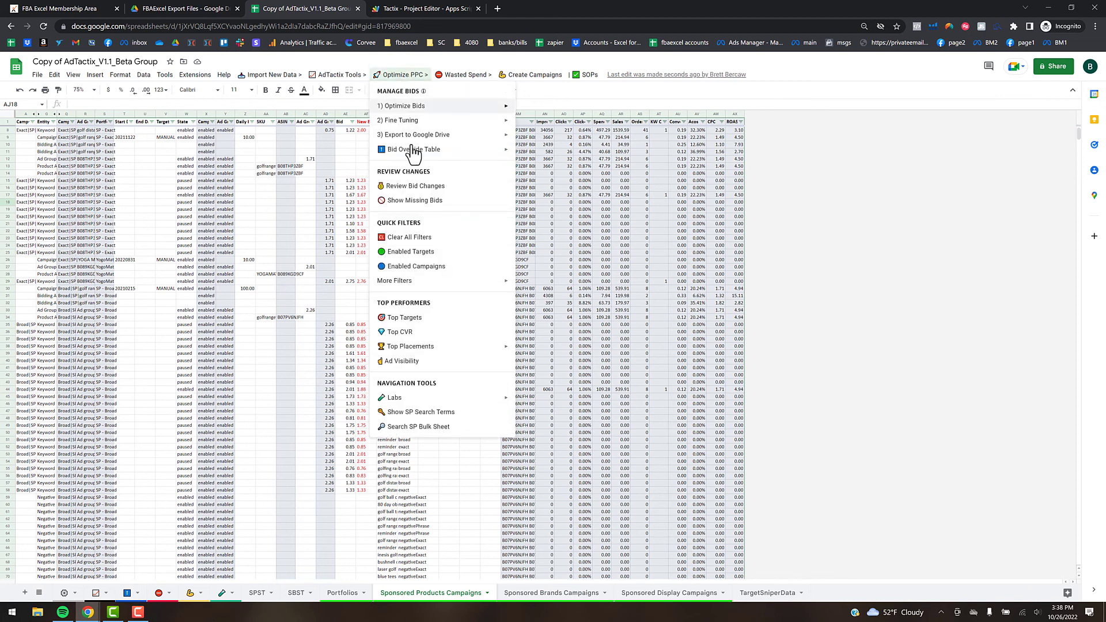
mouse_move(401, 122)
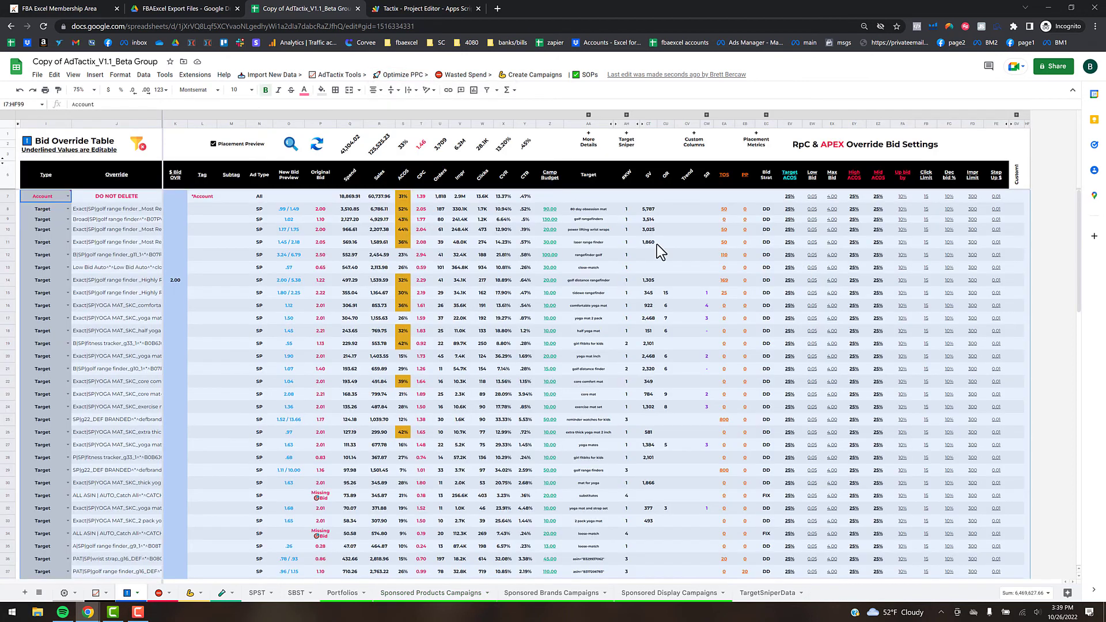
click(552, 196)
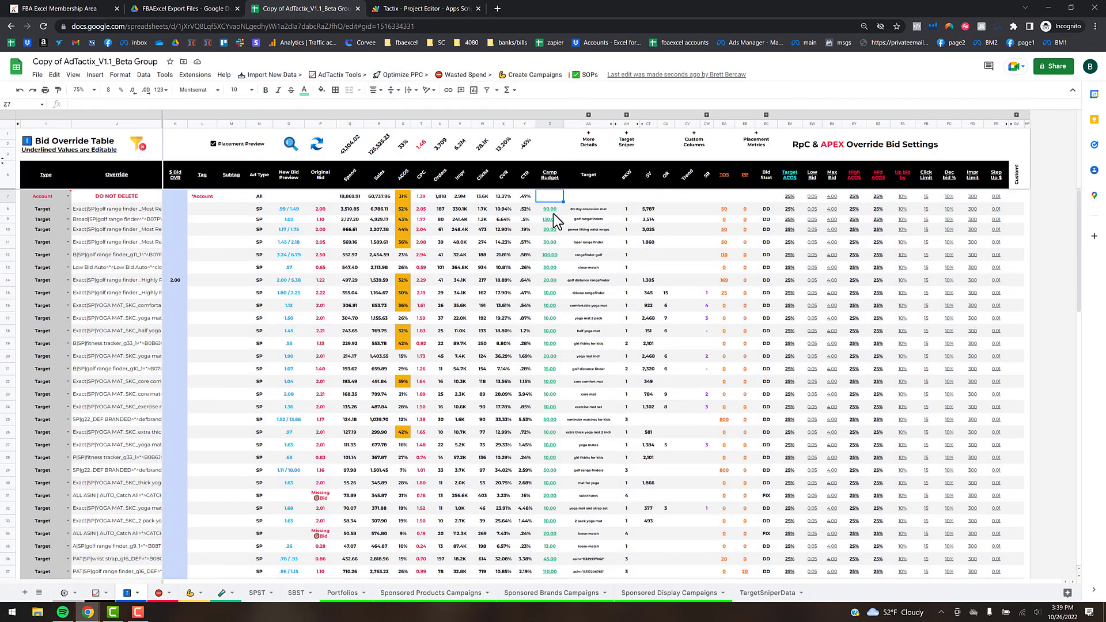
click(550, 219)
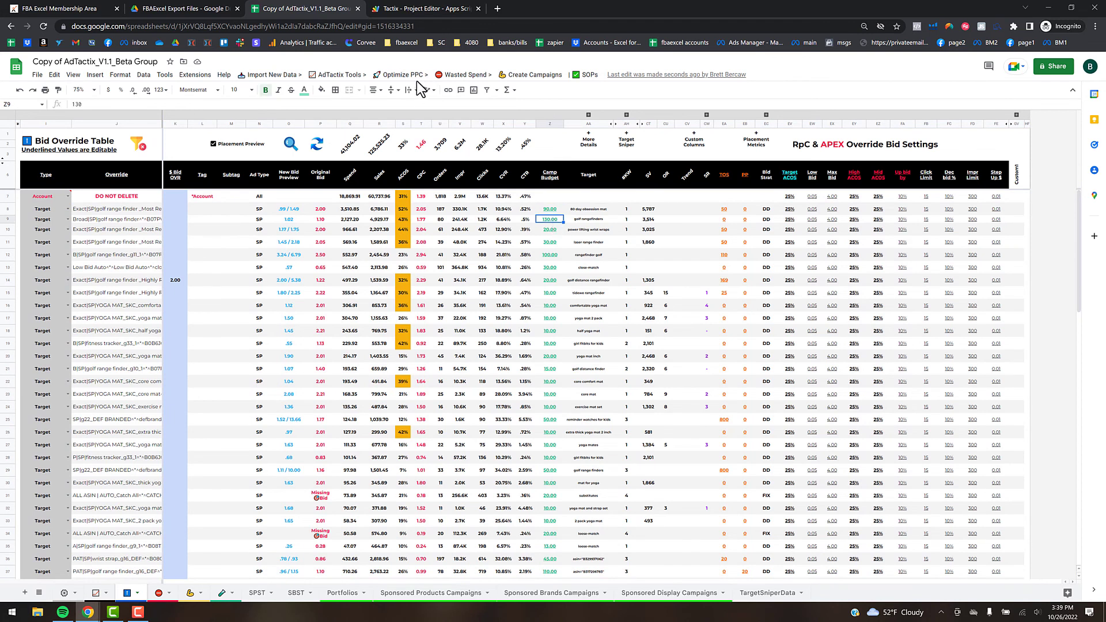
- Show the Optimize PPC > 3) Export to Google Drive options
click(397, 76)
mouse_move(438, 121)
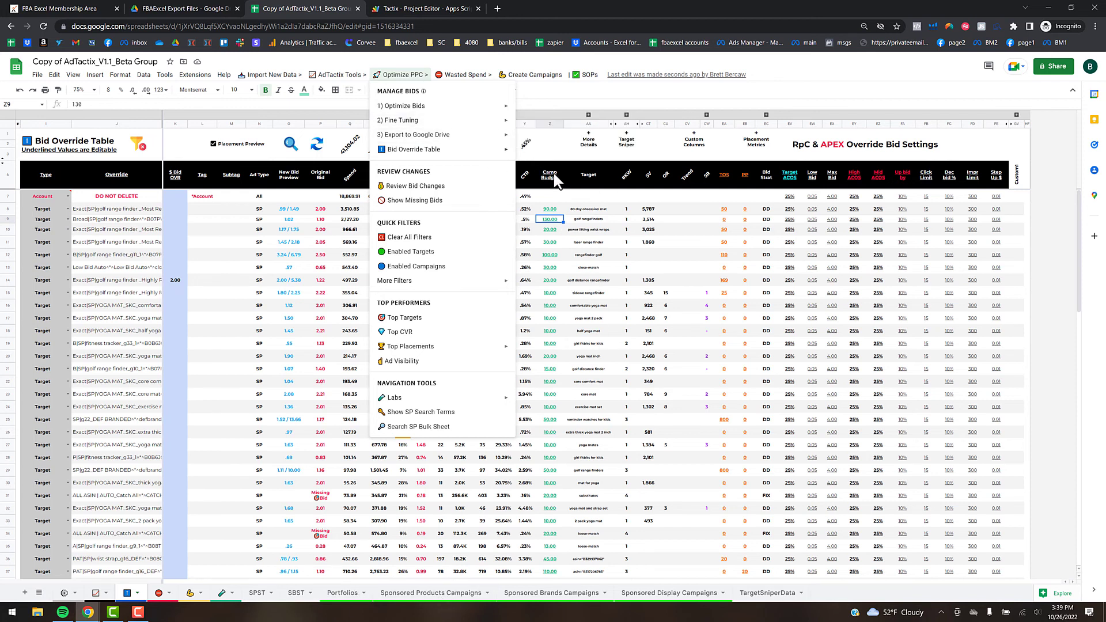
mouse_move(500, 134)
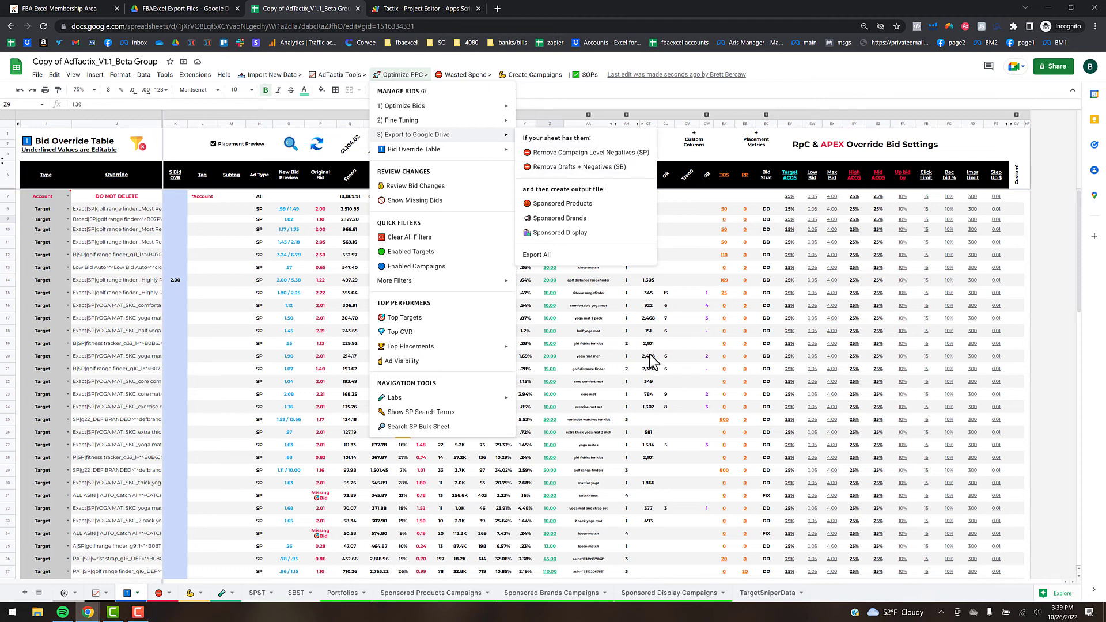
- Export all upload files, review bid changes (e.g. 64.79% in AV8), then return to the Bid Override Table
click(525, 258)
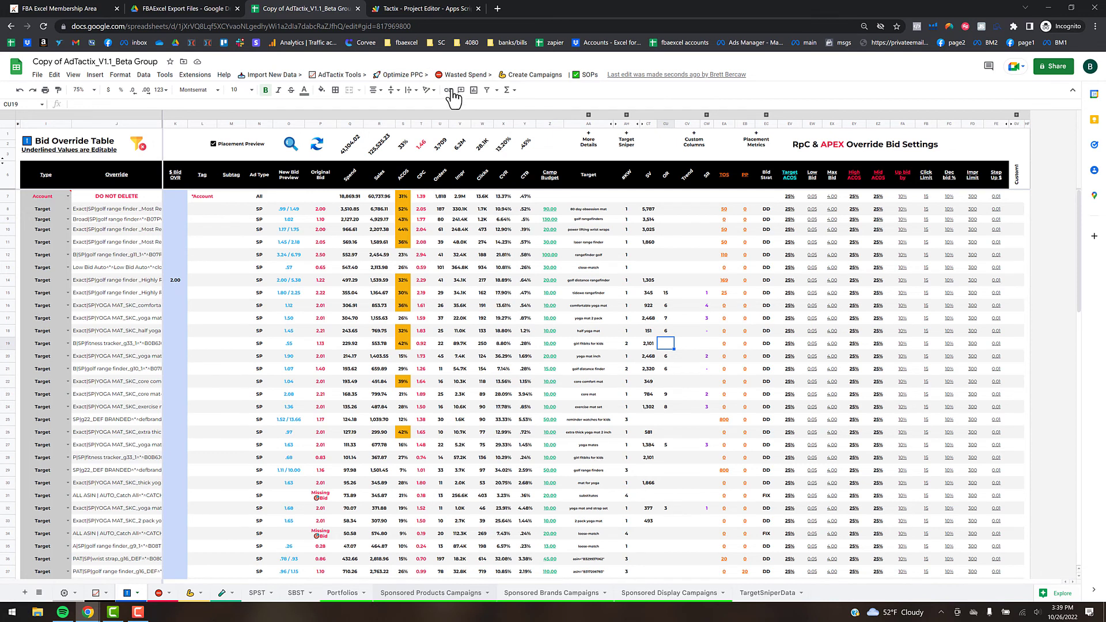
click(415, 77)
click(435, 192)
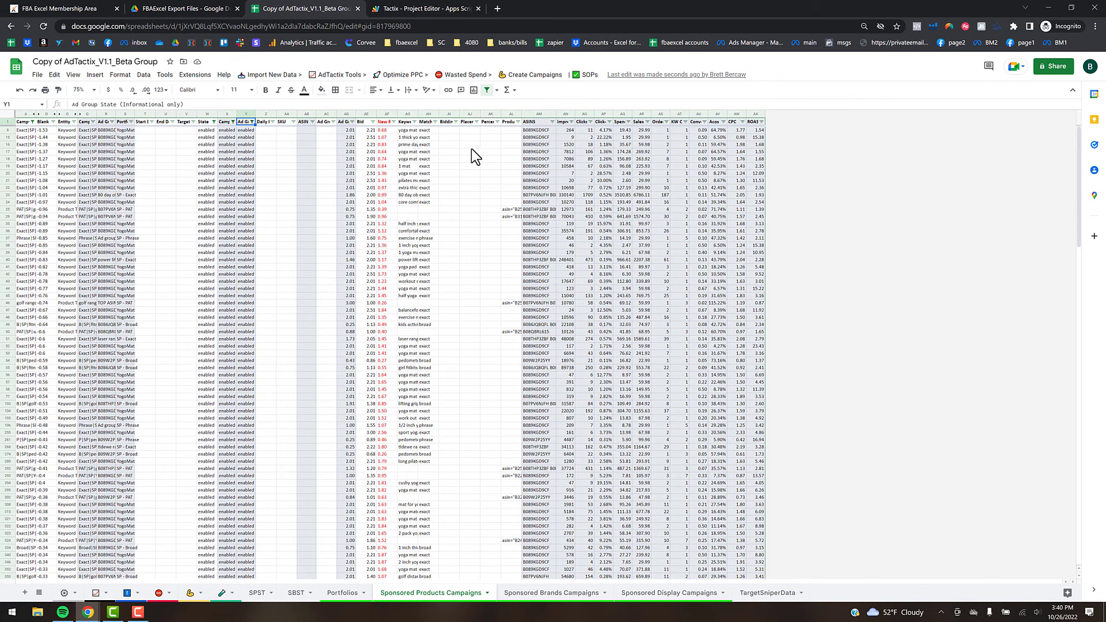
click(712, 131)
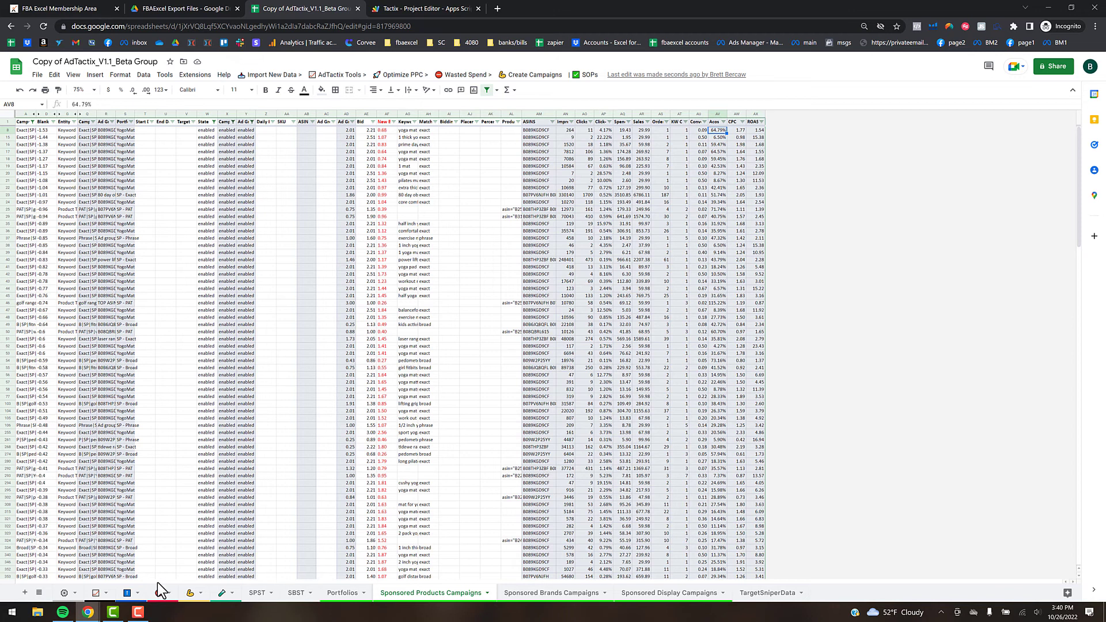
click(128, 593)
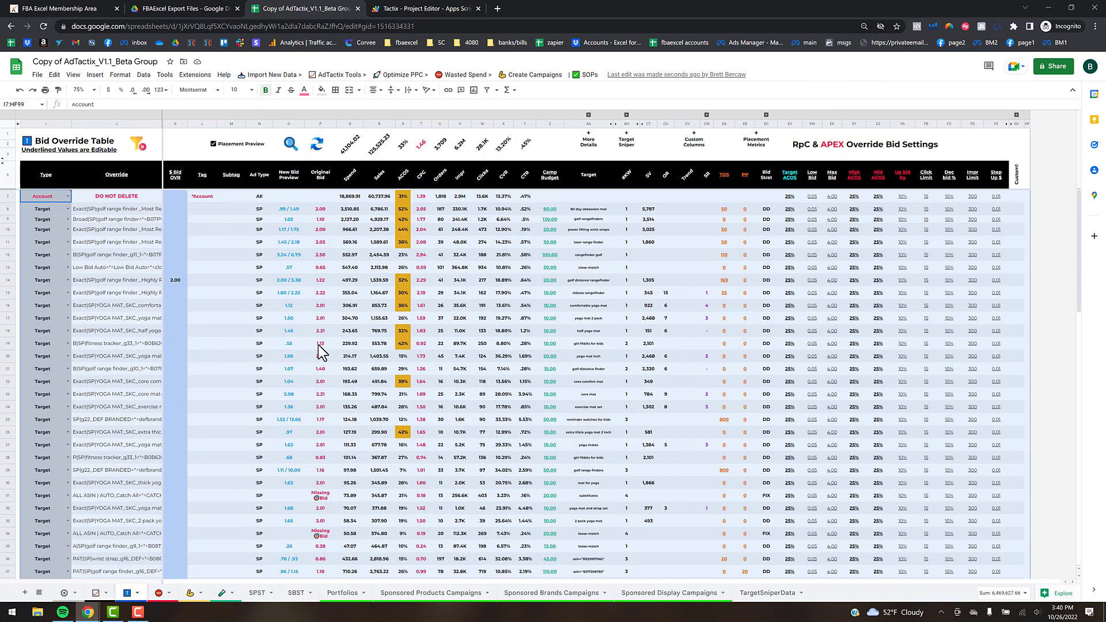
- On the Sponsored Products Campaigns sheet, show the Optimize PPC > 3) Export to Google Drive choices
click(509, 293)
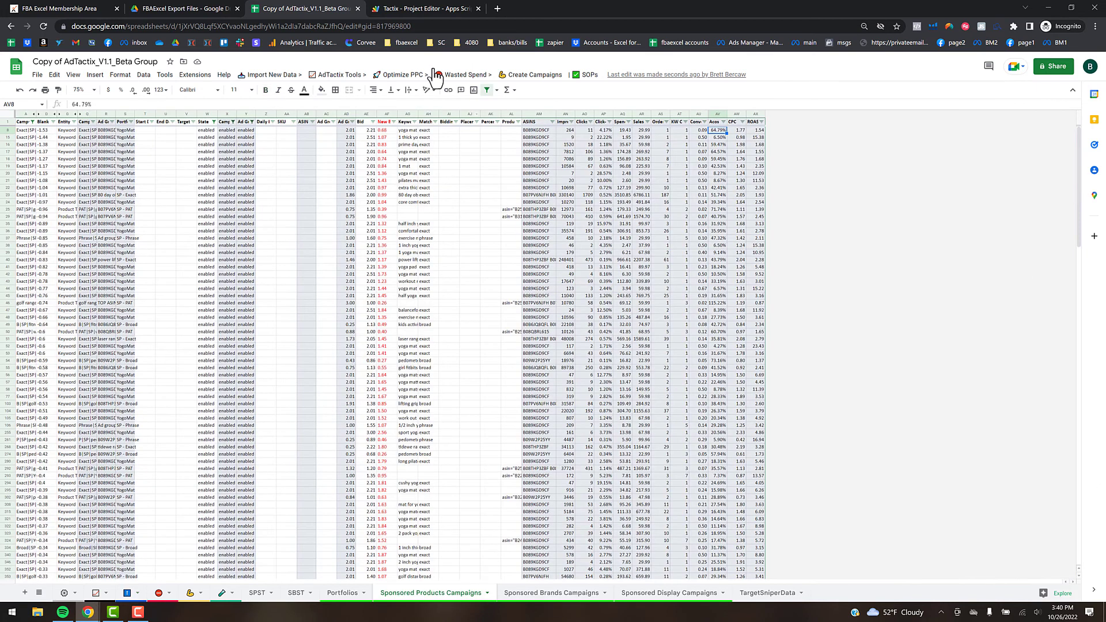
click(406, 74)
mouse_move(427, 134)
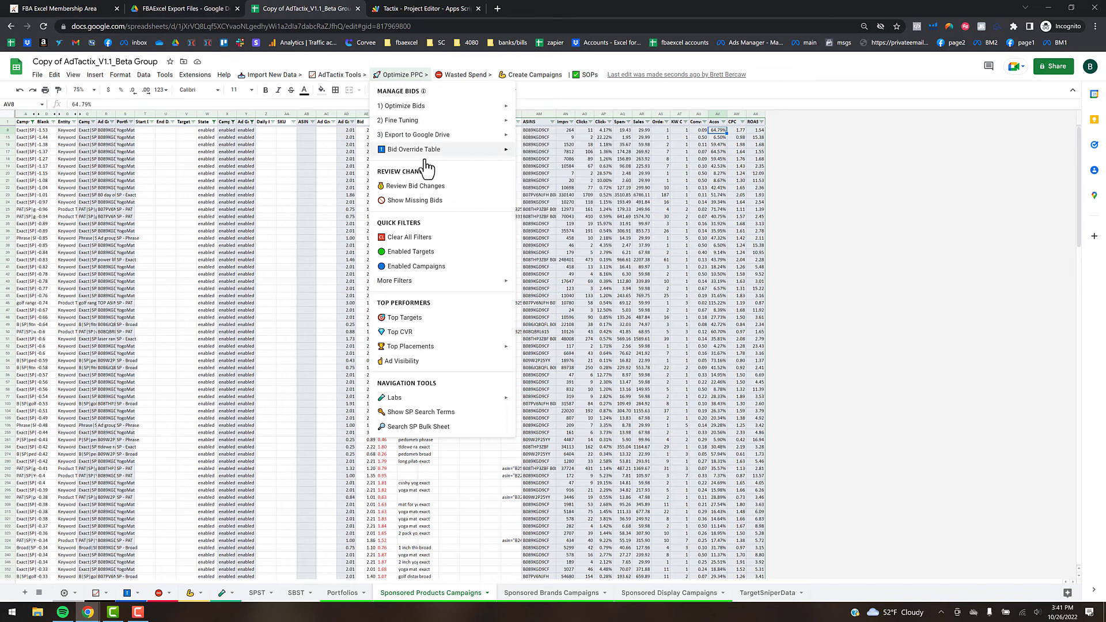
- Export the Sponsored Products campaigns upload file to Google Drive
mouse_move(461, 151)
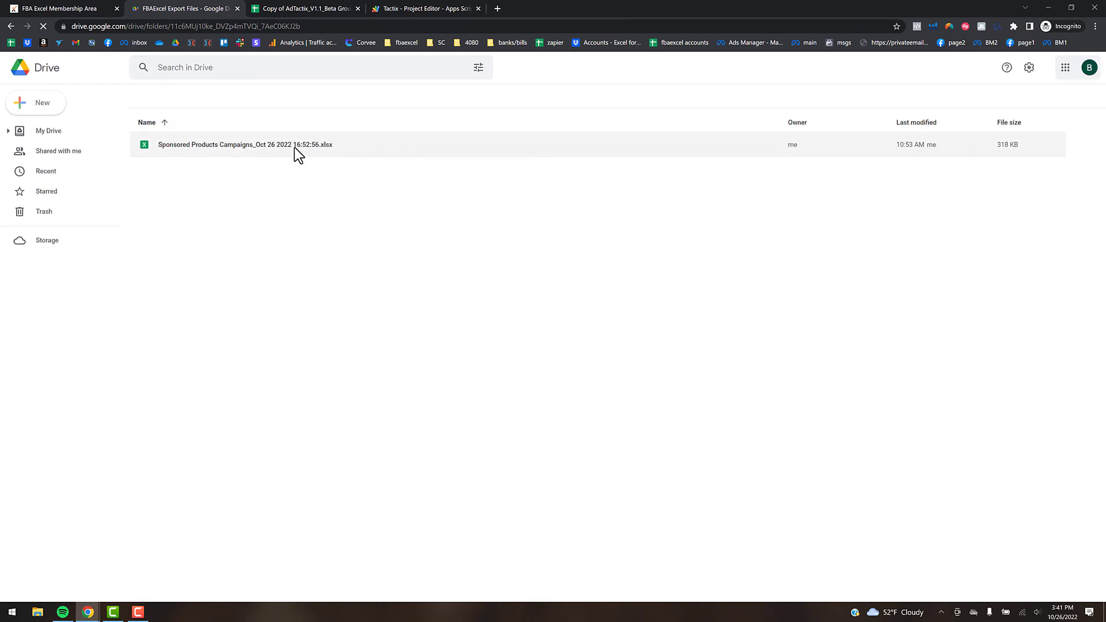
- Switch back to the Copy of AdTactix spreadsheet browser tab
click(292, 9)
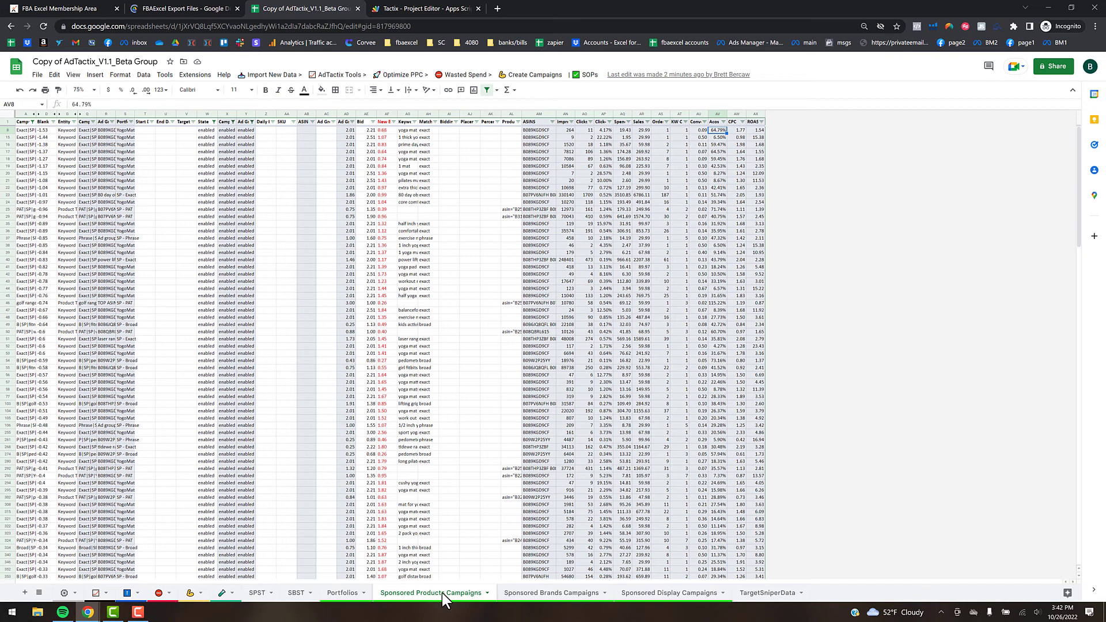
- Glance at the import tools, then view Optimize PPC > 1) Optimize Bids and close without running
click(277, 81)
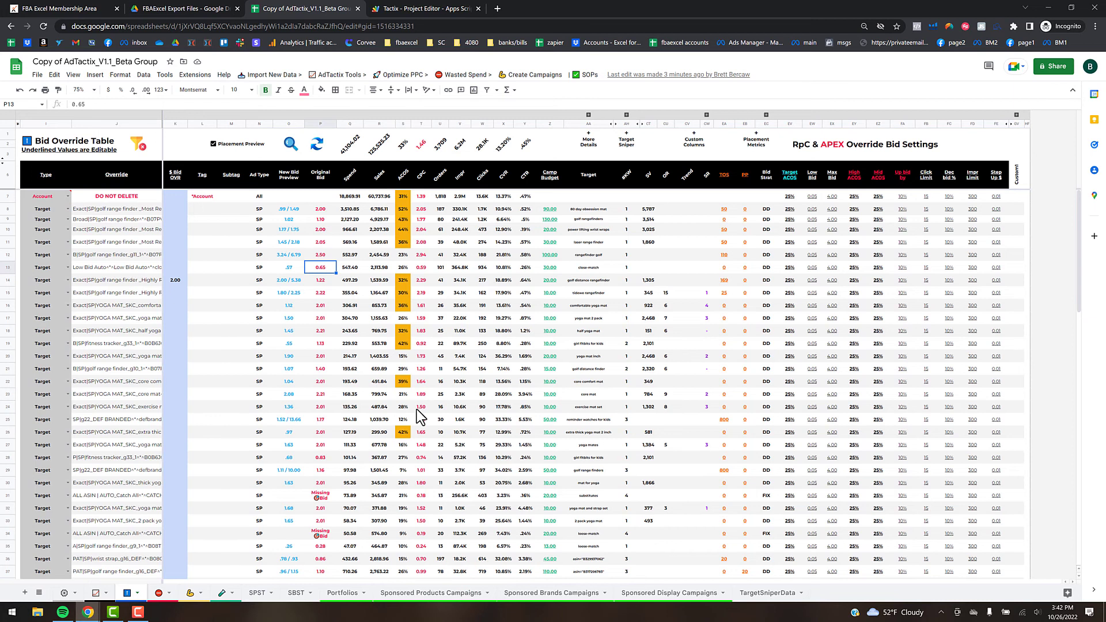
click(422, 75)
mouse_move(423, 120)
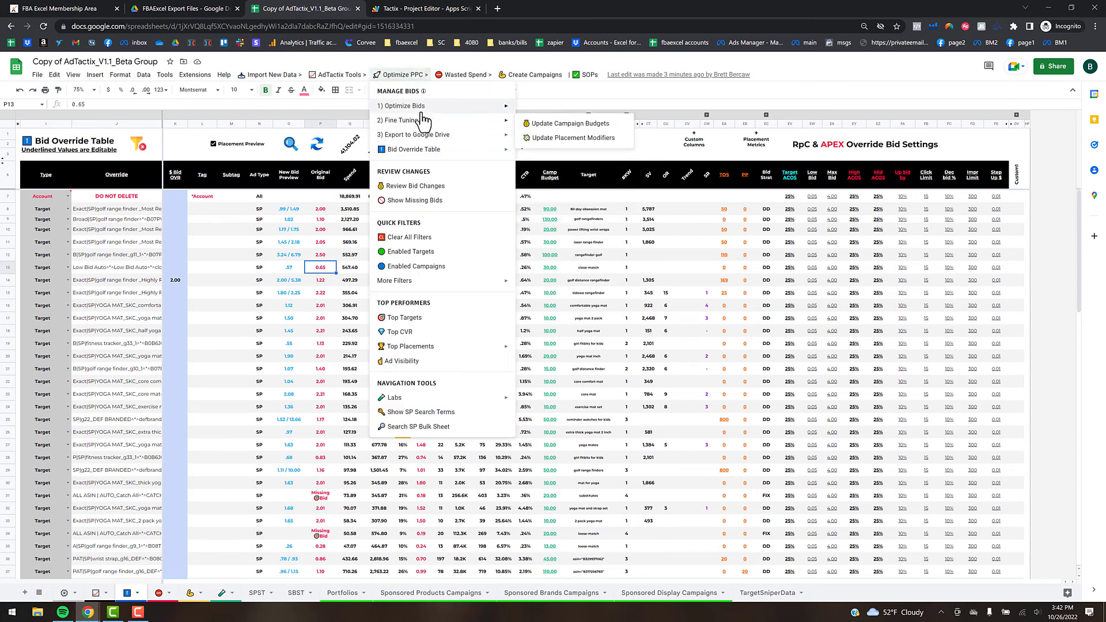
click(571, 305)
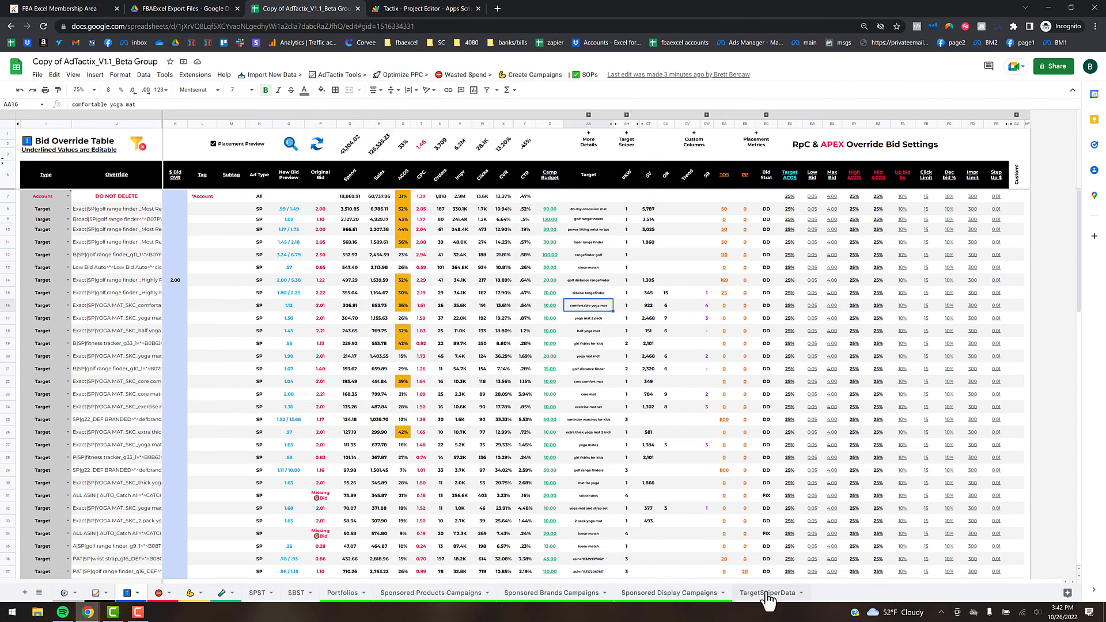
- Delete the TargetSniperData sheet tab and confirm, leaving Sponsored Products Campaigns showing
click(804, 598)
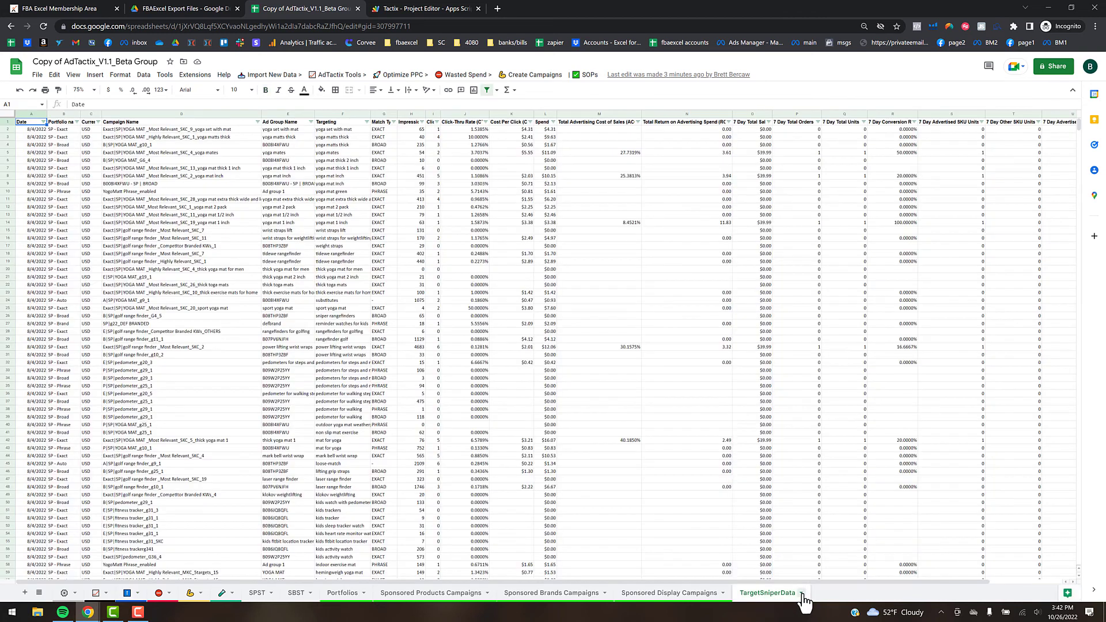
click(802, 595)
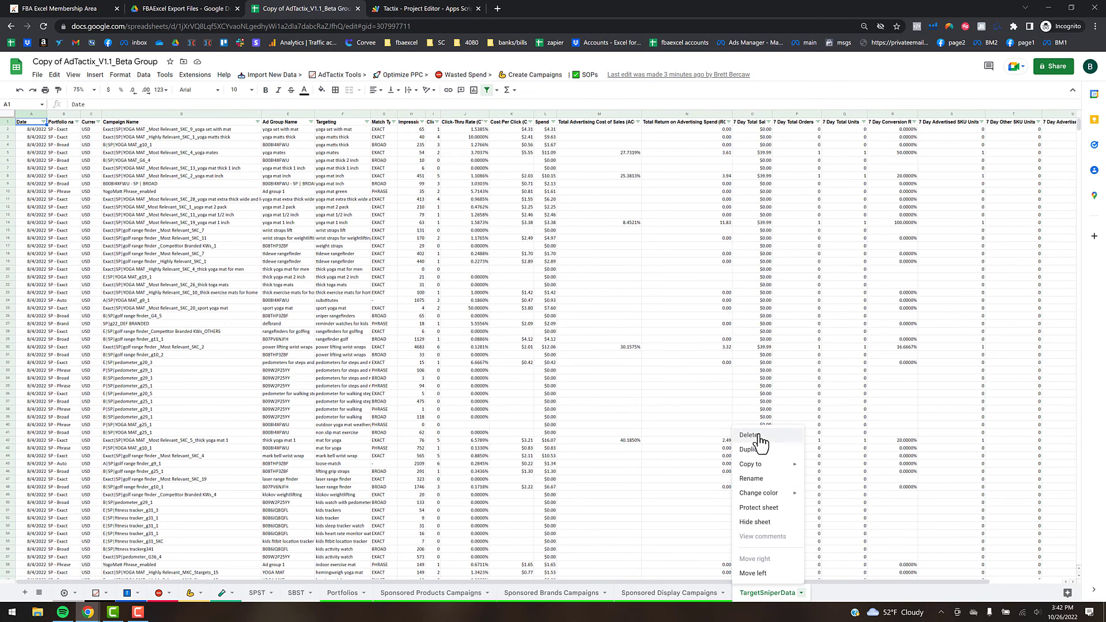
click(784, 439)
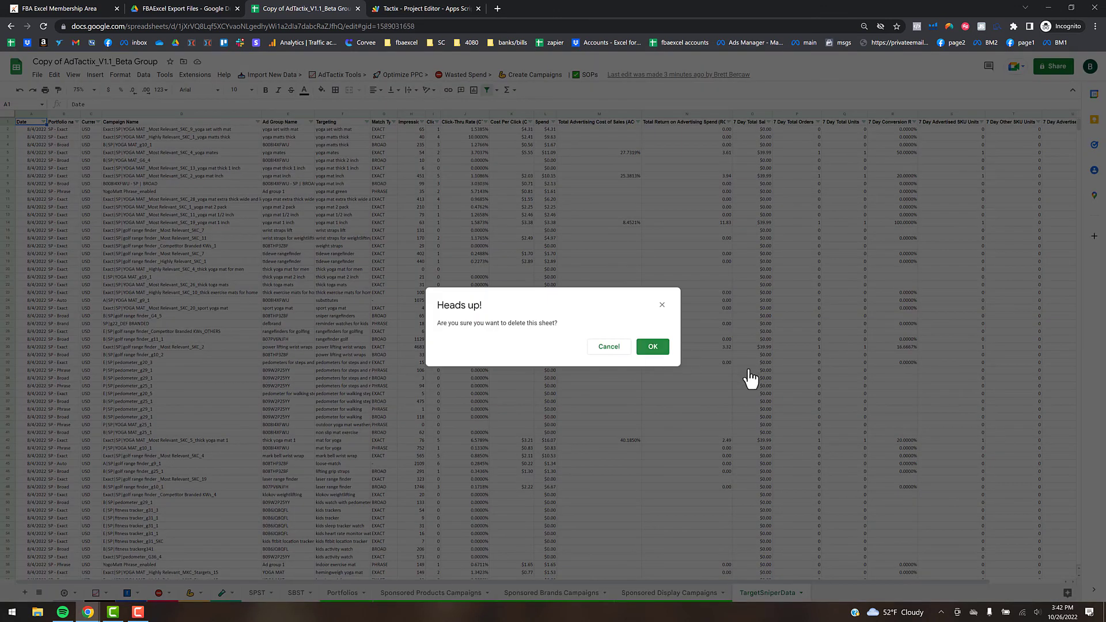
key(Return)
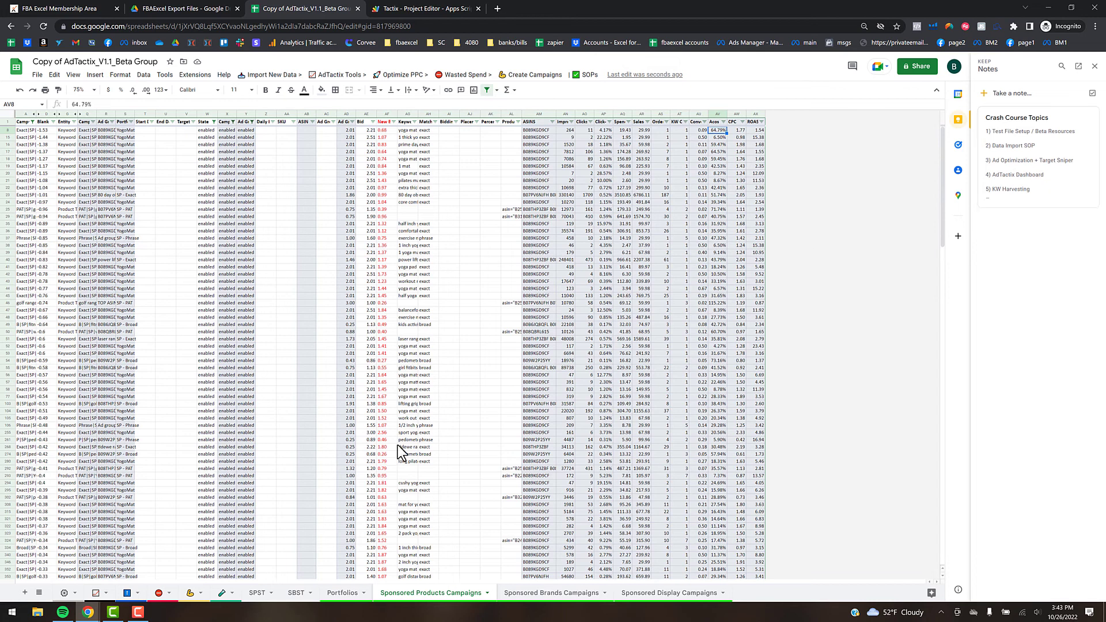
- On the AdTactix dashboard sheet, close the notes side panel and select cell H41
click(96, 593)
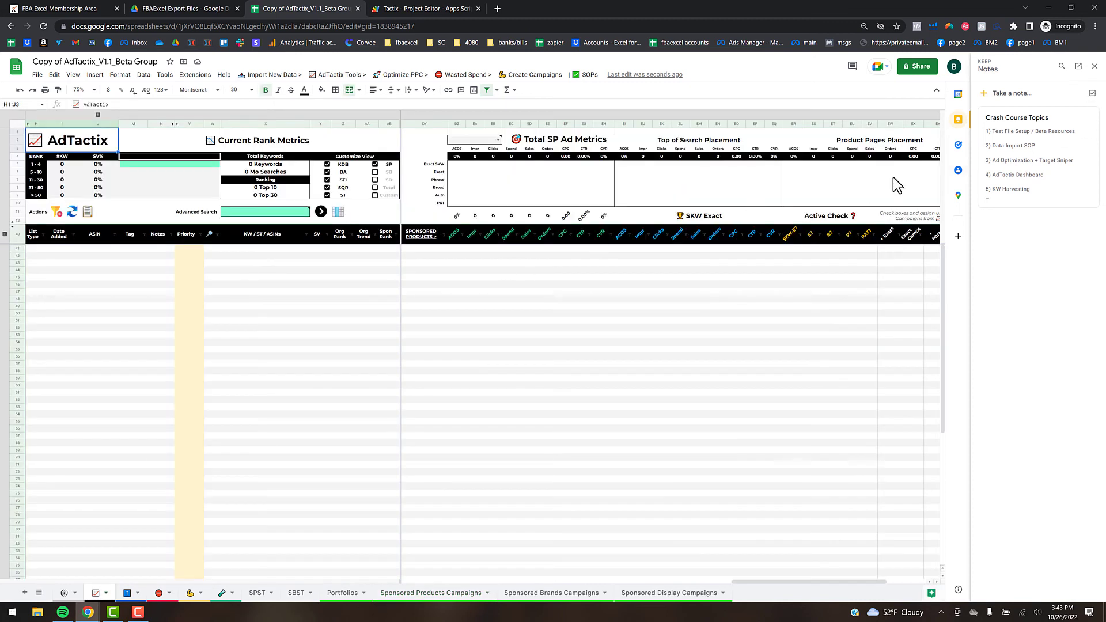
click(1094, 69)
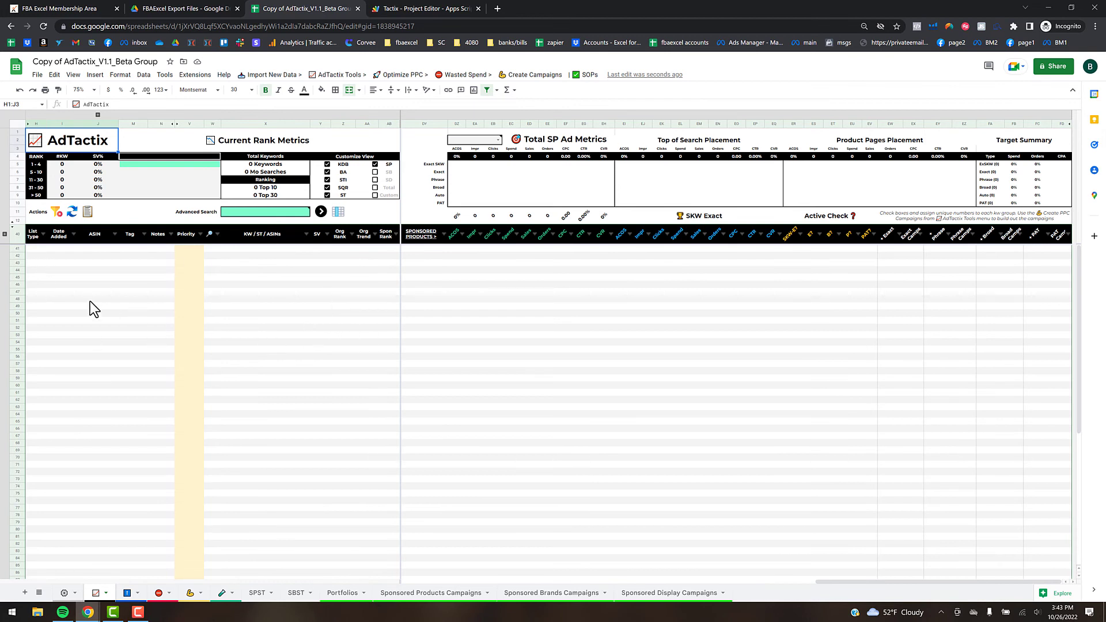
click(31, 249)
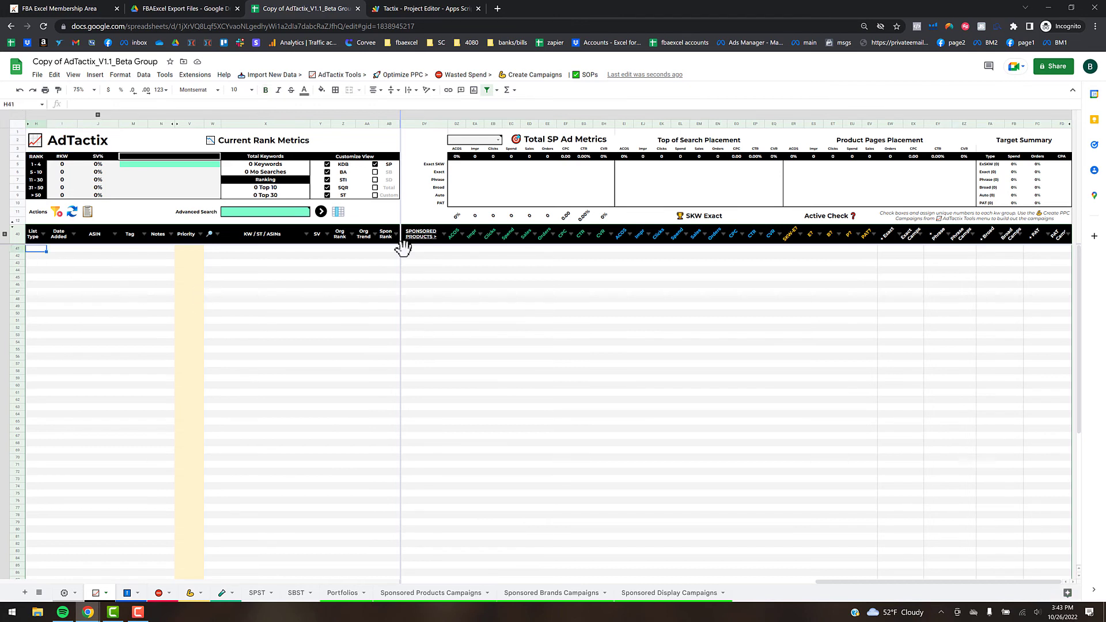
- Import B089KGD9CF_tr_18_Oct_2022 01_31_31_new.csv from AdTactix Data - New, replacing data at H41
click(38, 77)
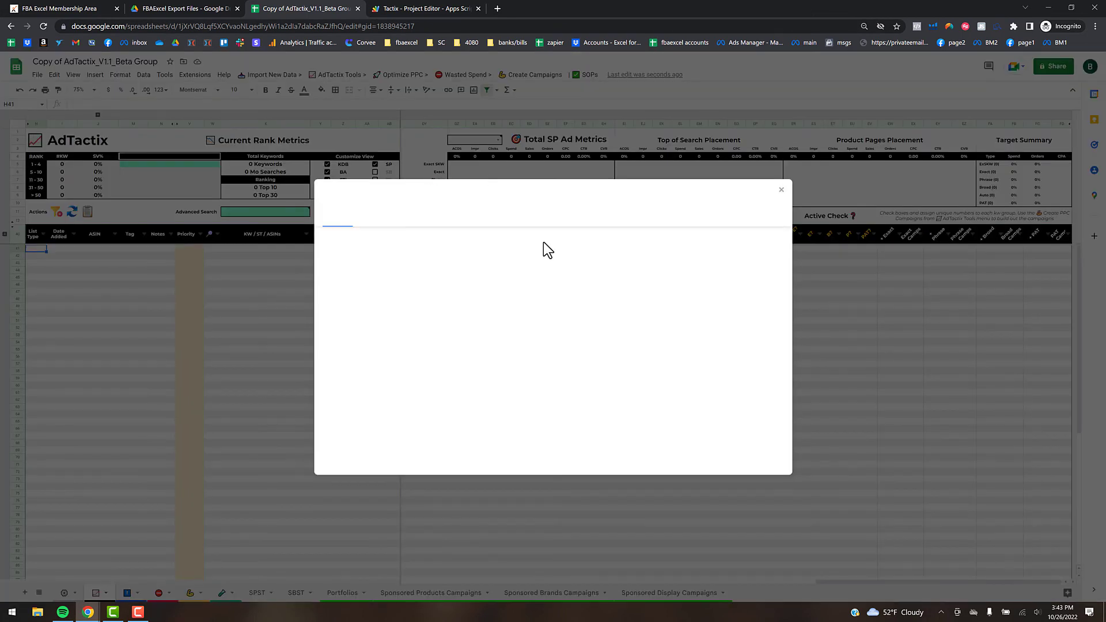
double_click(376, 375)
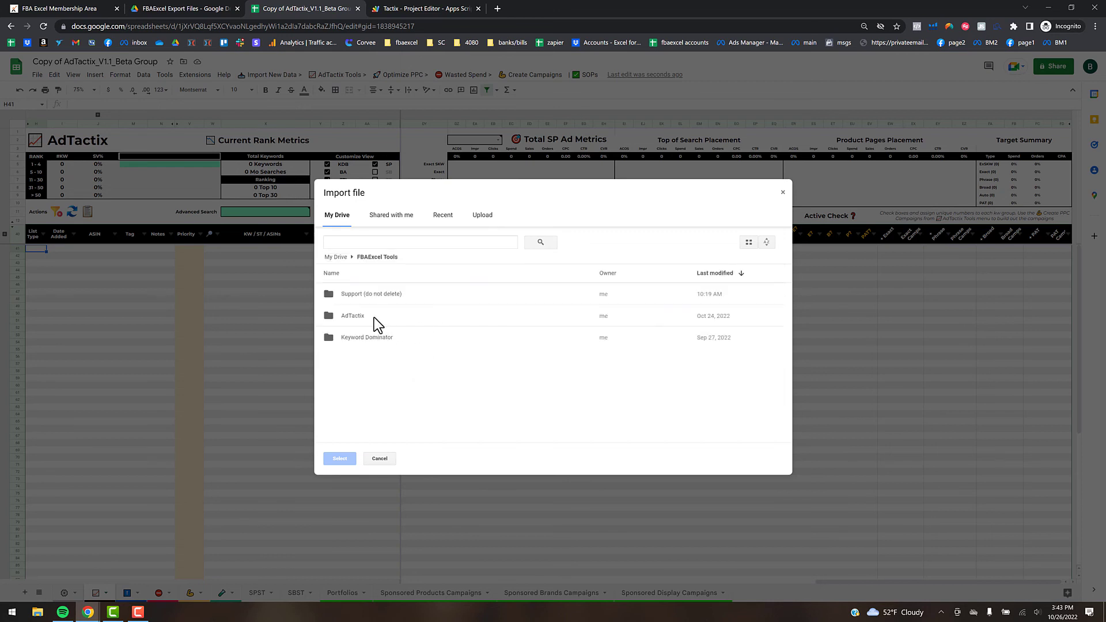
double_click(359, 316)
double_click(399, 315)
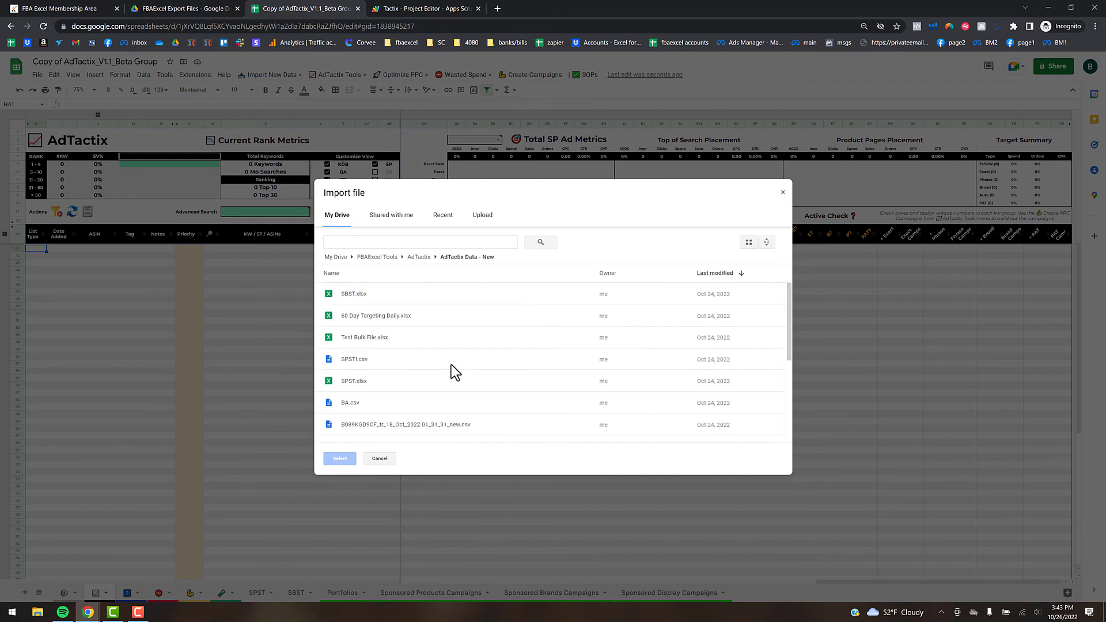
scroll(451, 363, down, 5)
scroll(451, 363, up, 3)
click(445, 365)
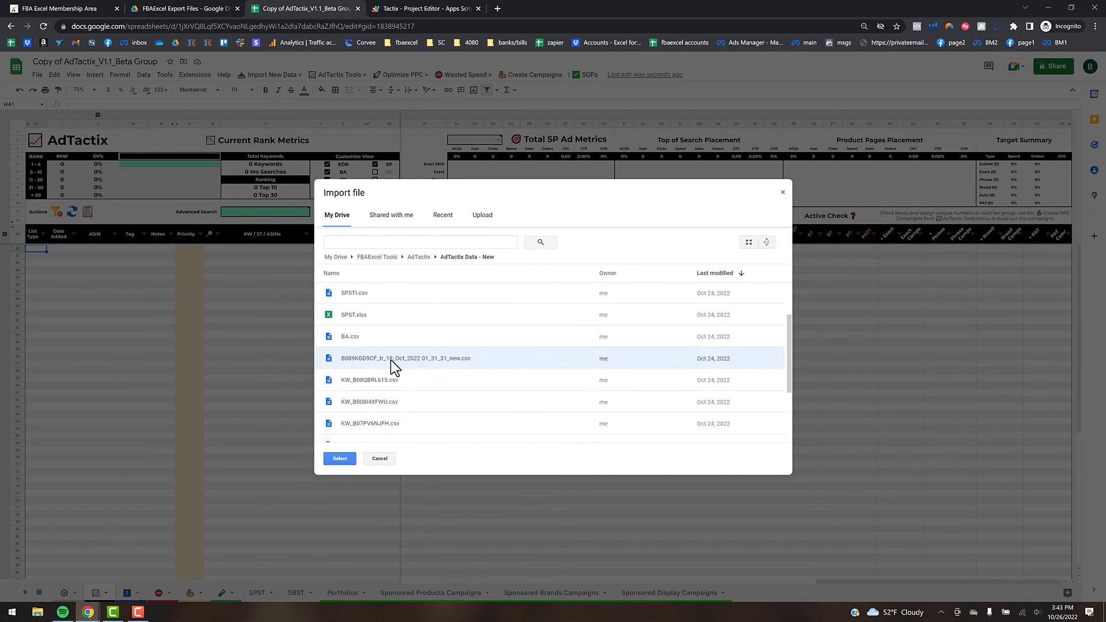
double_click(459, 361)
click(511, 338)
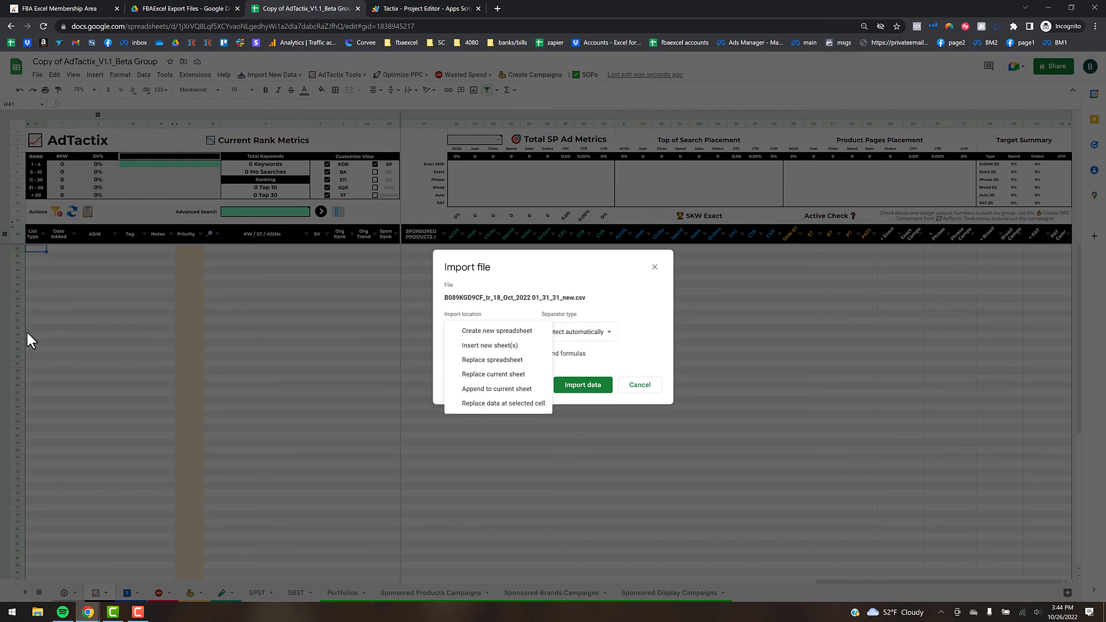
click(502, 403)
click(582, 387)
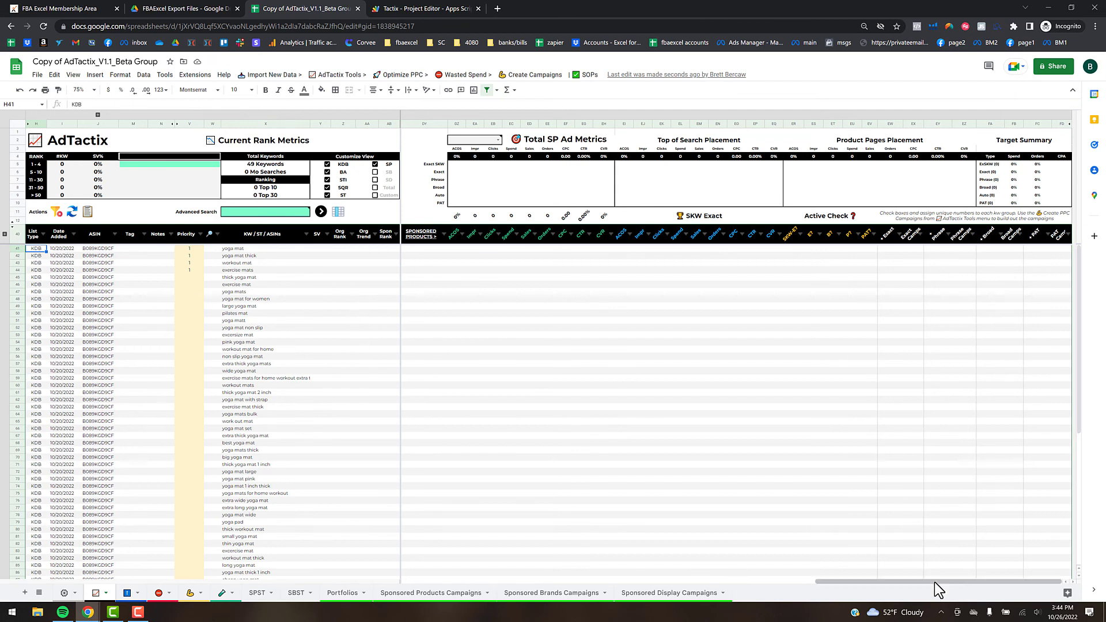
- Pull Keyword Dominator metrics for the 49 keywords via Import New Data (590,422 total searches)
drag(930, 583, 507, 583)
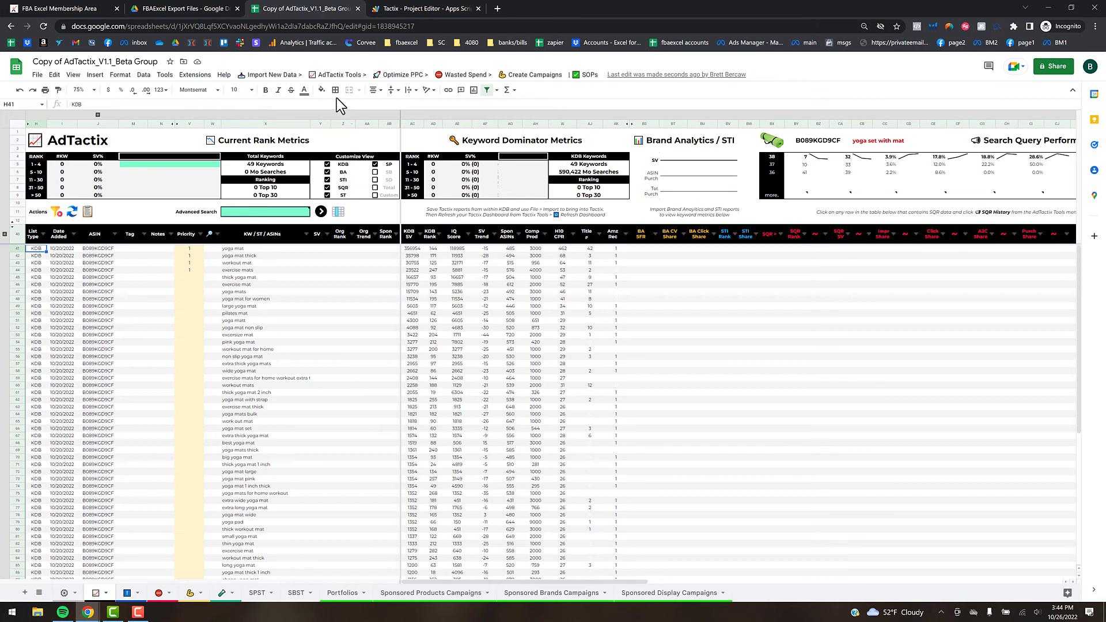
click(259, 75)
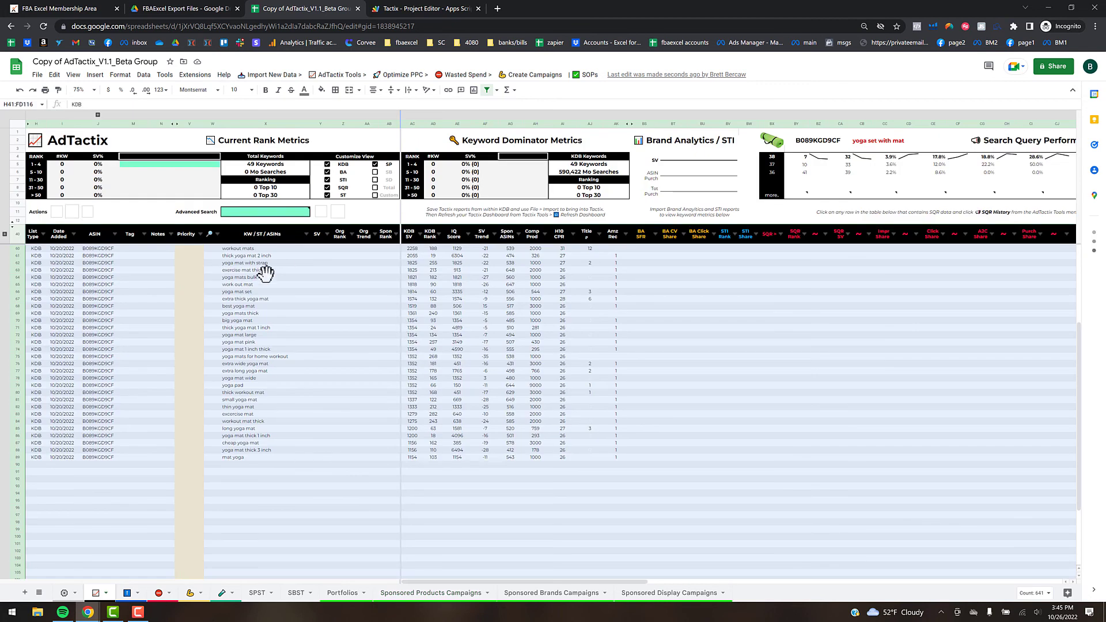
click(361, 399)
scroll(333, 397, up, 6)
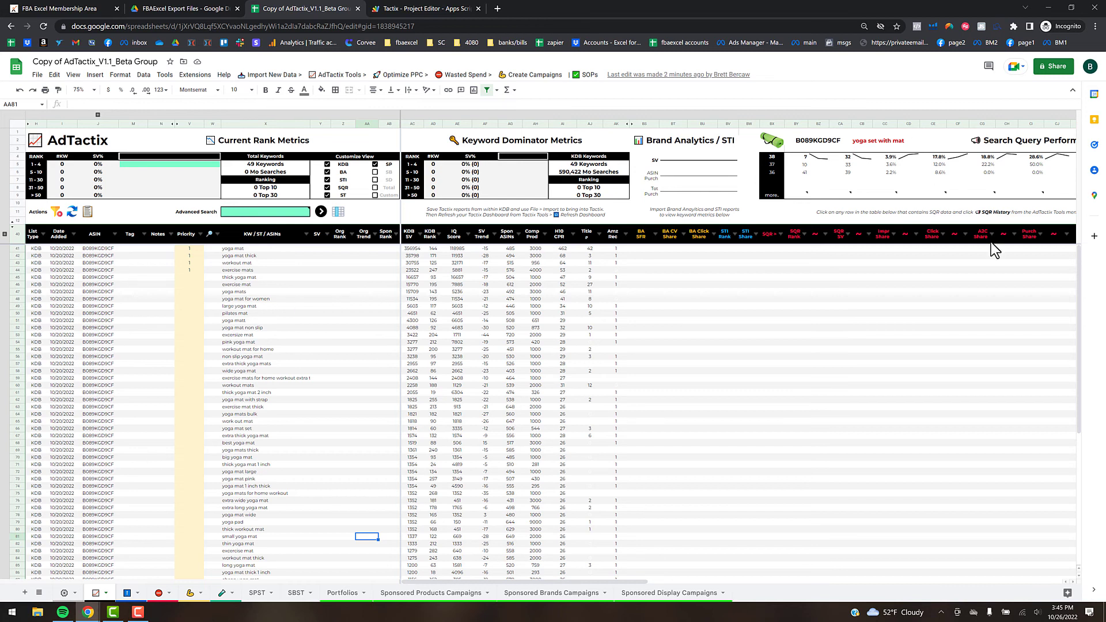
drag(690, 578, 928, 559)
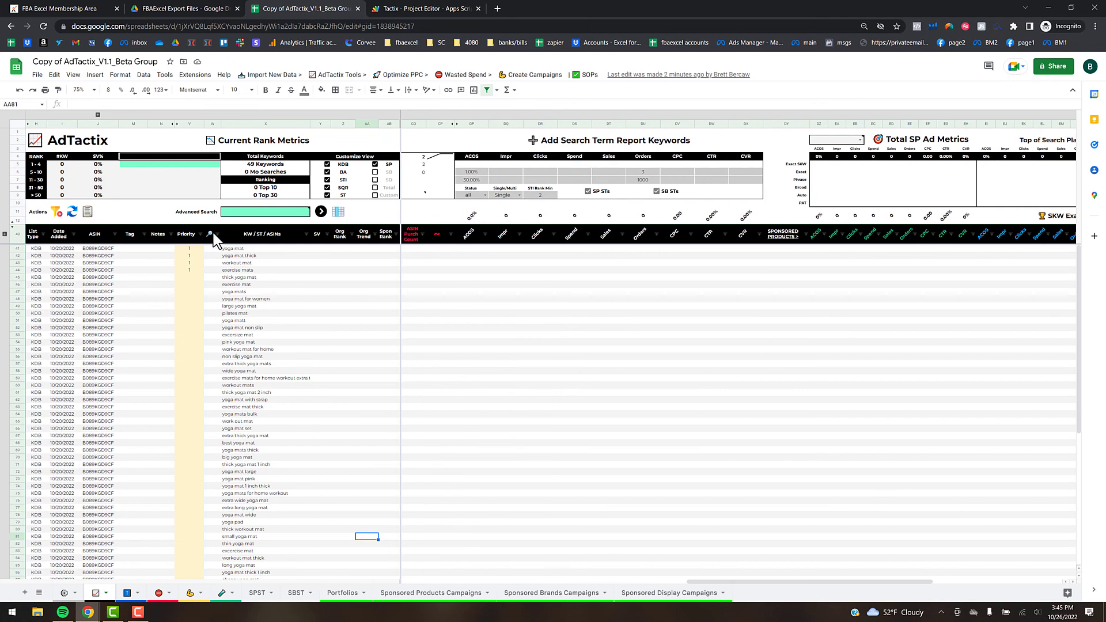
- Run the Actions refresh on the AdTactix dashboard and confirm Yes to fill rank and ad data
click(72, 212)
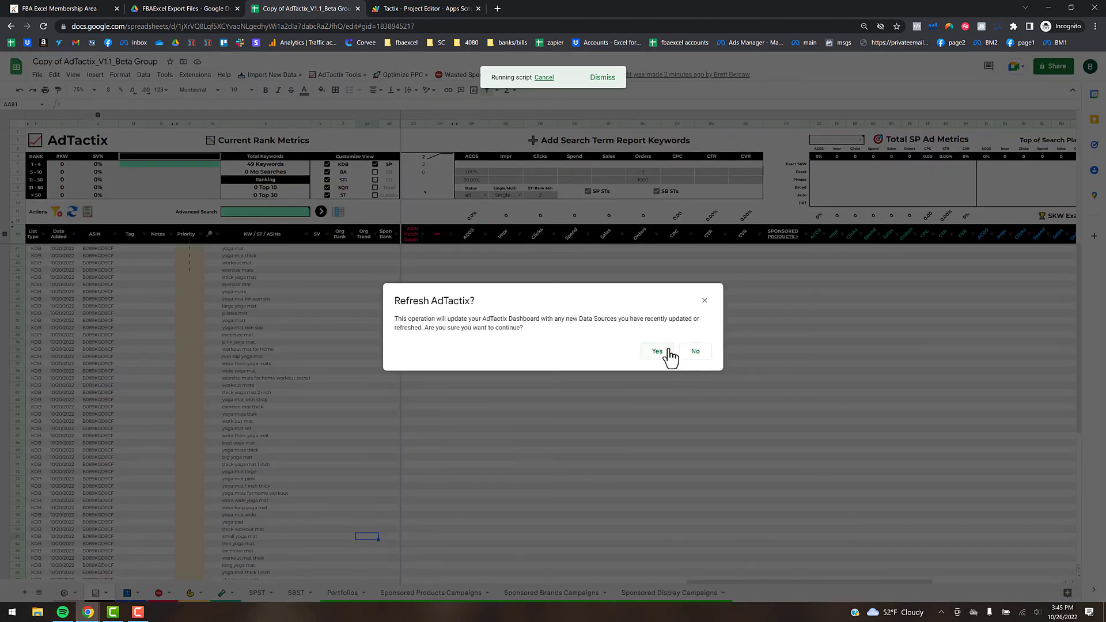
click(657, 351)
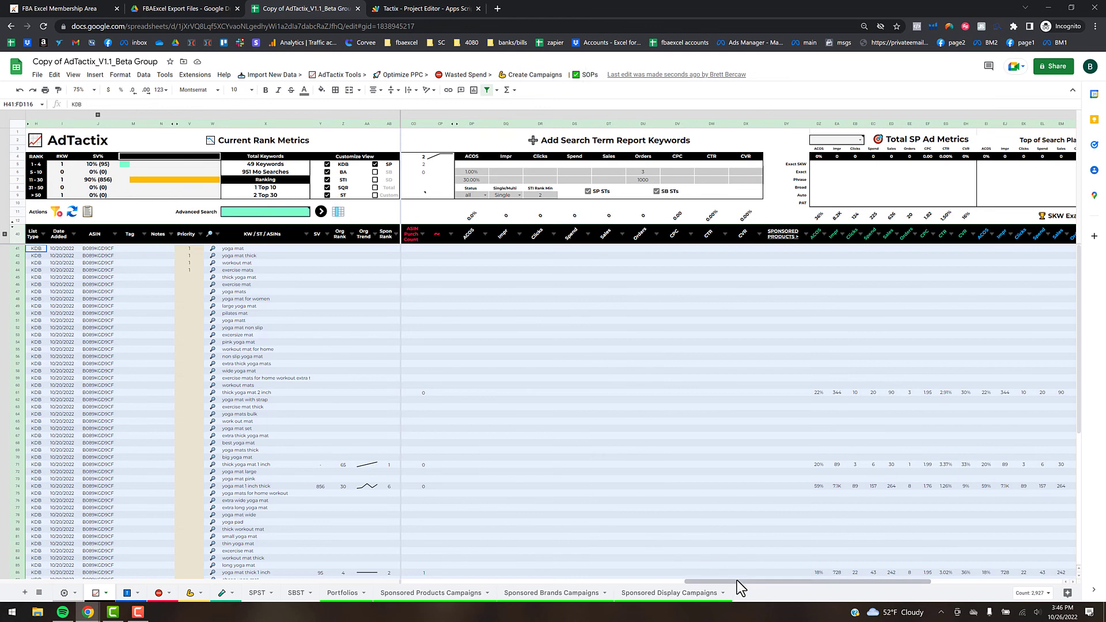
click(153, 293)
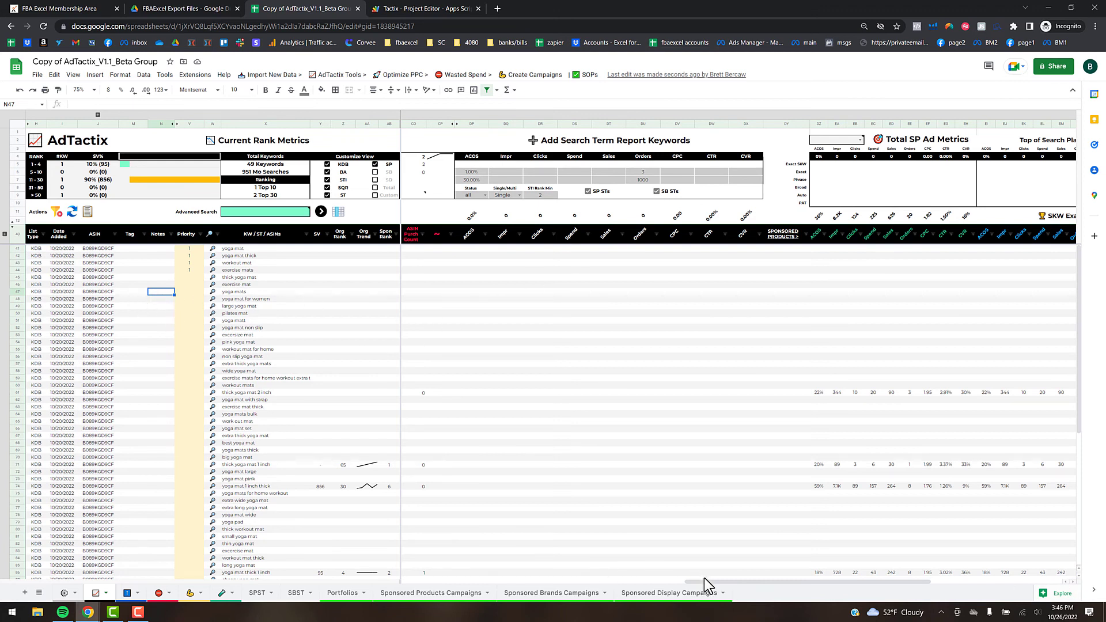
- Clear the STI Rank Min value of 2 and turn on the SB STs search-term option
drag(710, 583, 608, 580)
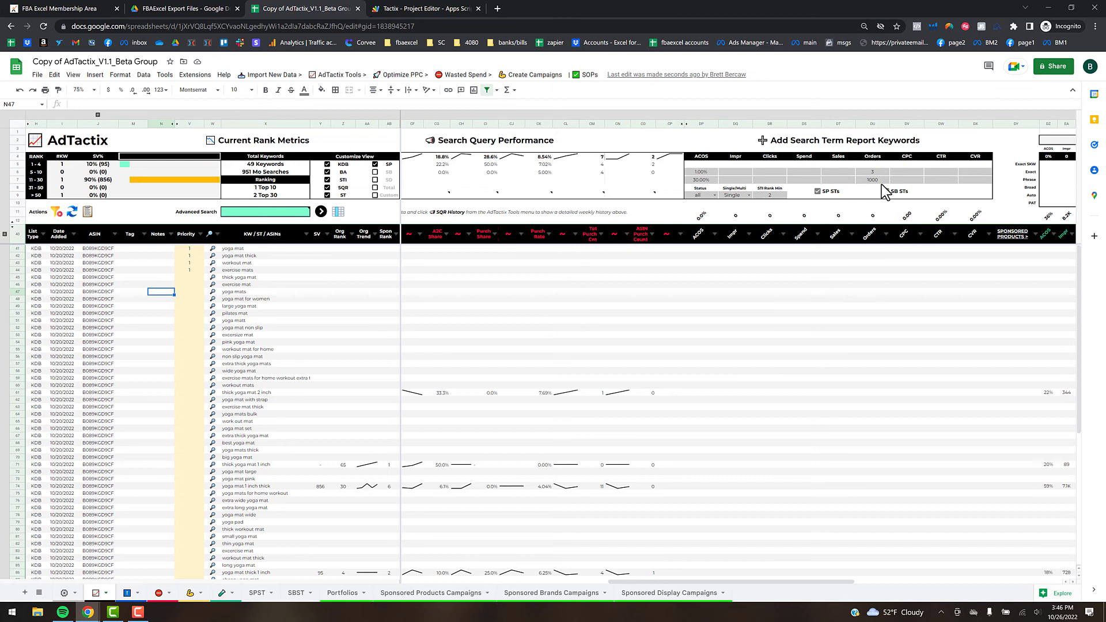
click(771, 195)
key(Delete)
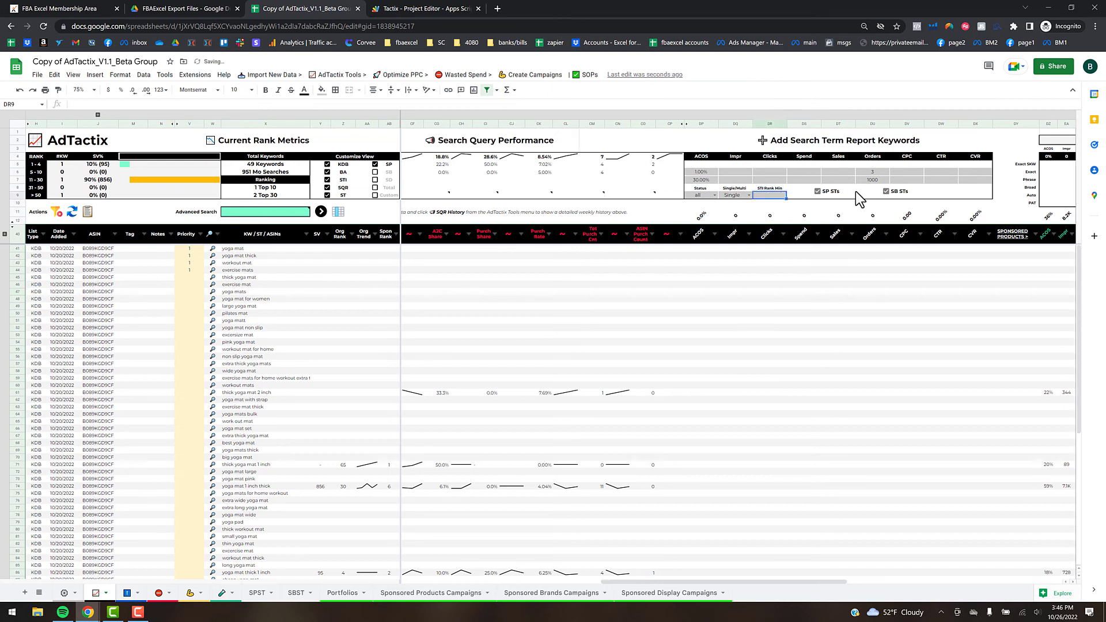
click(948, 189)
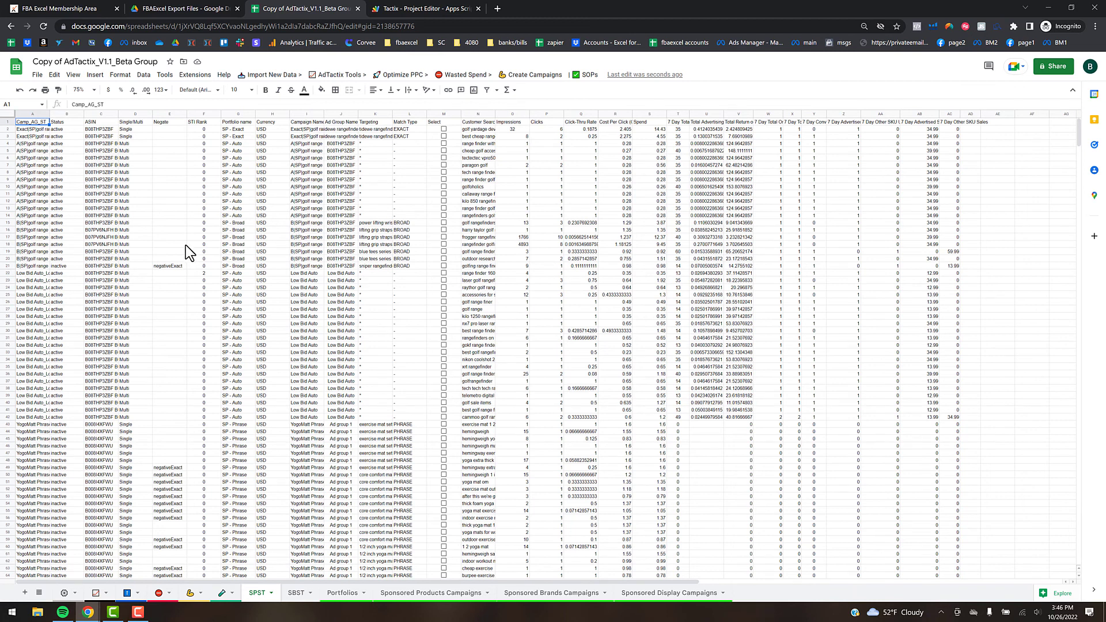
- Select the Single/Multi, Negate and STI Rank columns, then return to the AdTactix dashboard
click(133, 113)
click(164, 113)
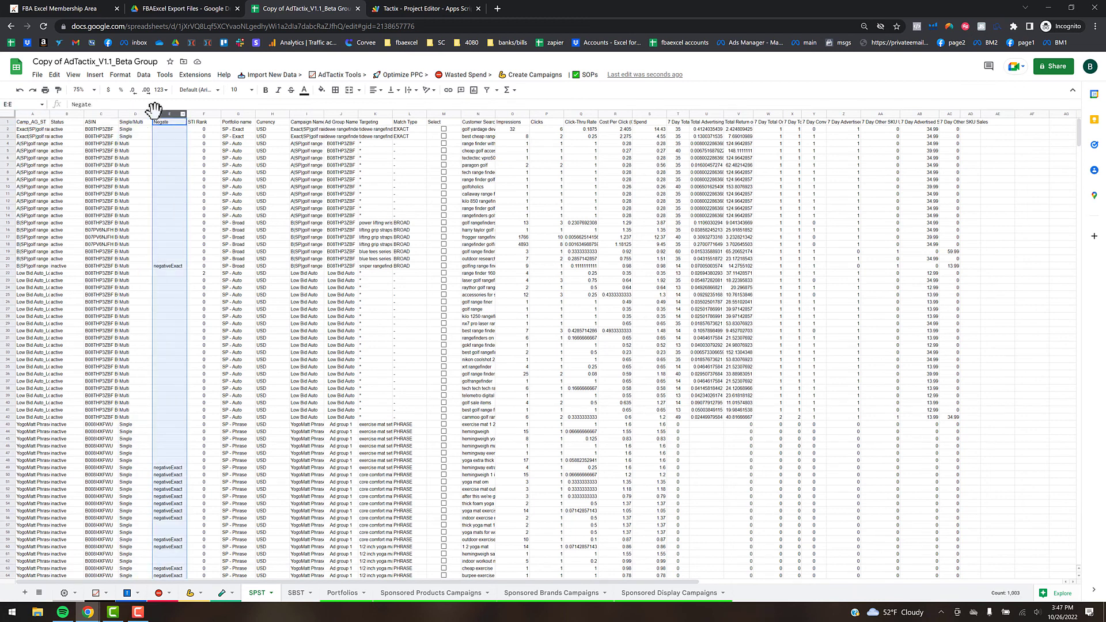
click(195, 114)
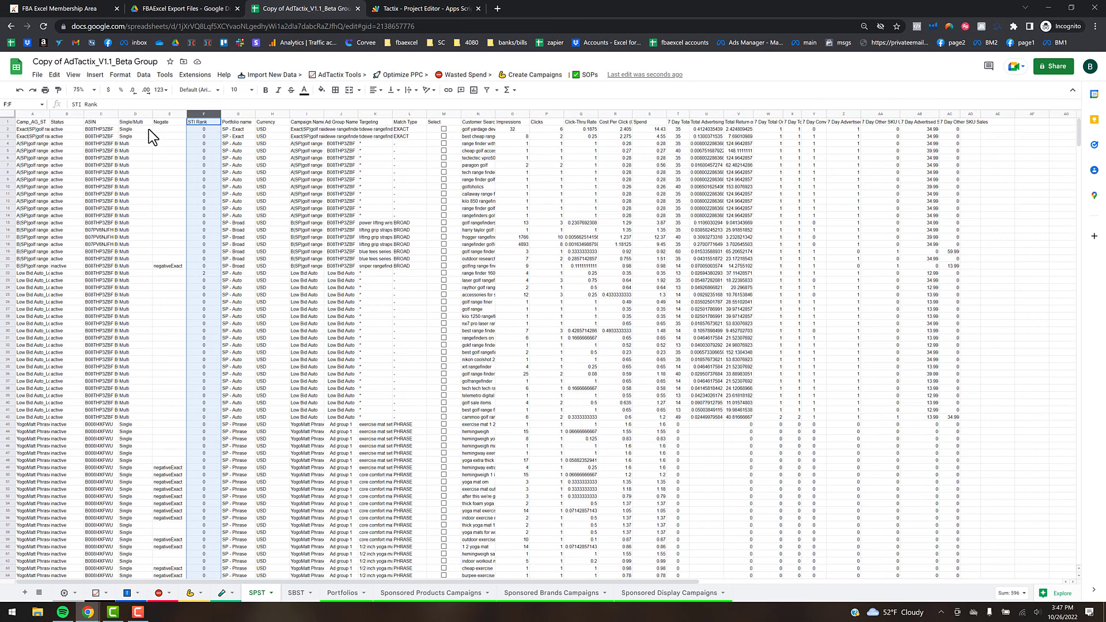
click(95, 594)
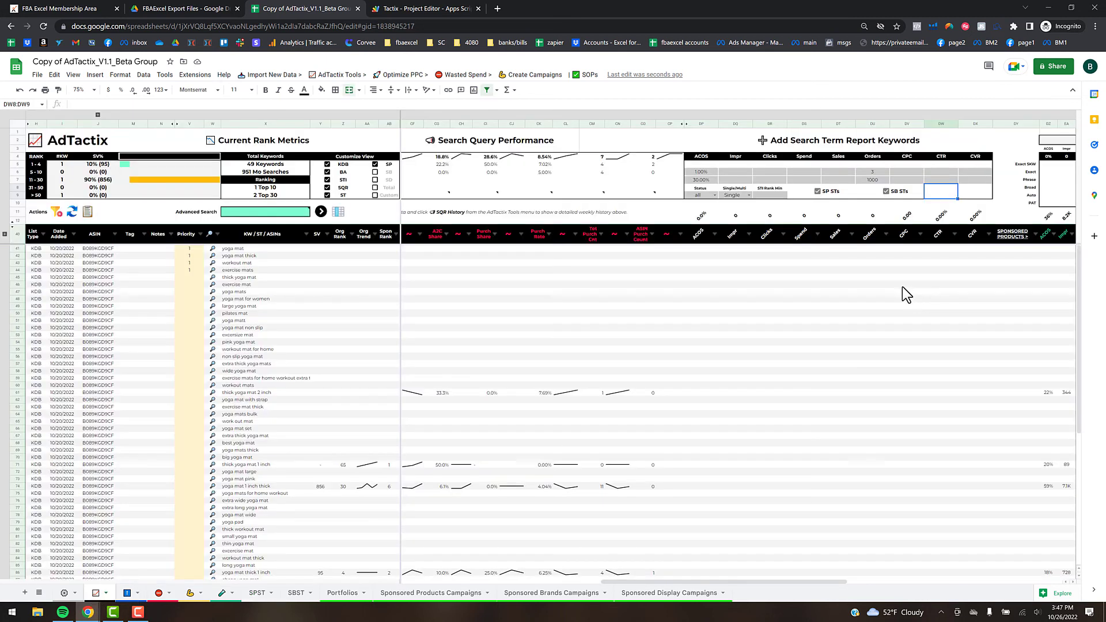
- Run Search Terms > 1) Filter ST Reports (ACOS 0.01–0.3, 3–1000 orders, single) and view SPST
click(338, 75)
mouse_move(381, 188)
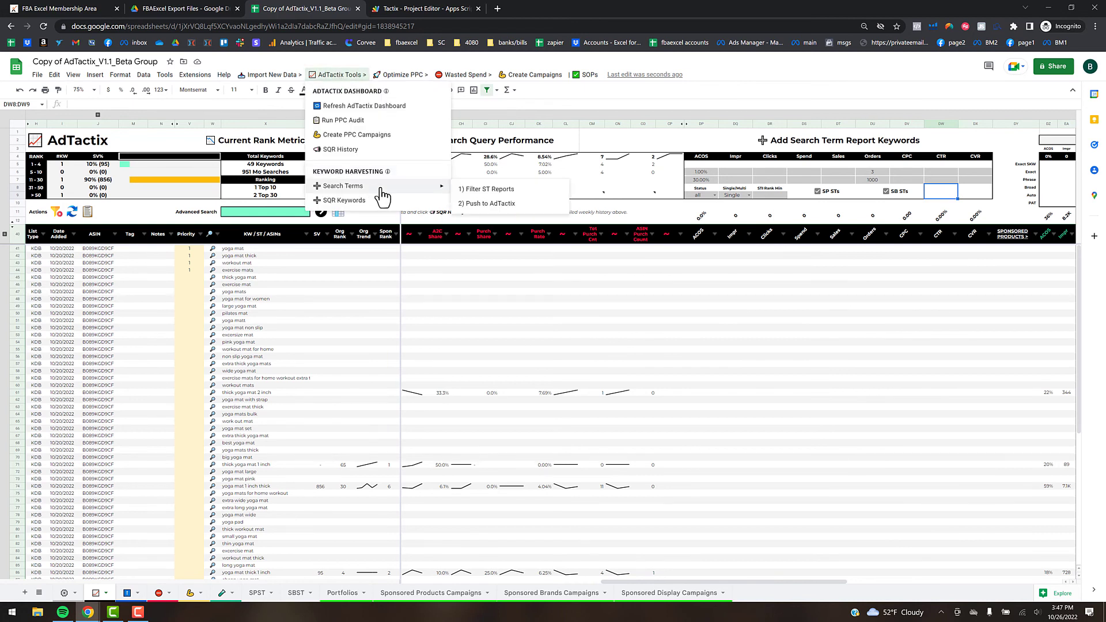
click(489, 190)
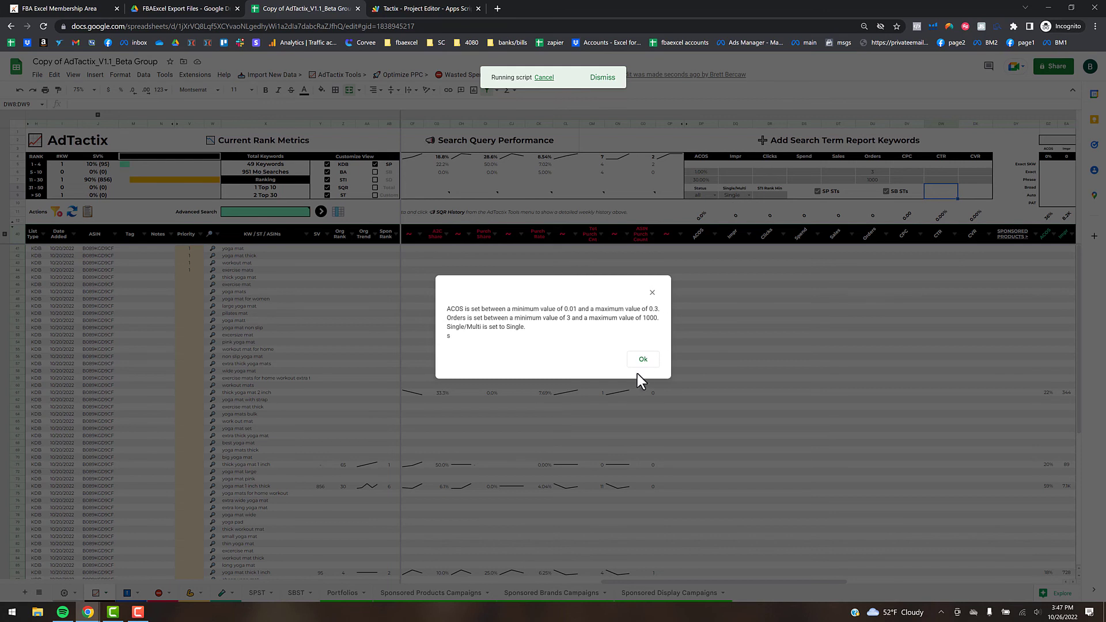
click(643, 359)
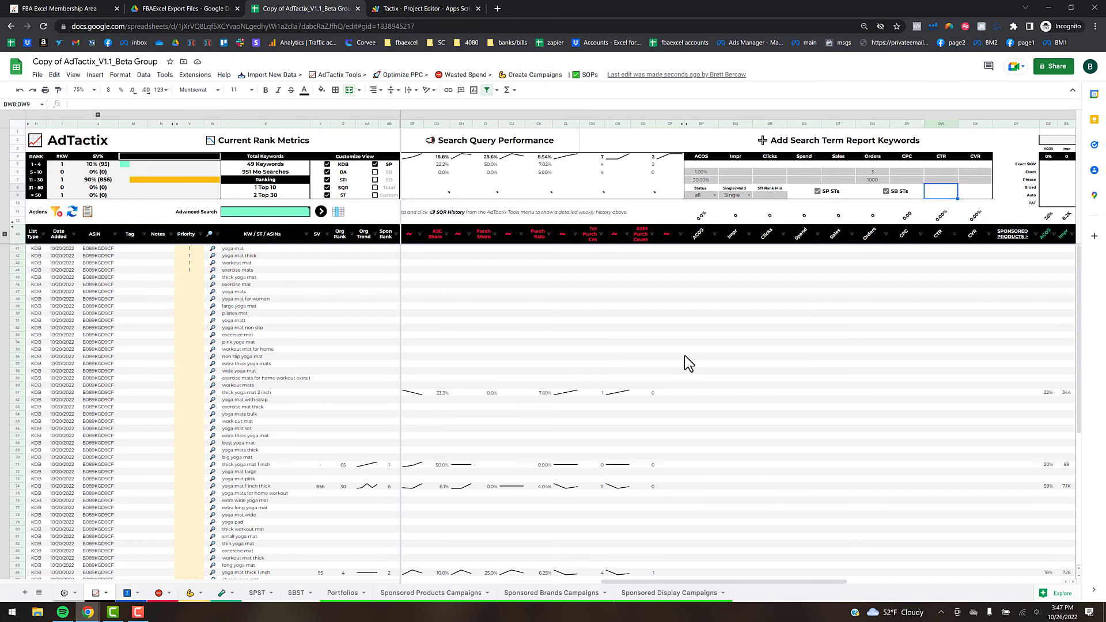
click(259, 593)
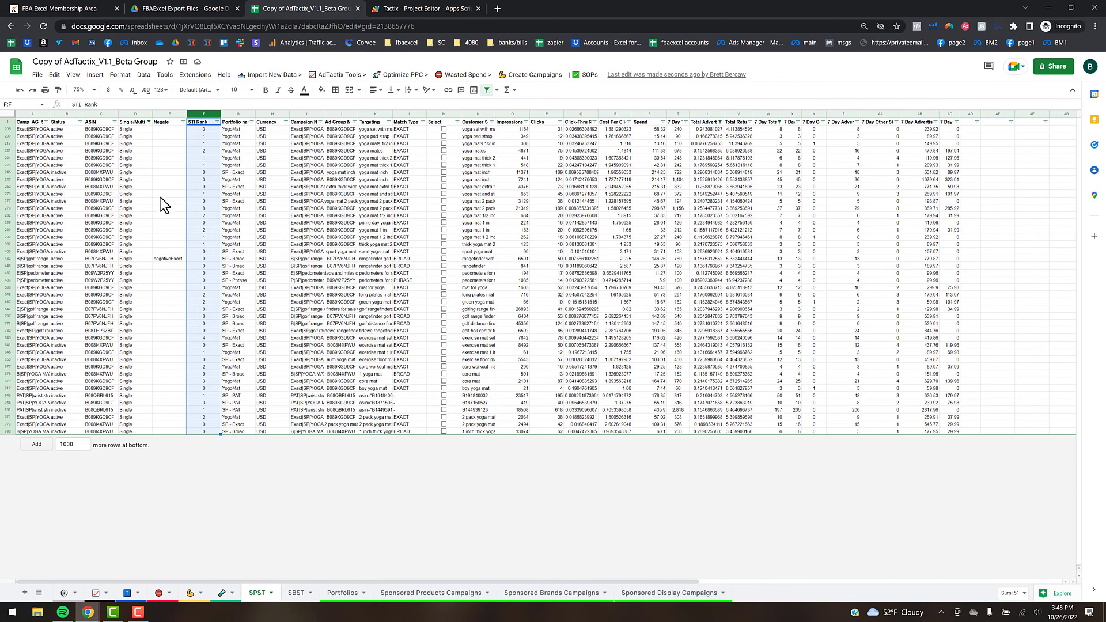
- Filter SPST 7 Day Total Orders to 5–1000 and tick Select on every remaining row
click(136, 112)
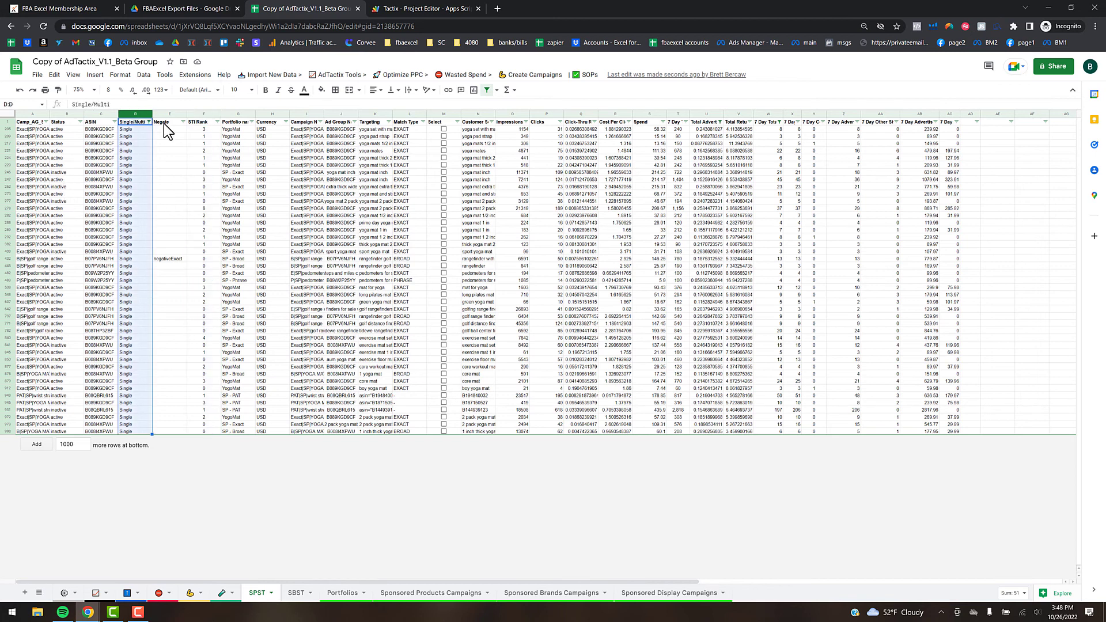
click(102, 130)
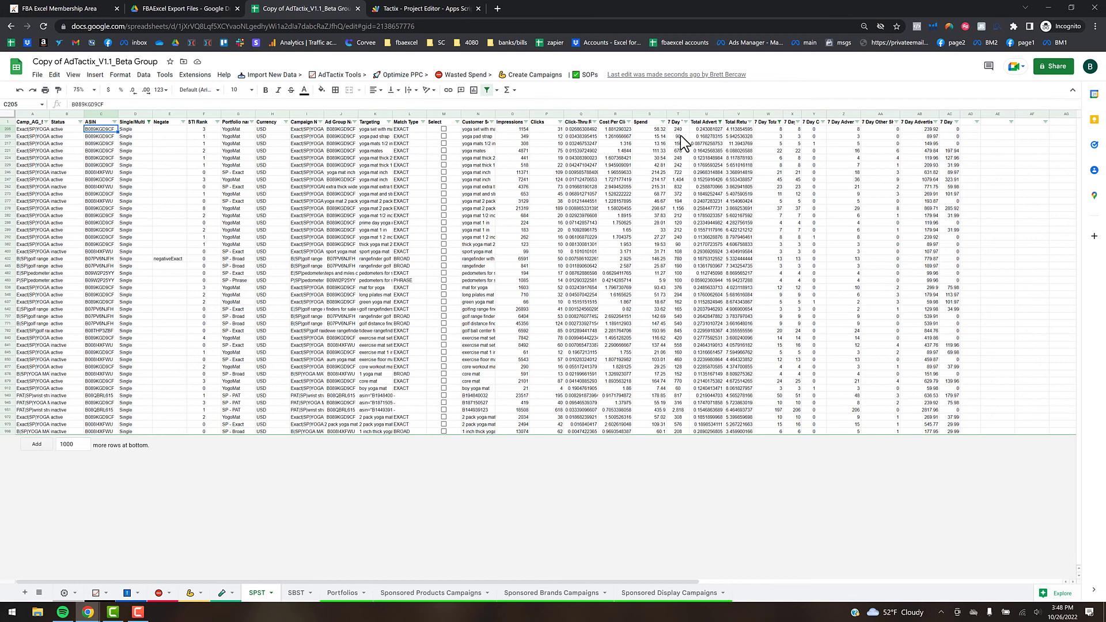
click(767, 122)
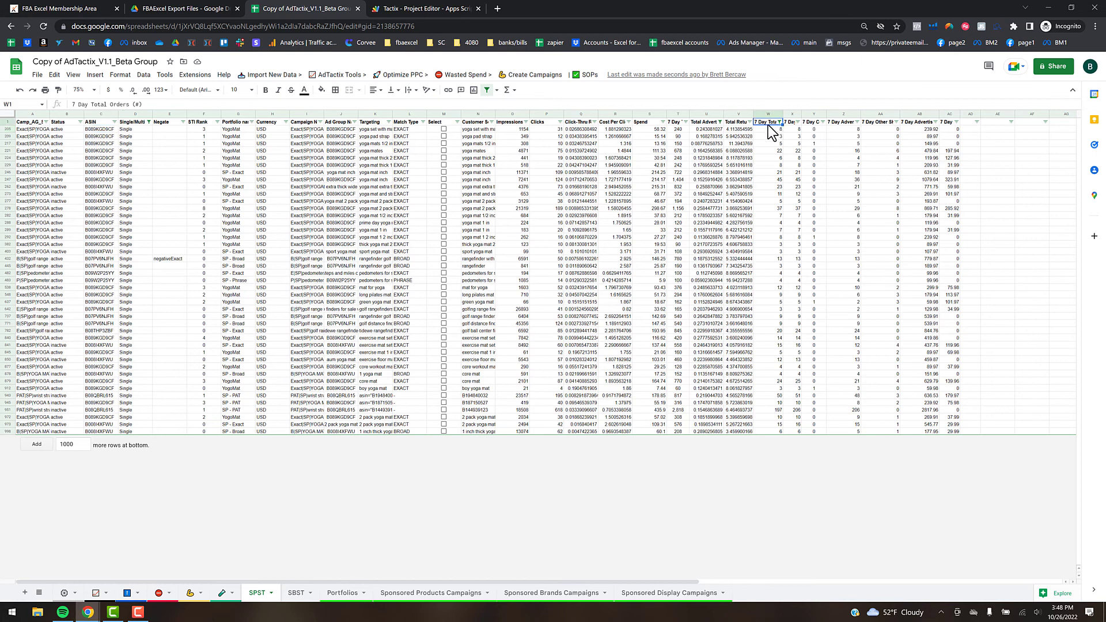
click(779, 122)
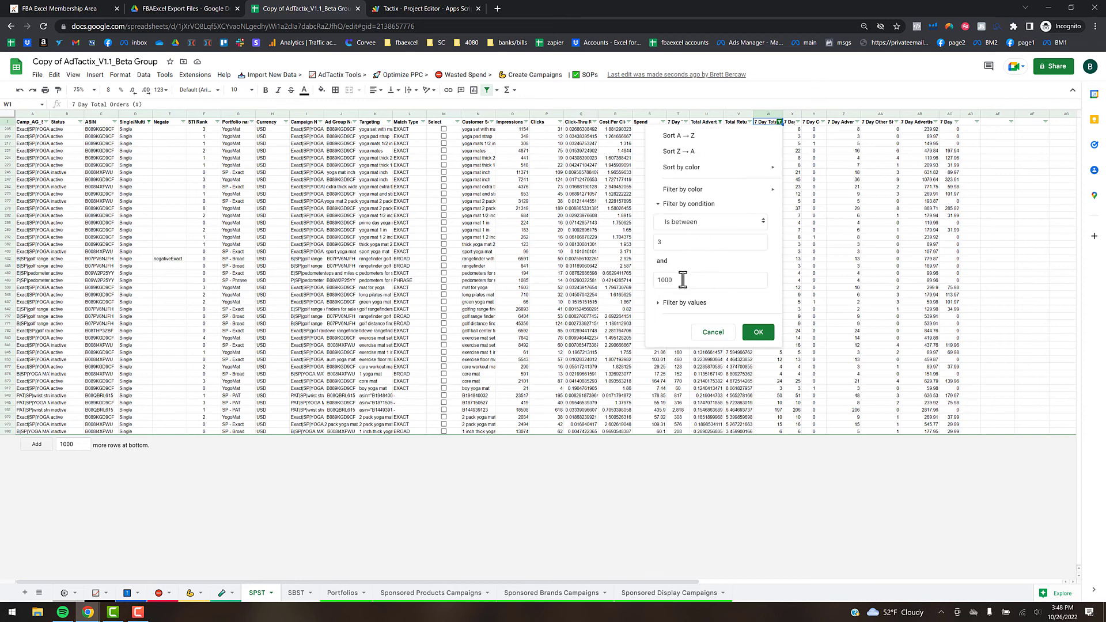
click(678, 243)
drag(679, 242, 646, 244)
click(759, 332)
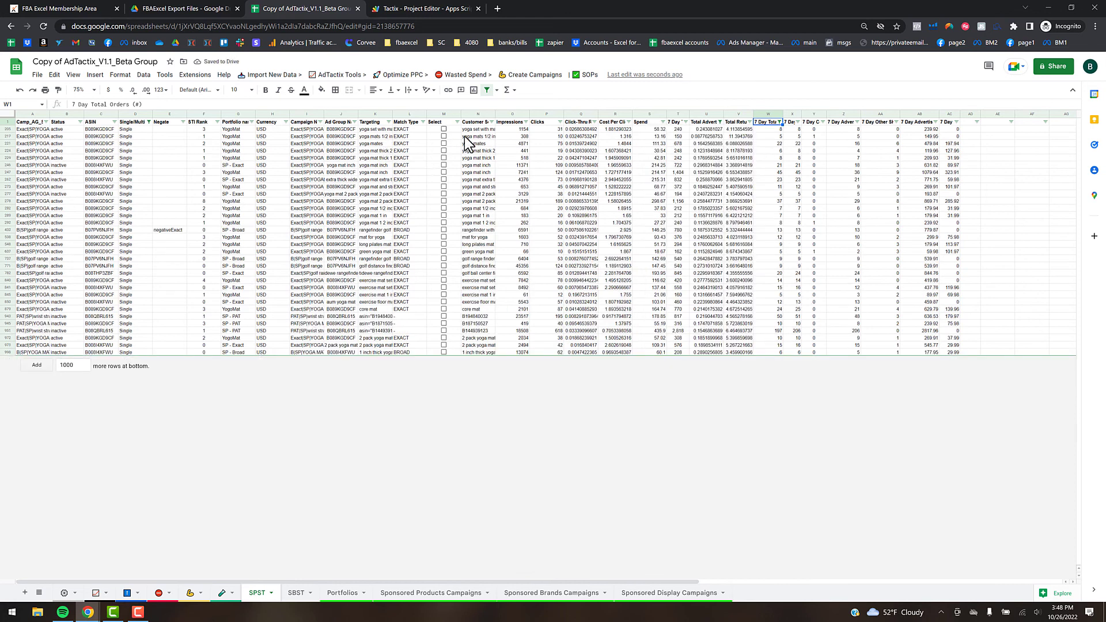
drag(444, 129, 452, 349)
key(space)
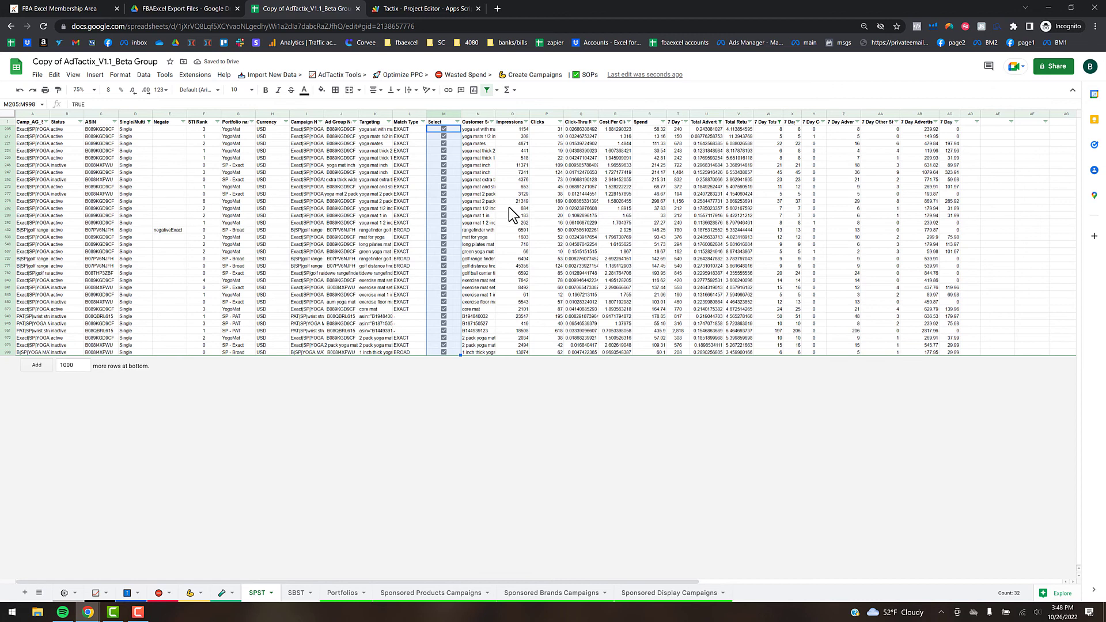
- Widen the Customer Search Term column so full yoga-mat search phrases show
click(481, 113)
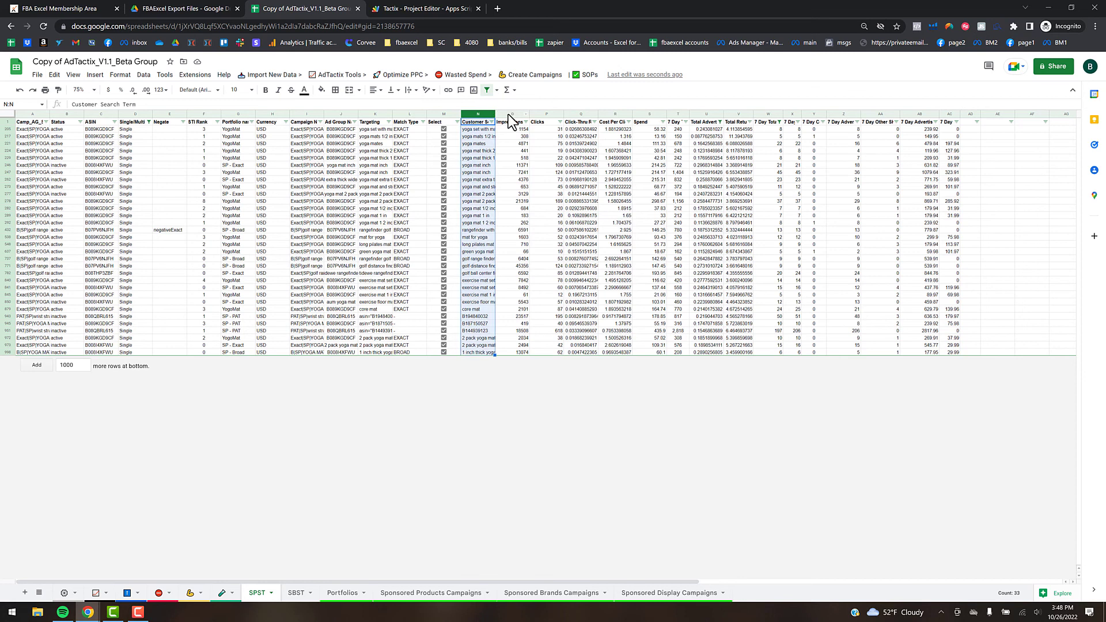
click(505, 114)
drag(494, 114, 557, 129)
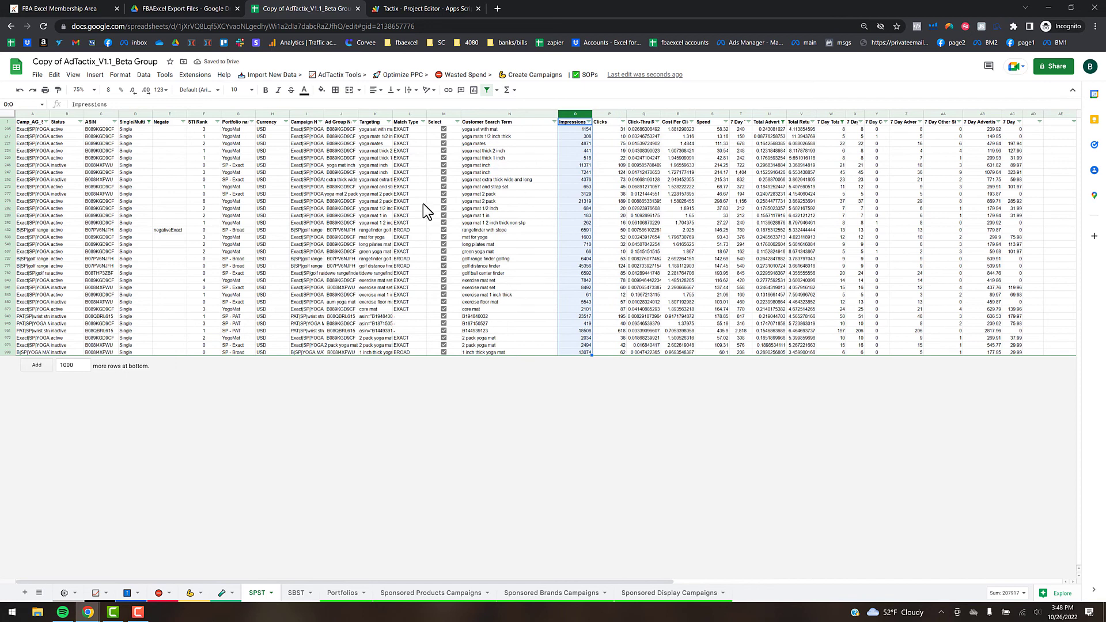
click(378, 129)
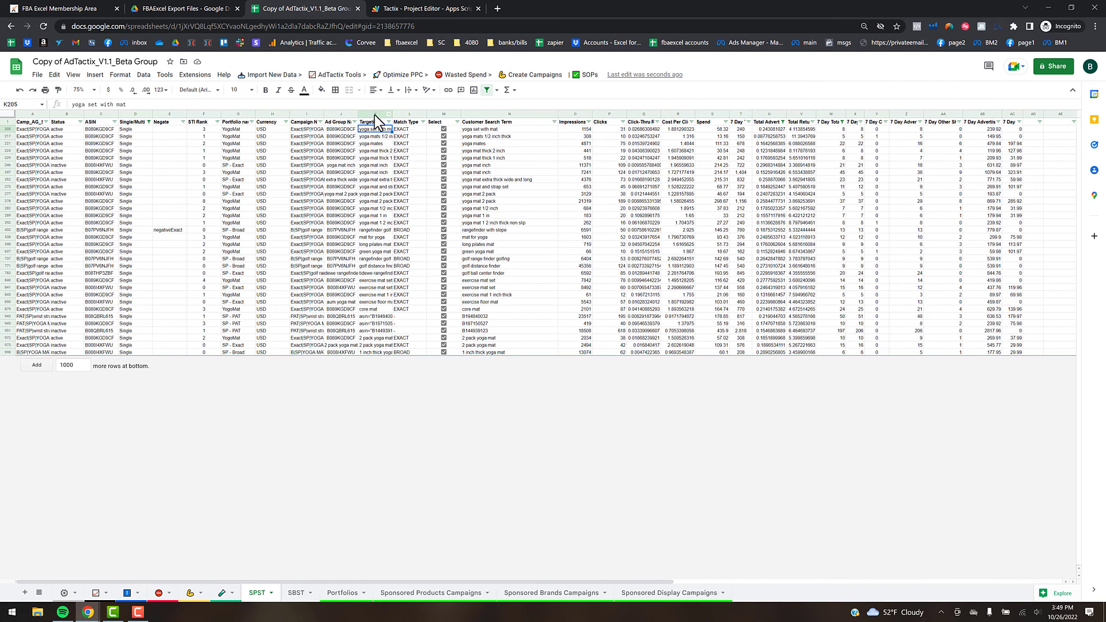
click(339, 75)
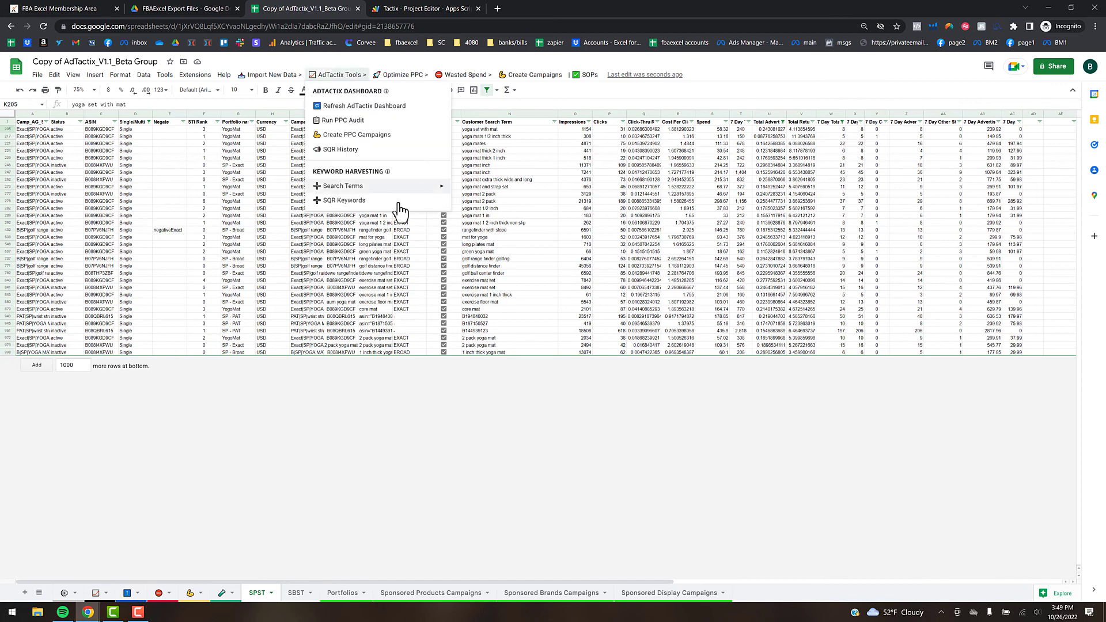
- Run Search Terms > 2) Push to AdTactix, adding the ticked terms as ST rows dated 10/26/2022
mouse_move(393, 190)
click(491, 204)
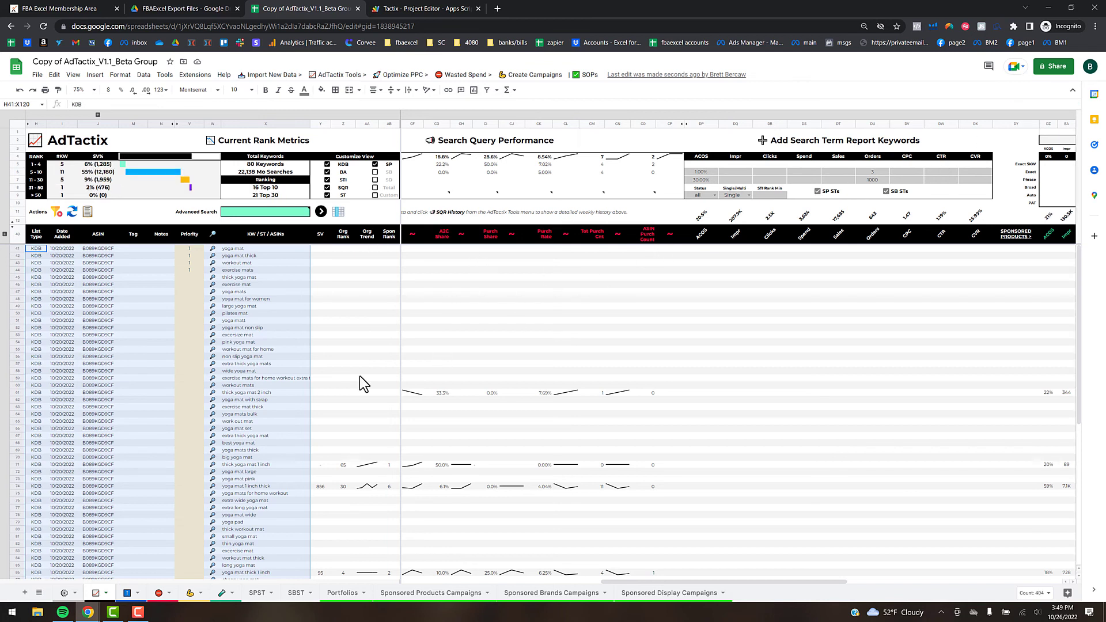
scroll(319, 406, down, 5)
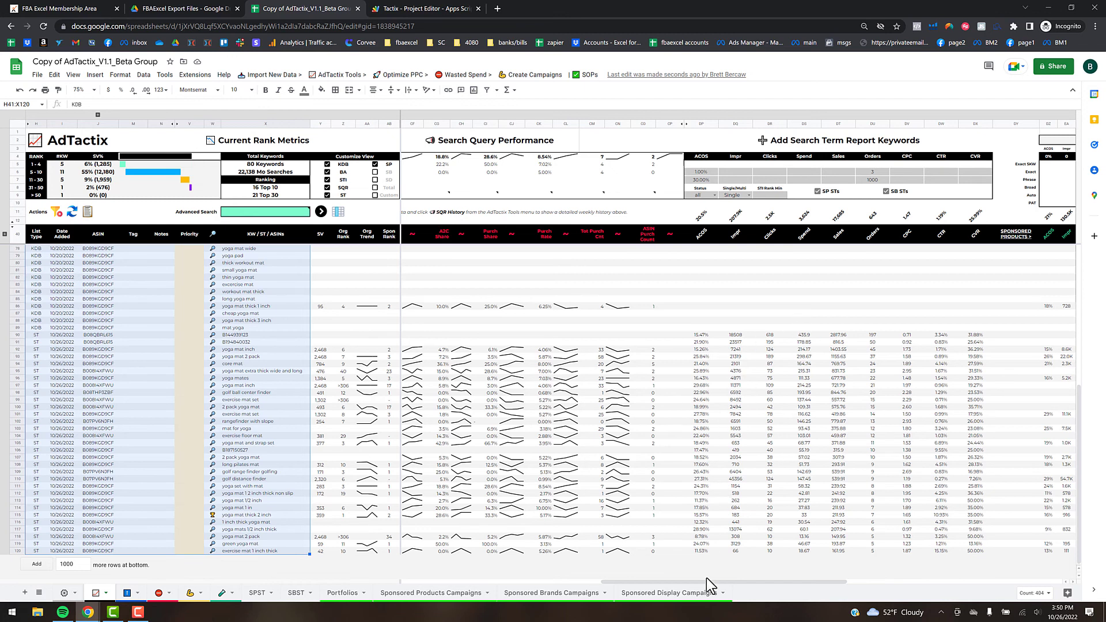
drag(708, 582, 745, 565)
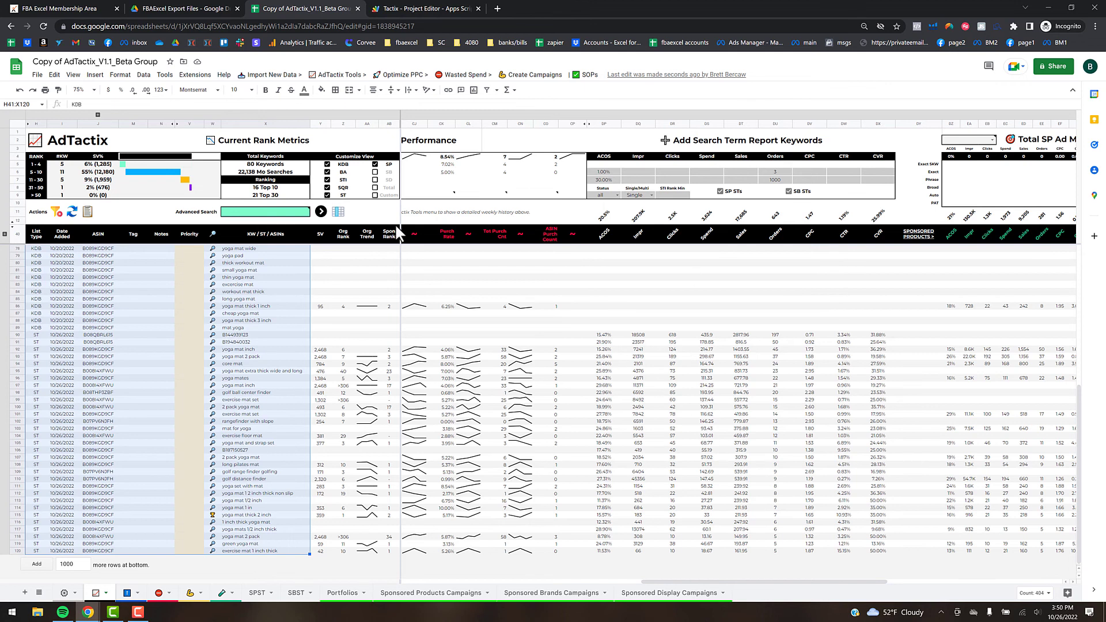
- Untick ST in Customize View and refresh so ST rows show search query and top-of-search figures
click(327, 195)
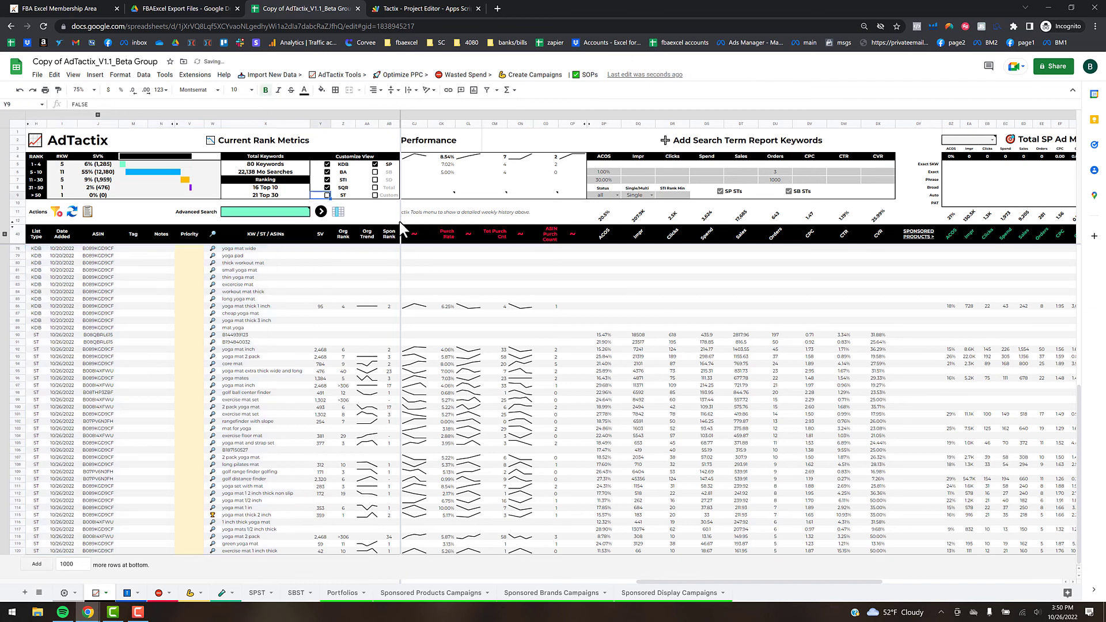
click(339, 215)
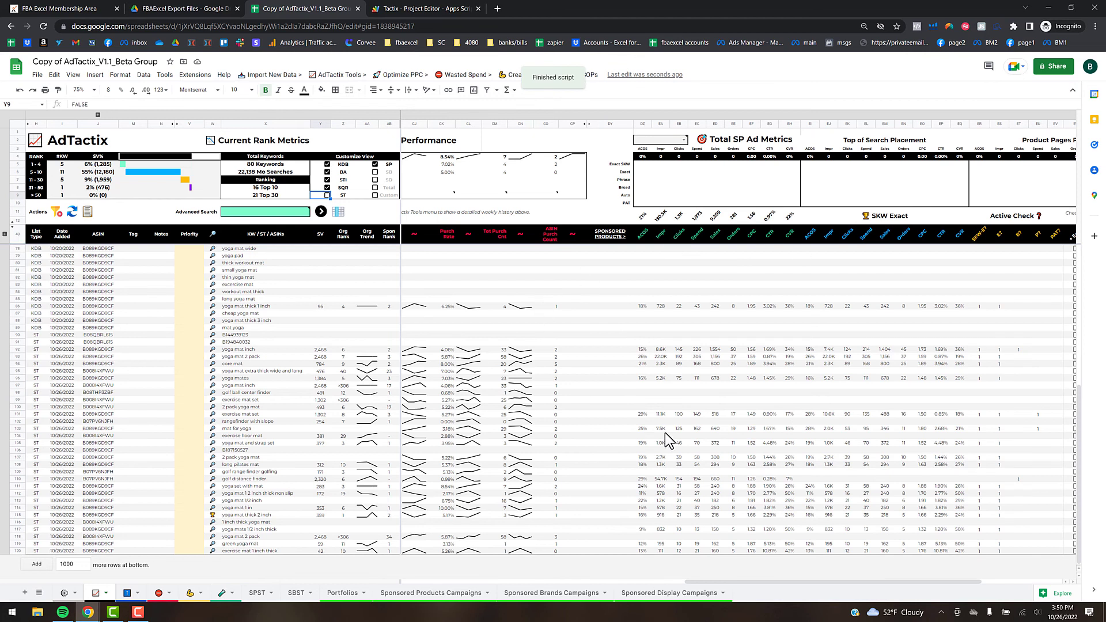
drag(728, 582, 593, 577)
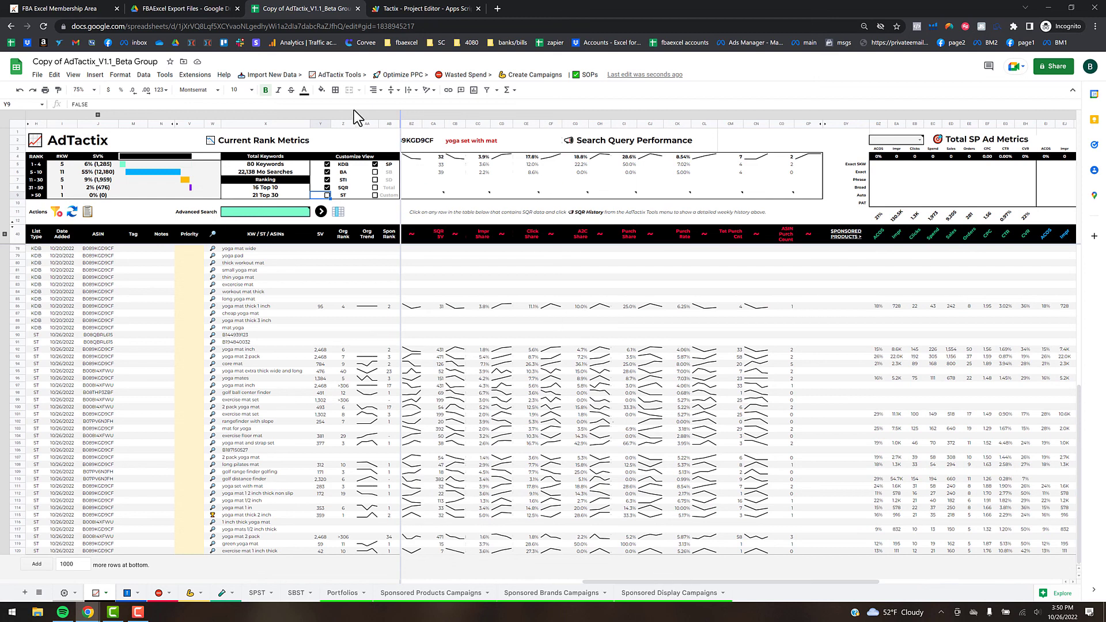
click(341, 78)
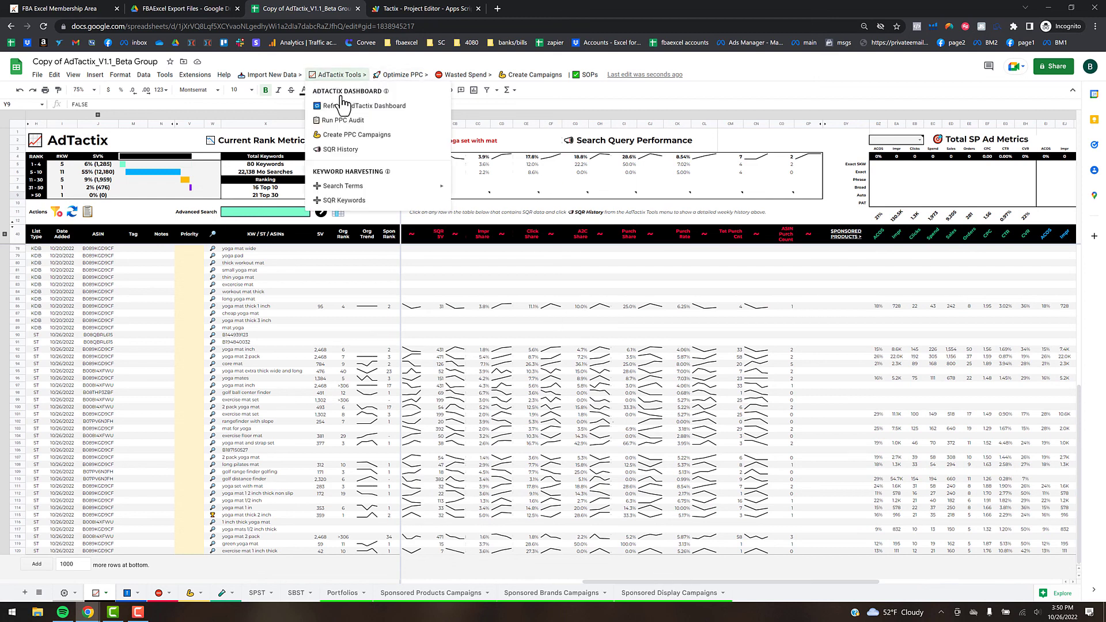
- Run AdTactix Tools > SQR Keywords, adding SQR rows to reach 600 keywords and 307,478 searches
click(344, 201)
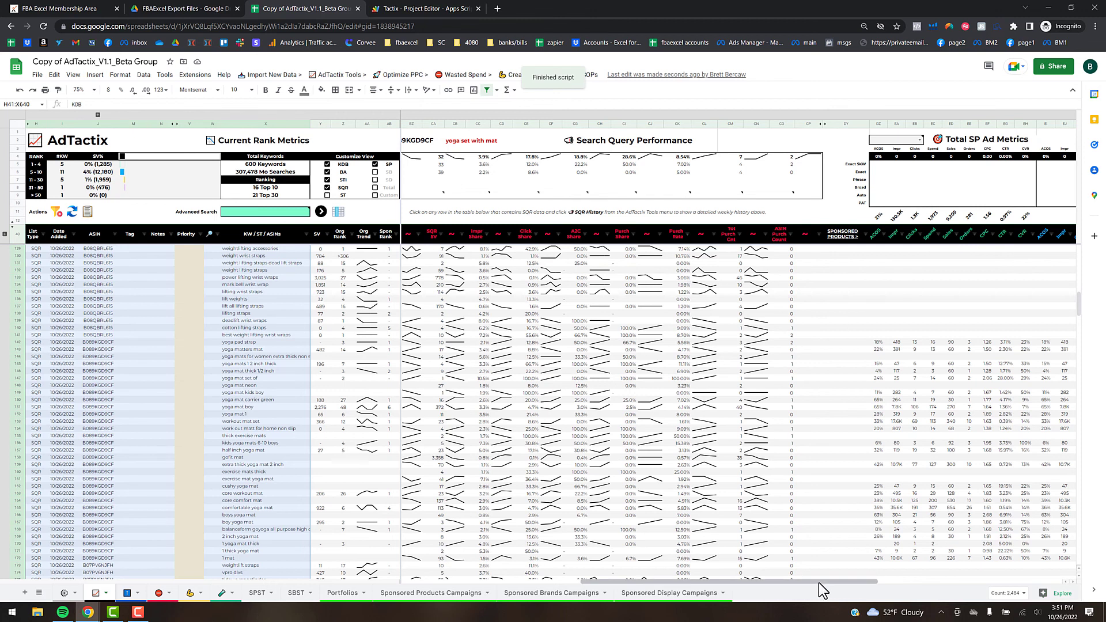
drag(818, 583, 810, 582)
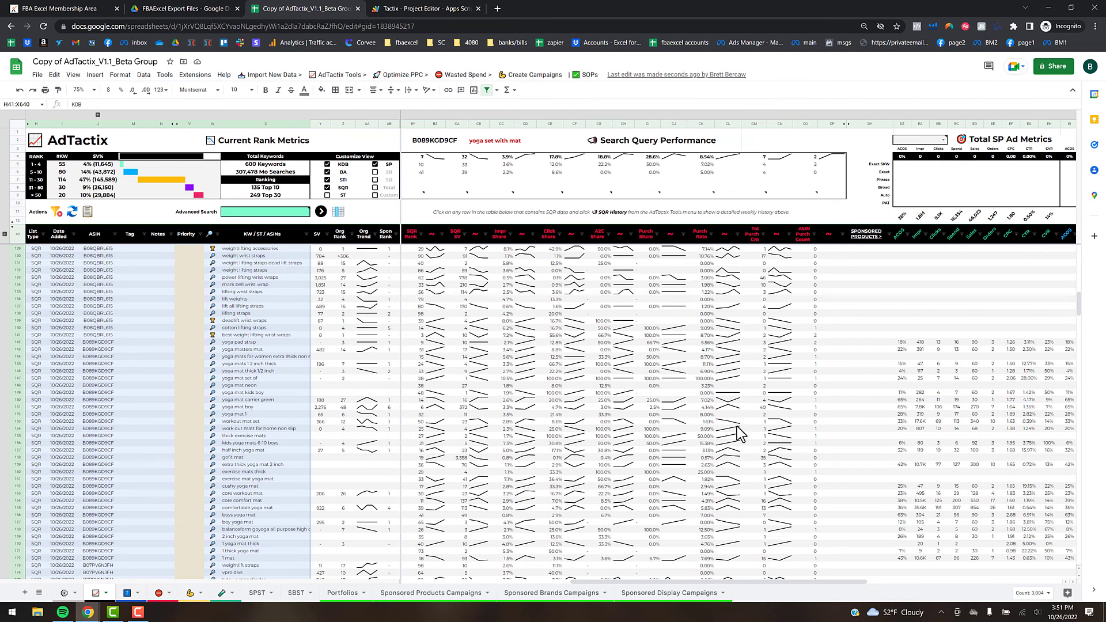
drag(749, 582, 833, 575)
drag(716, 576, 674, 570)
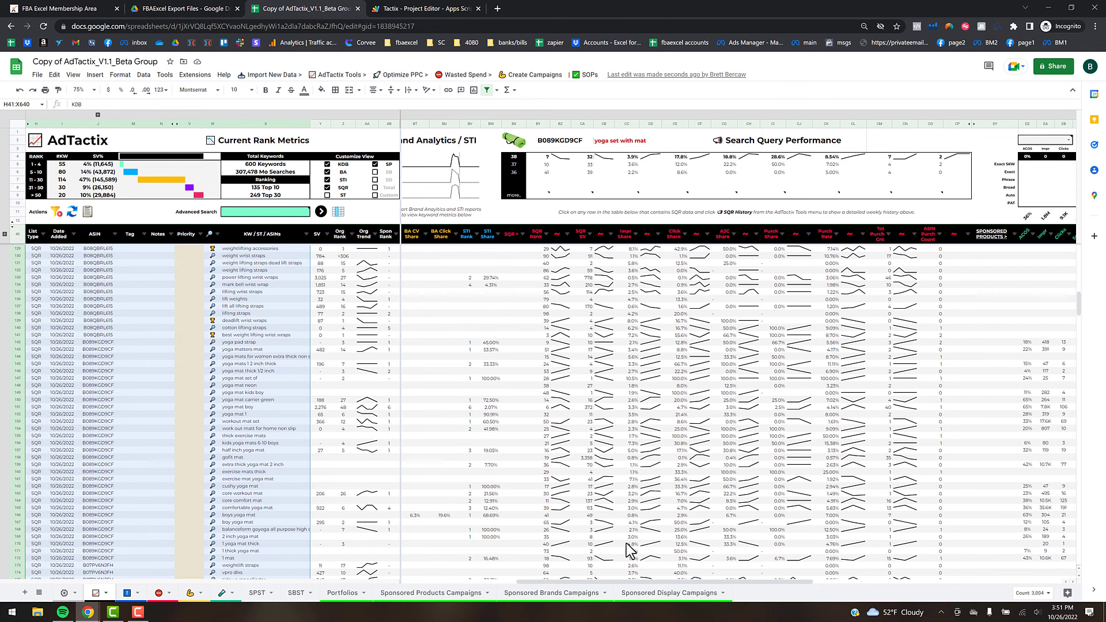
drag(617, 582, 800, 566)
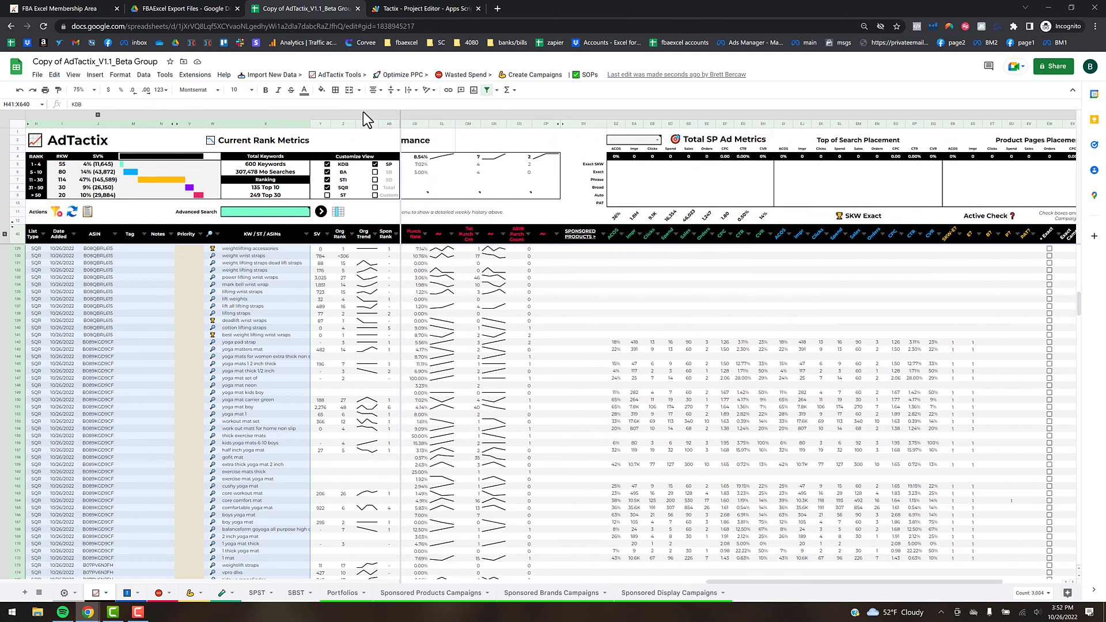
click(349, 75)
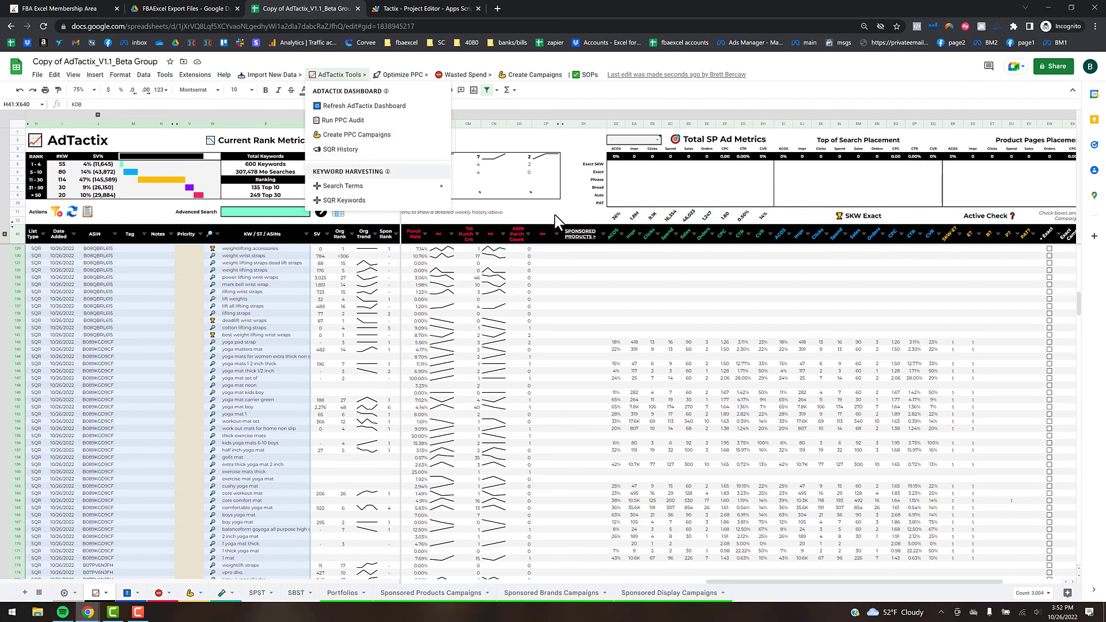
- Select the 'mark bell wrist wrap' row and run SQR History to show its weekly search query history
click(685, 315)
drag(798, 583, 614, 578)
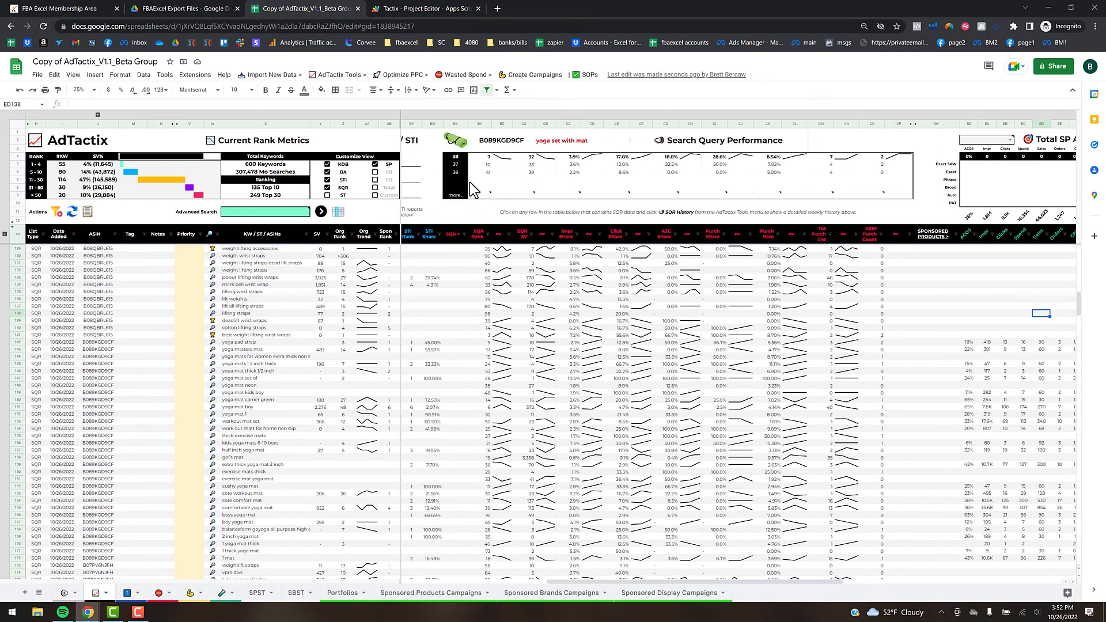
click(502, 285)
click(341, 75)
click(345, 154)
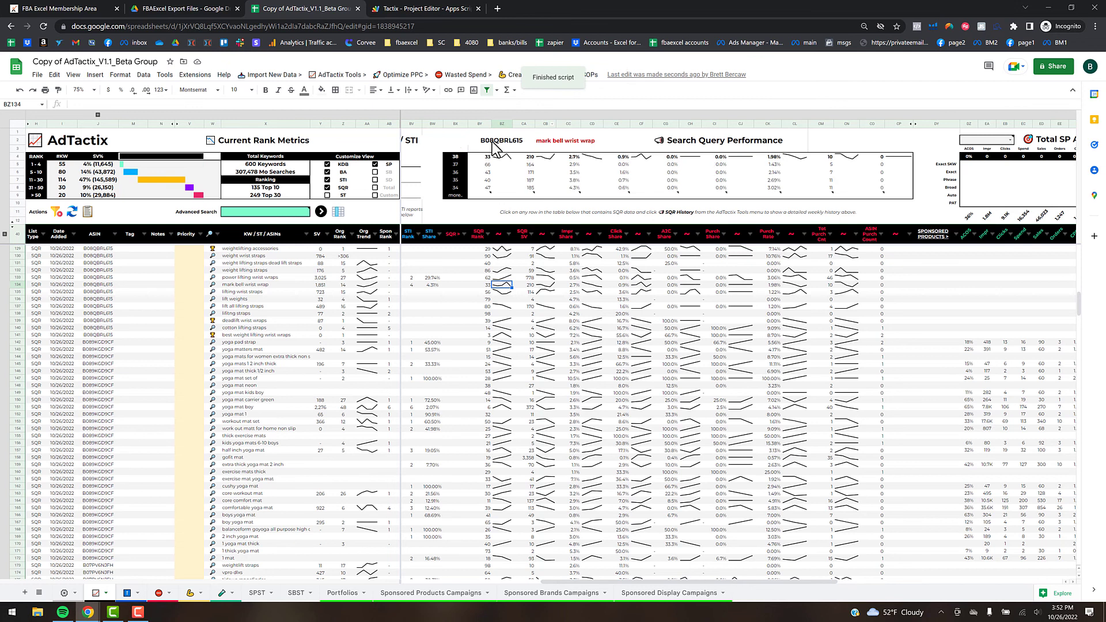
mouse_move(479, 143)
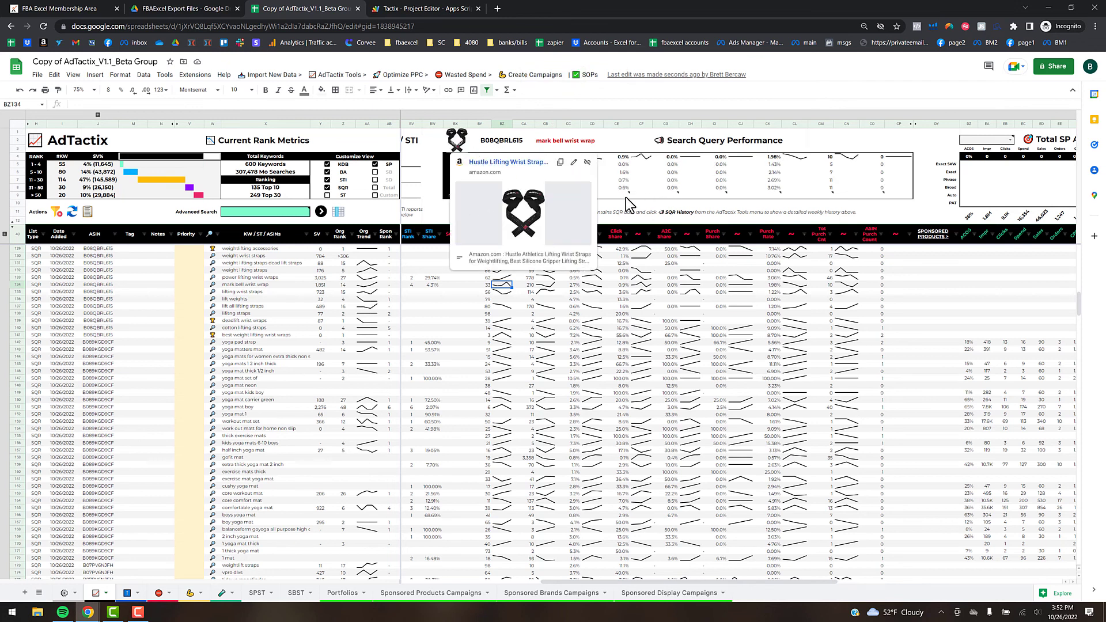
mouse_move(627, 198)
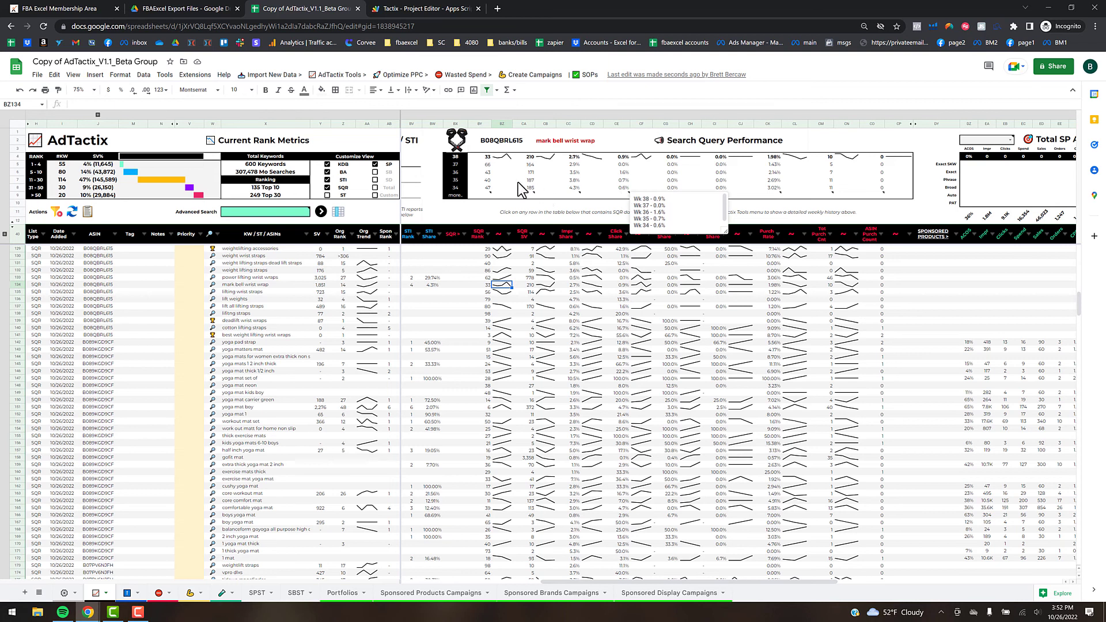
click(560, 355)
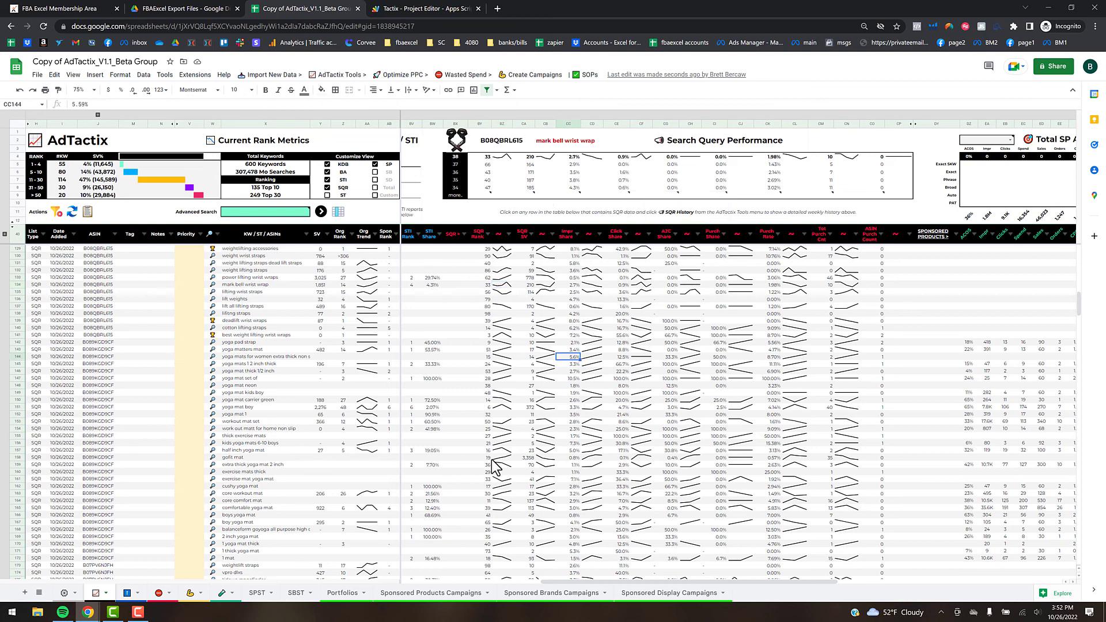
- Scroll right to the Total SP Ad Metrics columns and open the AdTactix Tools menu
drag(575, 582, 824, 555)
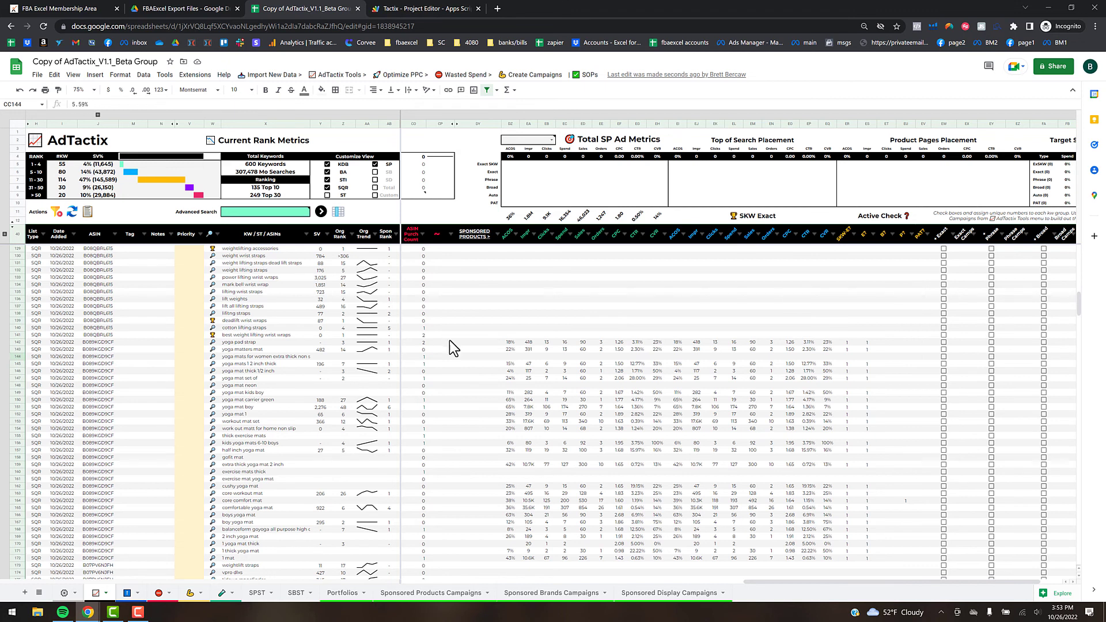
click(134, 249)
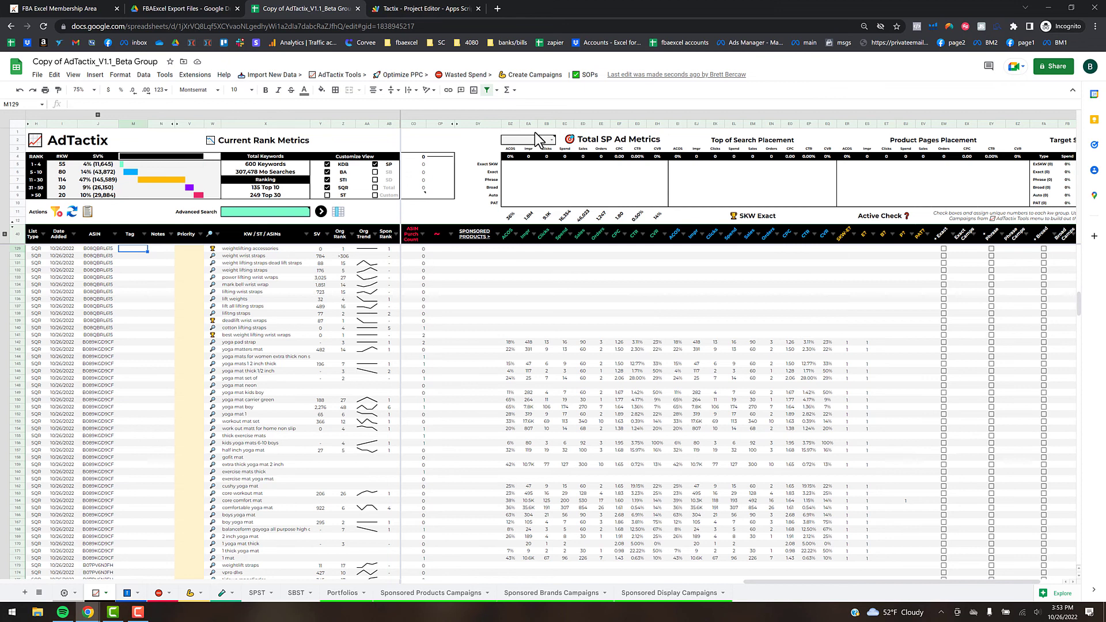
click(337, 76)
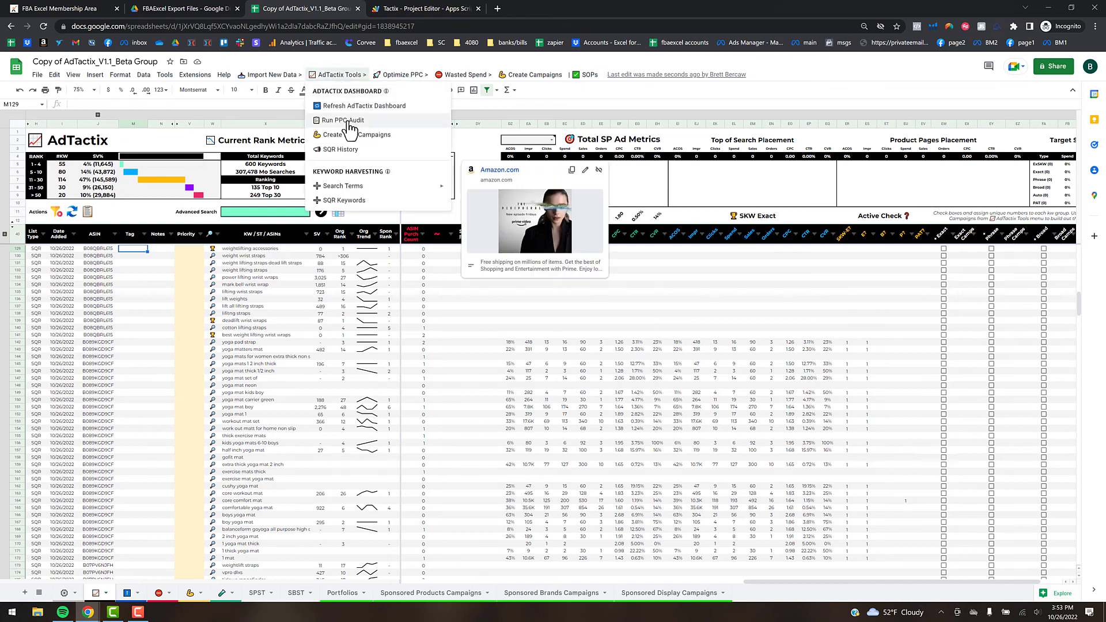
- Run the PPC audit to fill Total SP Ad Metrics, then open the ASIN dropdown above it
click(128, 215)
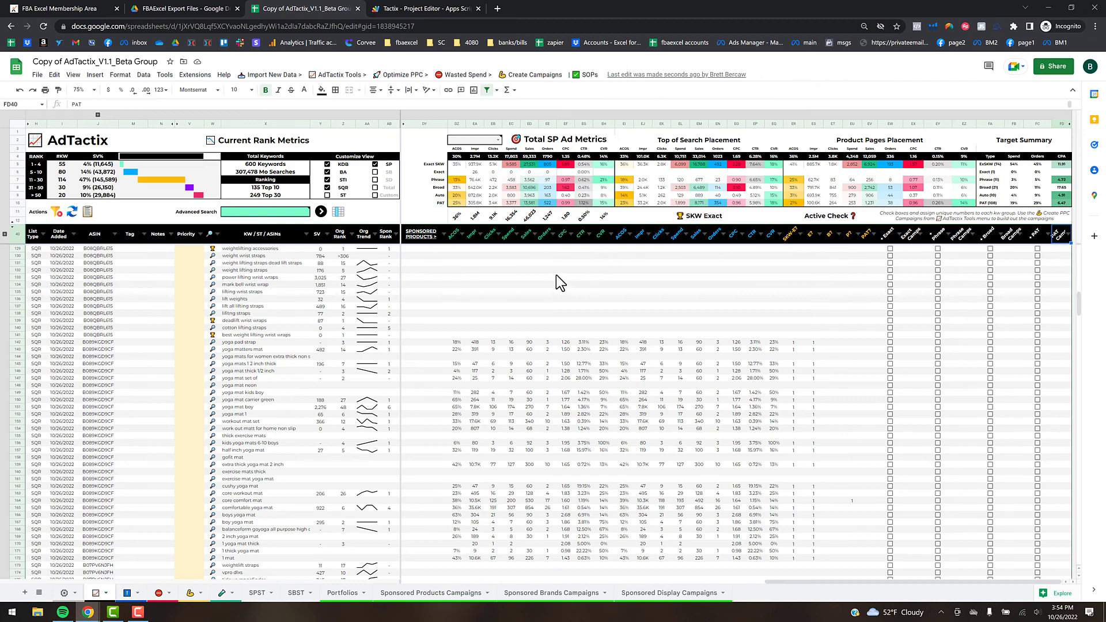
mouse_move(468, 147)
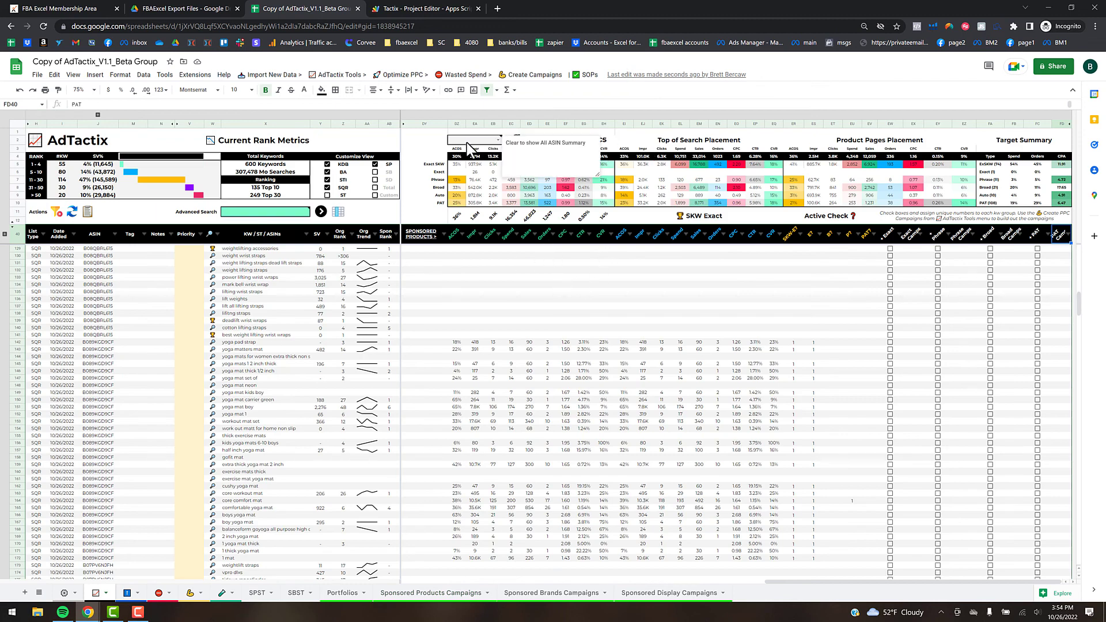
click(431, 142)
click(498, 140)
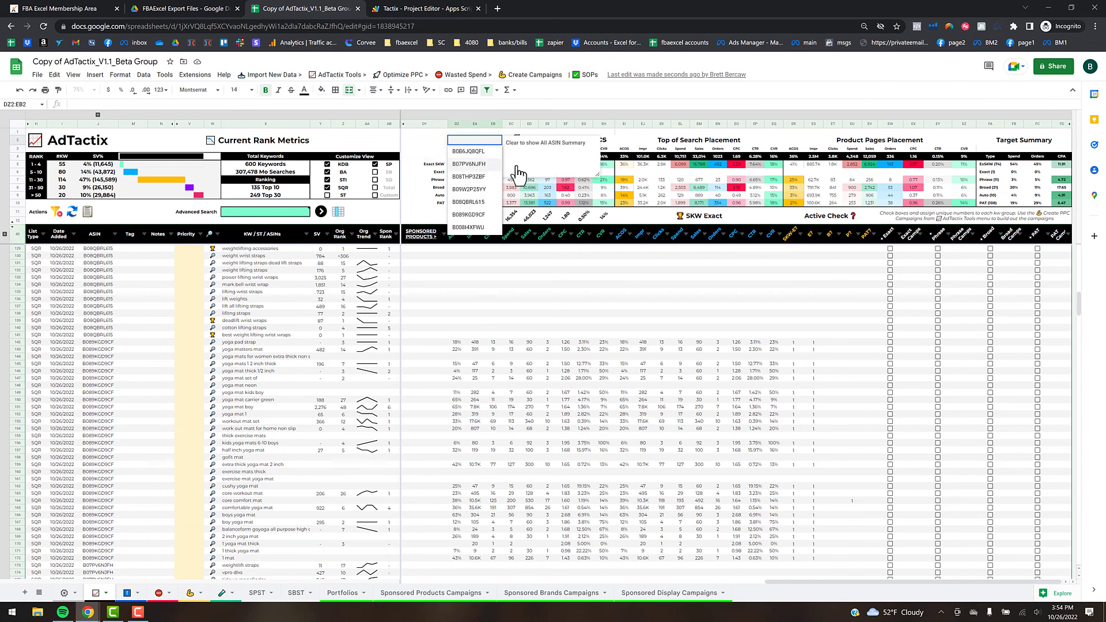
- Pick ASIN B07PV6NJFH in the DZ2 dropdown for the SP ad metrics summary
key(Return)
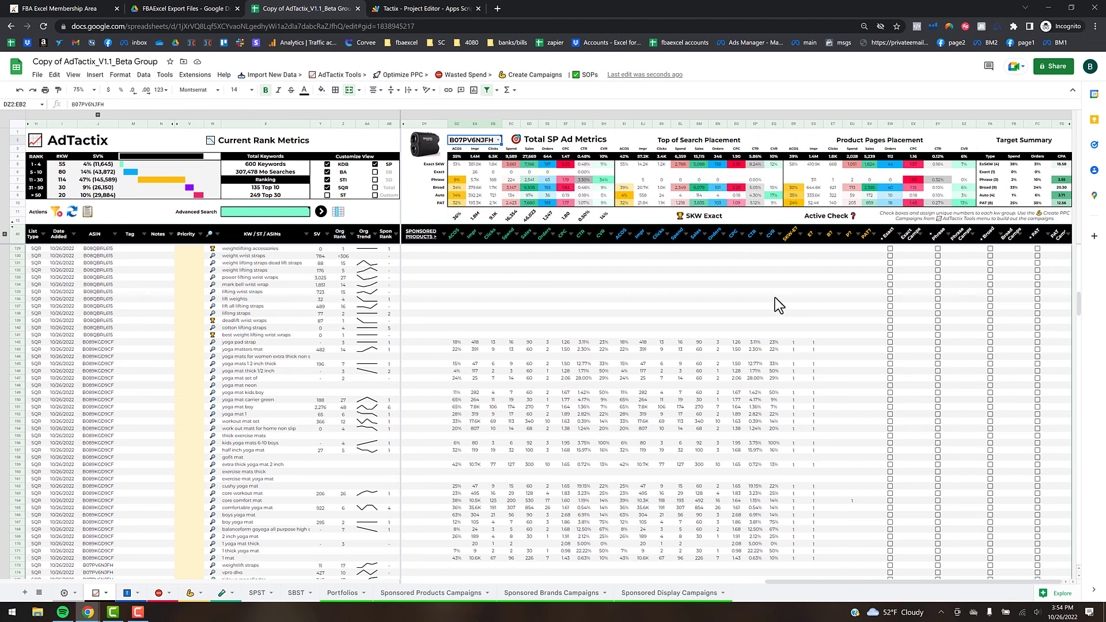
mouse_move(490, 149)
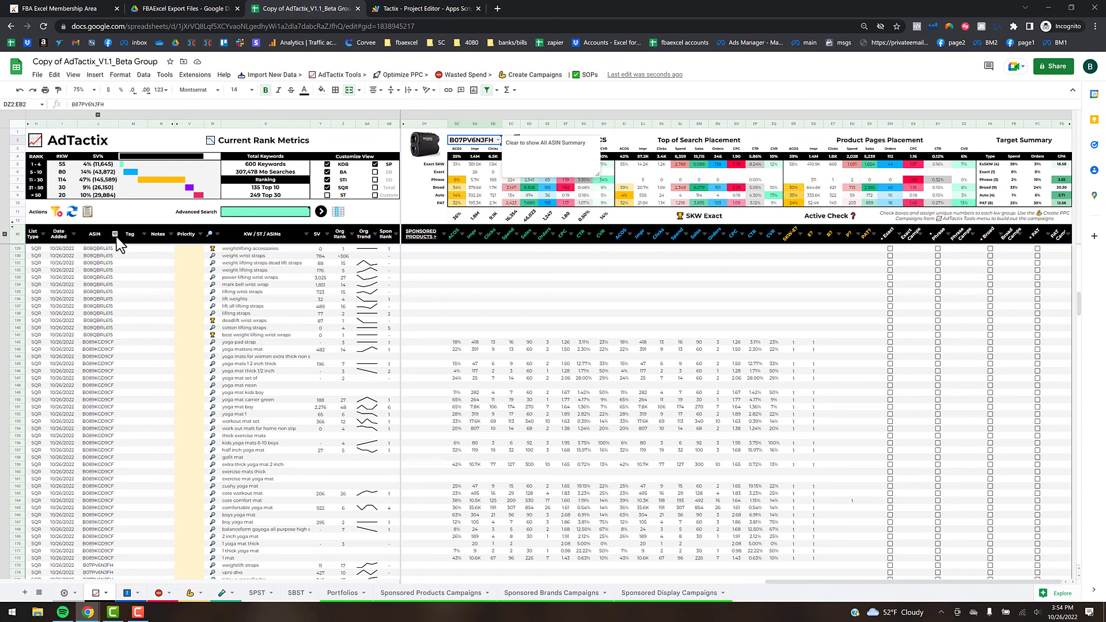
- Filter the ASIN column to show only B07PV6NJFH
click(116, 237)
click(156, 345)
click(163, 398)
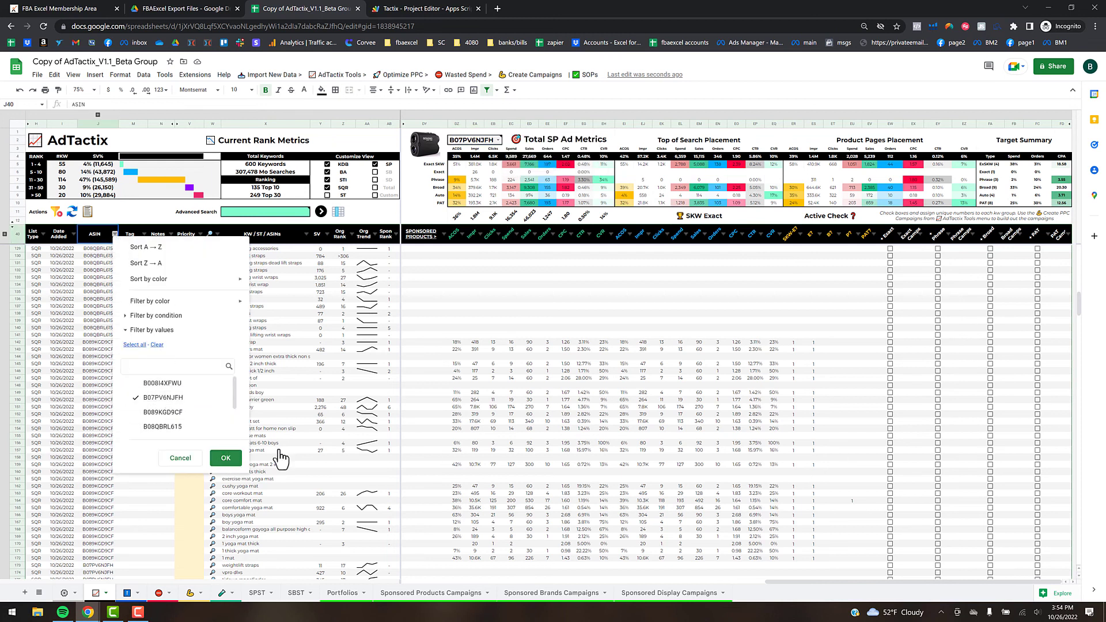
key(Return)
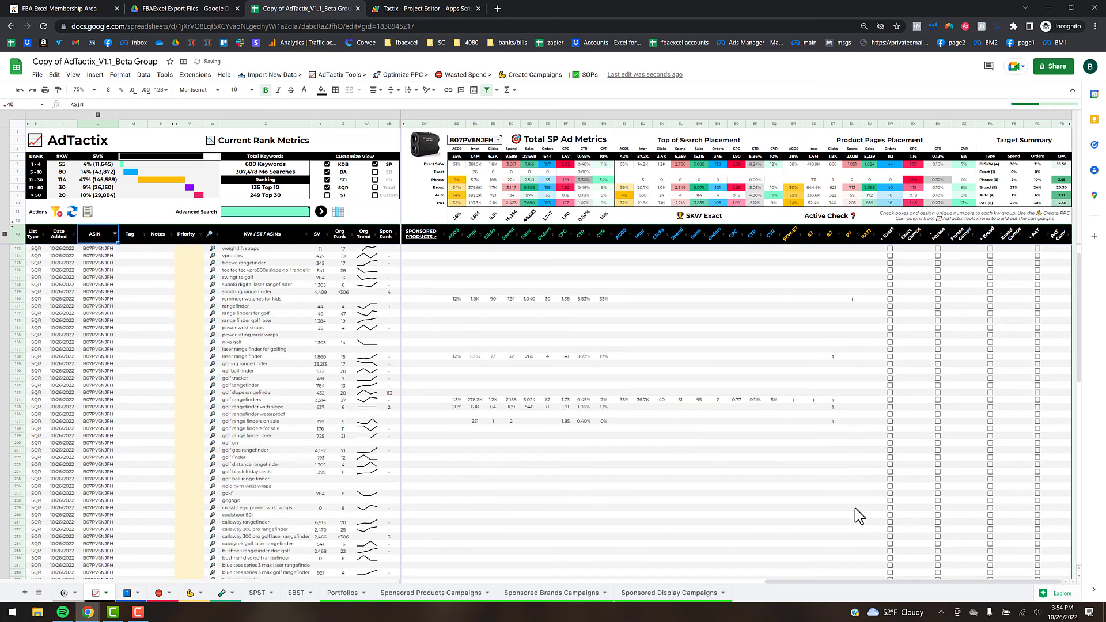
- Filter the SQR Rank column to ranks 1, 2 and 3, leaving three keywords
drag(841, 582, 470, 594)
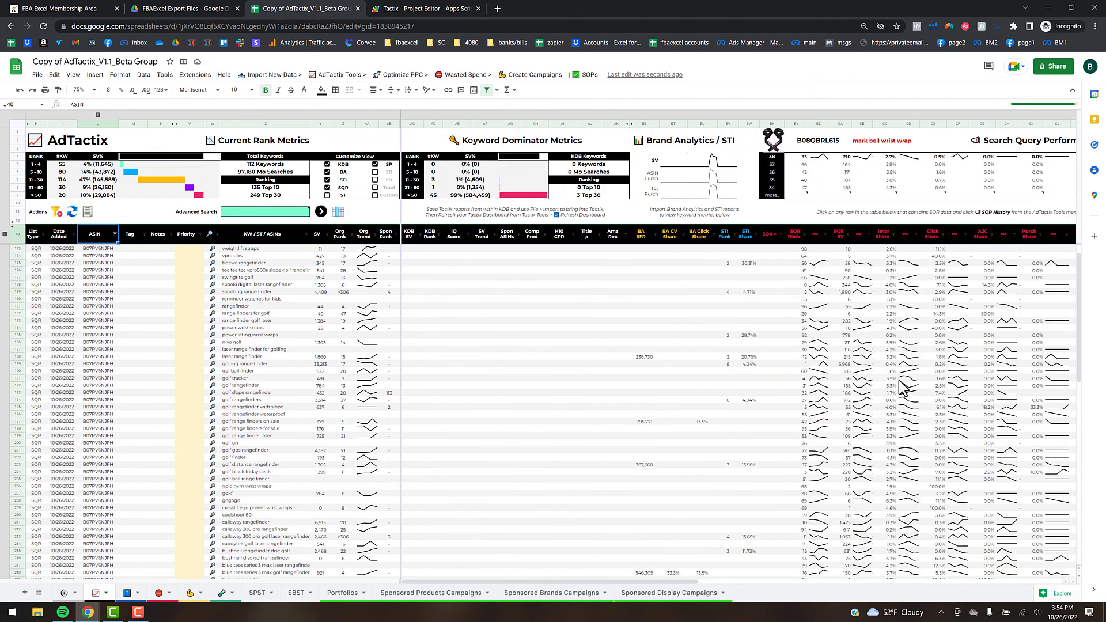
click(804, 235)
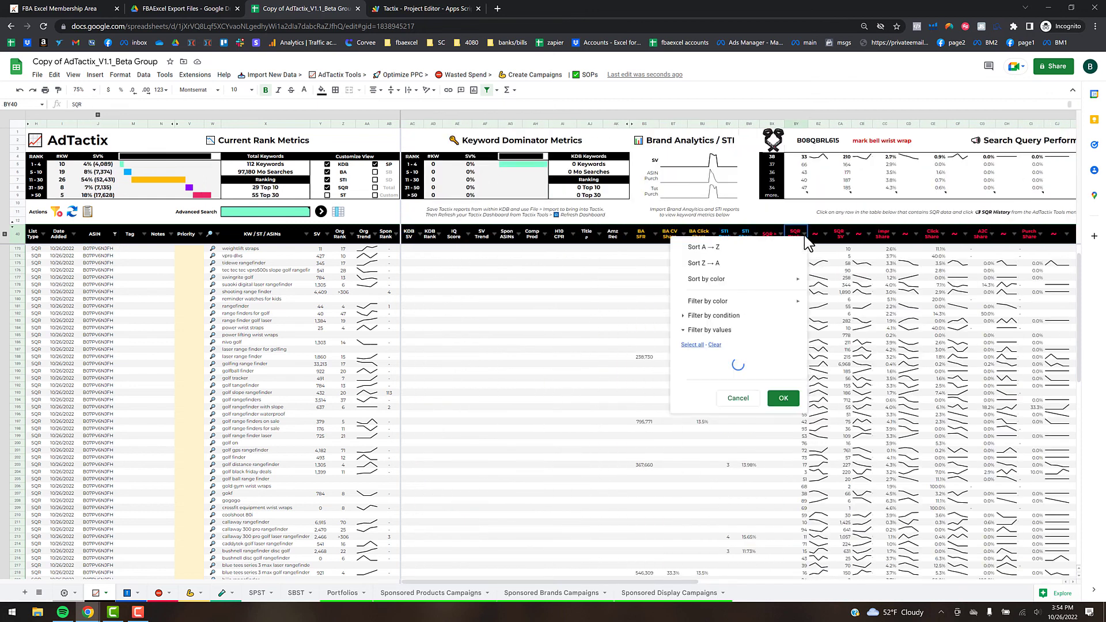
click(715, 345)
click(703, 383)
click(704, 397)
click(705, 412)
click(782, 462)
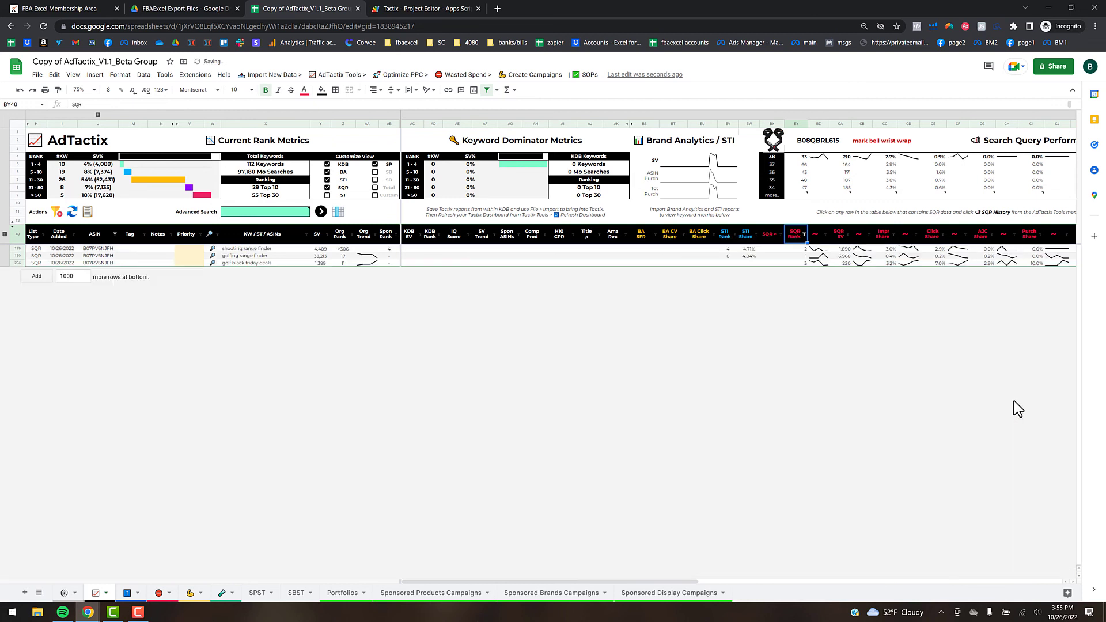
scroll(773, 570, right, 10)
scroll(975, 561, right, 10)
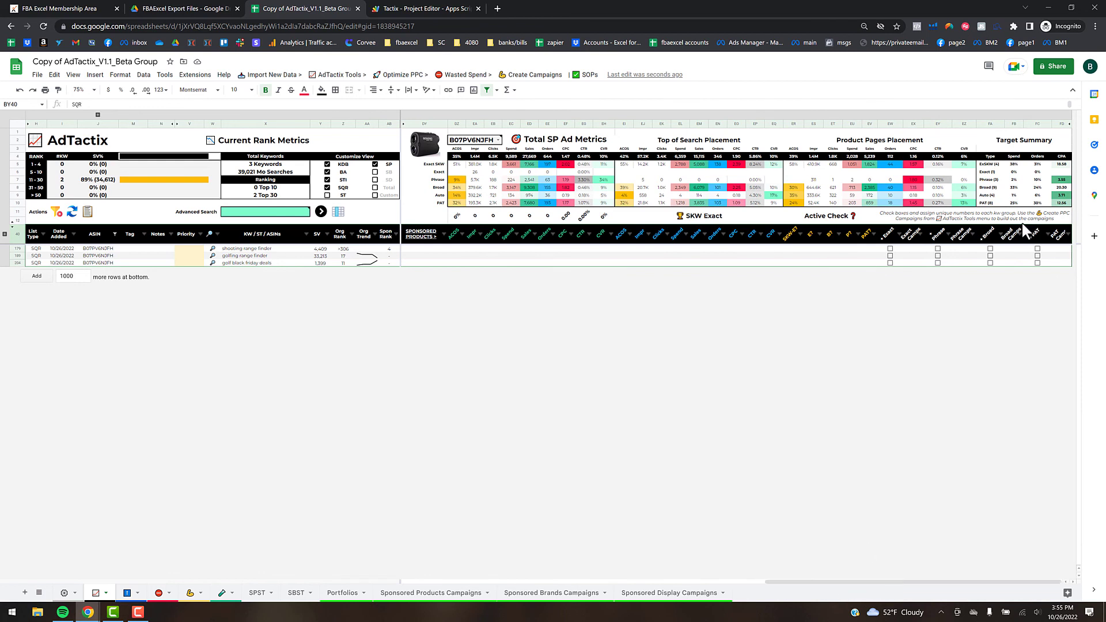
- Tick Exact for the three keywords and number their Exact campaigns 1, 2 and 3
click(890, 248)
click(890, 256)
click(890, 263)
click(913, 248)
text(1)
key(Return)
text(2)
key(Return)
text(3)
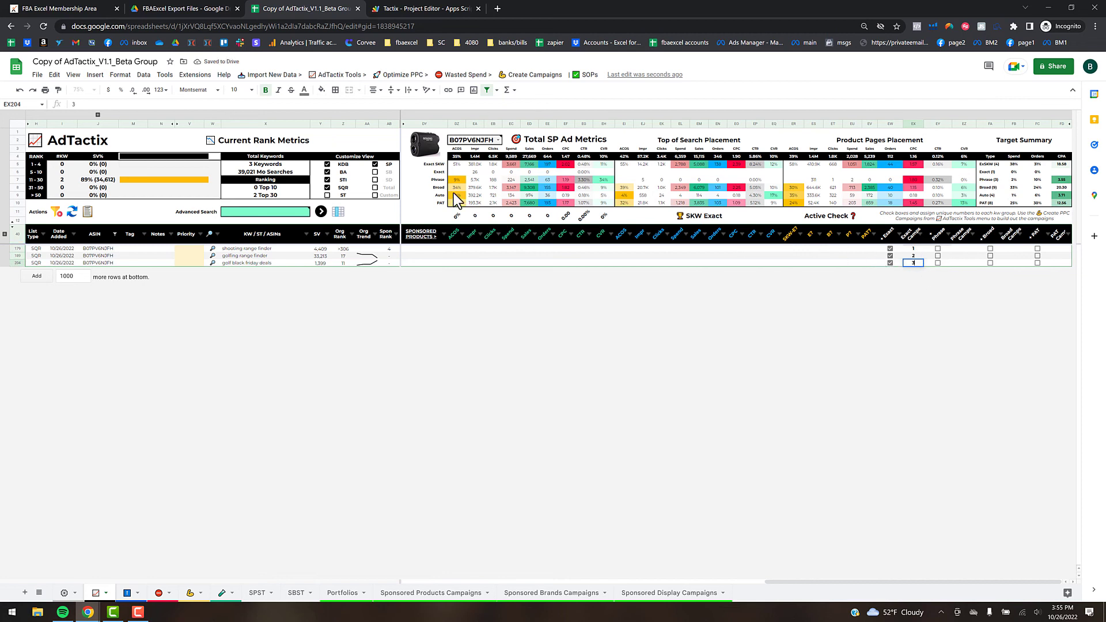
- After checking the campaign building options, re-enter 2 as the second keyword's campaign number
click(325, 76)
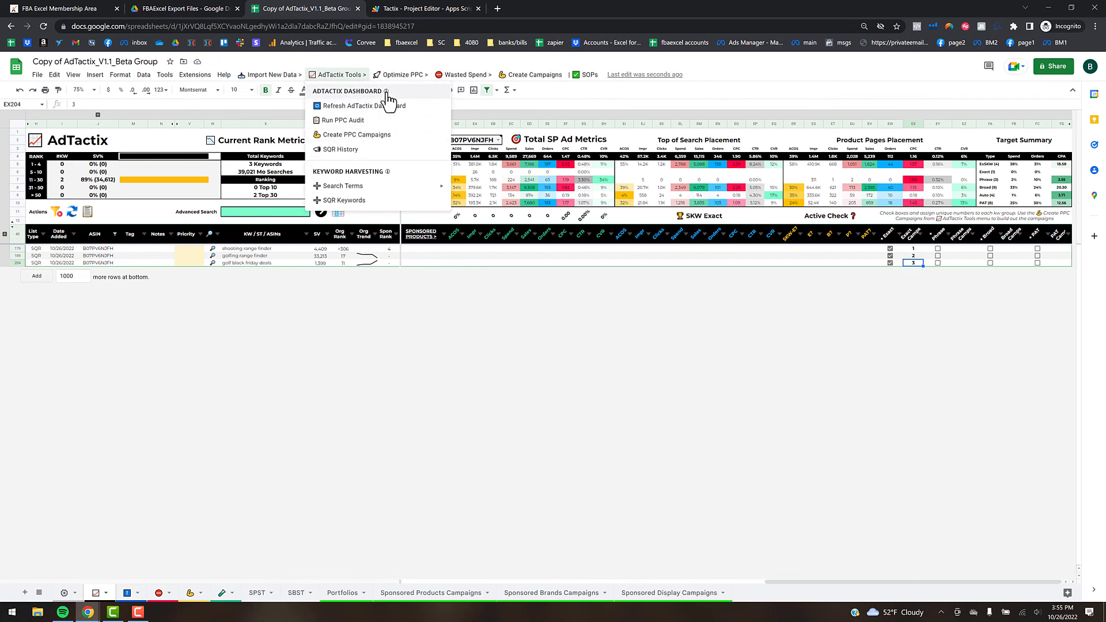
click(557, 79)
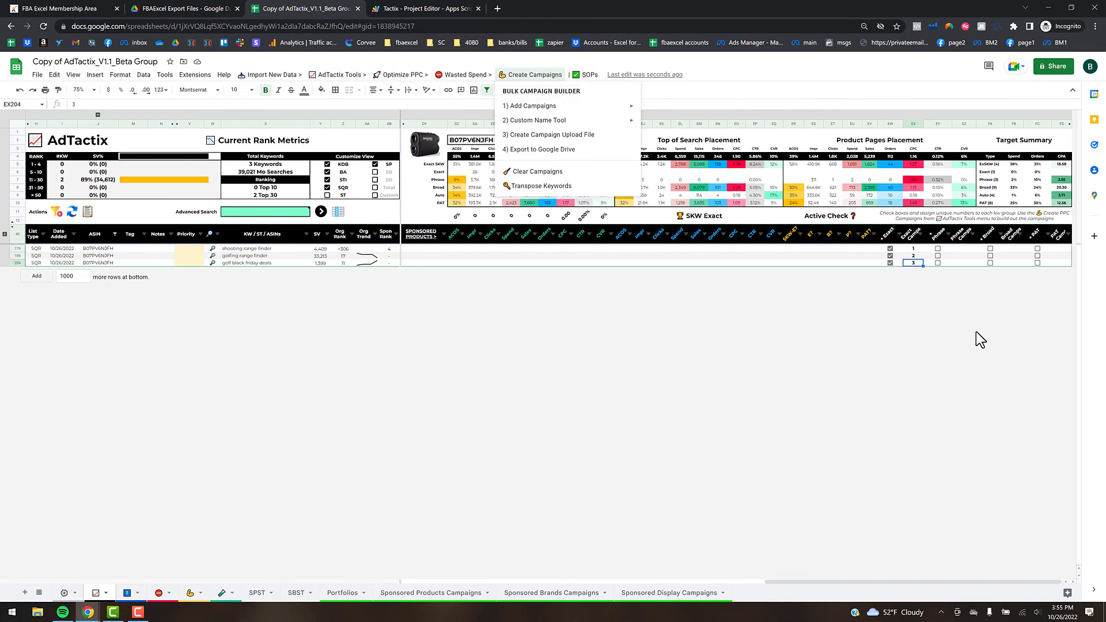
click(932, 330)
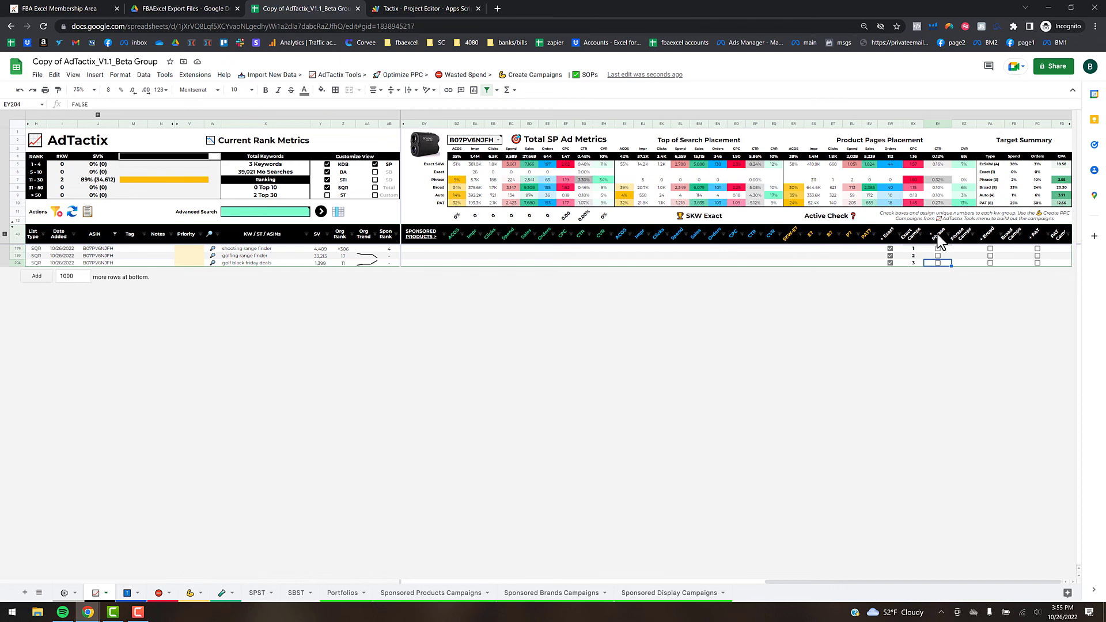
click(913, 257)
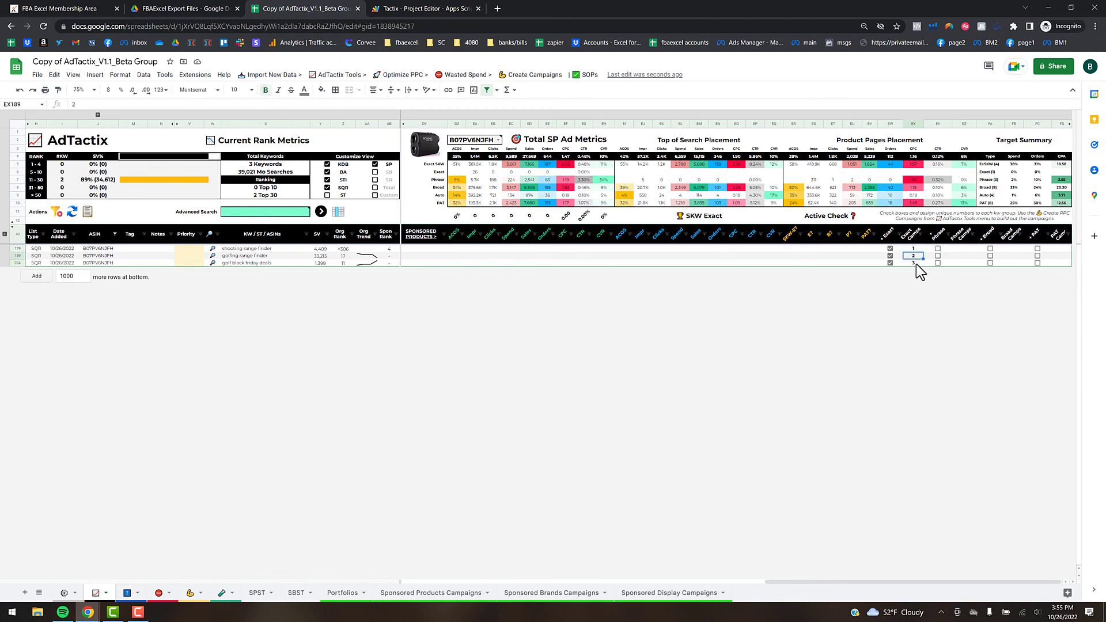
key(Delete)
click(917, 265)
key(Up)
text(2)
key(Down)
- Confirm campaign 3 and create PPC campaigns, answering 'Keywords' at the targeting prompt
text(3)
click(854, 256)
click(353, 74)
click(354, 135)
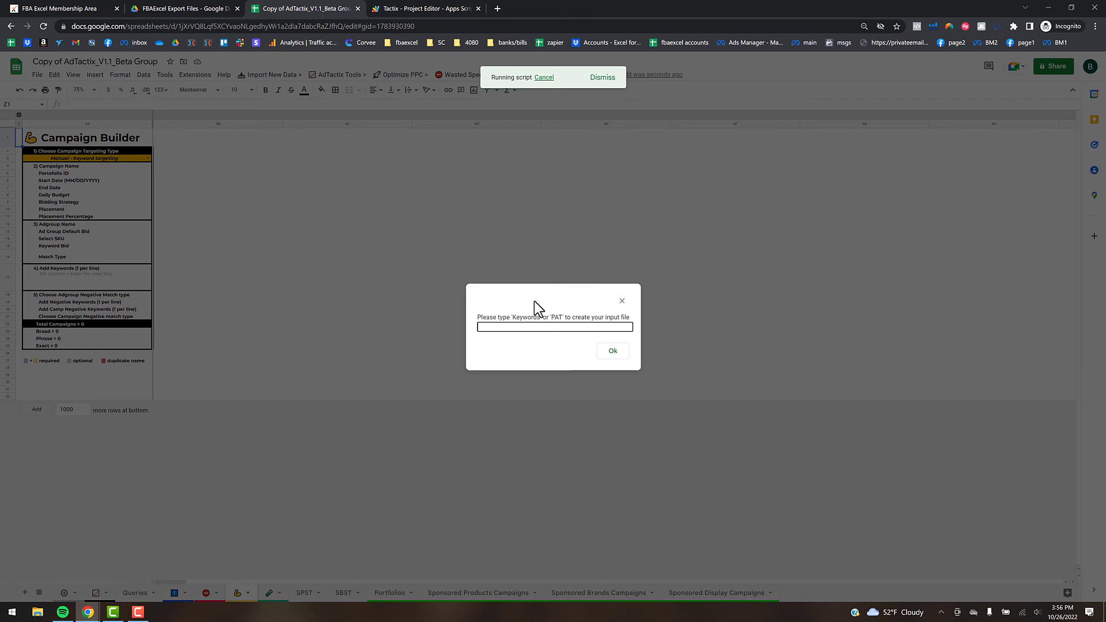
text(eywords)
click(610, 353)
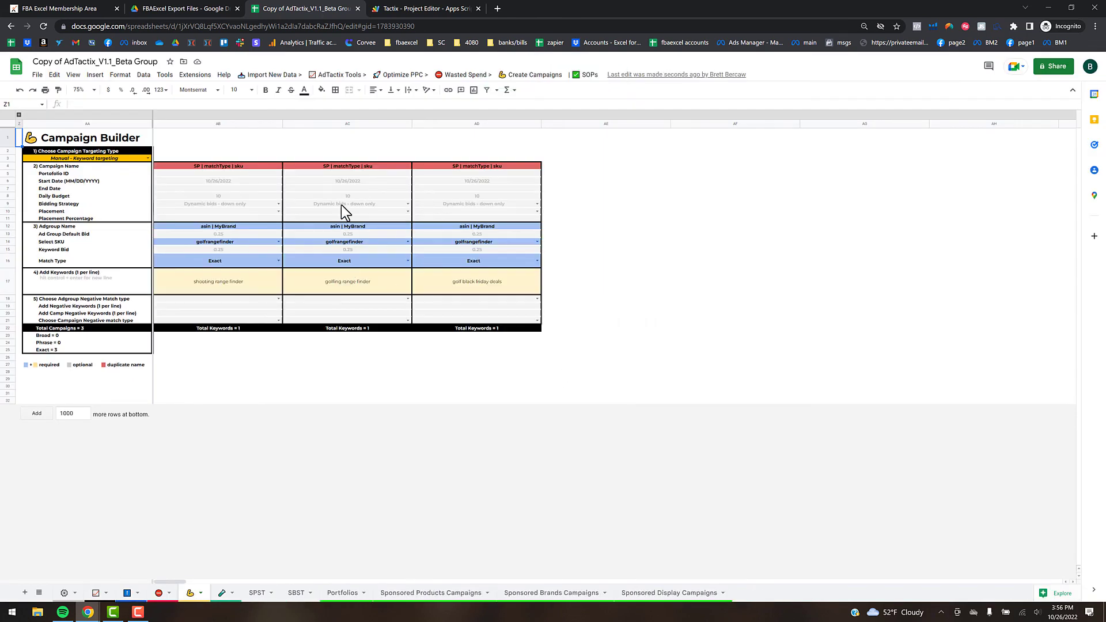
click(64, 598)
scroll(427, 265, up, 3)
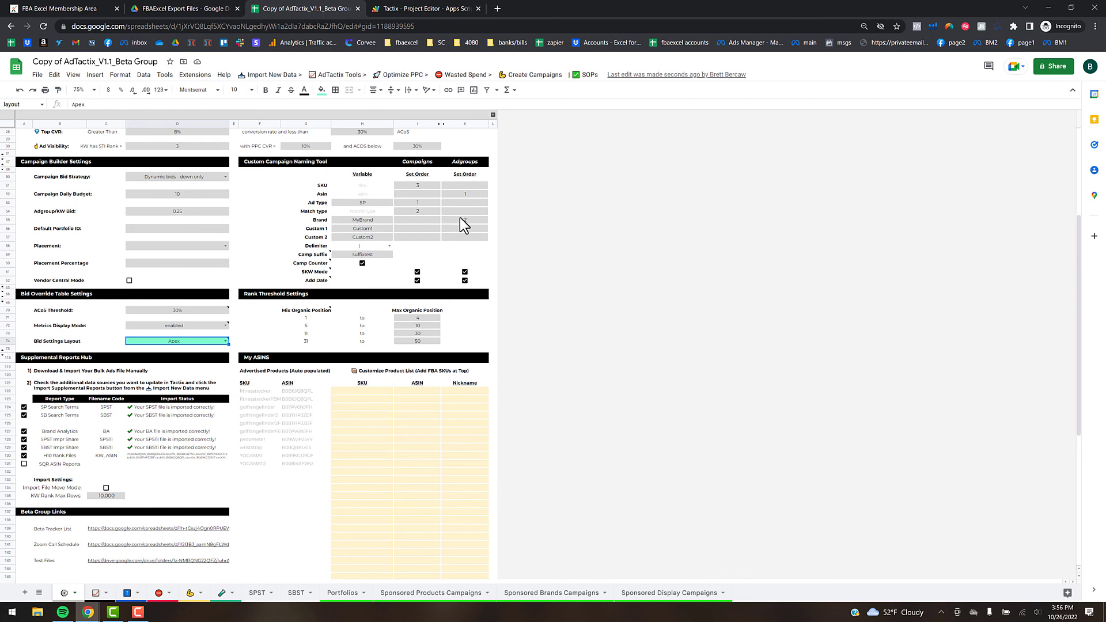
click(388, 246)
click(269, 237)
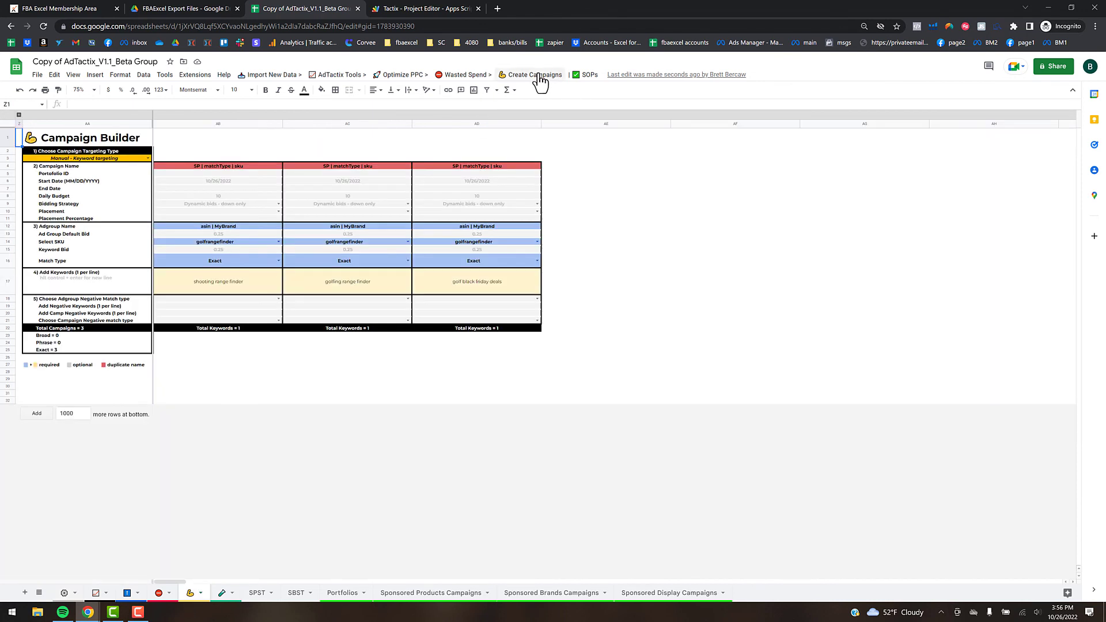
- Update campaign and ad group names to the custom naming scheme and confirm
click(538, 75)
mouse_move(556, 122)
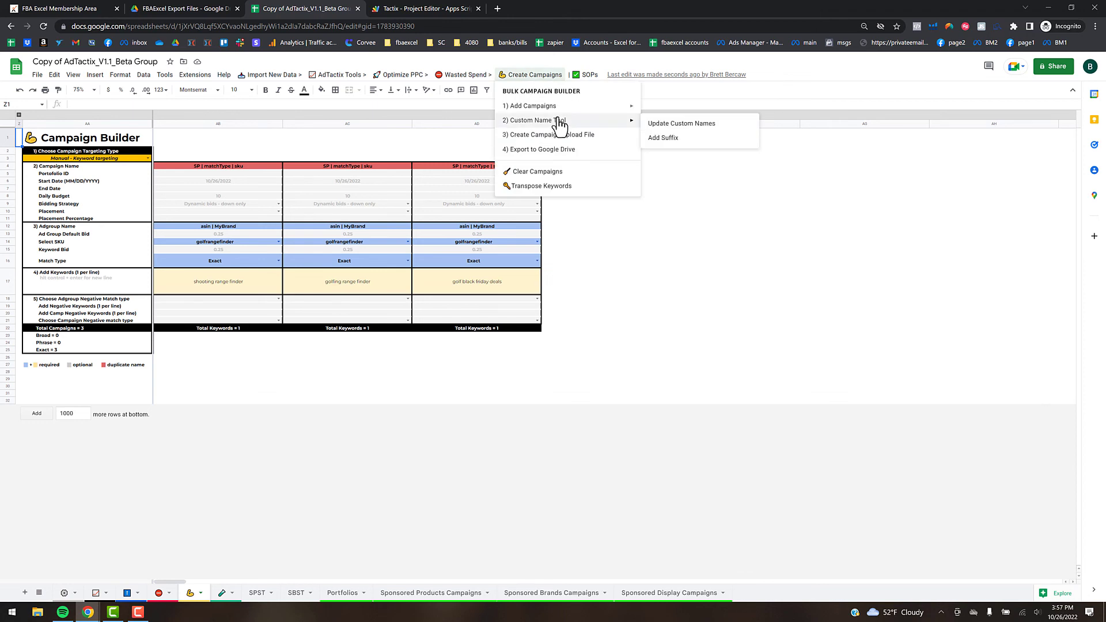
click(681, 124)
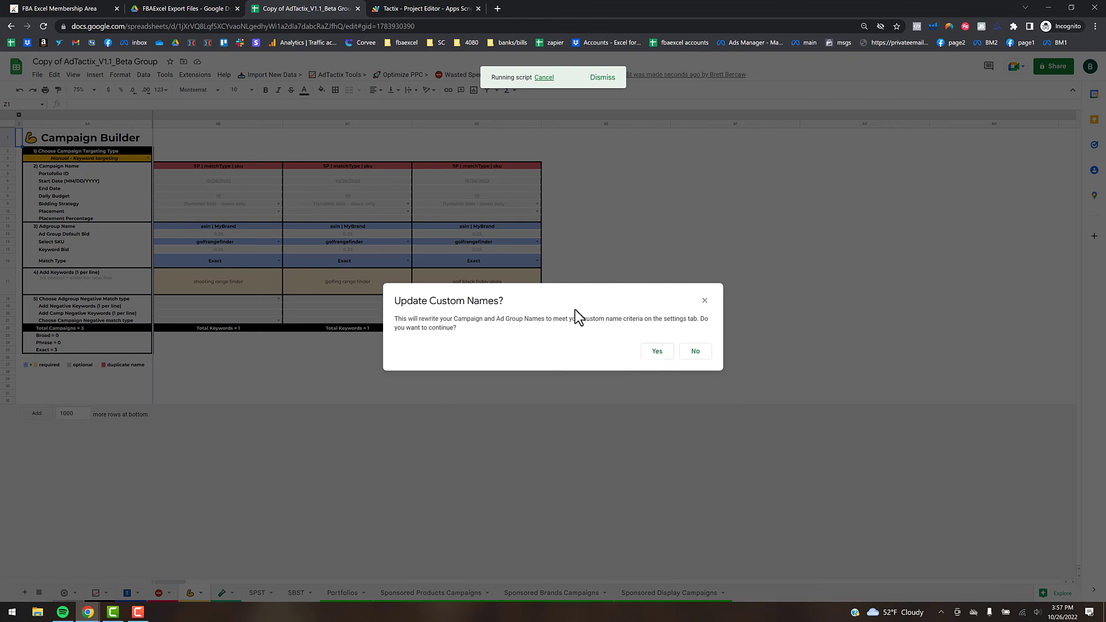
click(655, 350)
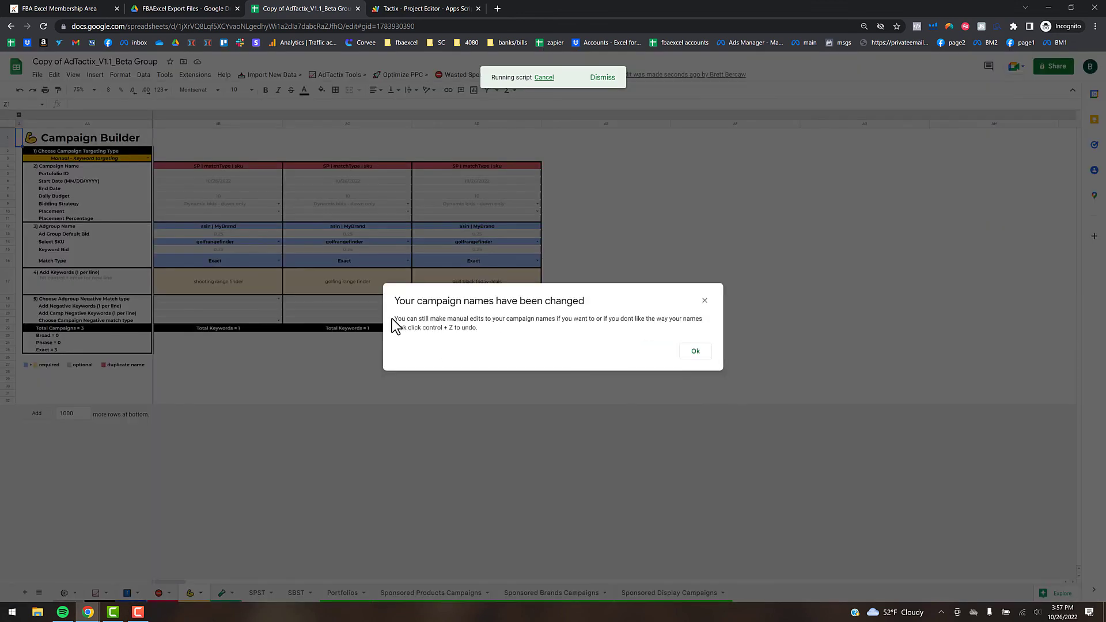
click(694, 353)
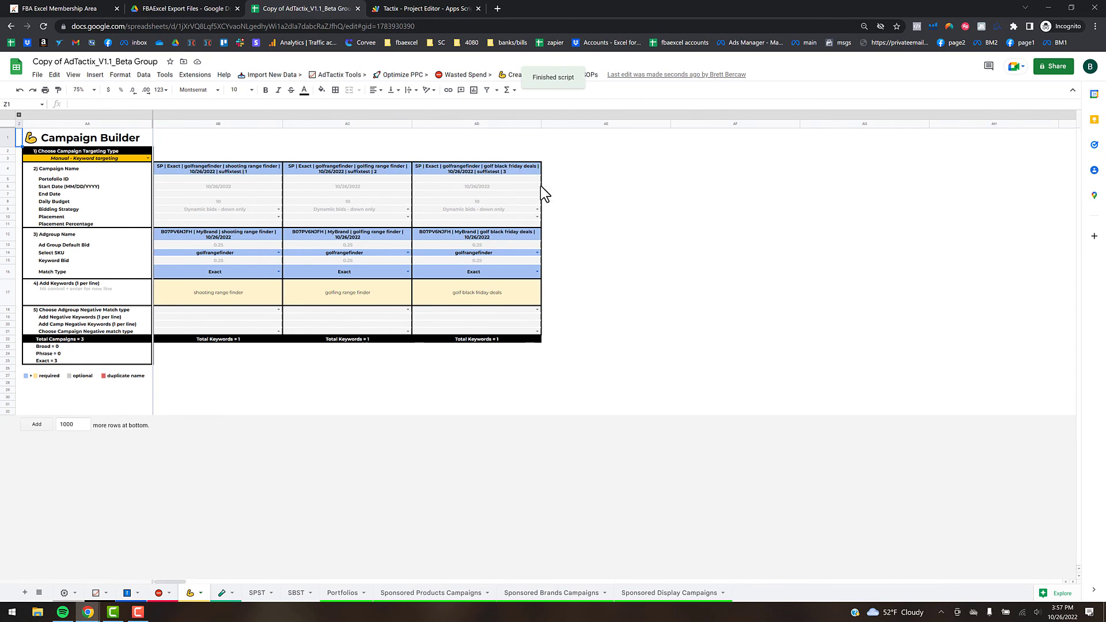
- Check the first rewritten campaign name, then switch to the Portfolios sheet
click(253, 169)
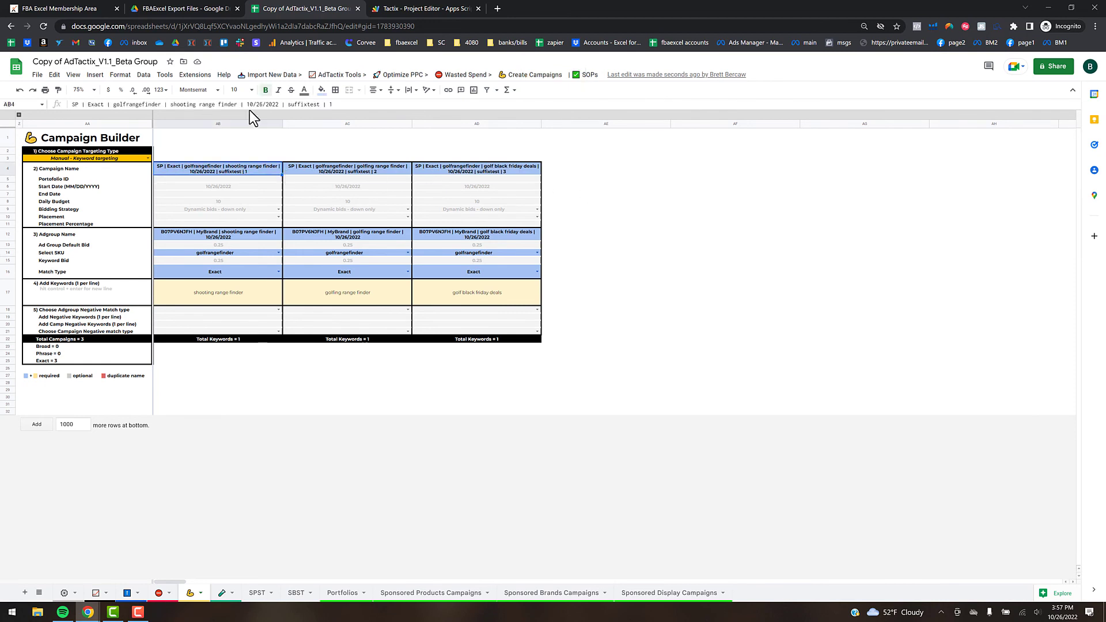
click(694, 245)
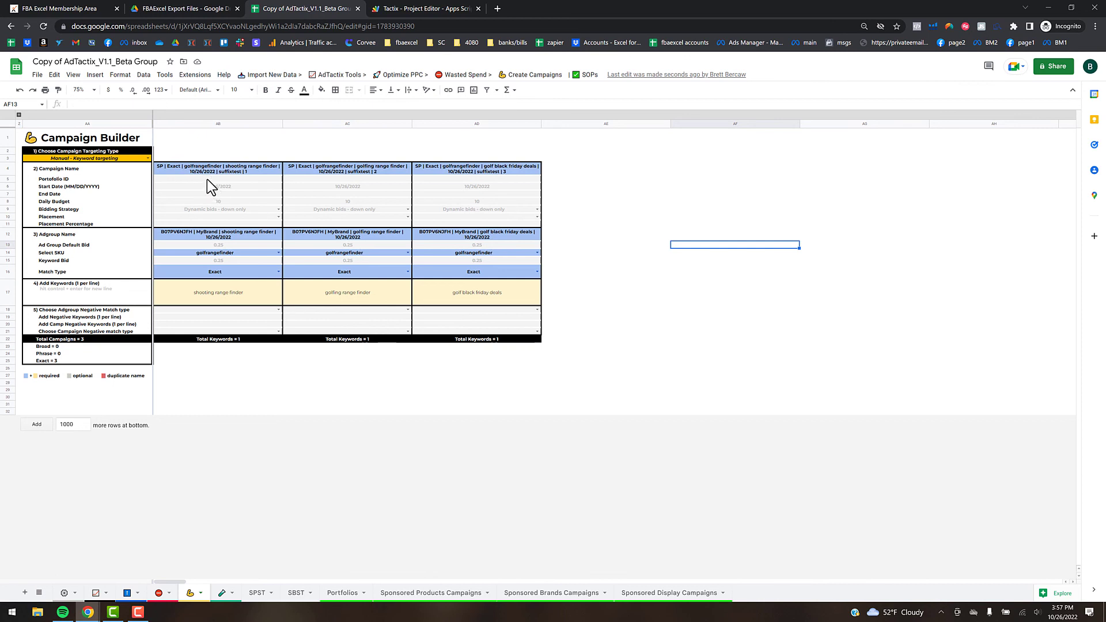
click(355, 591)
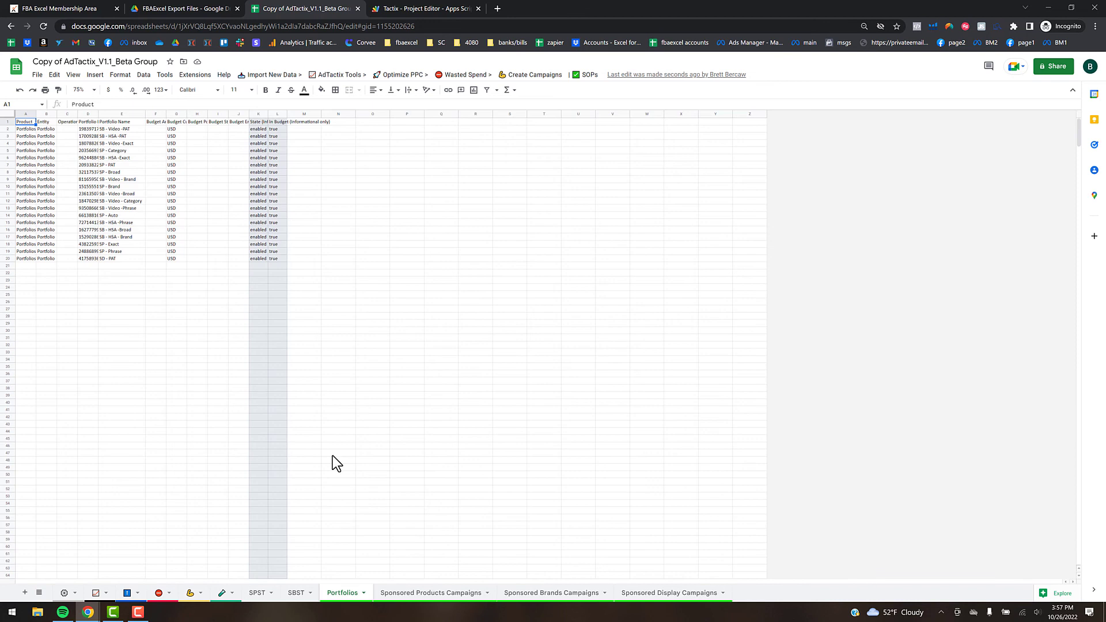
- Inspect three Portfolio Id values in column D
click(87, 130)
click(89, 179)
click(92, 208)
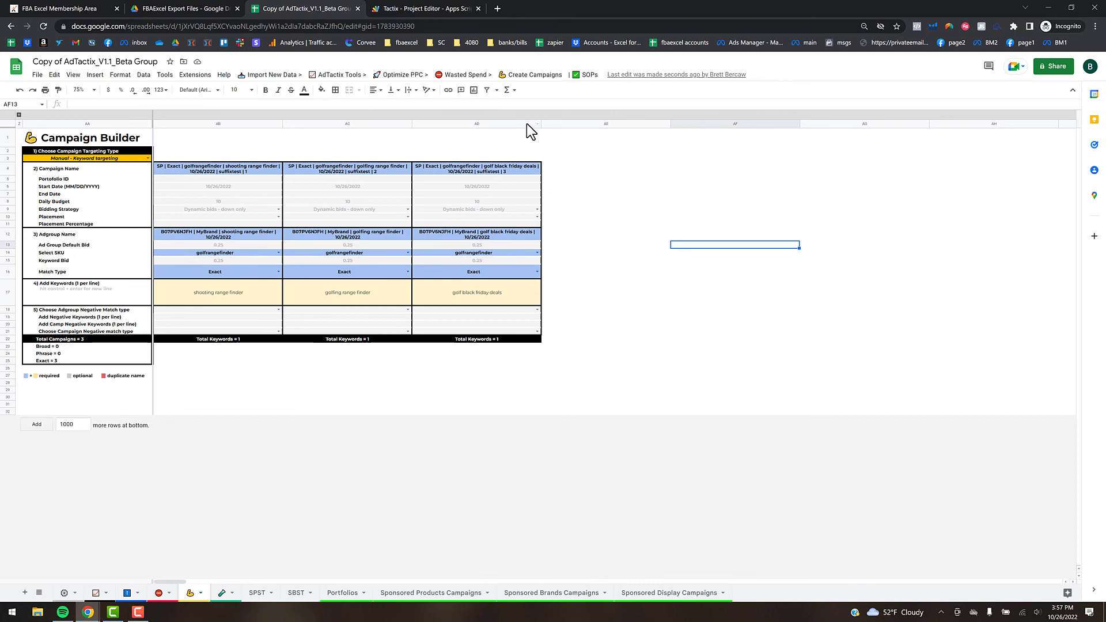
- Generate the 12-row Campaign Upload File sheet and export it to Google Drive
click(529, 75)
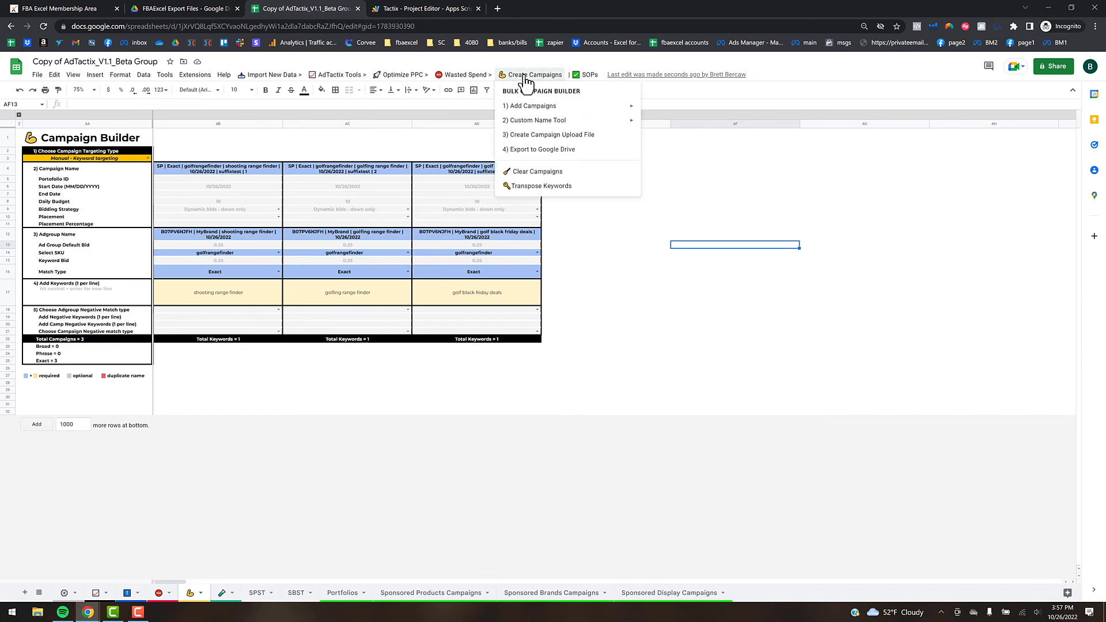
click(556, 136)
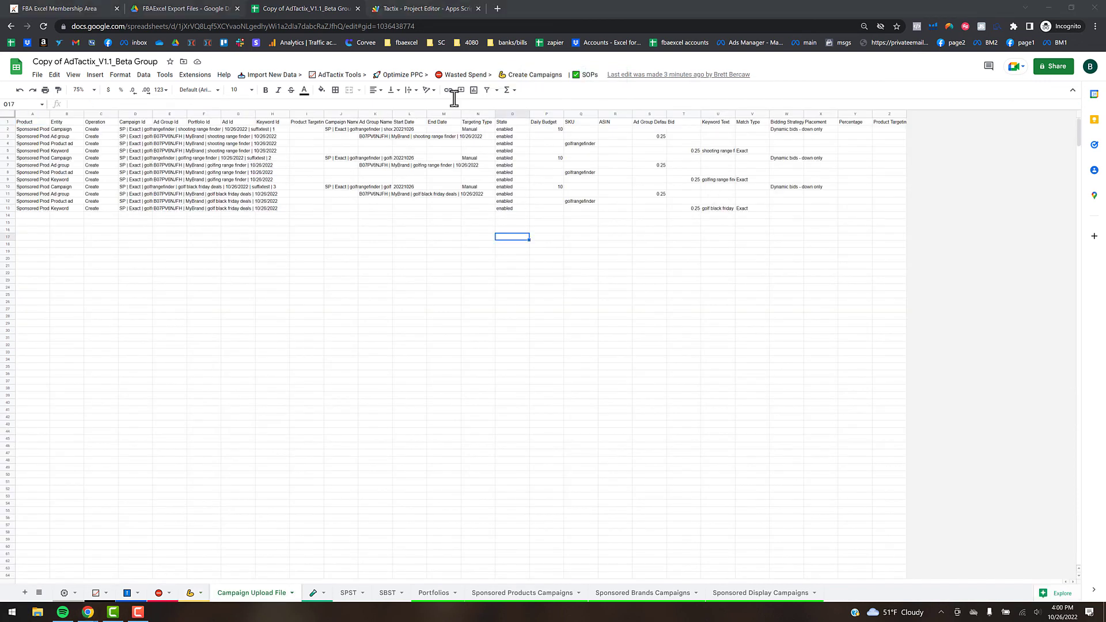
click(535, 75)
click(567, 150)
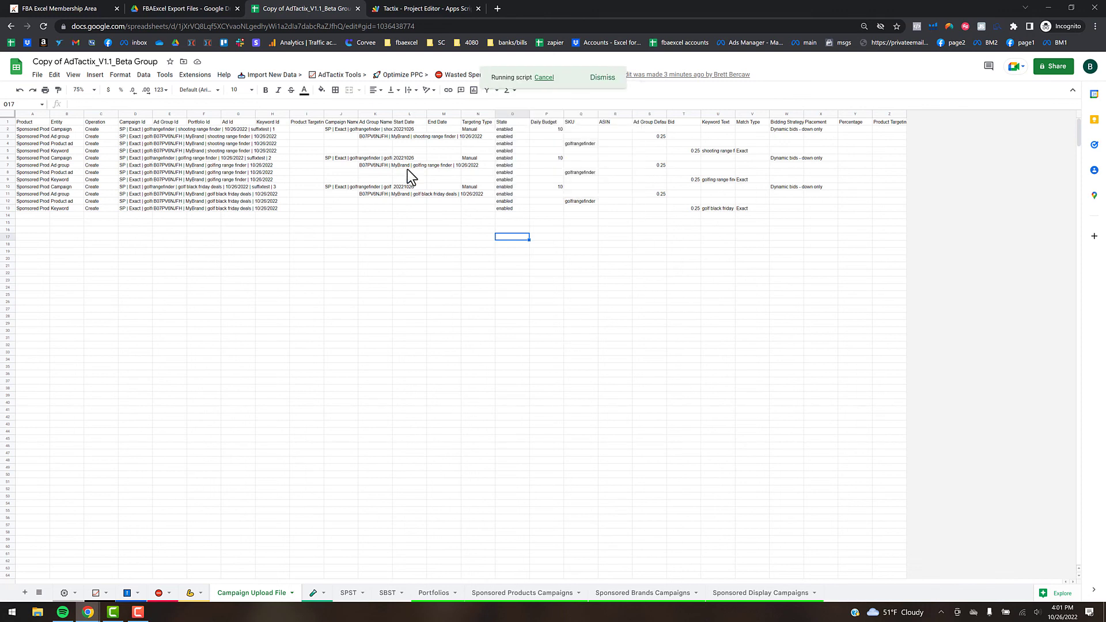
- Confirm the Campaign Upload File sits in the FBAExcel Export Files Drive folder, then return to AdTactix
click(171, 9)
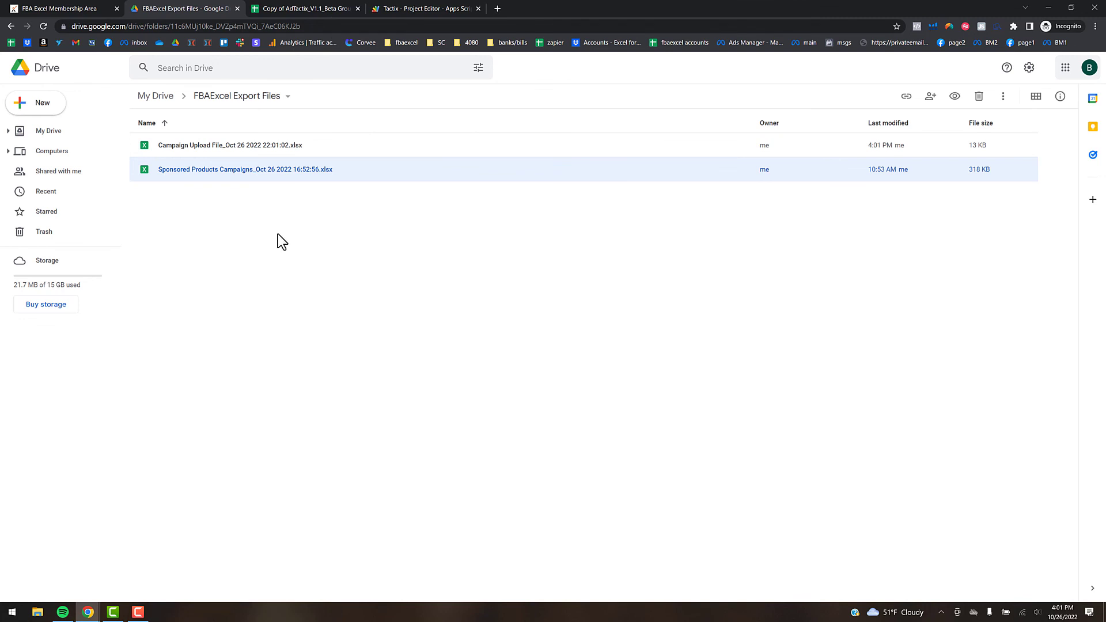
click(276, 8)
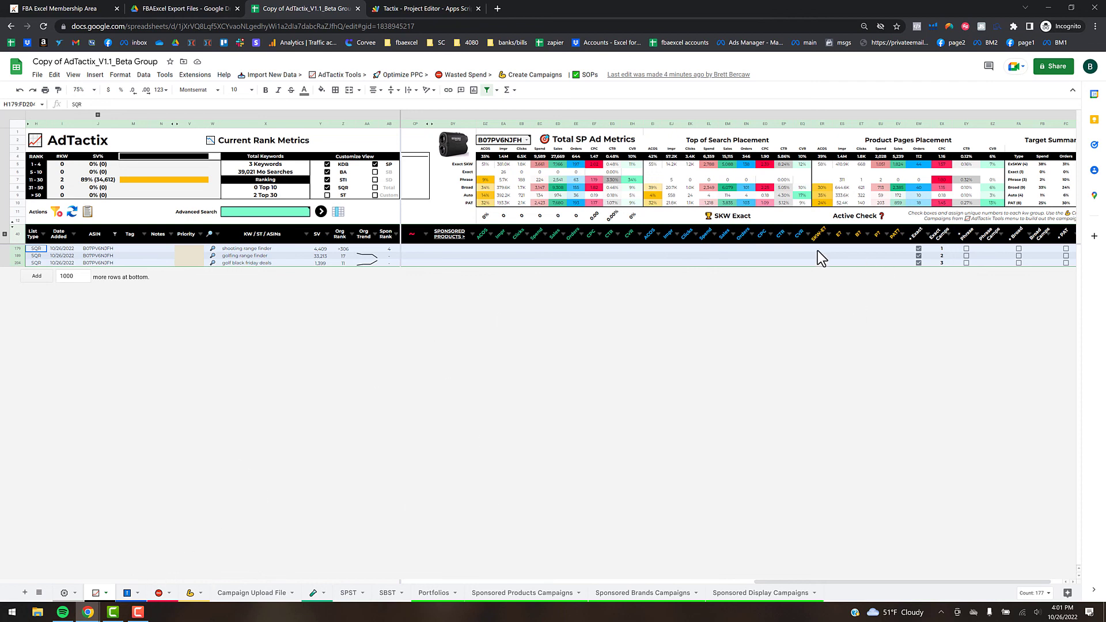
- Switch to the Bid Override Table sheet to view New Bid Preview values and Missing Bid flags
click(134, 594)
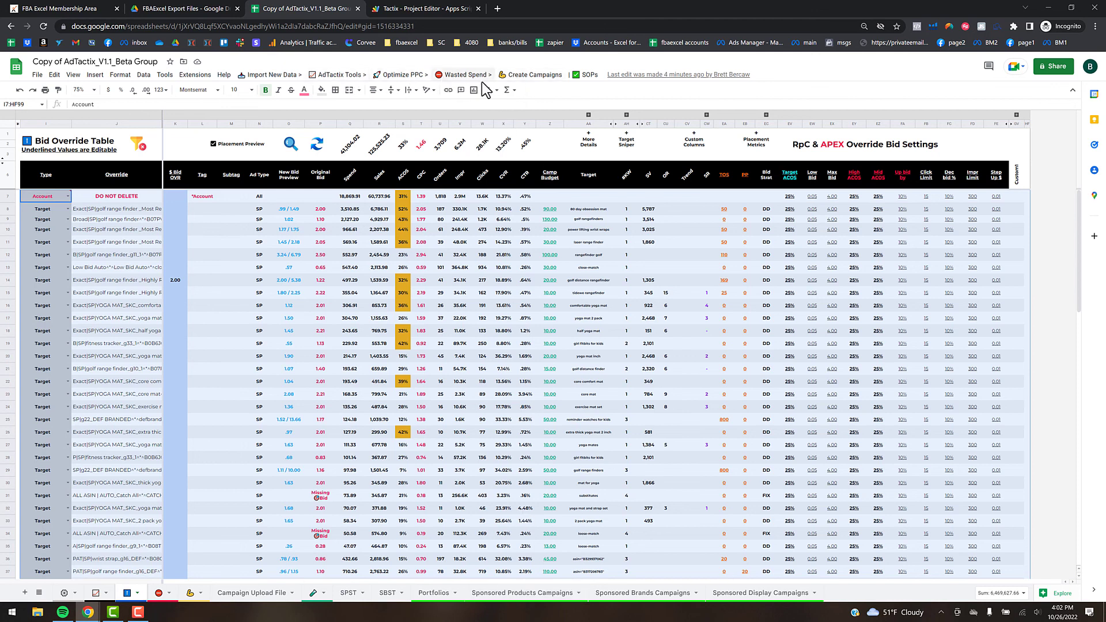
- Read the Crash Course Topics note in the Keep side panel, then bring up the Wasted Spend menu
click(1094, 120)
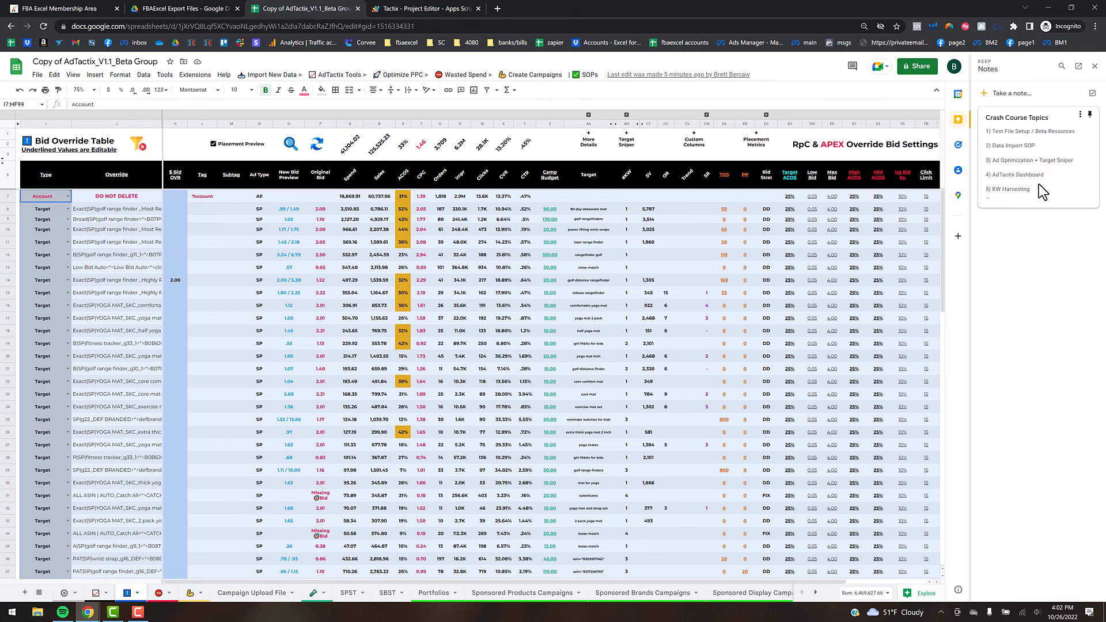
click(1030, 191)
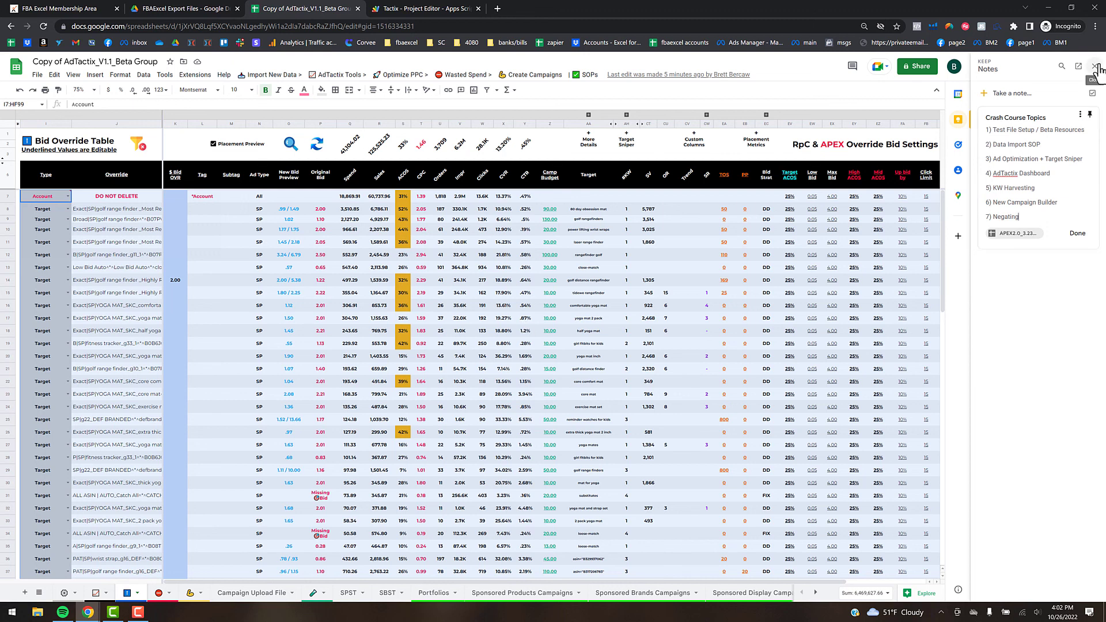
click(713, 230)
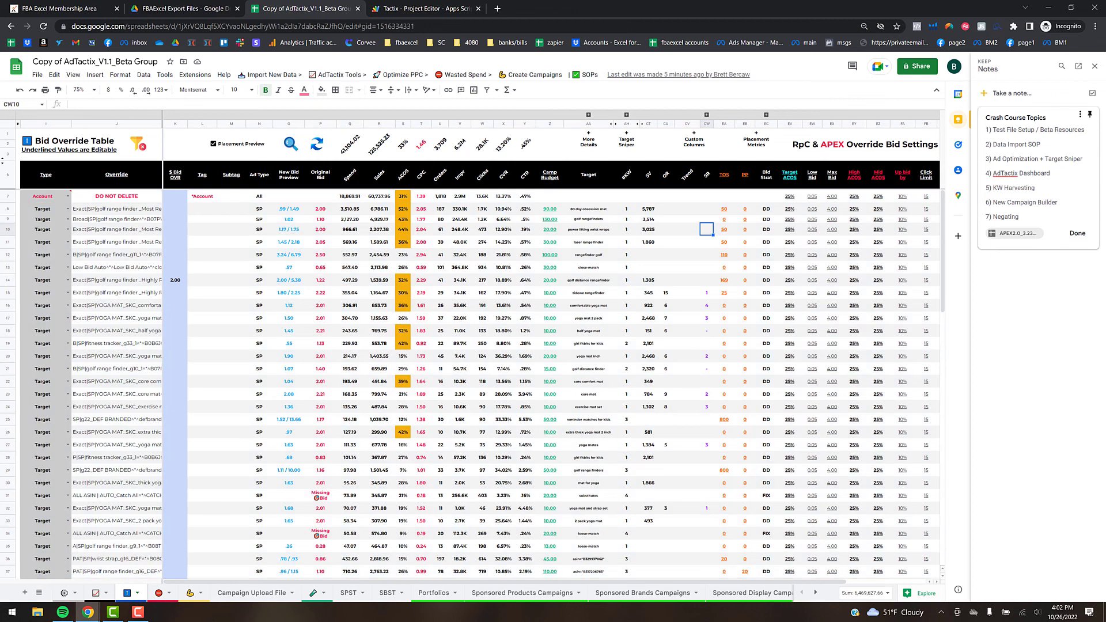
click(1097, 67)
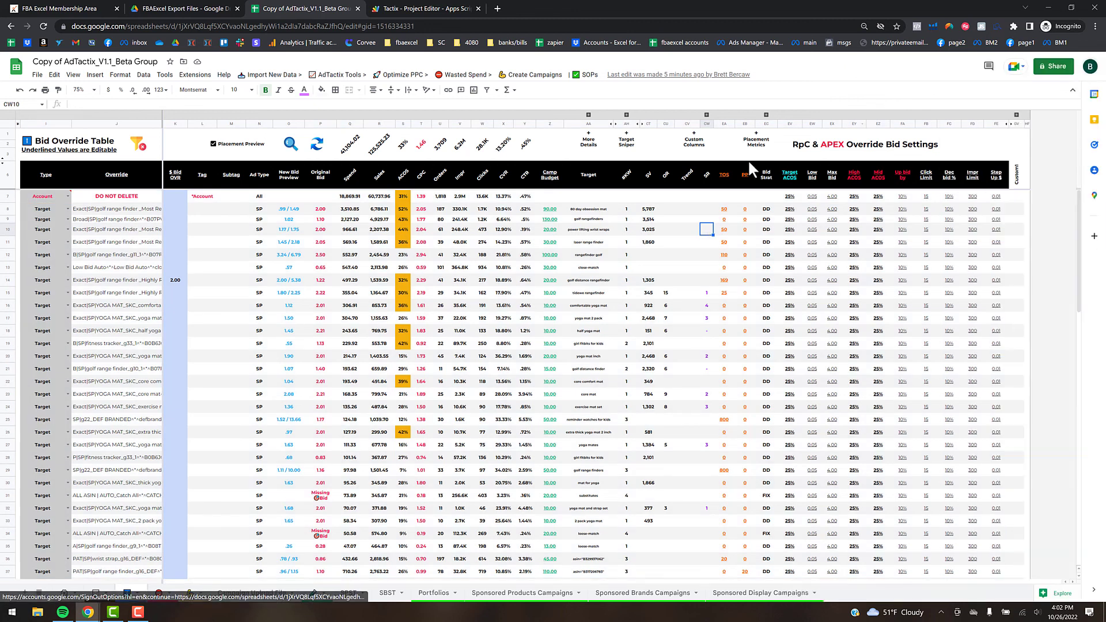
click(465, 75)
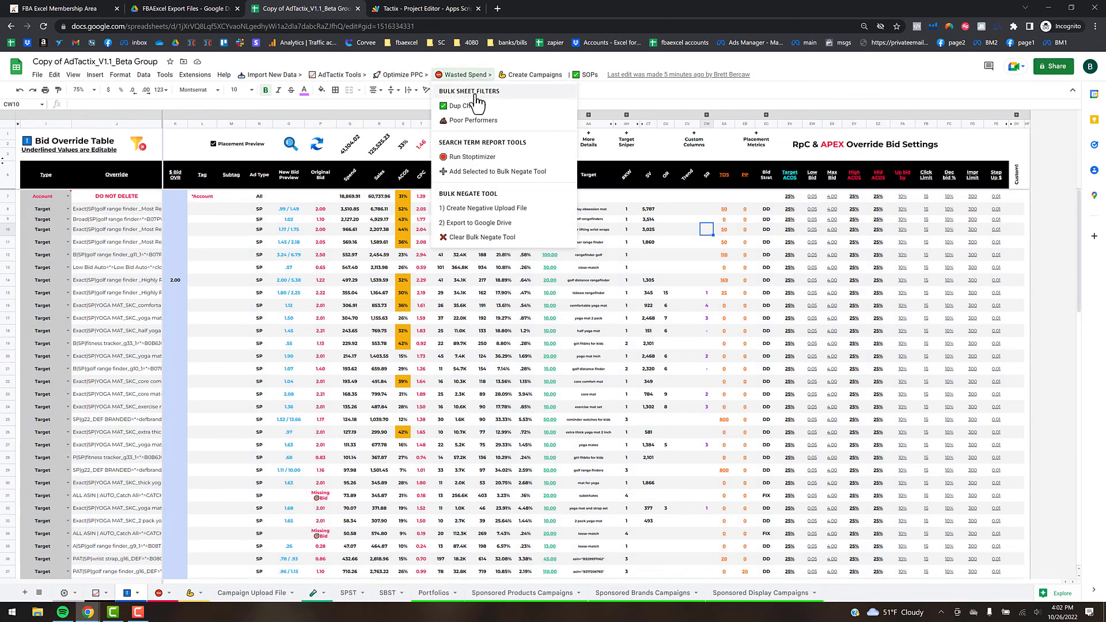
- Run Wasted Spend's Dup Check on campaigns, narrowing the sheet to four duplicate product targets
click(476, 112)
click(465, 75)
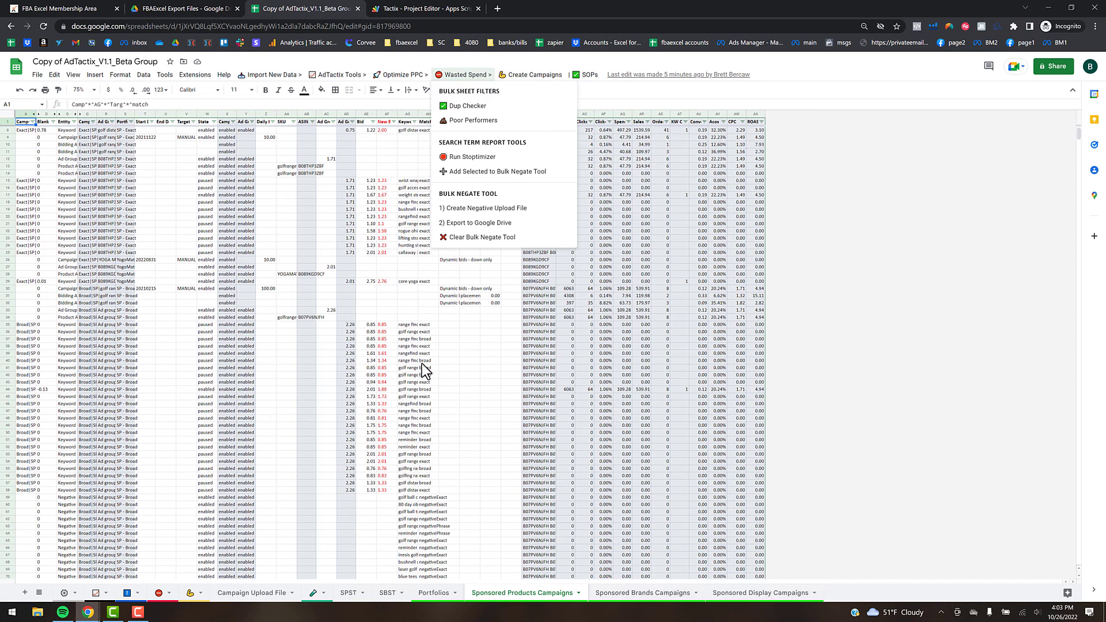
click(454, 355)
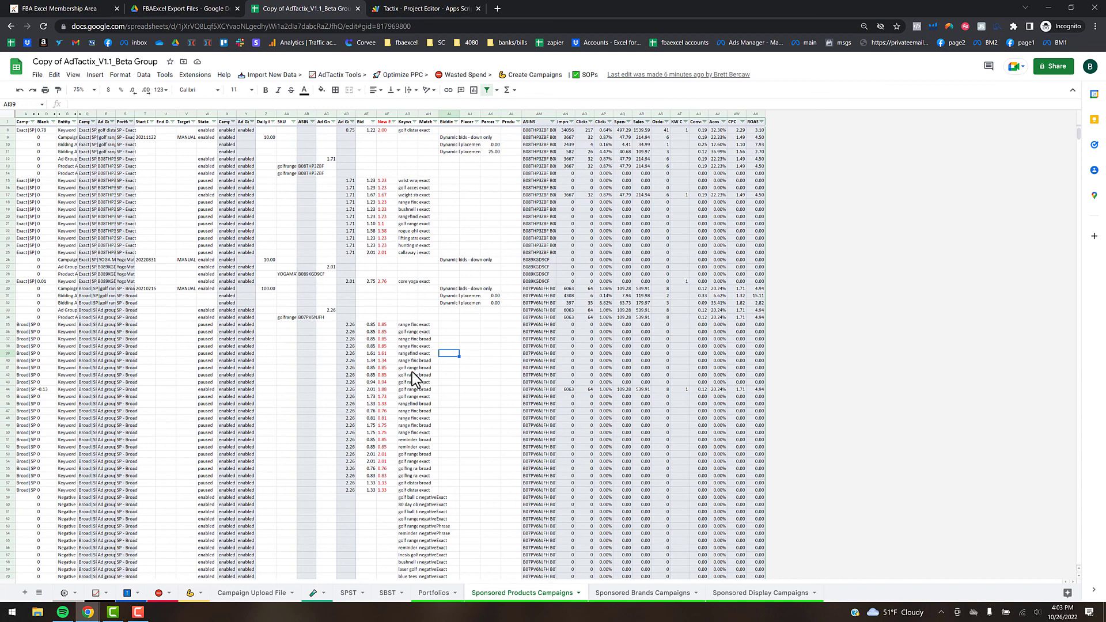
click(470, 353)
click(476, 79)
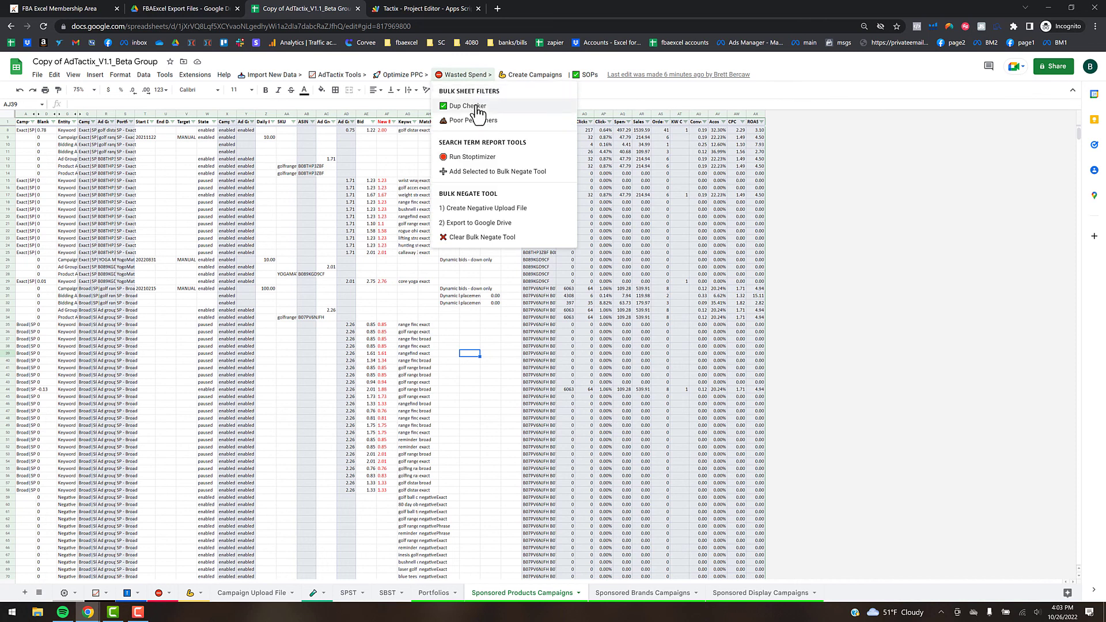
click(476, 107)
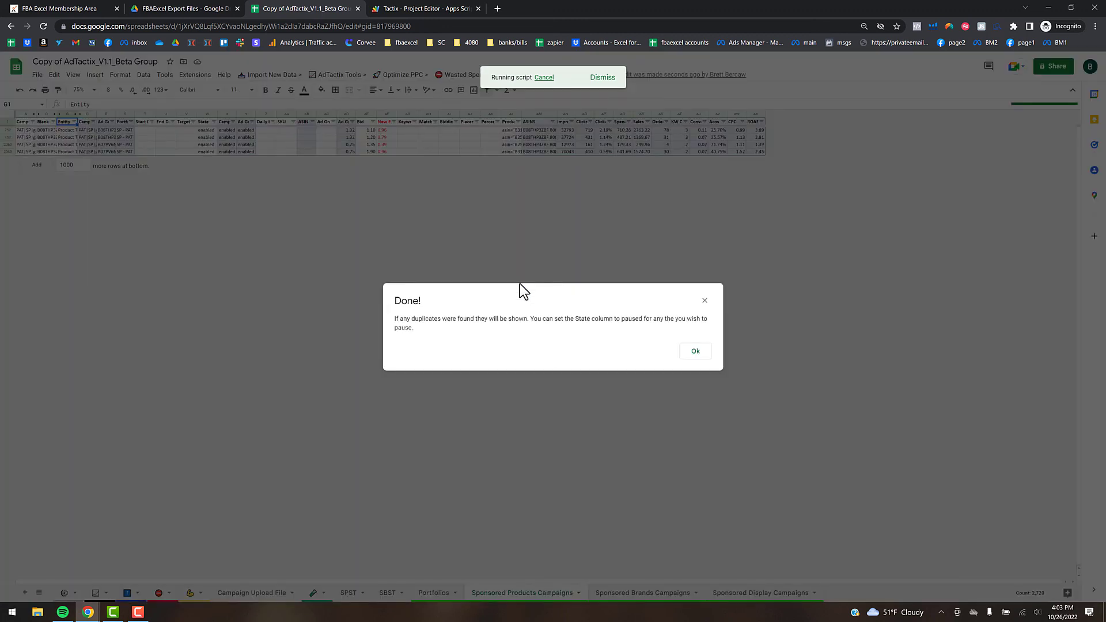
click(695, 350)
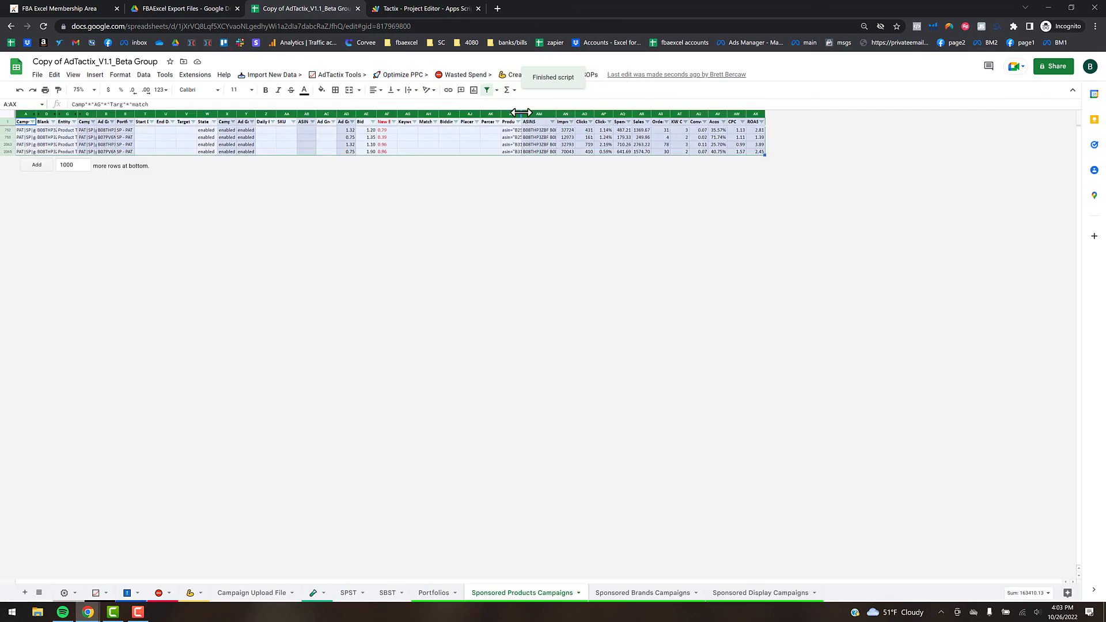
- Widen the Product Targeting Expression column and inspect the duplicates' expressions and ASINs
drag(552, 114, 573, 114)
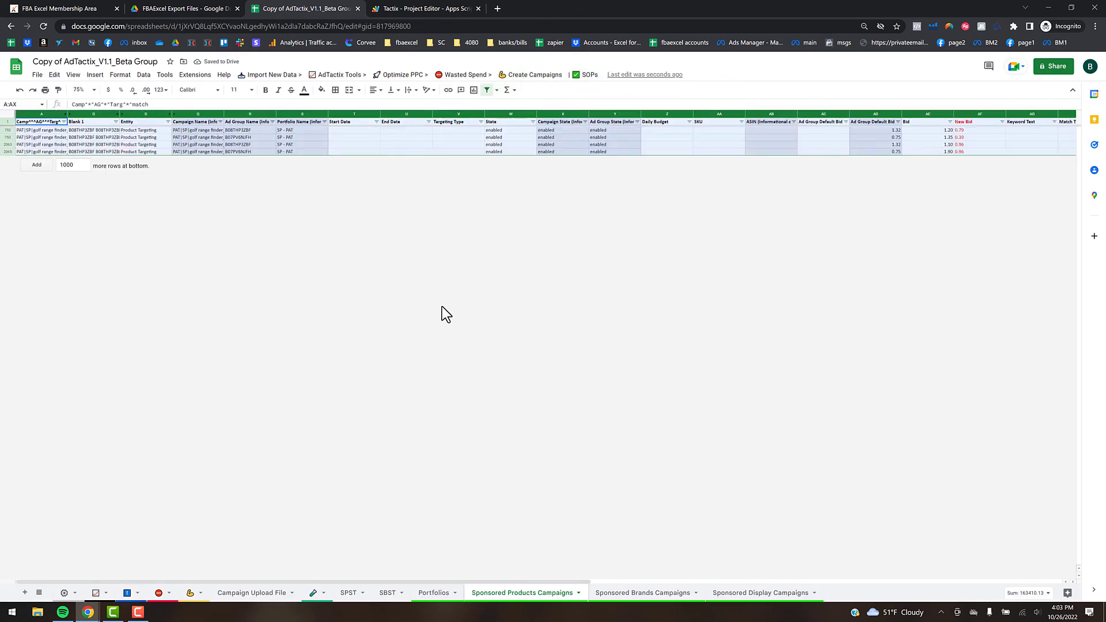
key(ctrl+z)
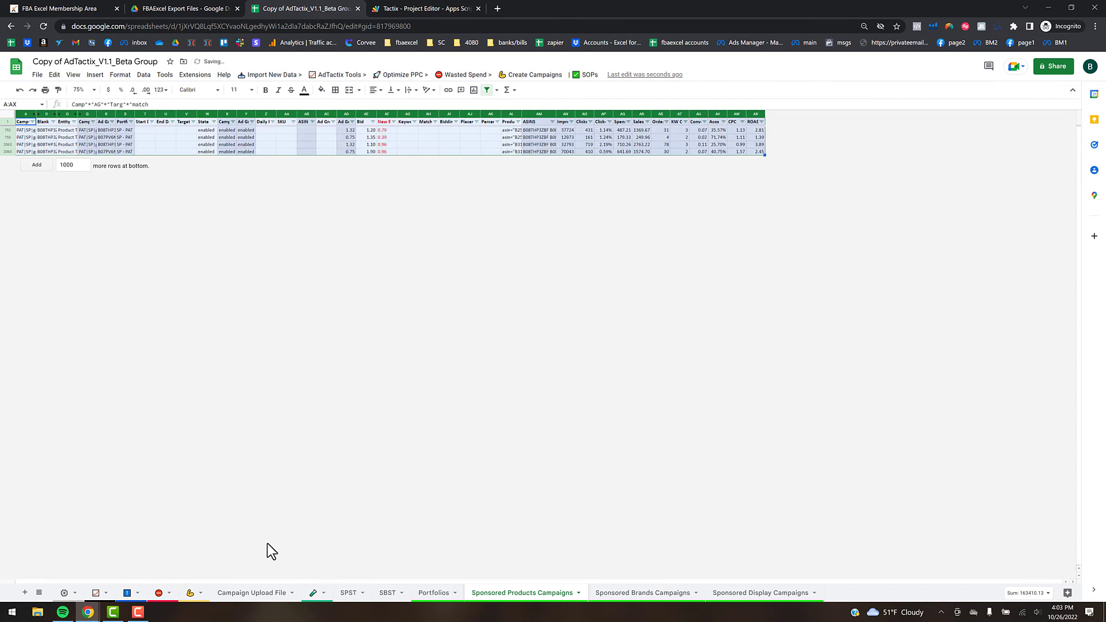
click(491, 130)
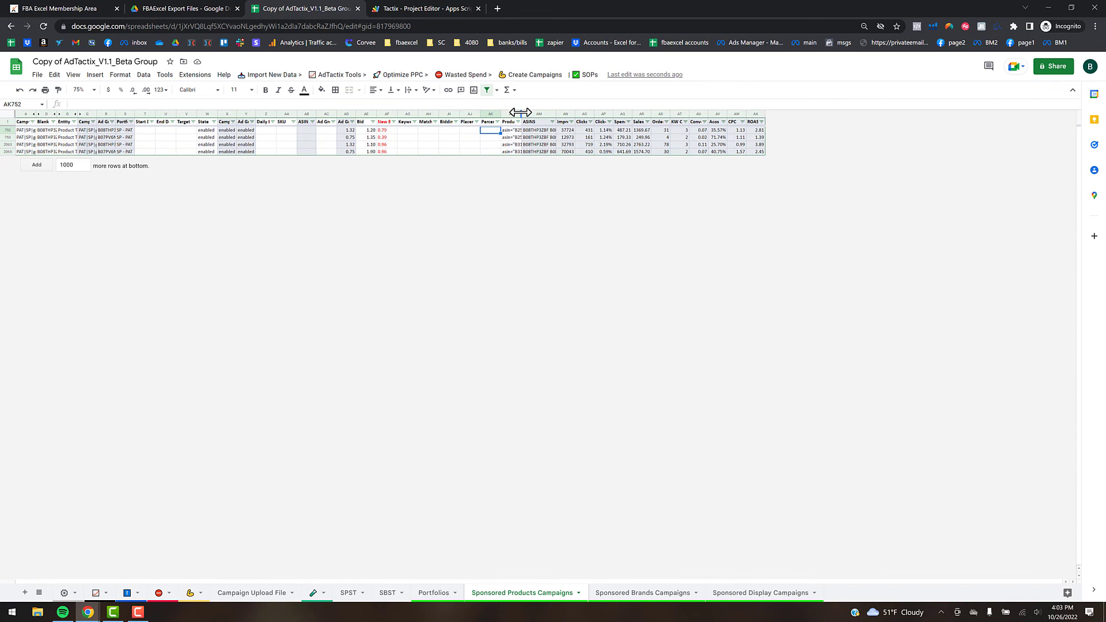
drag(553, 137, 554, 138)
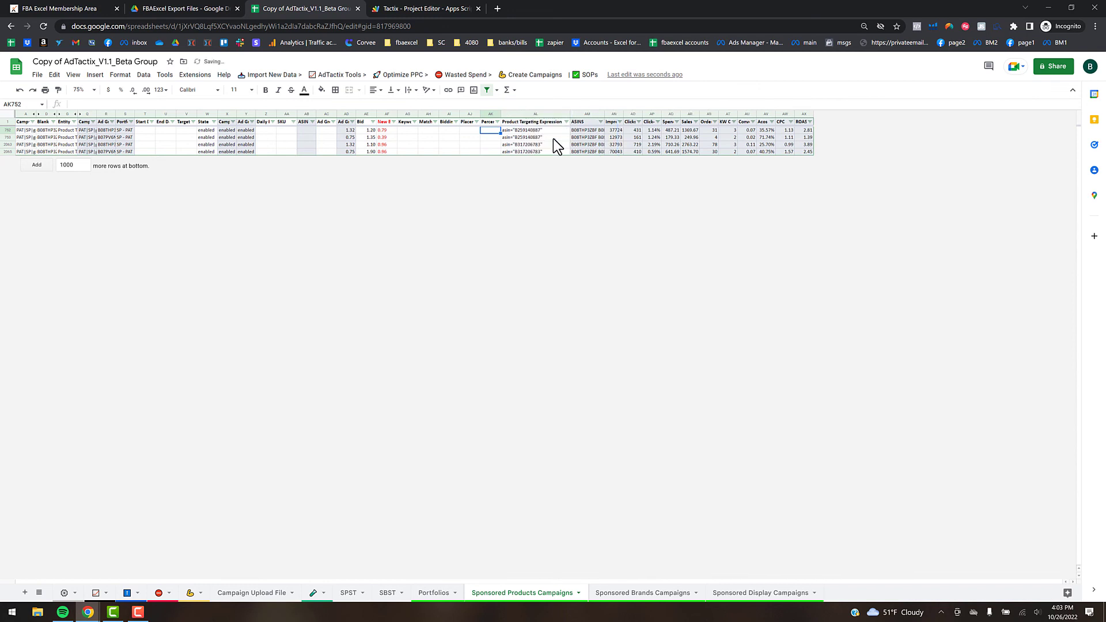
click(541, 138)
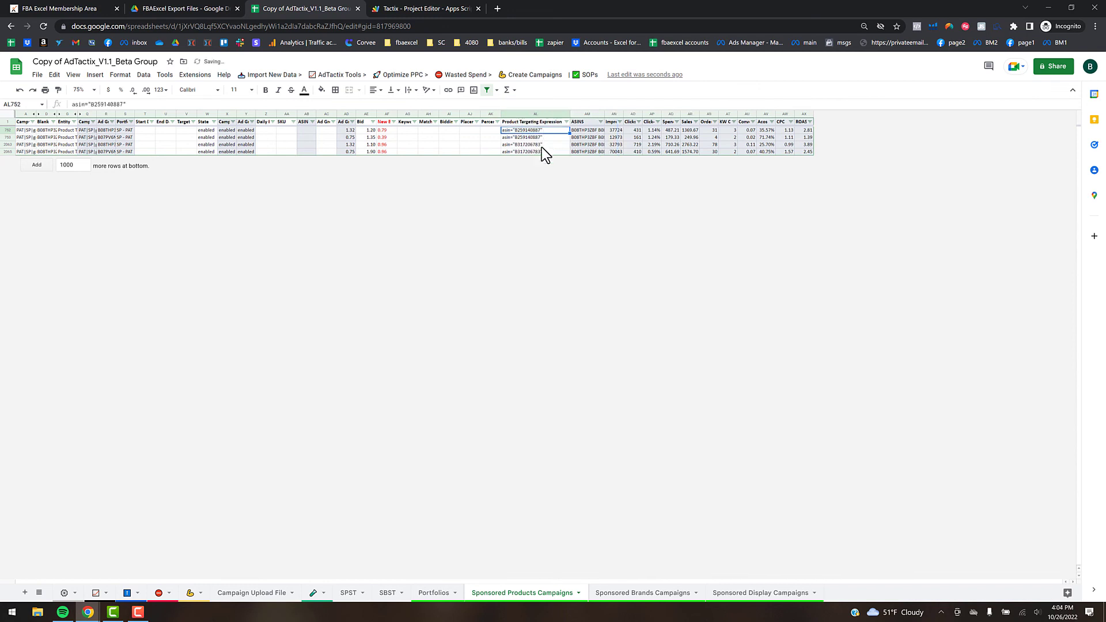
key(Up)
key(Right)
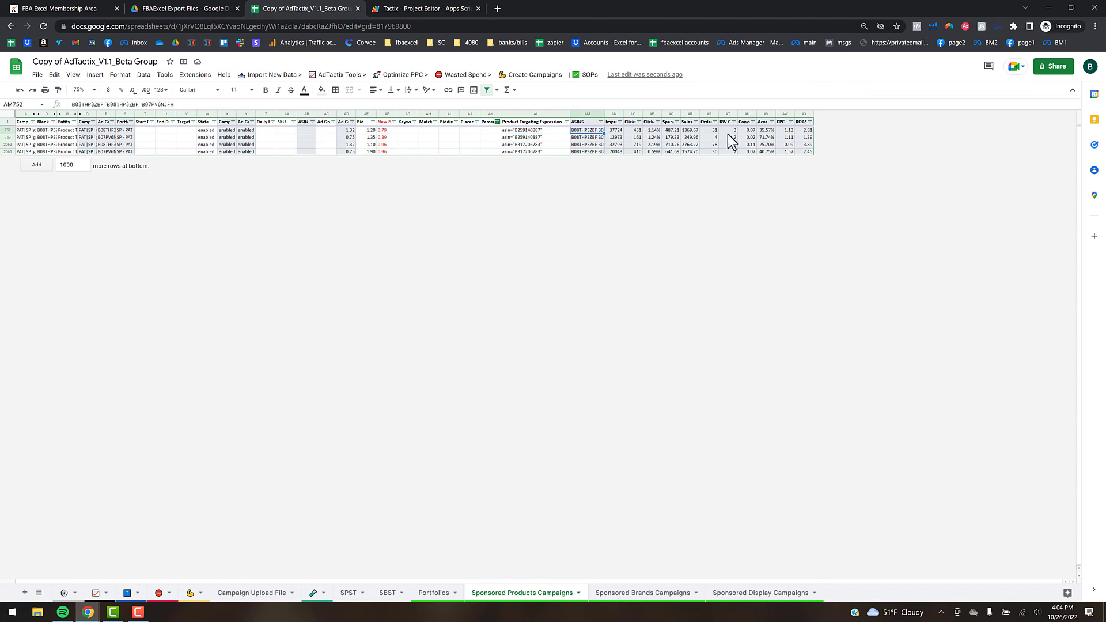
click(706, 137)
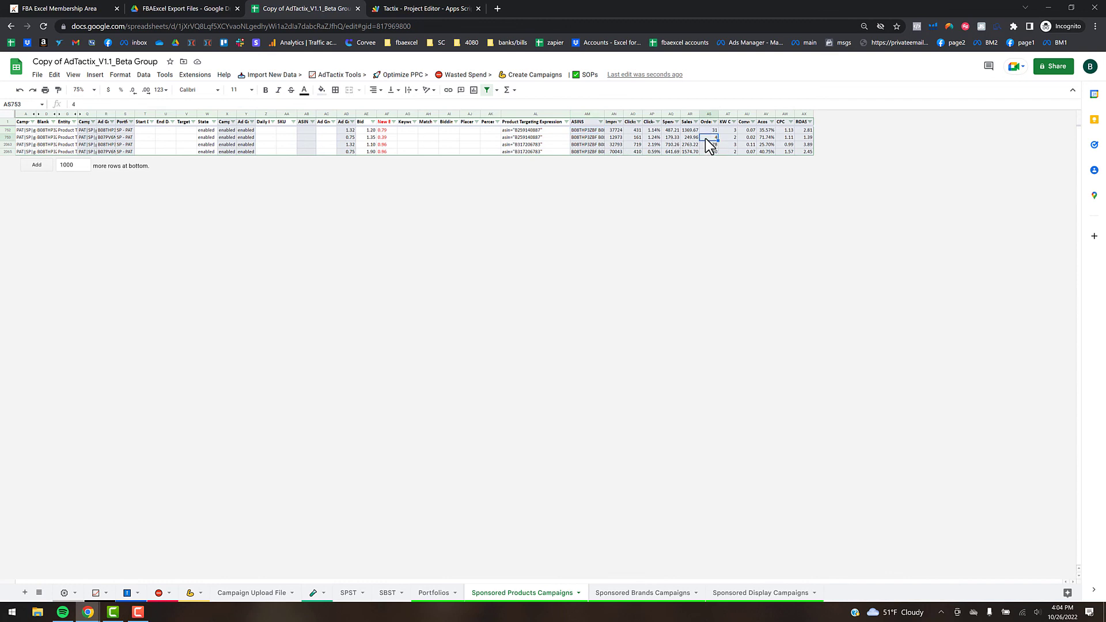
- Set the second duplicate target's State in W753 to paused
click(208, 137)
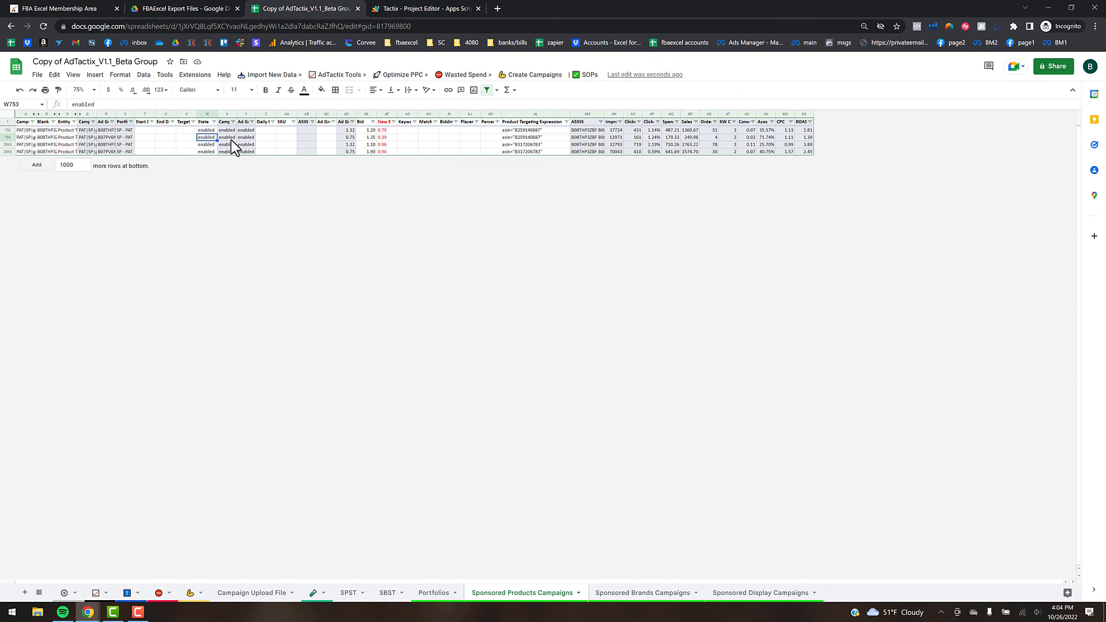
text(paused)
key(Return)
click(405, 76)
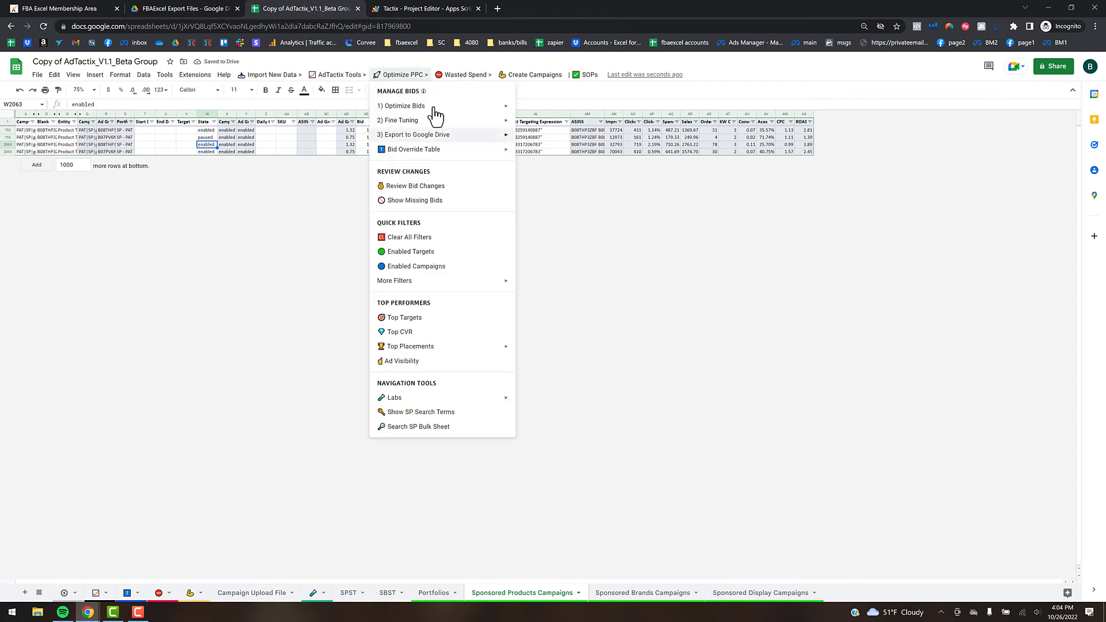
- Look over Optimize PPC's Export to Google Drive option, then switch to the Settings sheet
mouse_move(425, 135)
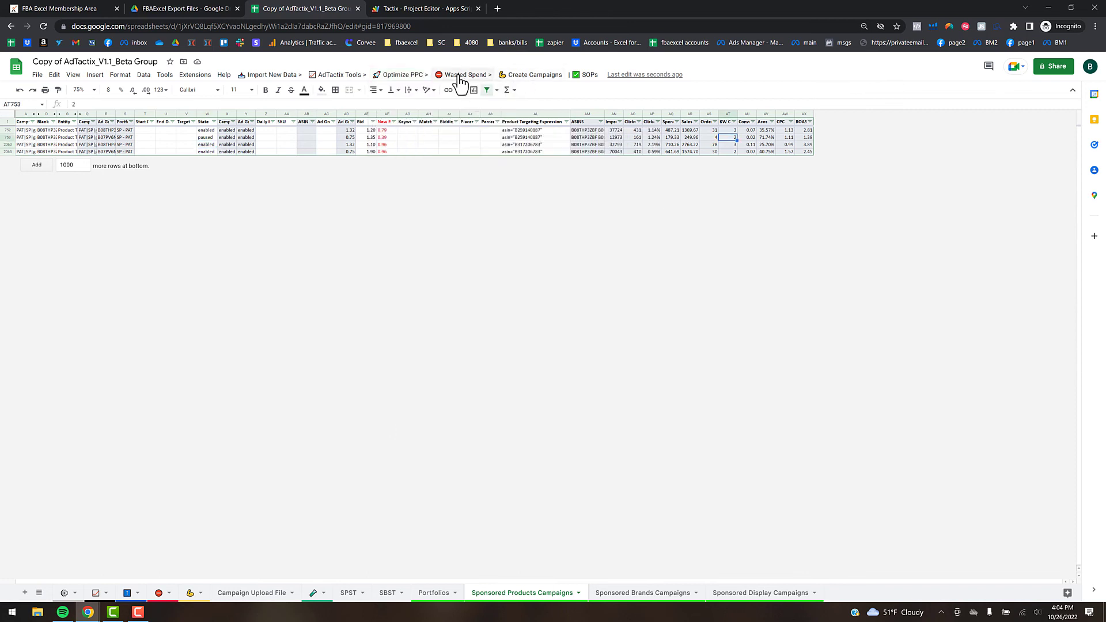
click(468, 76)
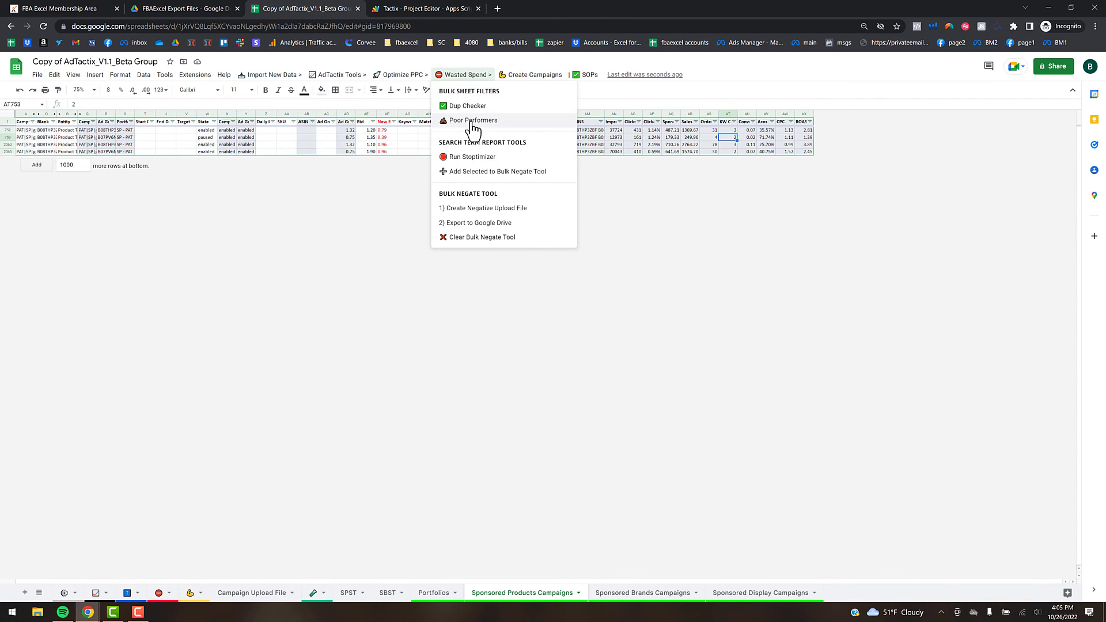
click(65, 593)
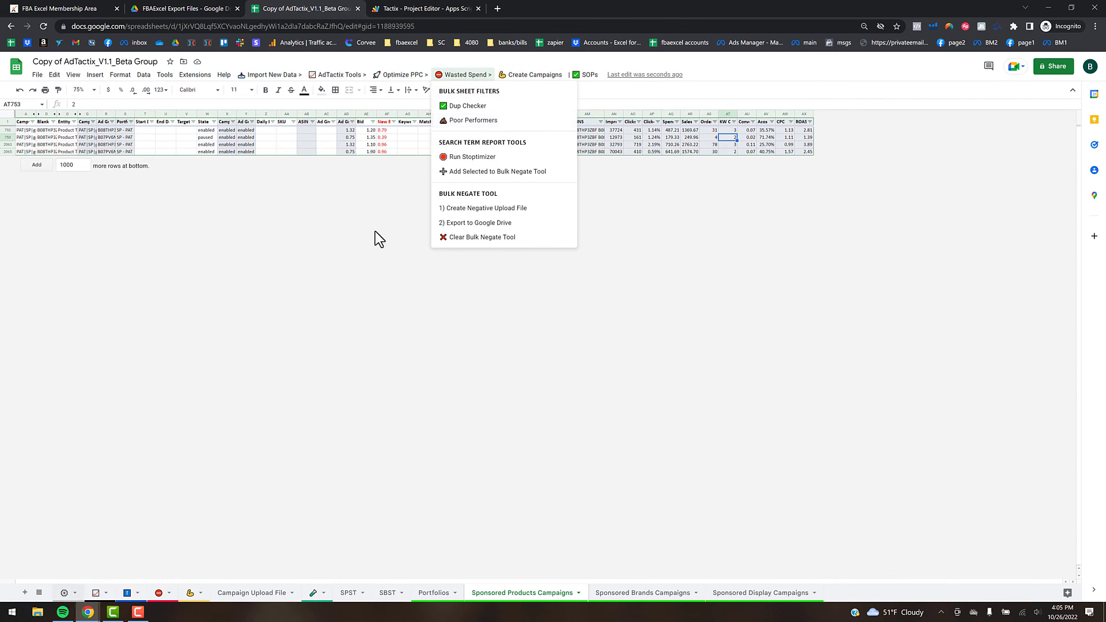
- Change merged heading A14 to 'STOPtimizer Limits (Poor Performers)'
scroll(118, 212, up, 5)
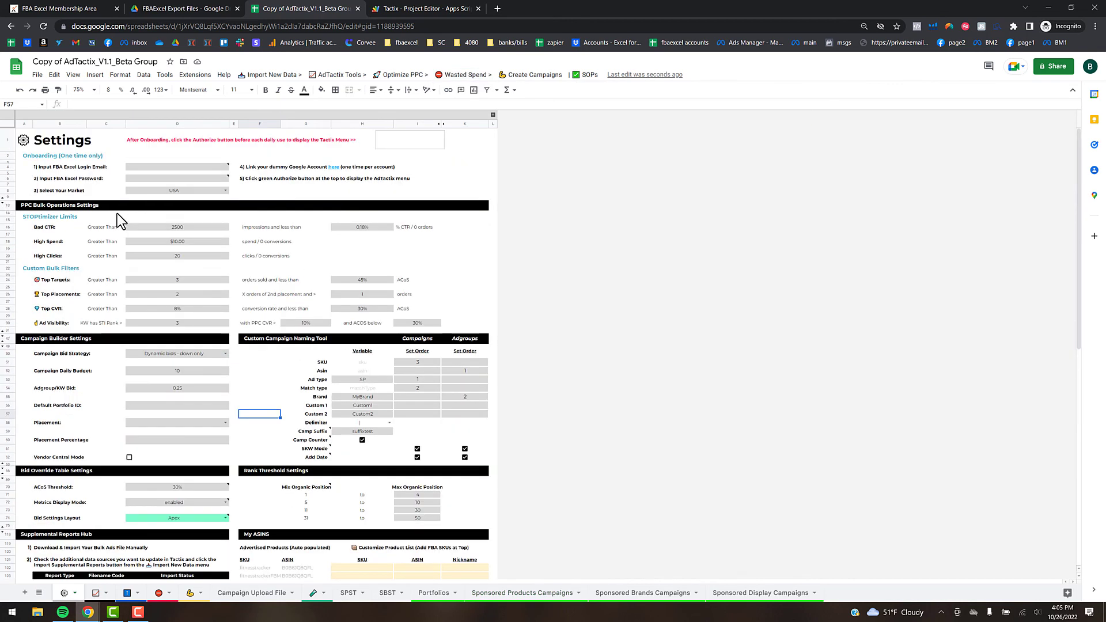
click(33, 216)
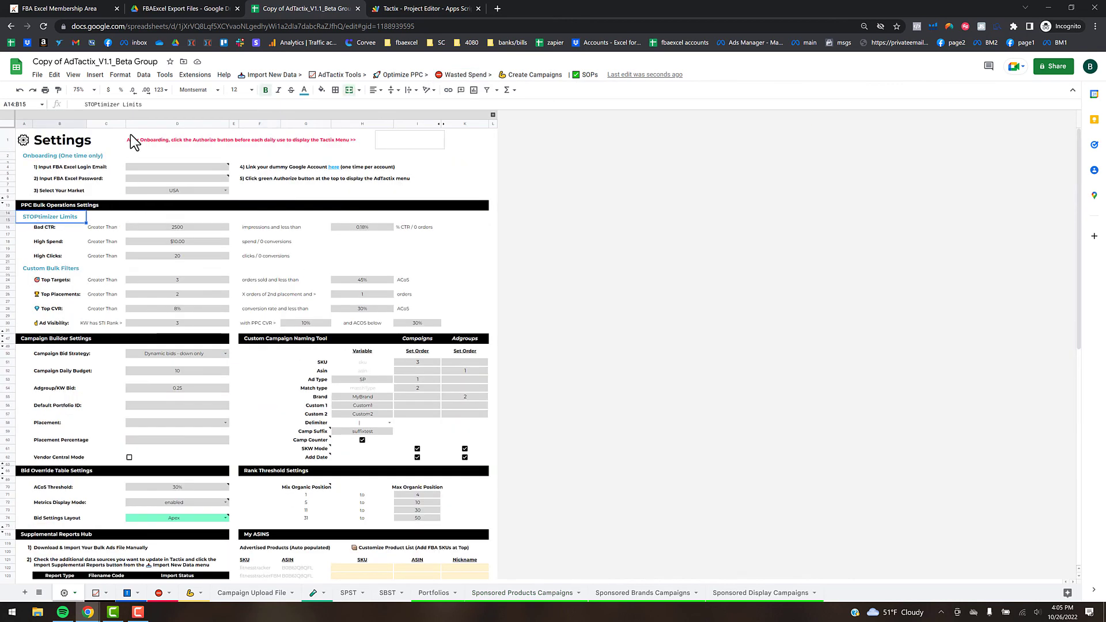
mouse_move(134, 619)
click(271, 256)
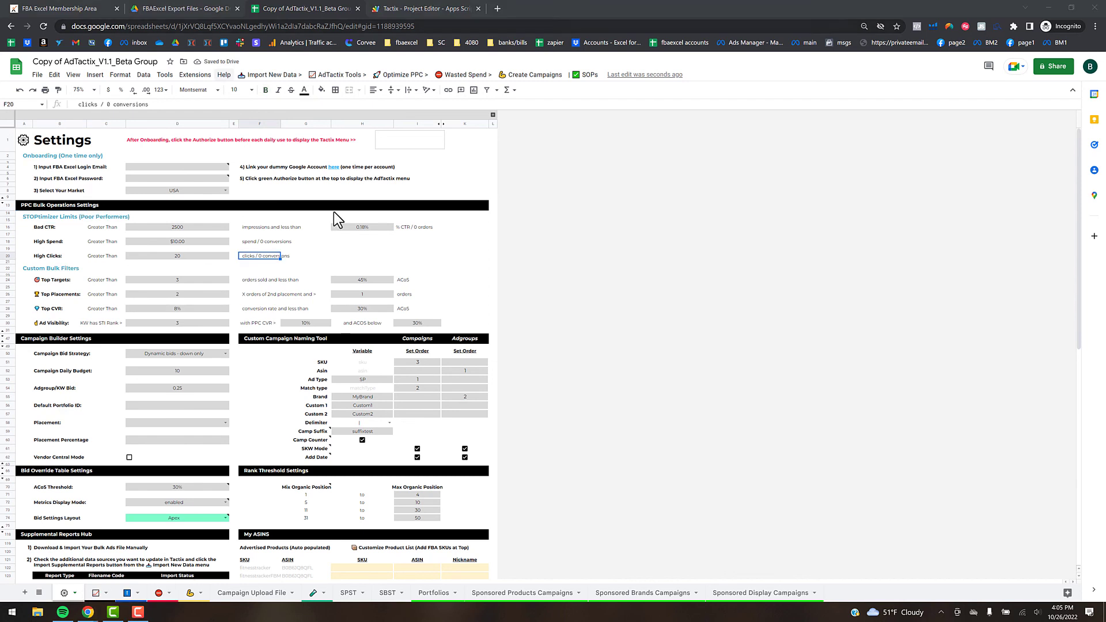
click(61, 217)
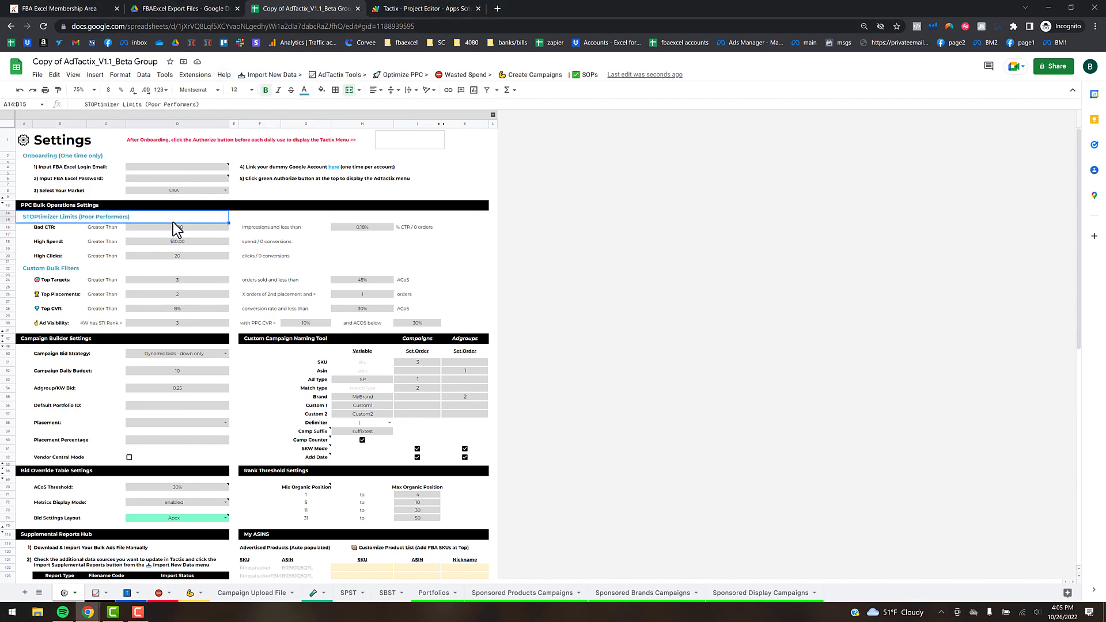
click(304, 242)
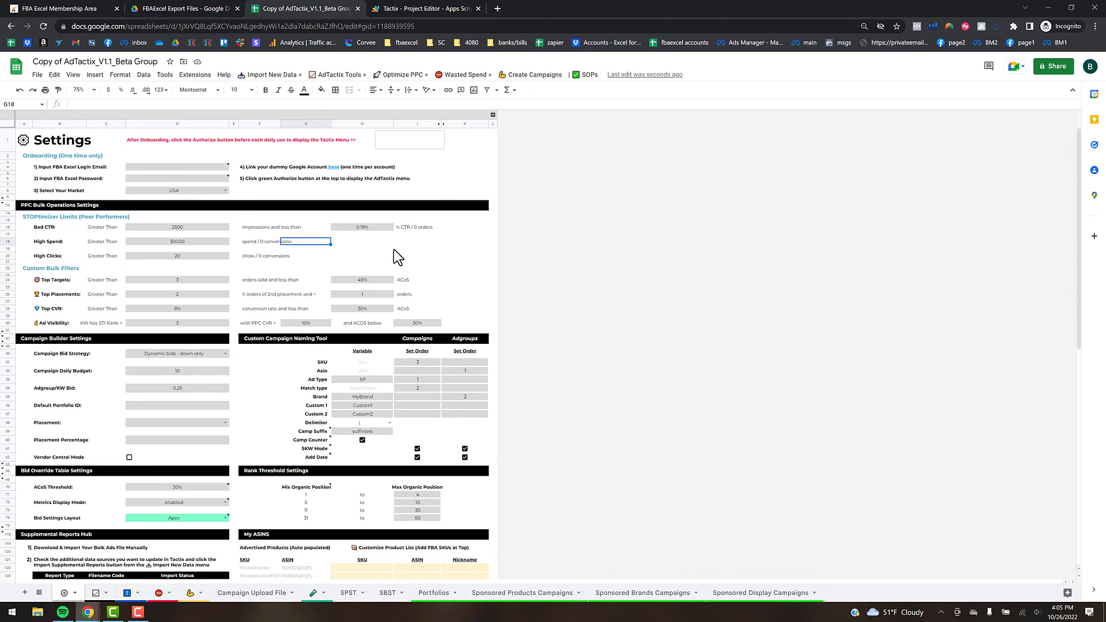
click(468, 74)
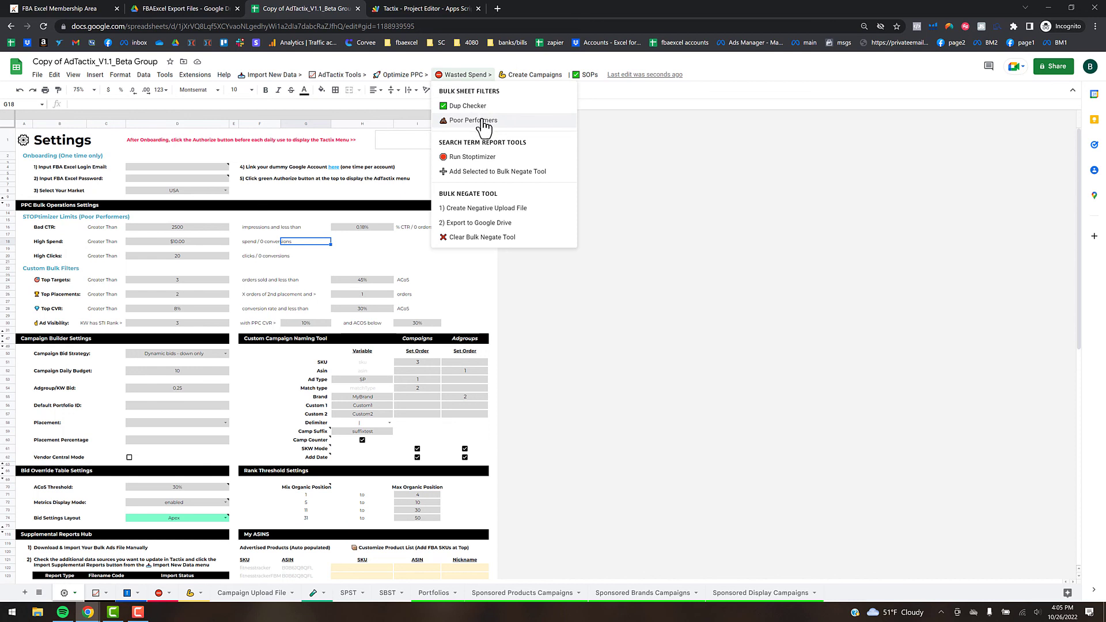
- Run Wasted Spend > Poor Performers on Sponsored Products Campaigns, then return to Settings (limits 2500, $10.00, 20)
click(543, 599)
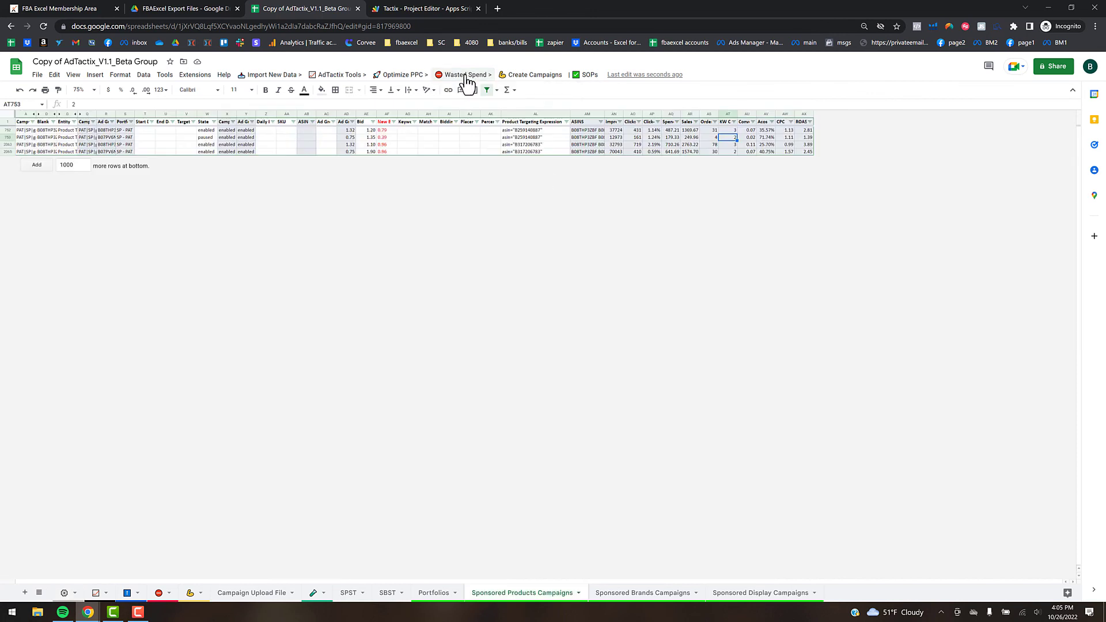
click(465, 76)
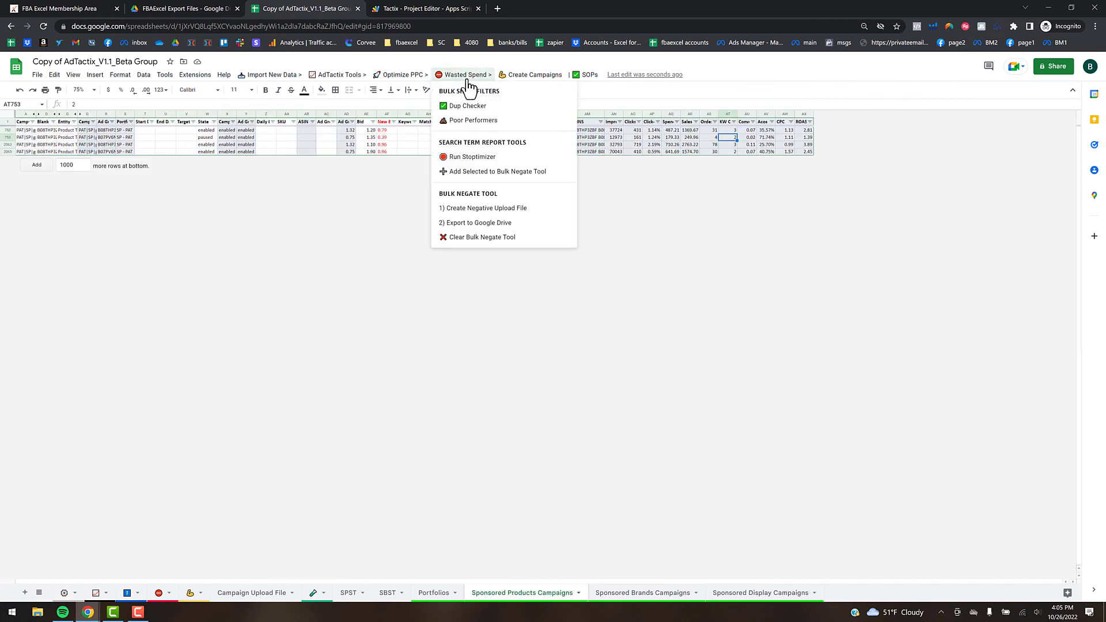
click(566, 125)
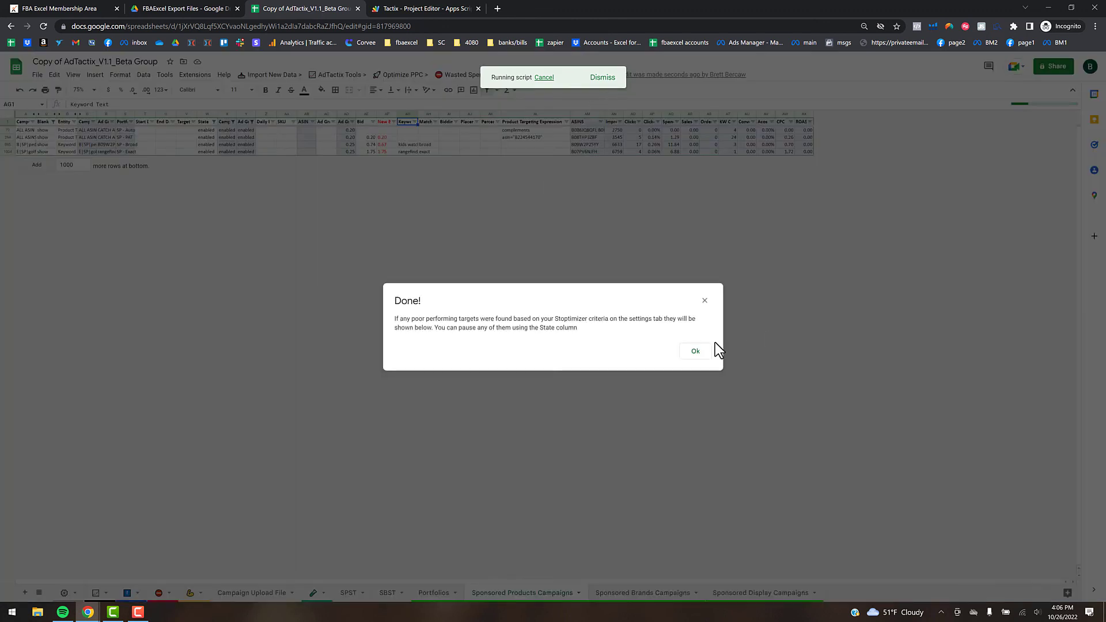
click(697, 352)
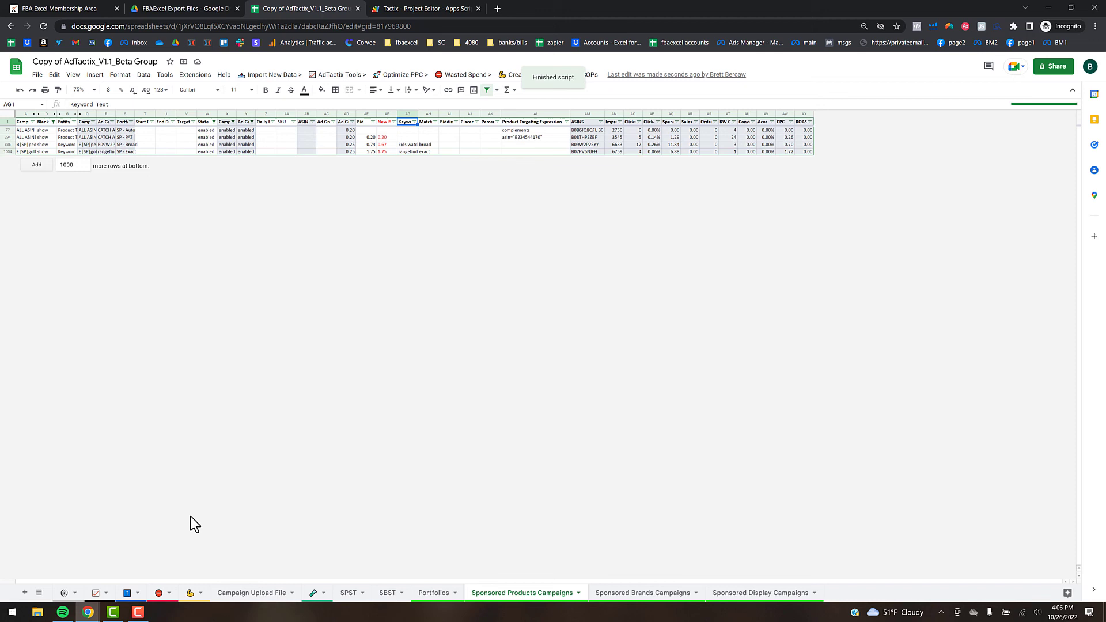
click(67, 596)
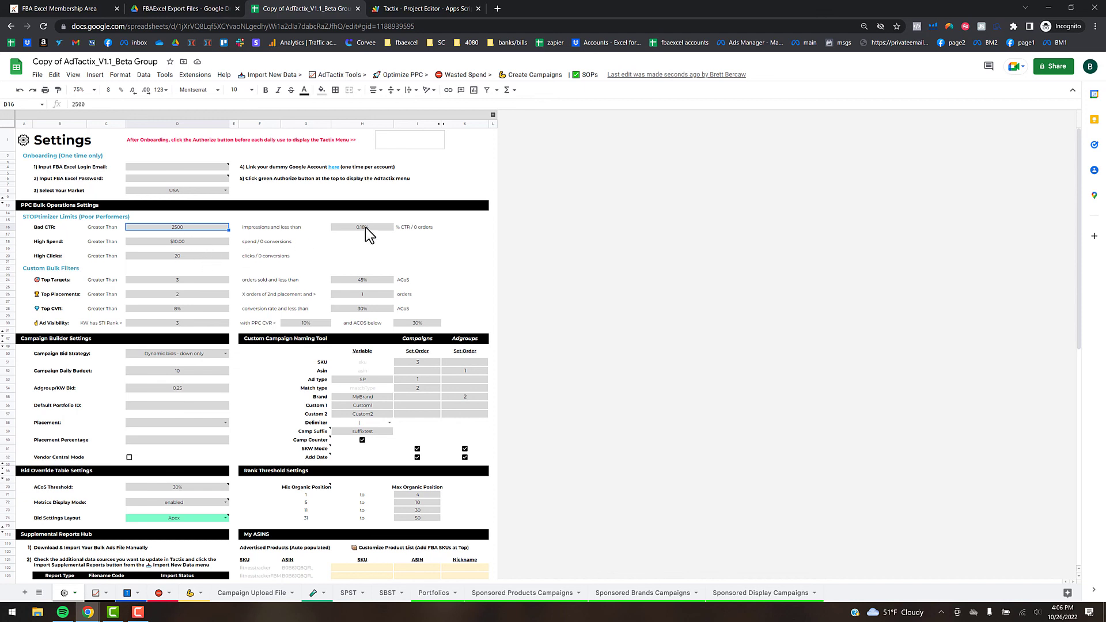
- Browse the Create Campaigns and Wasted Spend menus and close them without choosing anything
click(530, 74)
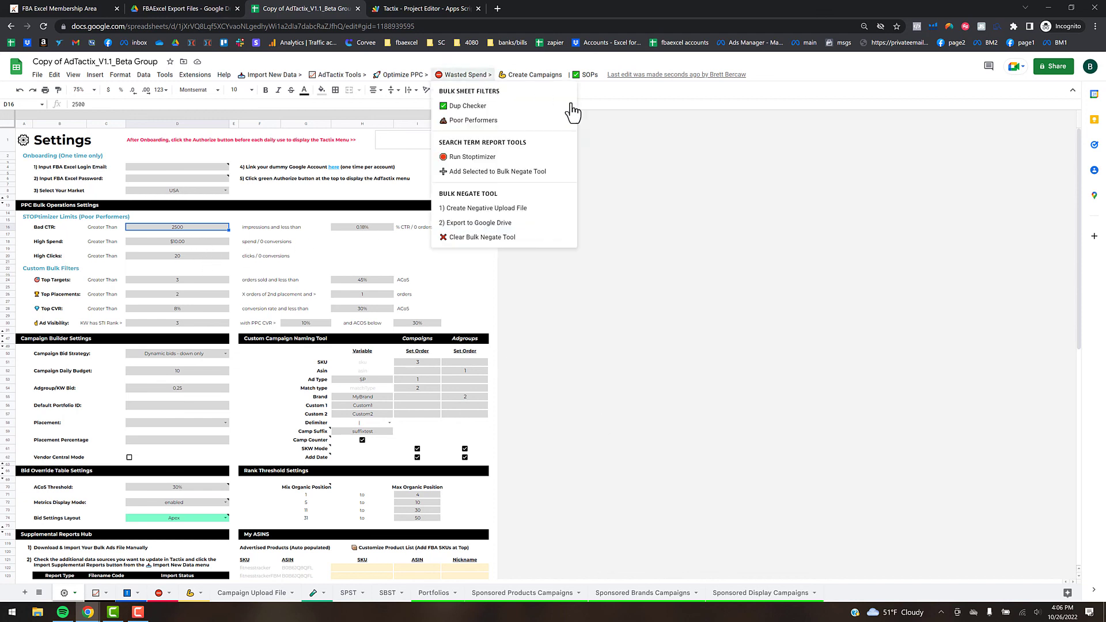
mouse_move(462, 75)
click(476, 285)
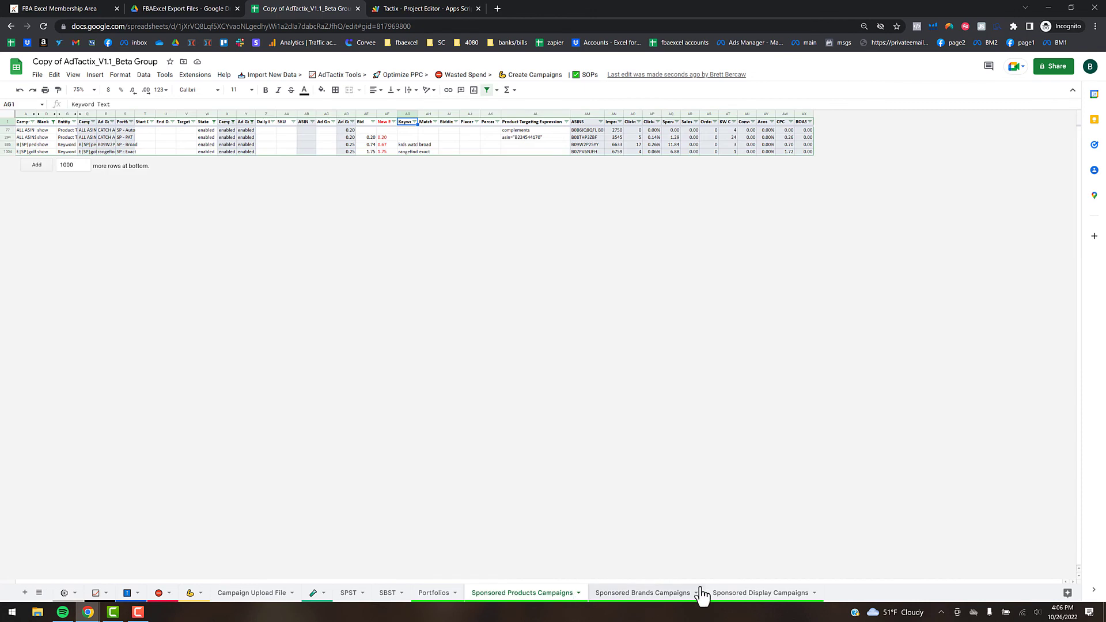
- Check the first poor performer's State and the Optimize PPC menu, then go to Bid Override Table
click(504, 145)
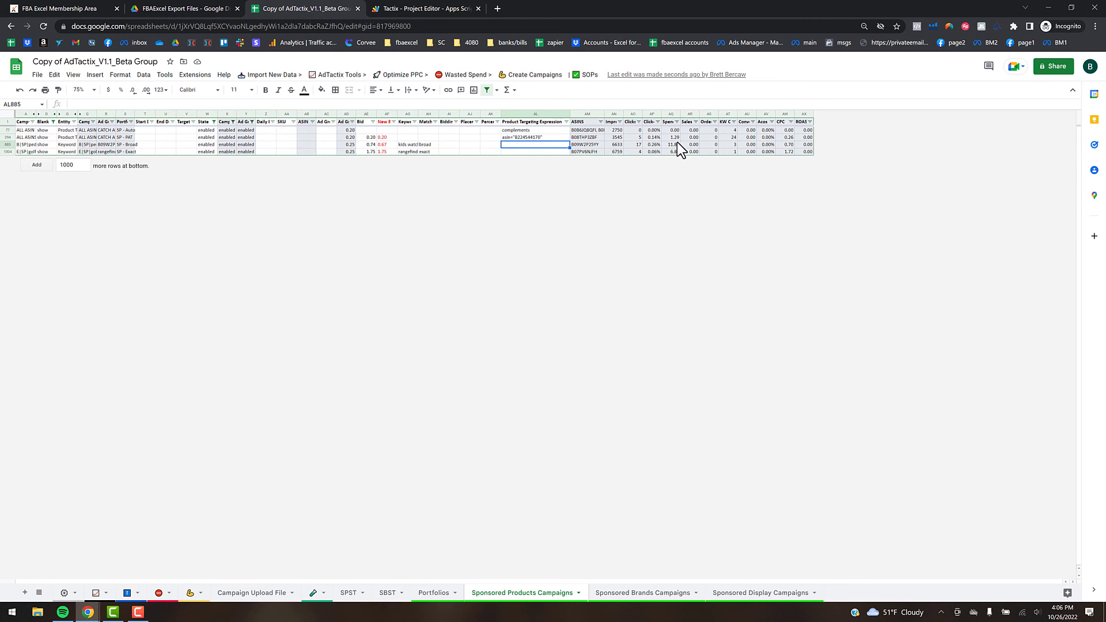
click(207, 132)
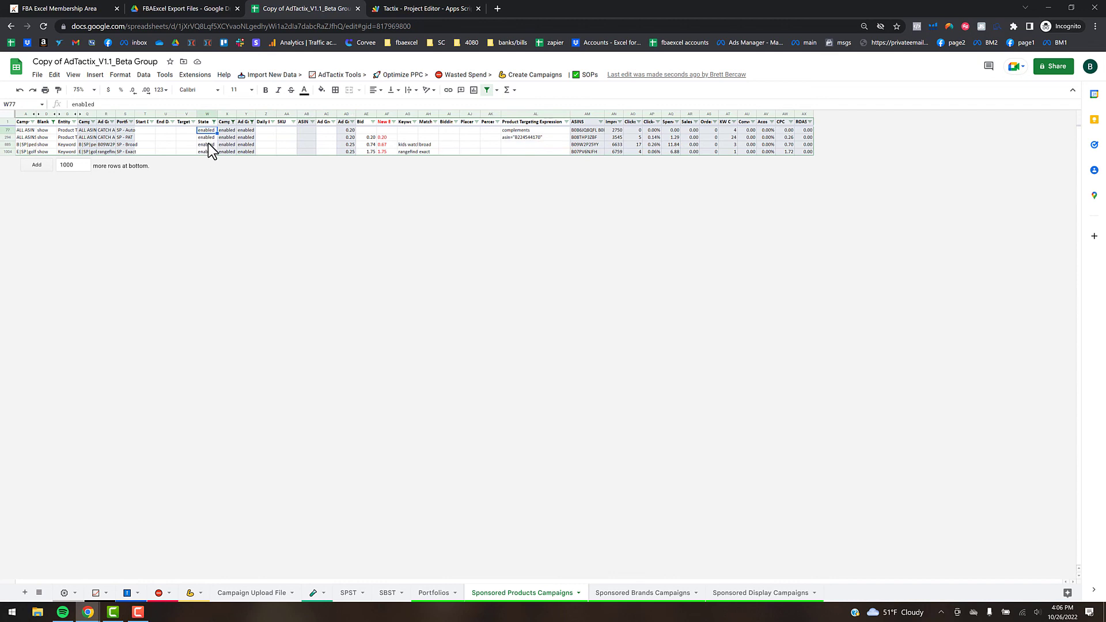
click(405, 76)
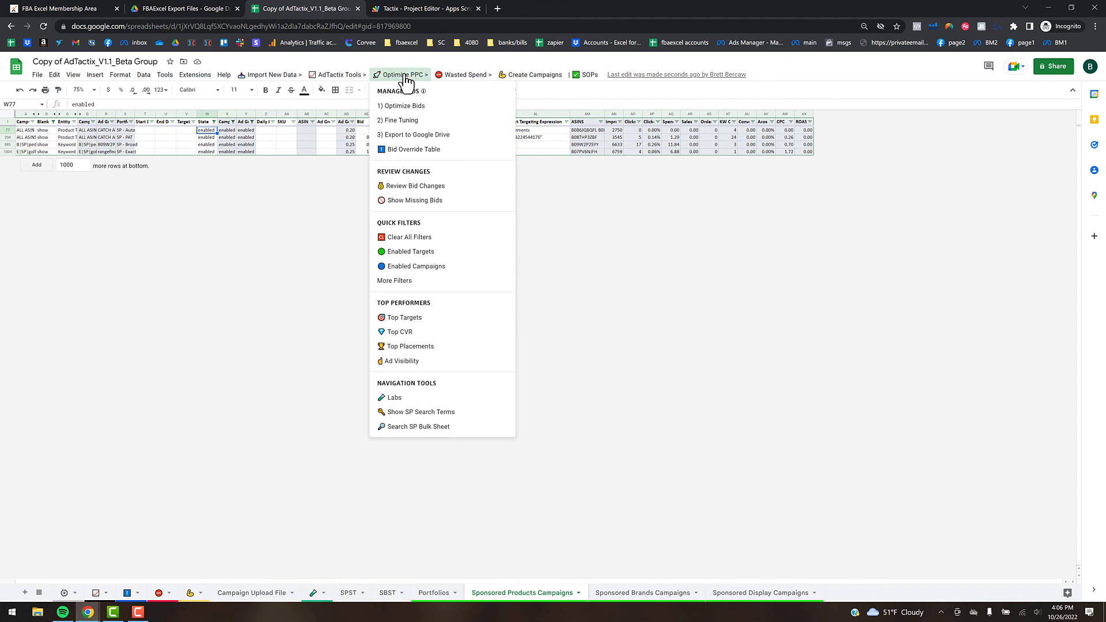
click(333, 144)
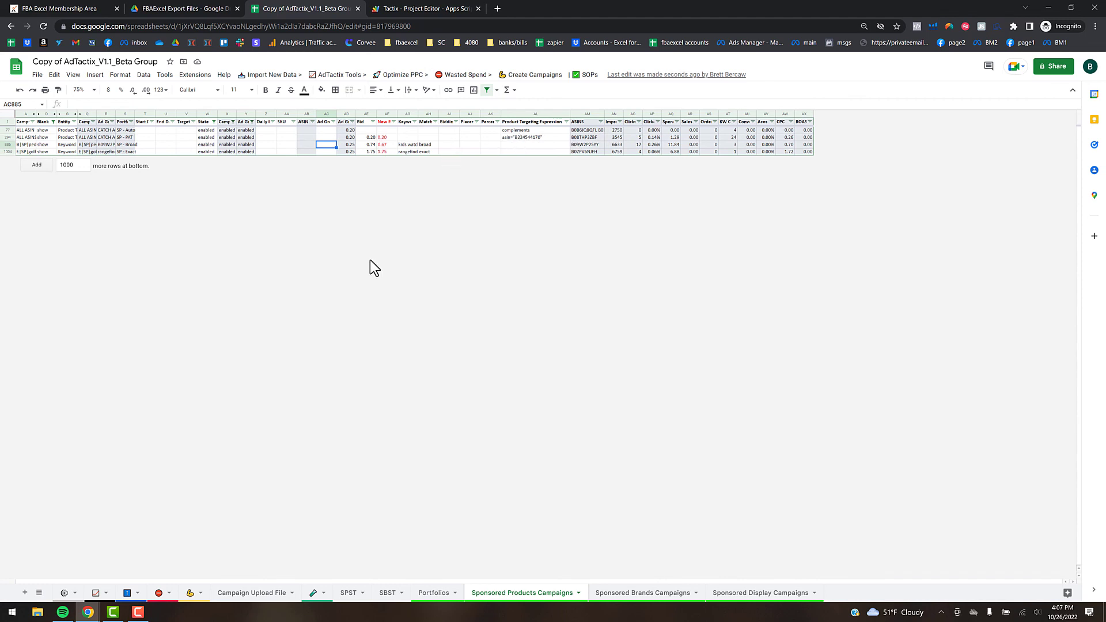
click(128, 594)
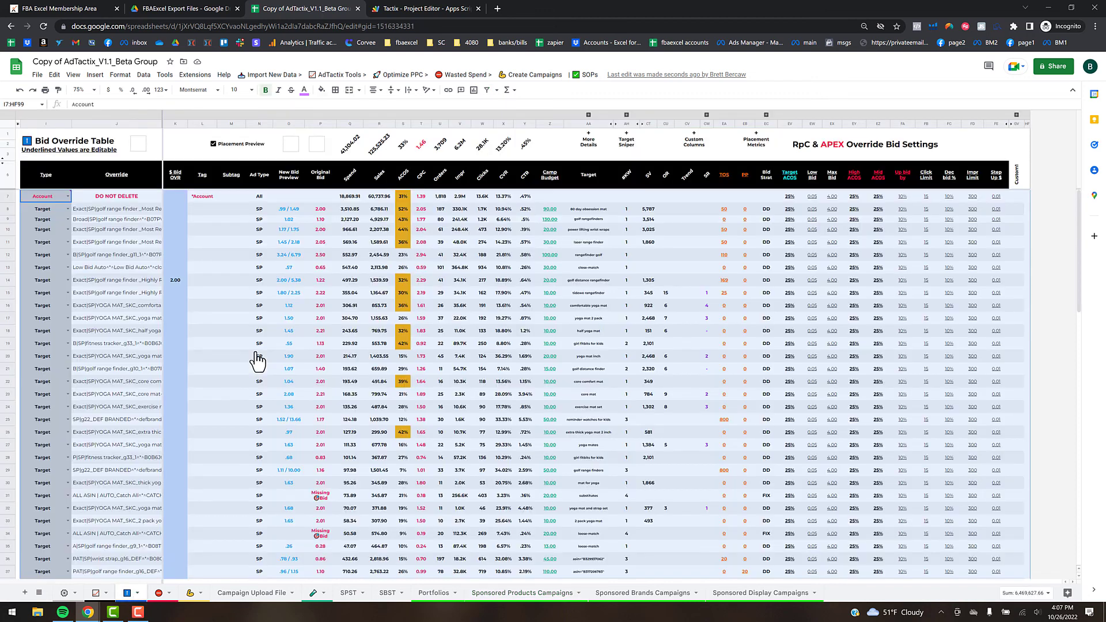
- Enter 'testing' in Tag cell L21 of the Bid Override Table
click(229, 368)
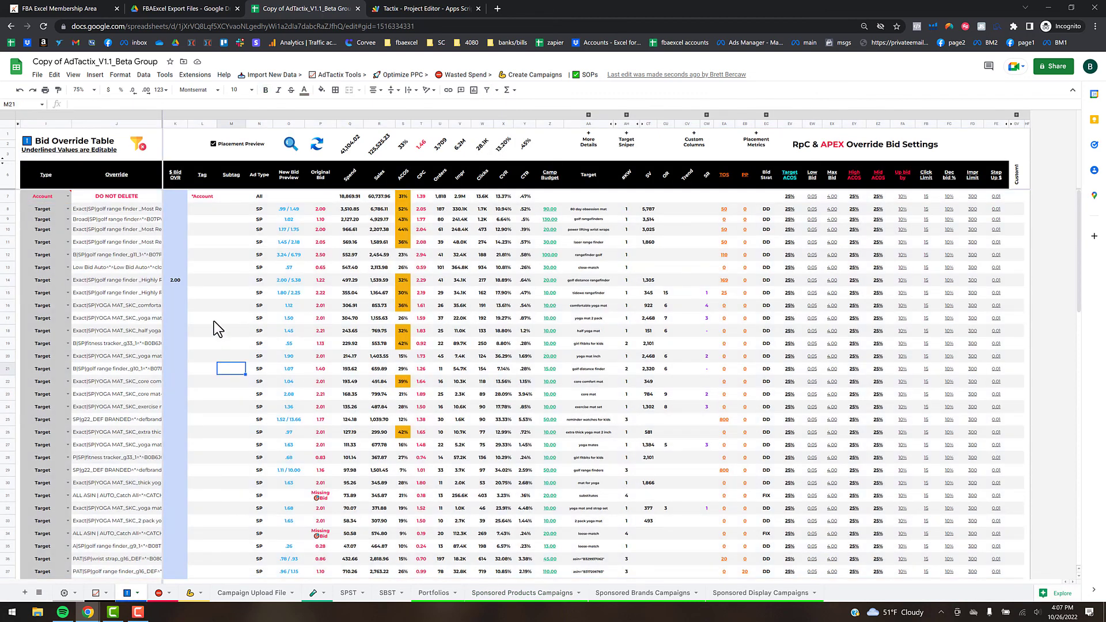
click(217, 363)
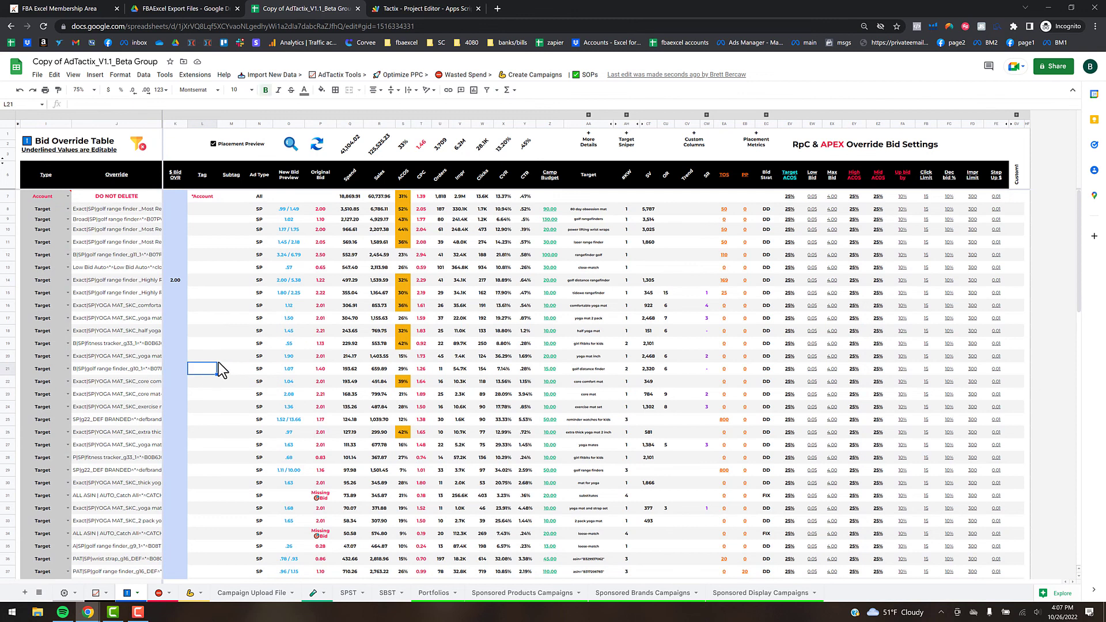
text(testing)
key(Return)
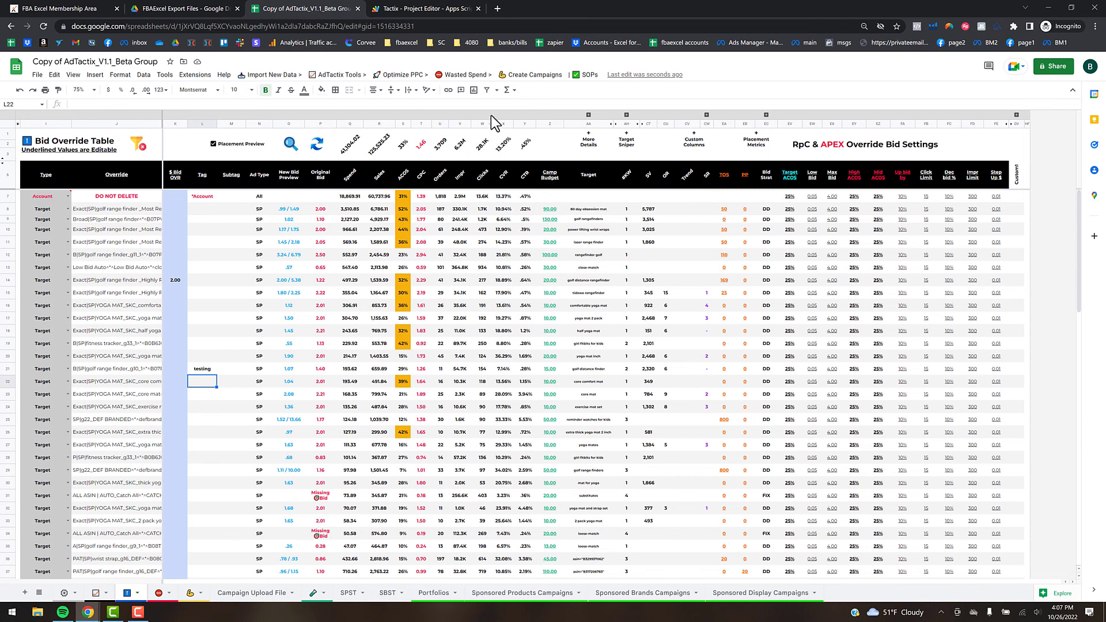
- Locate the bid override targets, jumping to four filtered poor-performer rows on Sponsored Products Campaigns
click(483, 76)
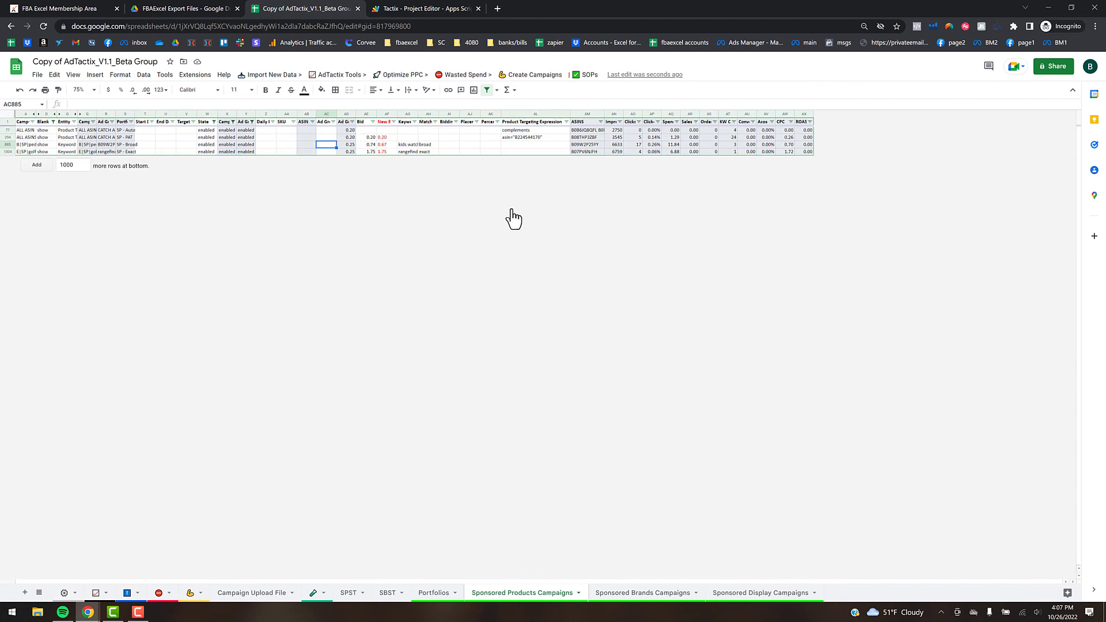
- Glance at an exact match entry and the Wasted Spend menu, then switch to the SPST sheet
click(426, 151)
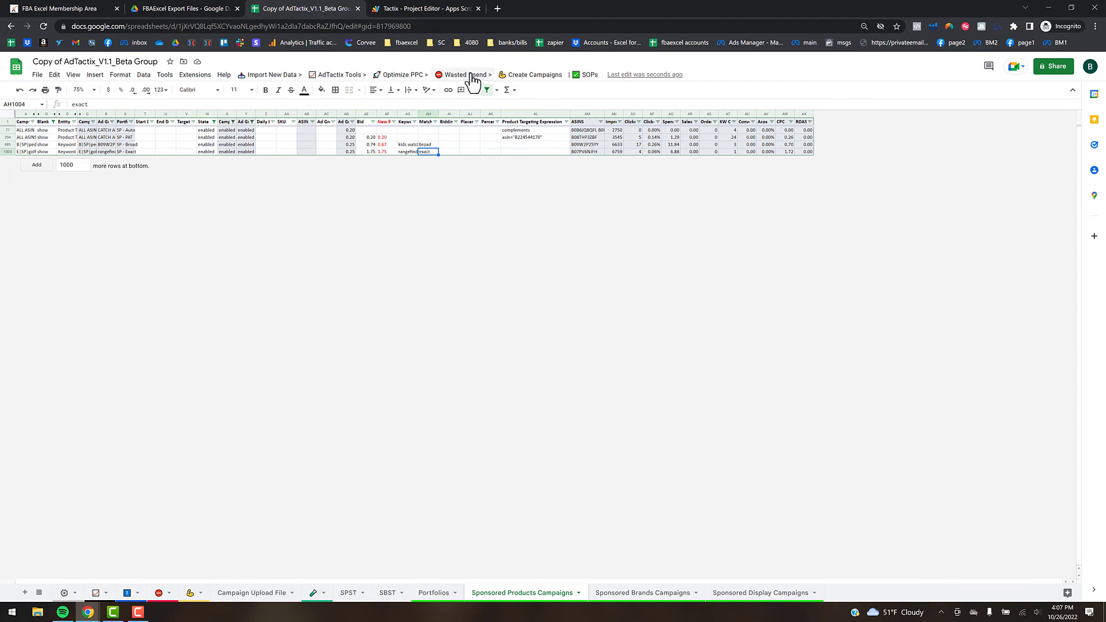
click(457, 77)
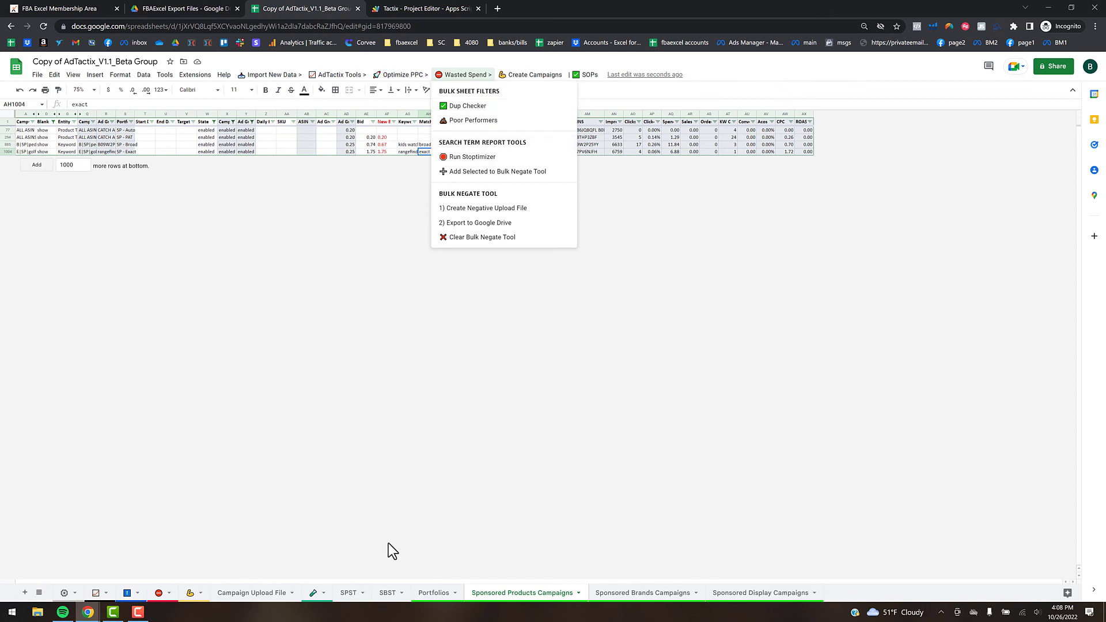
click(349, 593)
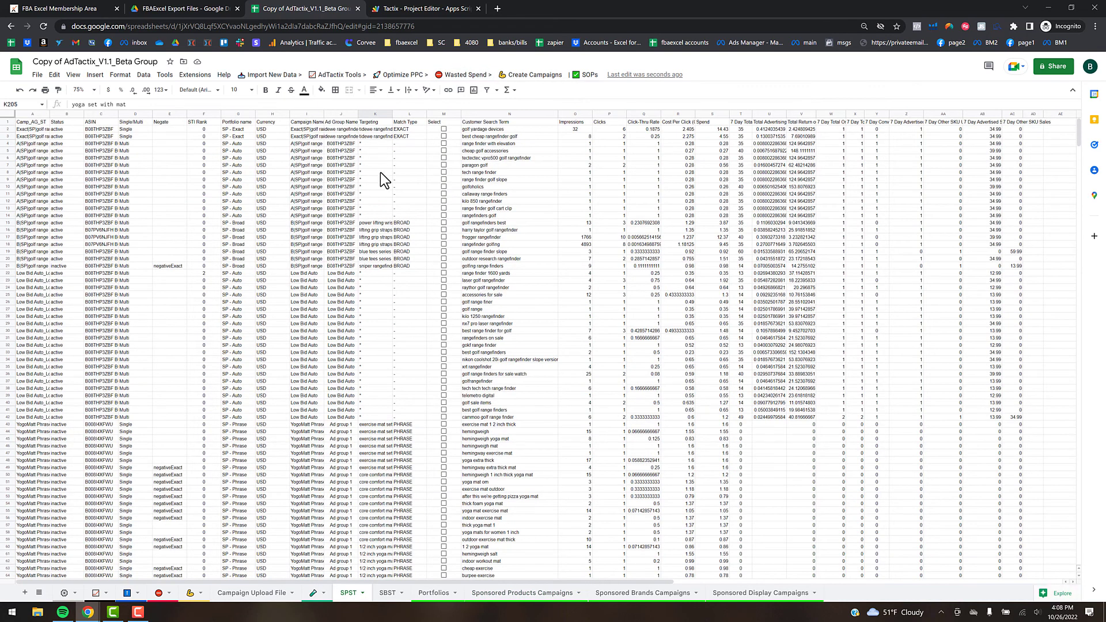
- Select the Targeting column and run Wasted Spend > Run Stoptimizer on the SPST search terms
click(493, 137)
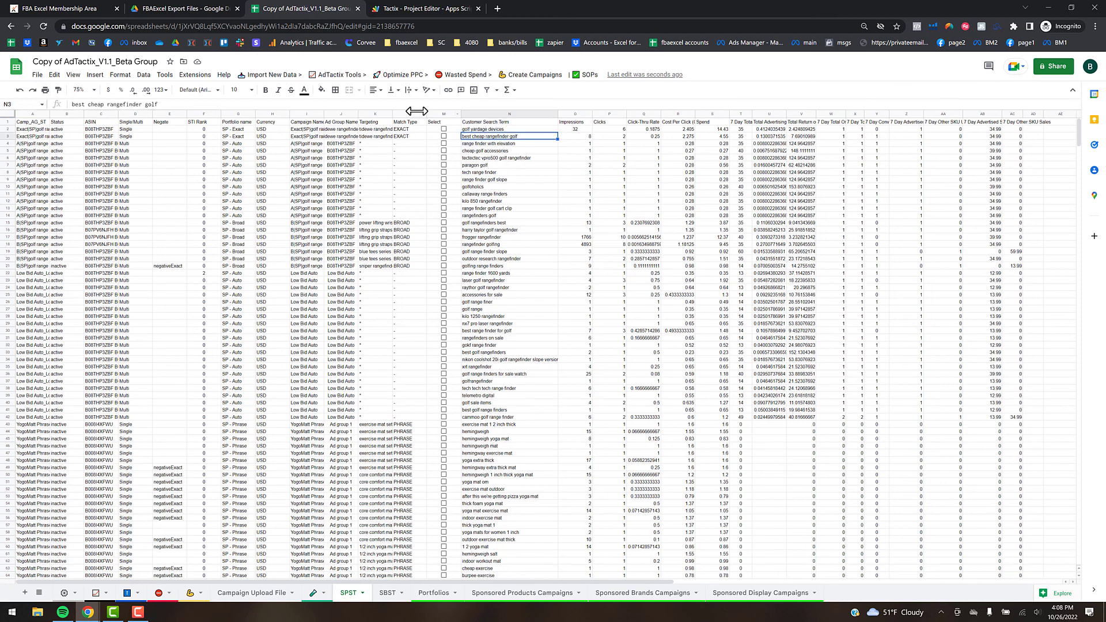
click(373, 114)
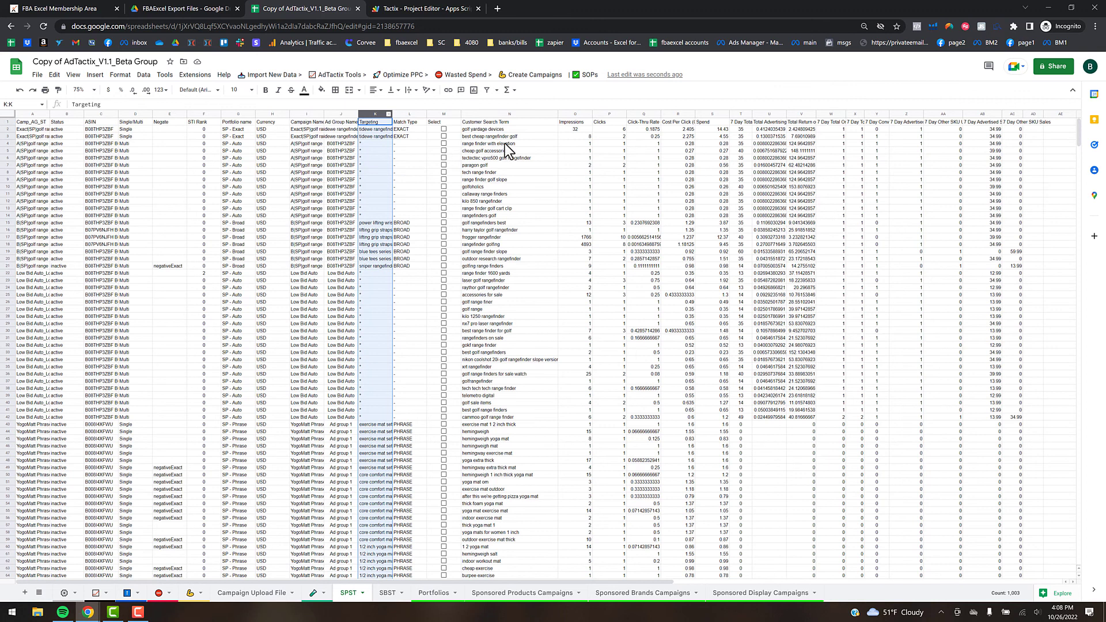
click(464, 75)
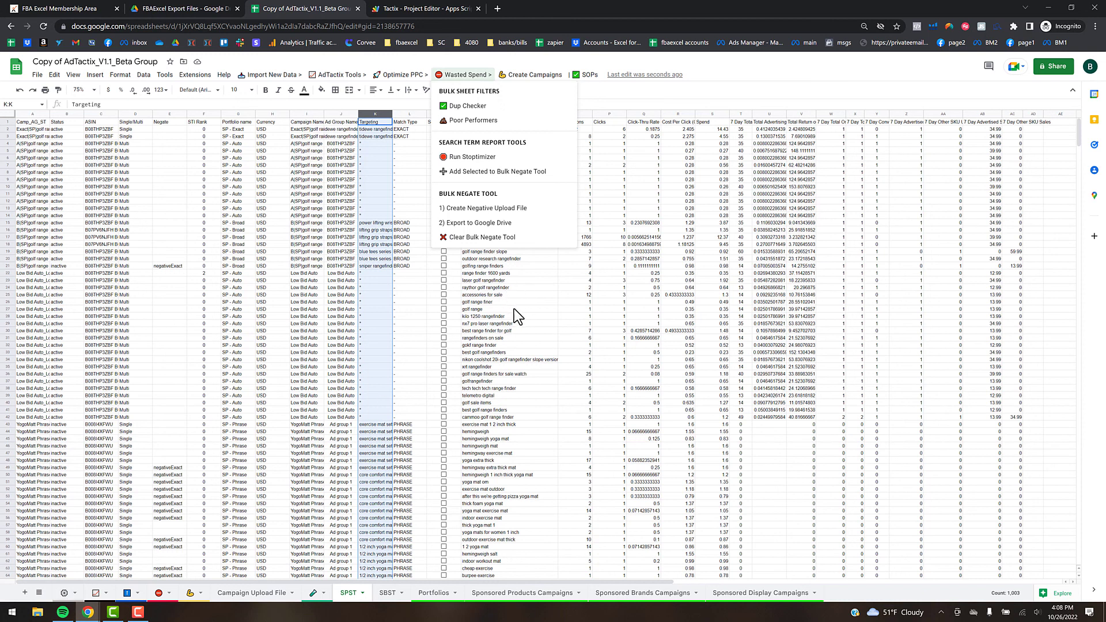
click(477, 156)
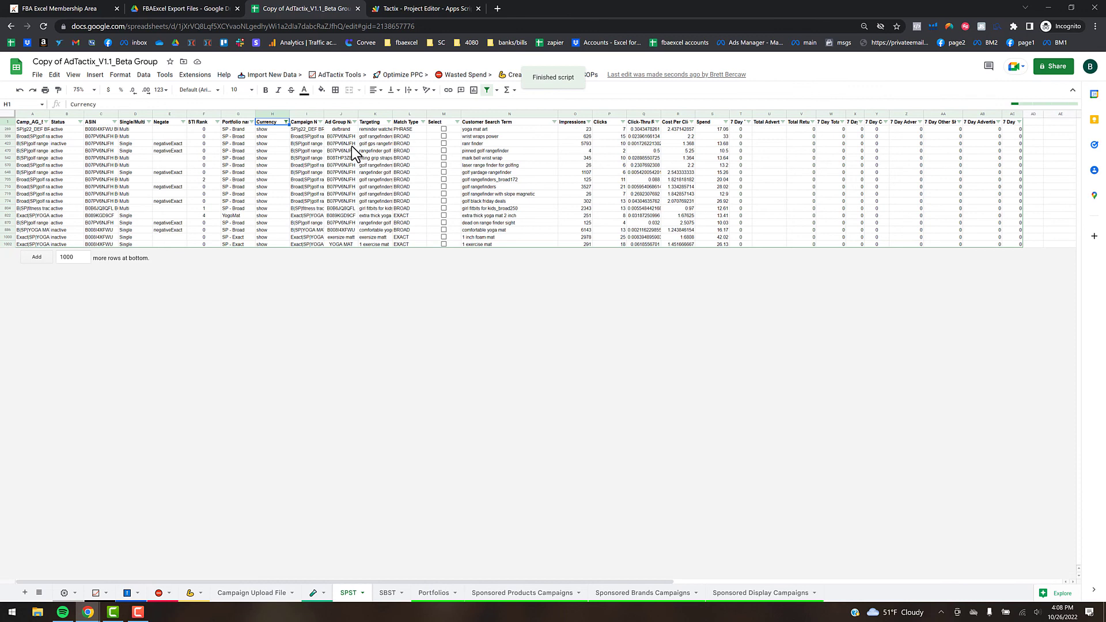
- Filter the Negate column to exclude negativeExact, leaving ten flagged terms from 'yoga mat art' to '1 exercise mat'
click(173, 114)
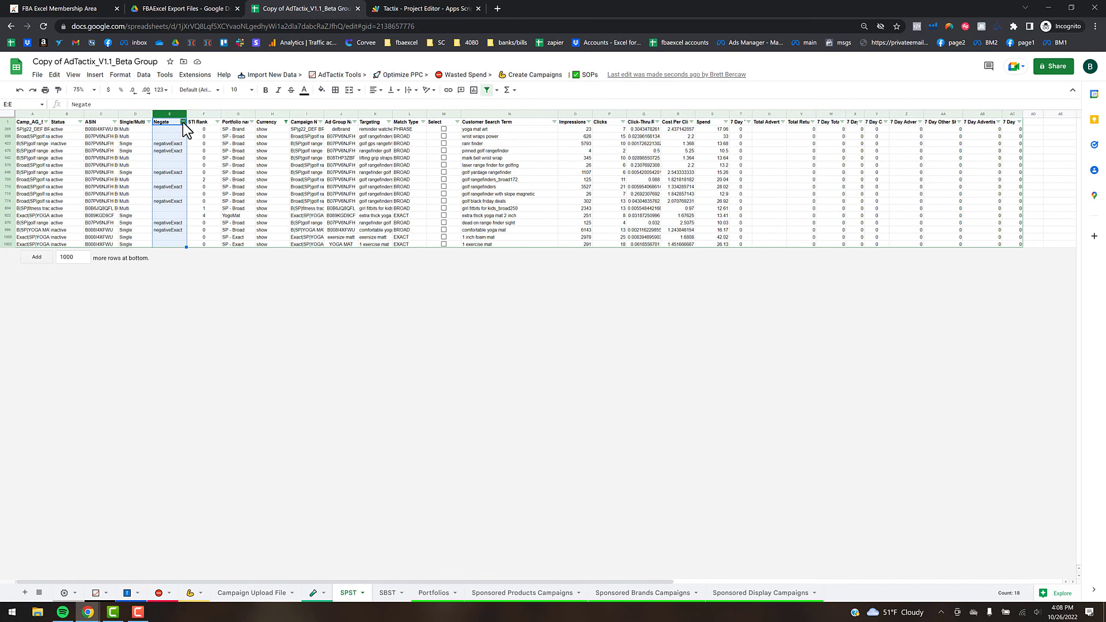
click(183, 123)
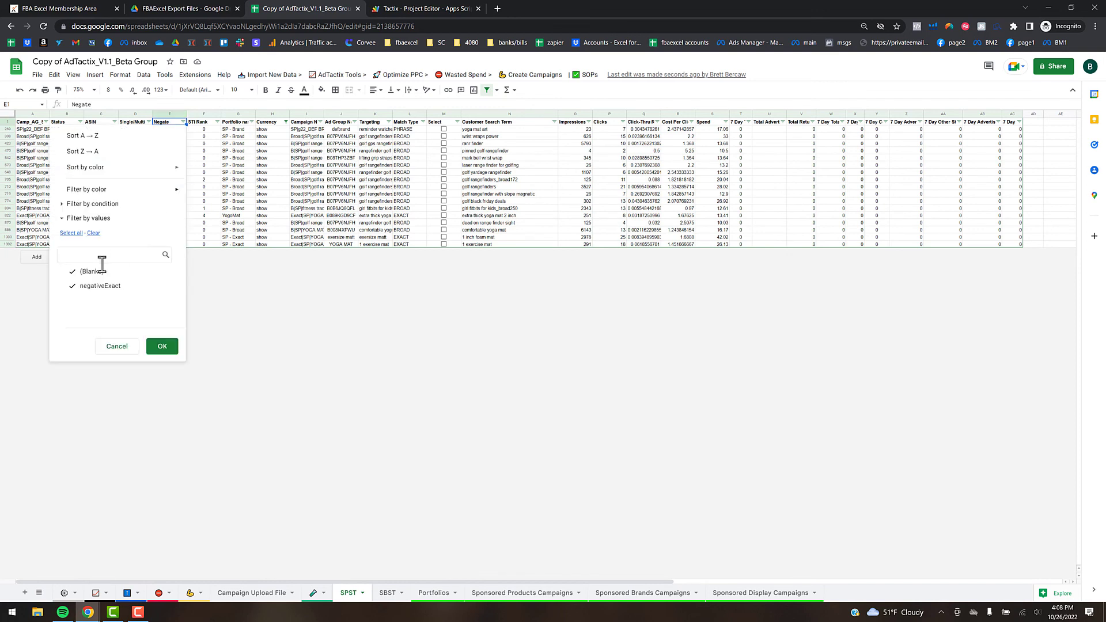
click(73, 287)
click(162, 346)
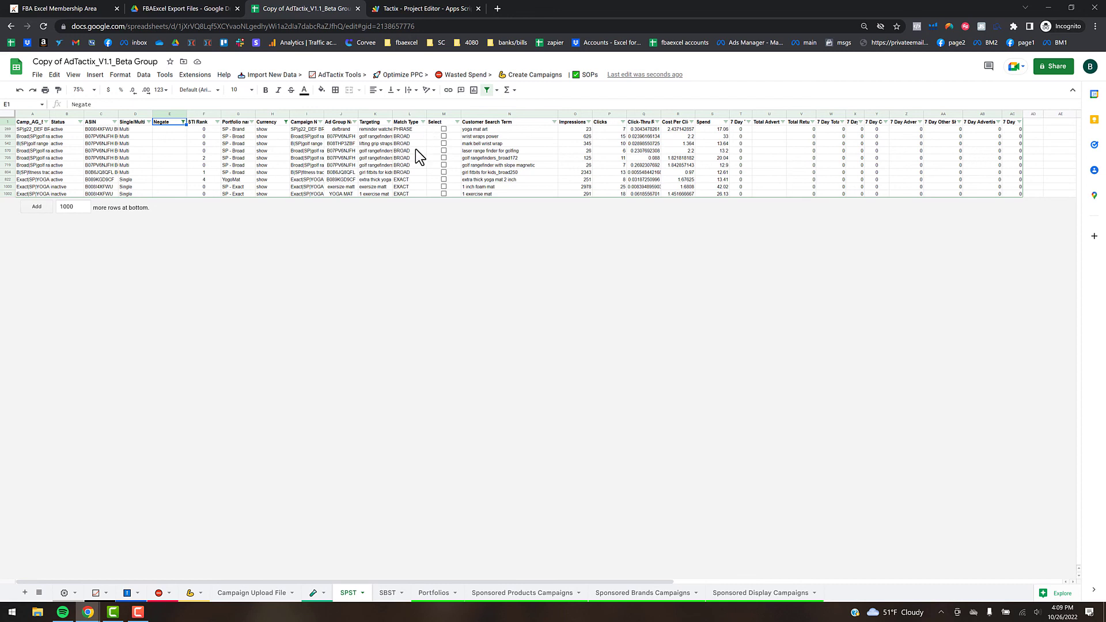
click(410, 181)
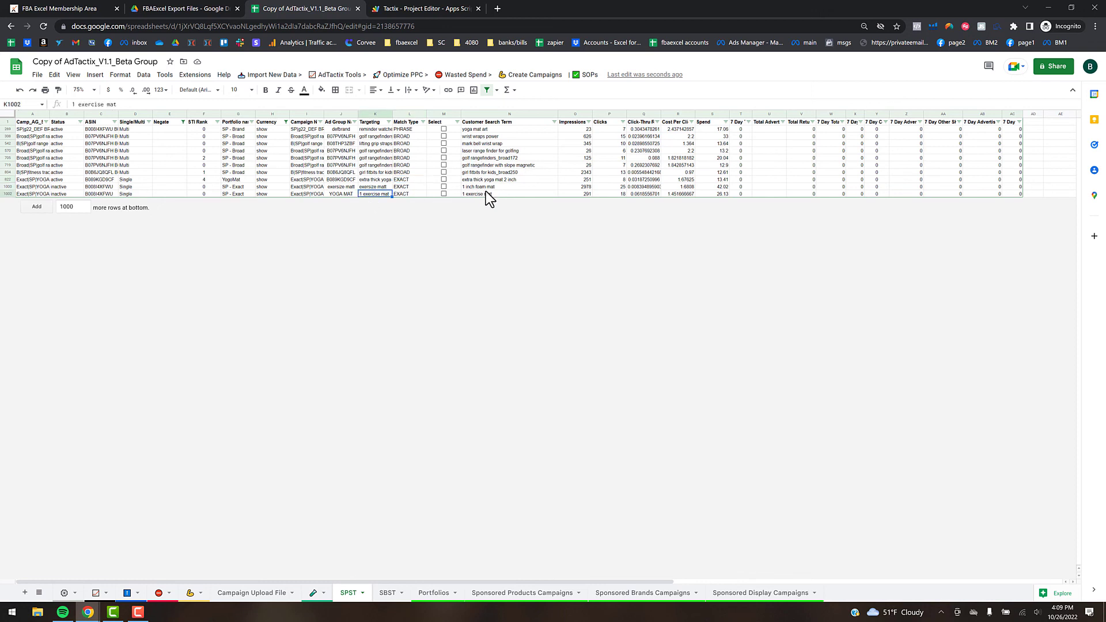
- Tick Select for all ten remaining search terms and add them via Add Selected to Bulk Negate Tool
click(510, 193)
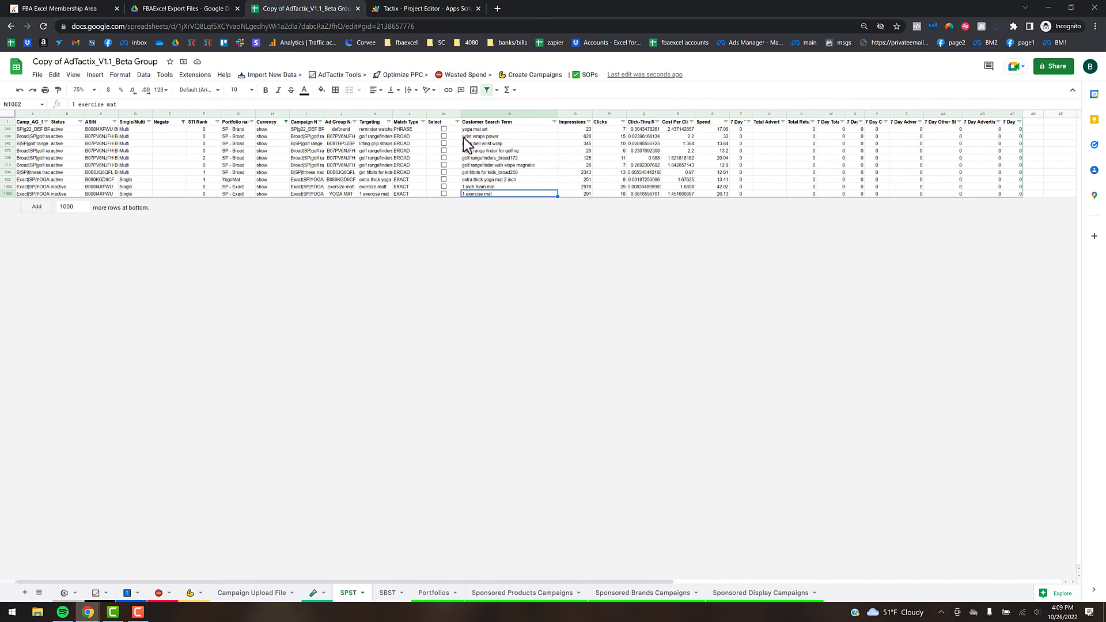
click(444, 129)
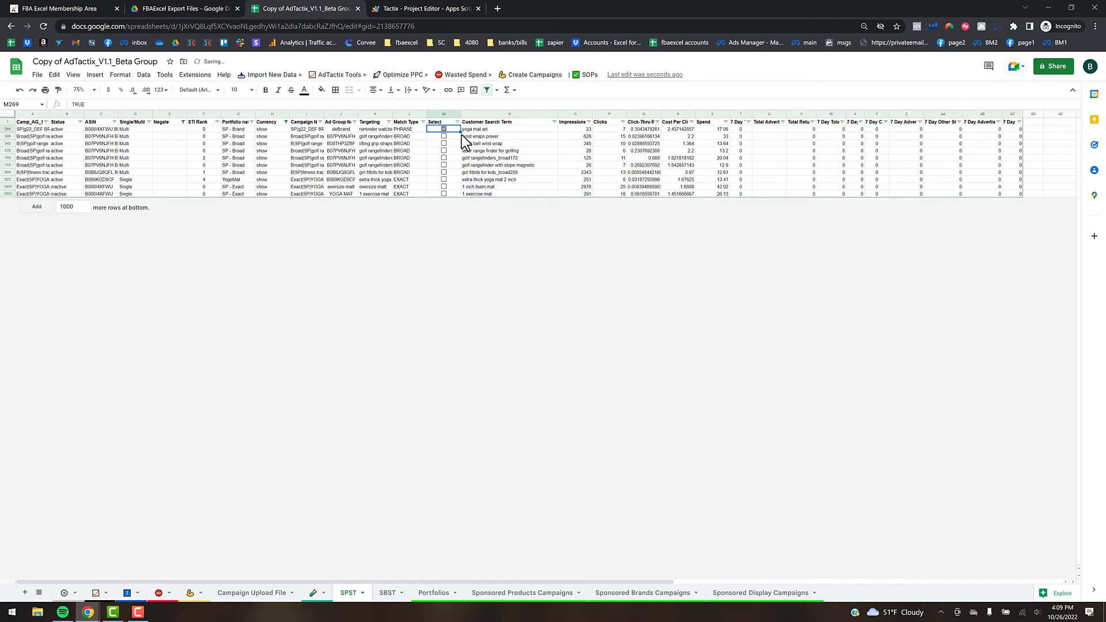
drag(461, 133, 459, 196)
click(477, 75)
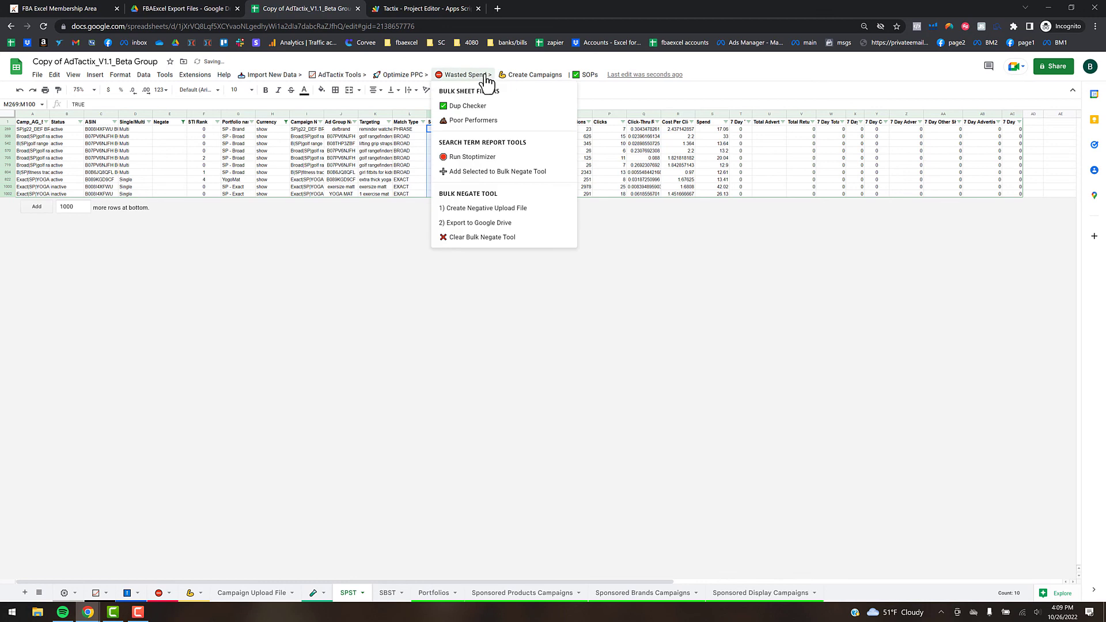
click(482, 172)
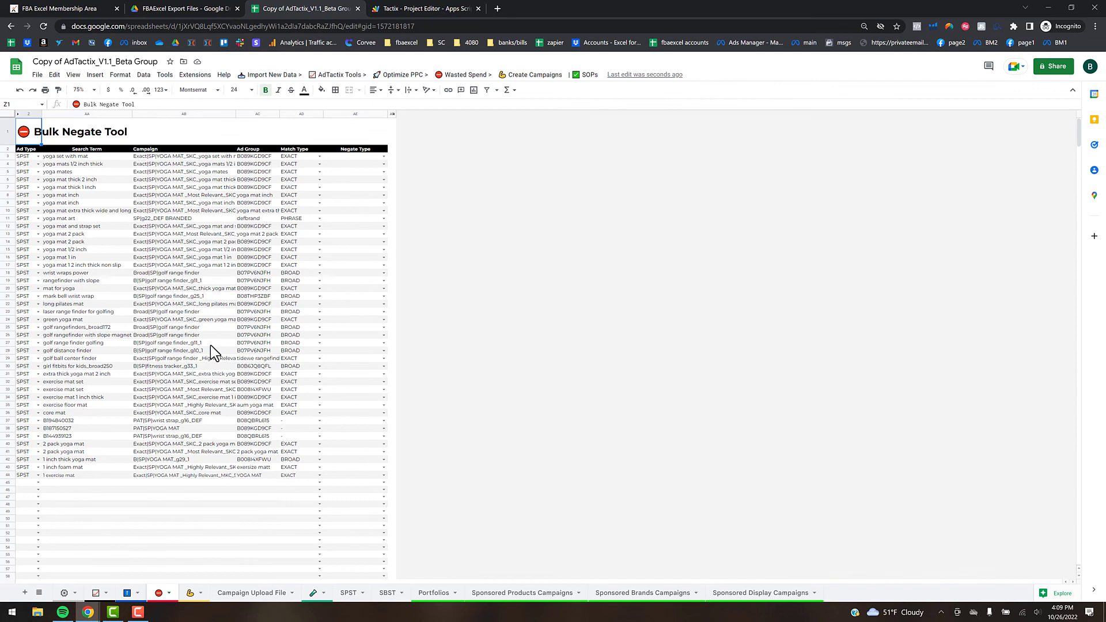
- Set the three ASIN rows AE37:AE39 to Auto/PAT Negate ASIN
click(383, 156)
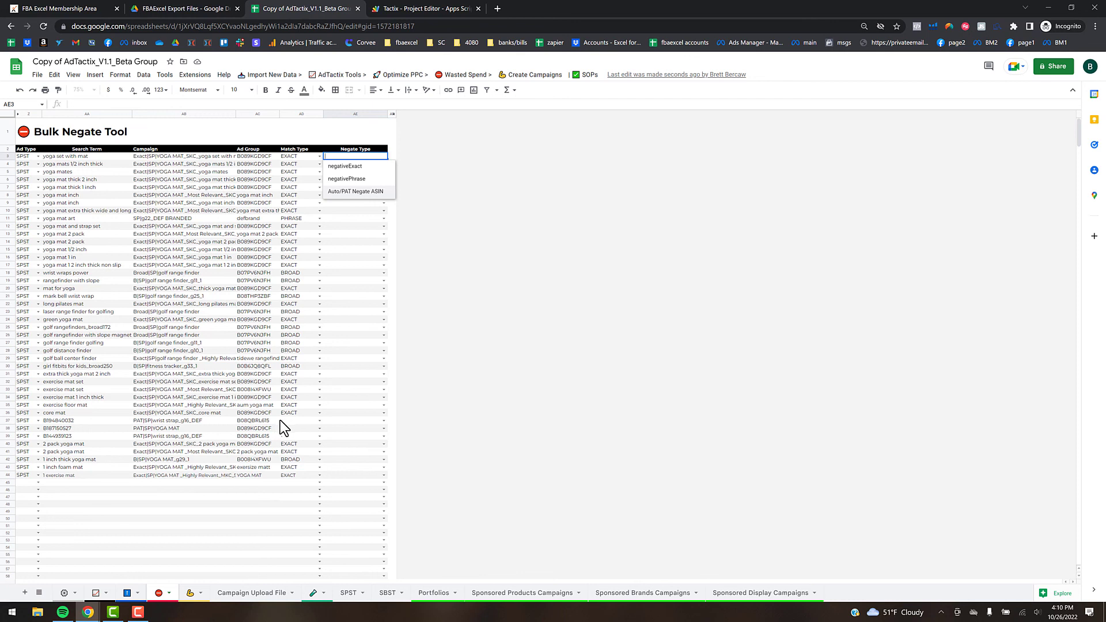
click(256, 490)
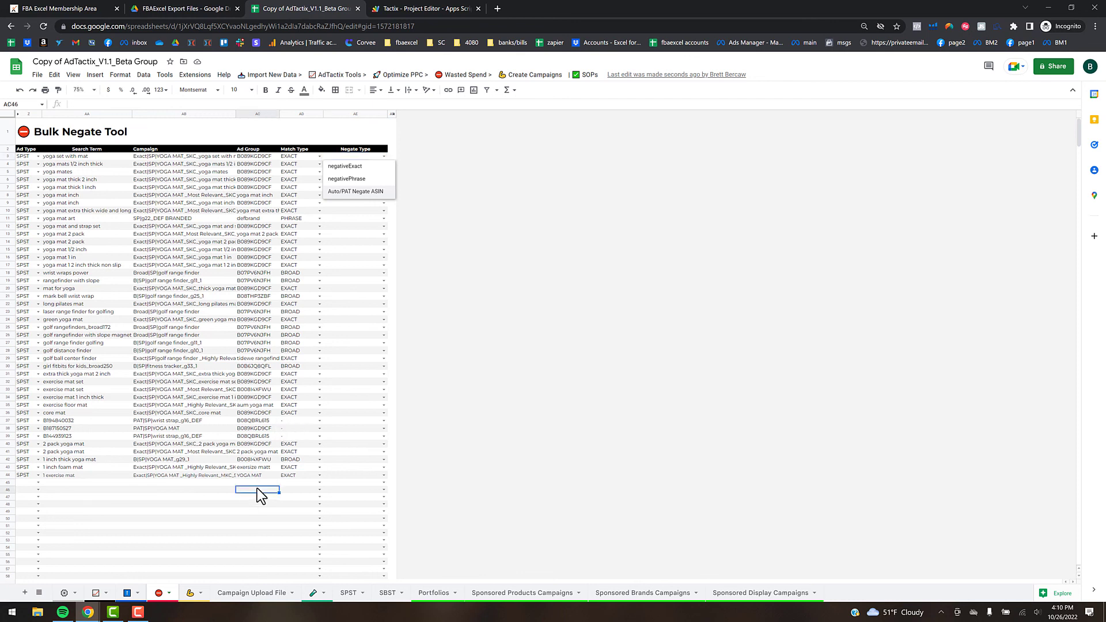
click(382, 155)
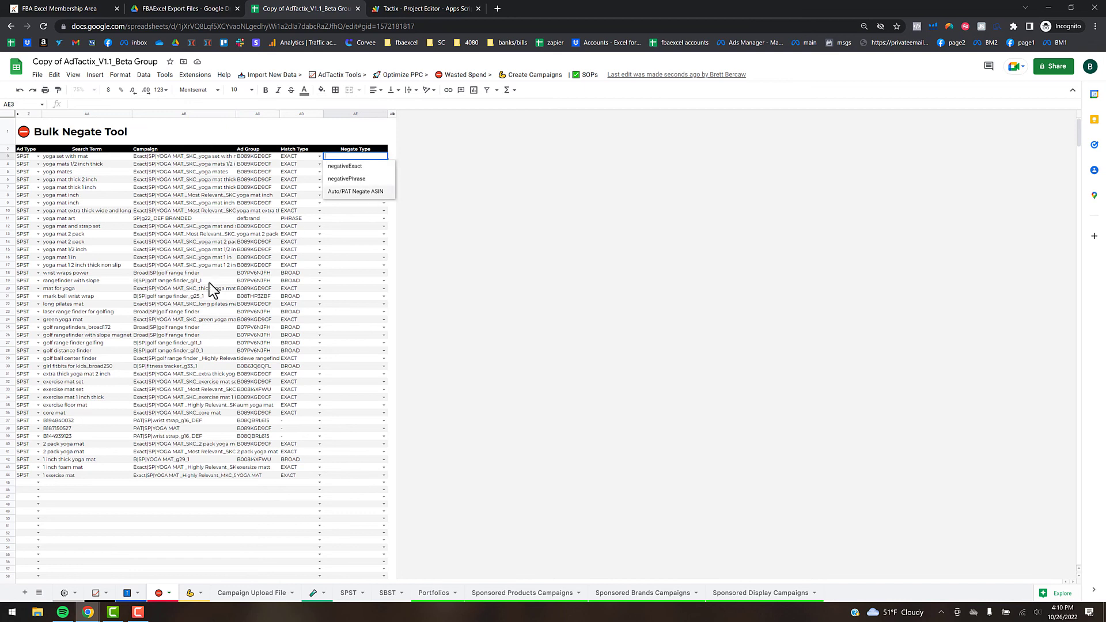
click(382, 421)
click(371, 456)
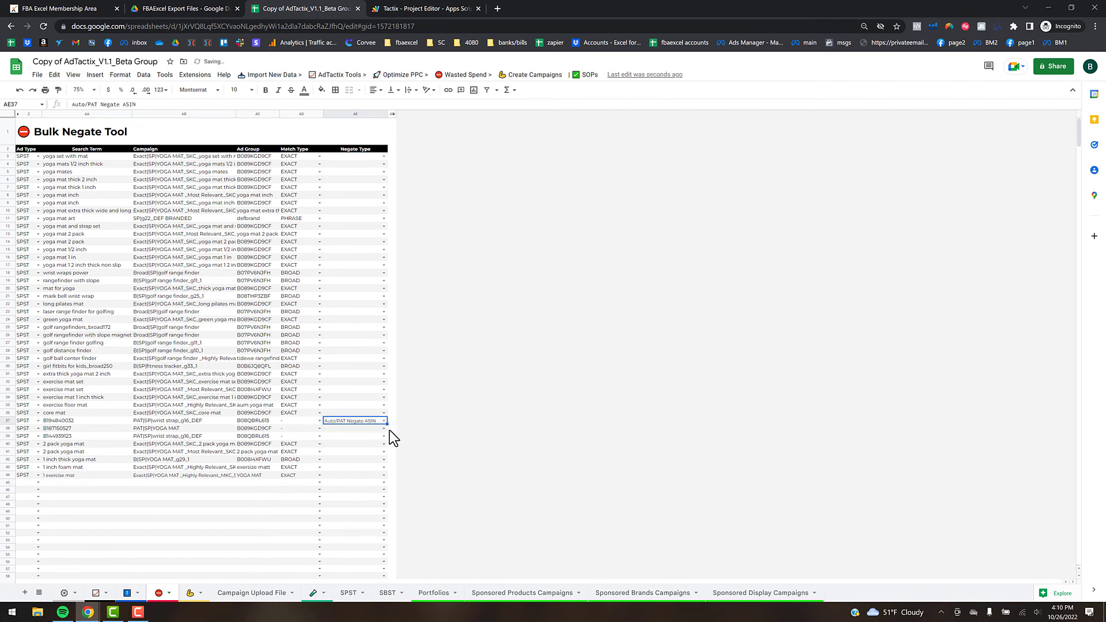
drag(388, 424, 386, 436)
- Set all other terms to negativeExact and run Wasted Spend > 1) Create Negative Upload File
click(383, 157)
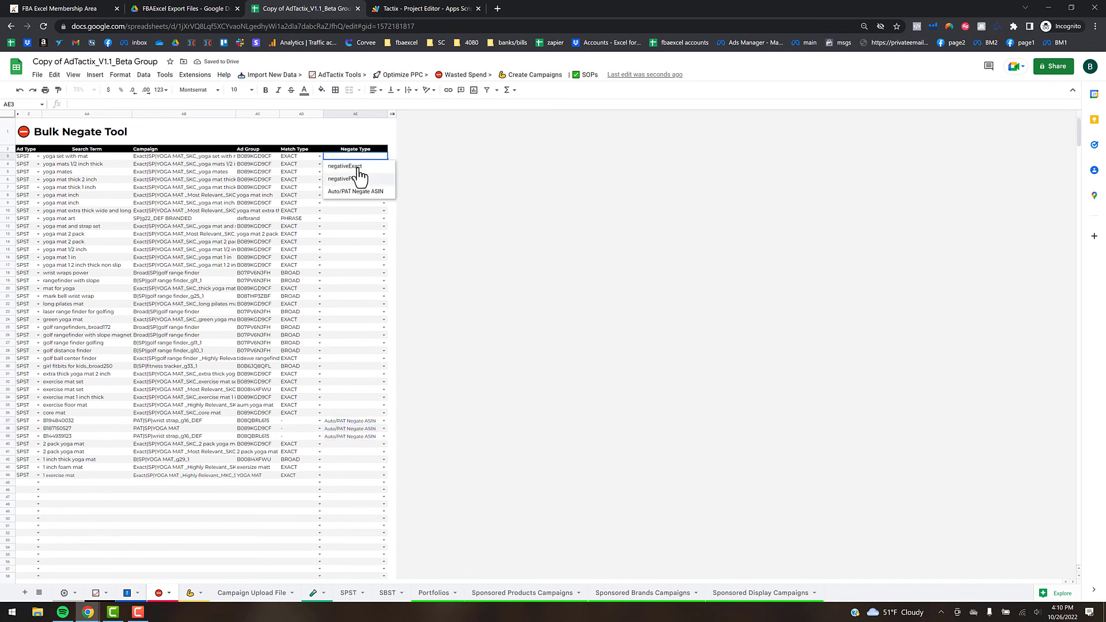
click(388, 168)
drag(387, 159, 386, 429)
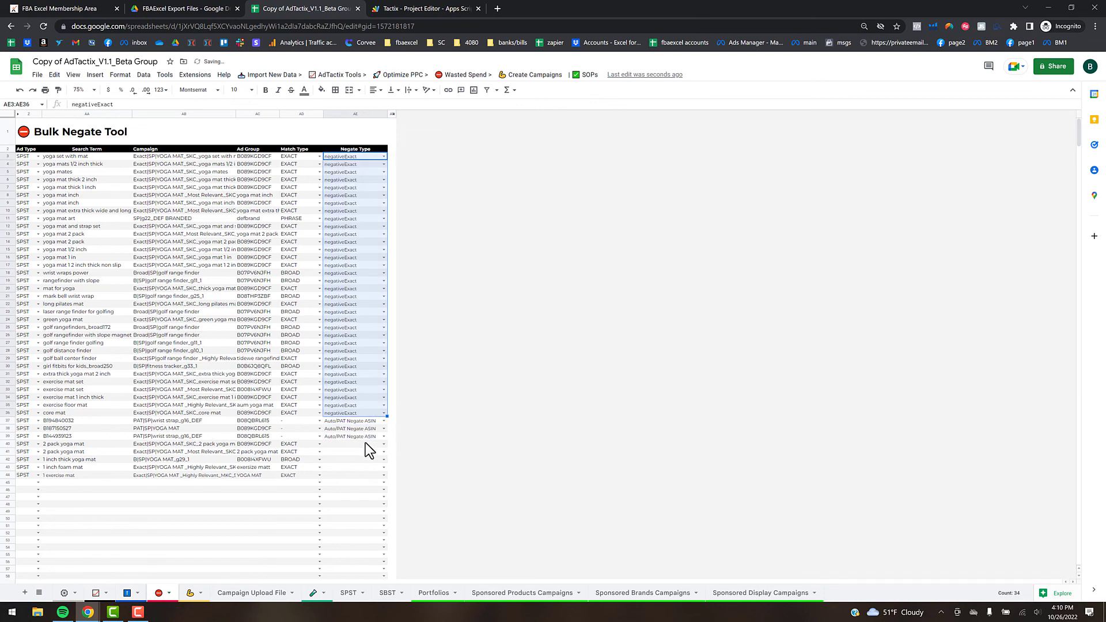
click(382, 444)
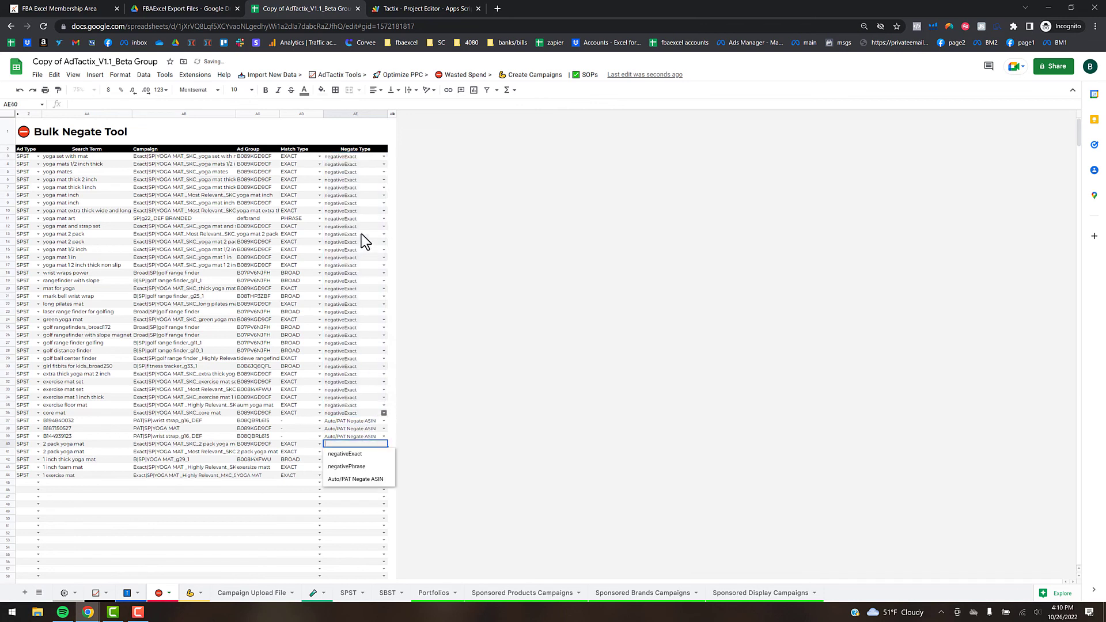
click(387, 454)
drag(385, 448, 386, 476)
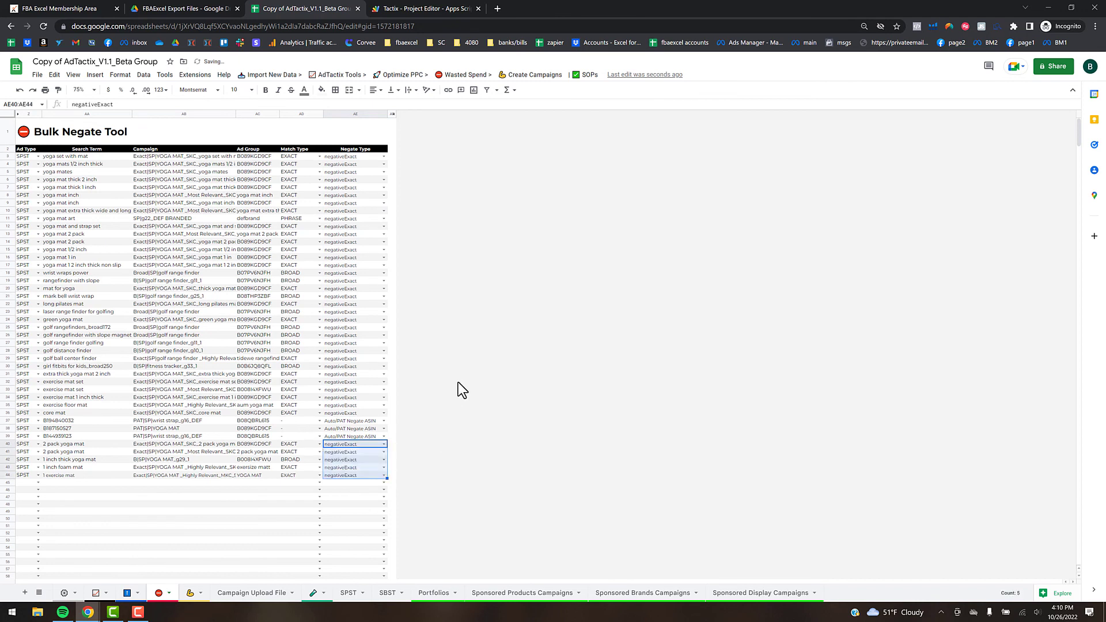
click(479, 76)
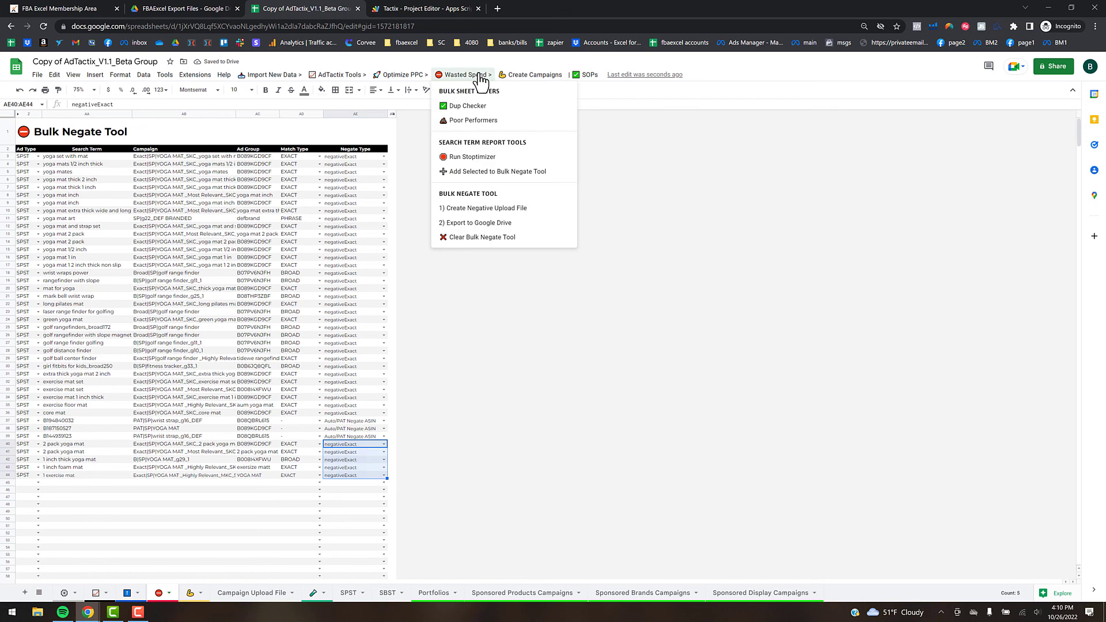
click(464, 210)
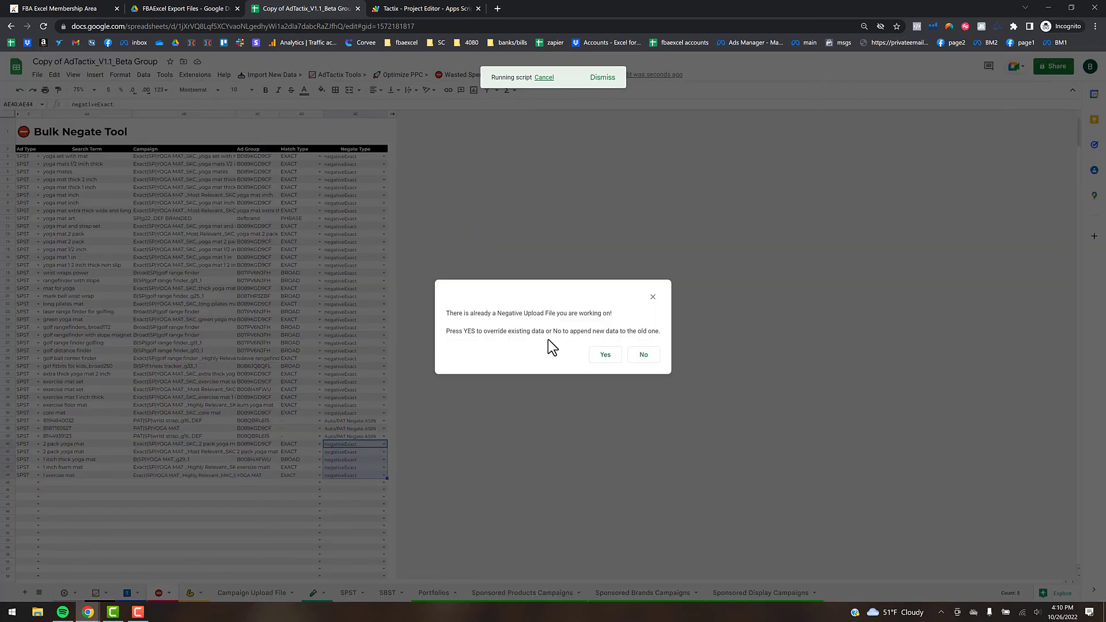
- Confirm the Negative Upload File prompt, review the new sheet, and export it to Google Drive
click(605, 355)
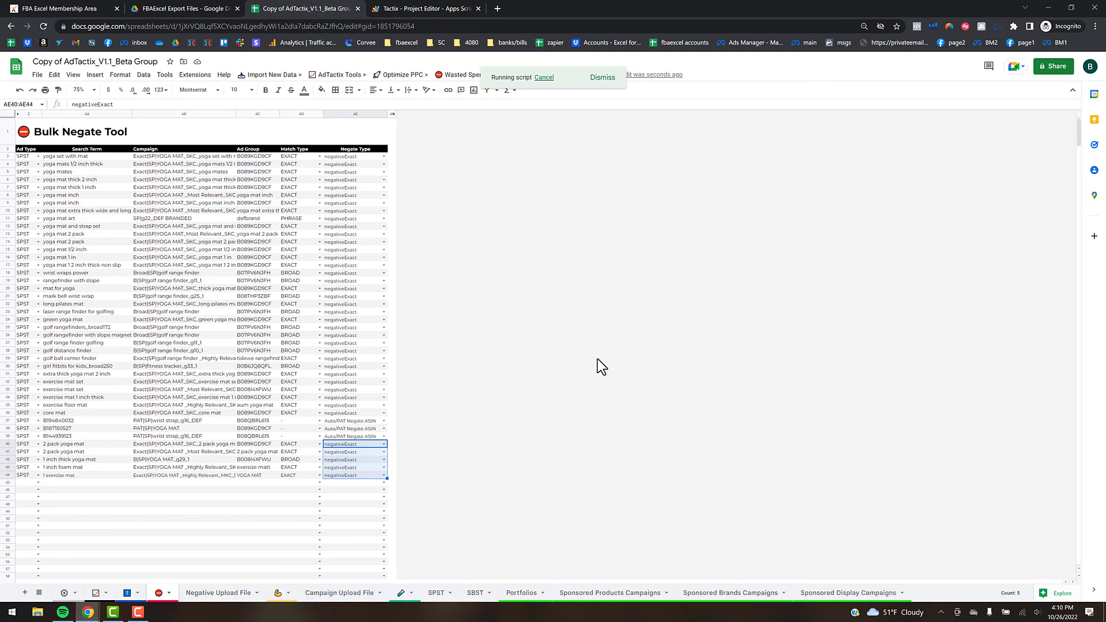
click(229, 592)
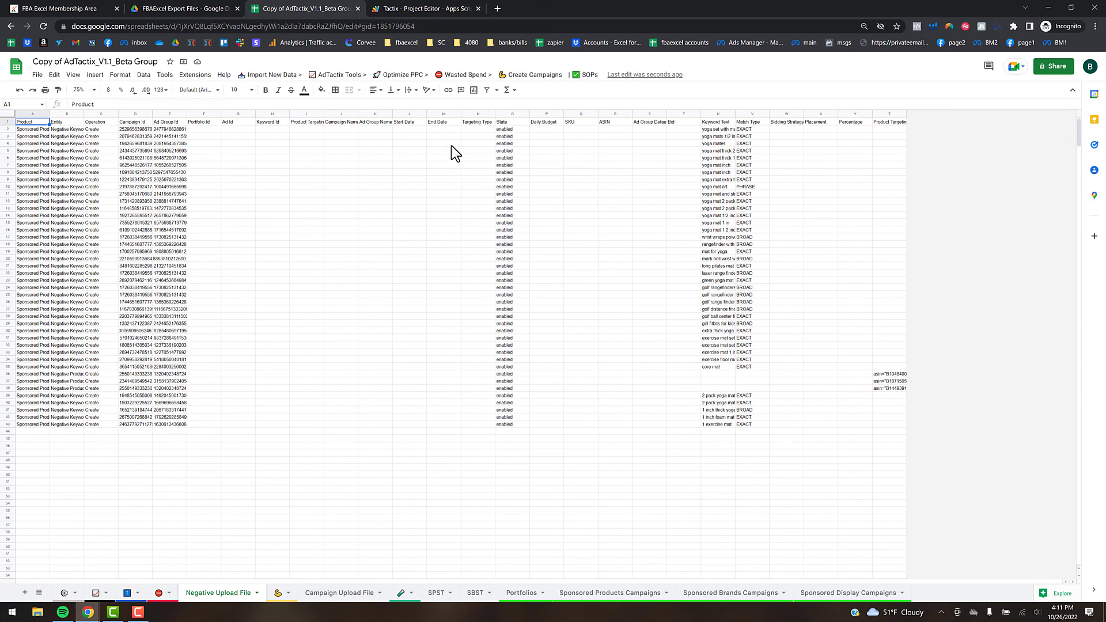
click(468, 75)
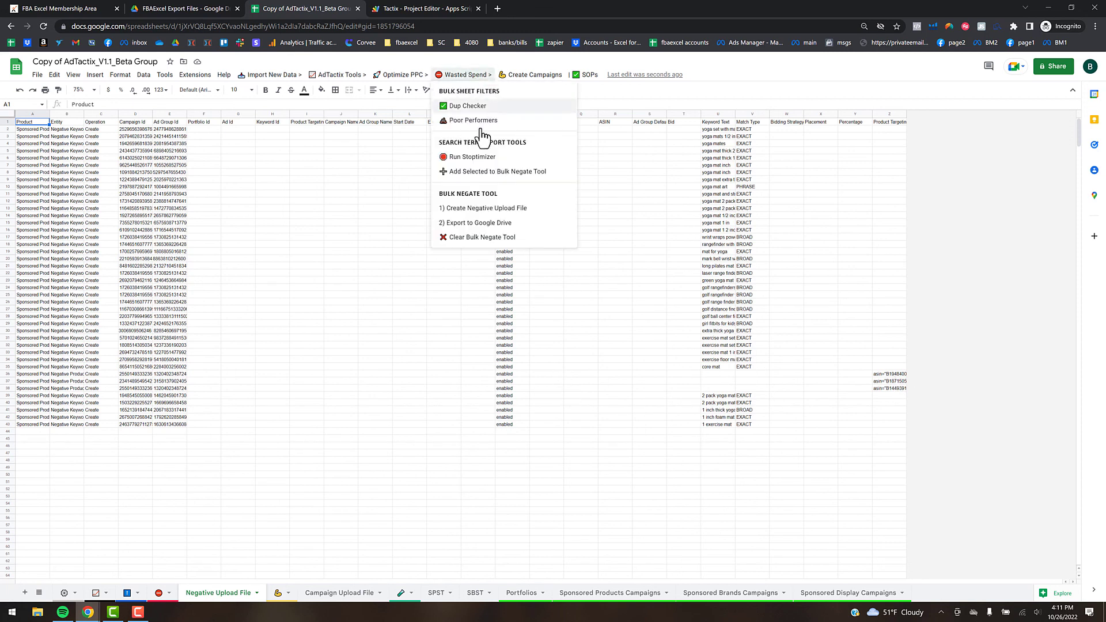
click(478, 227)
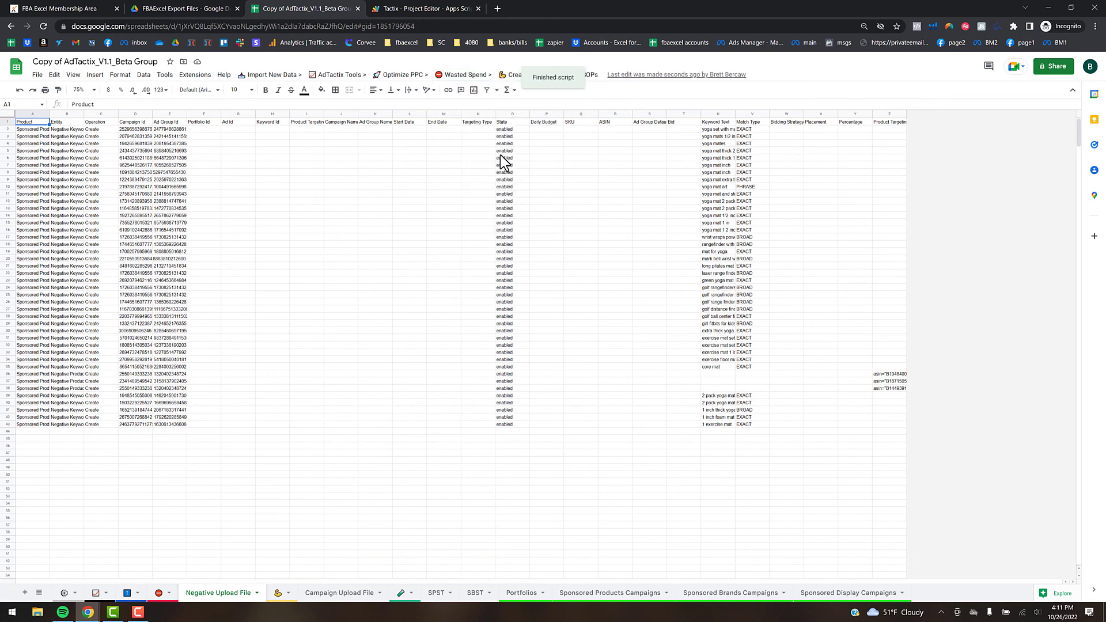
- Check the exported Negative Upload File .xlsx in FBAExcel Export Files, then return to AdTactix
click(186, 8)
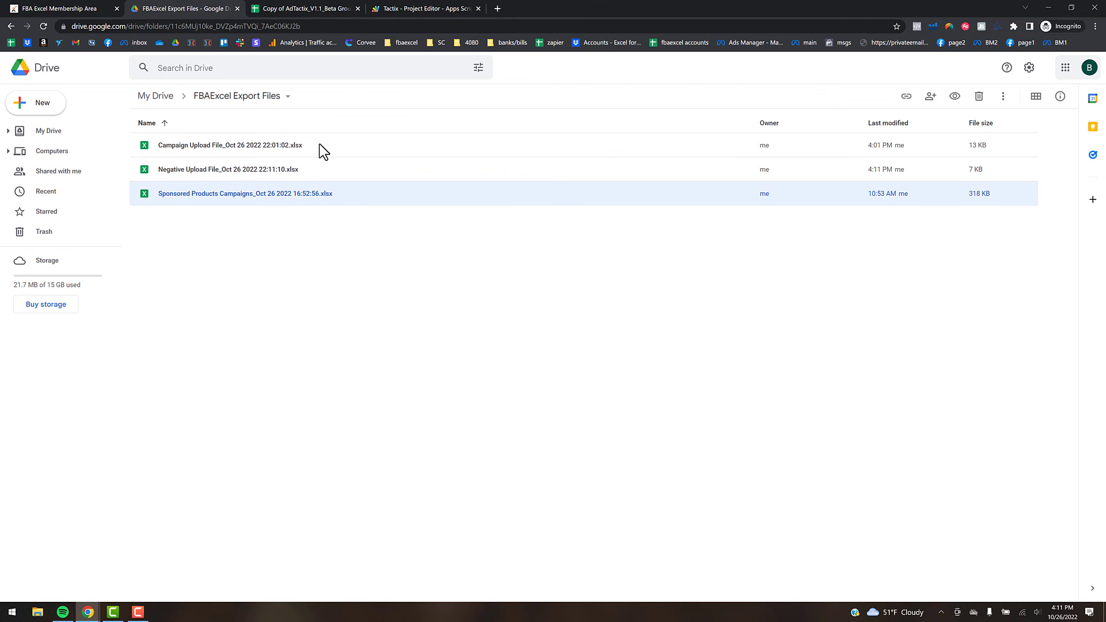
click(329, 5)
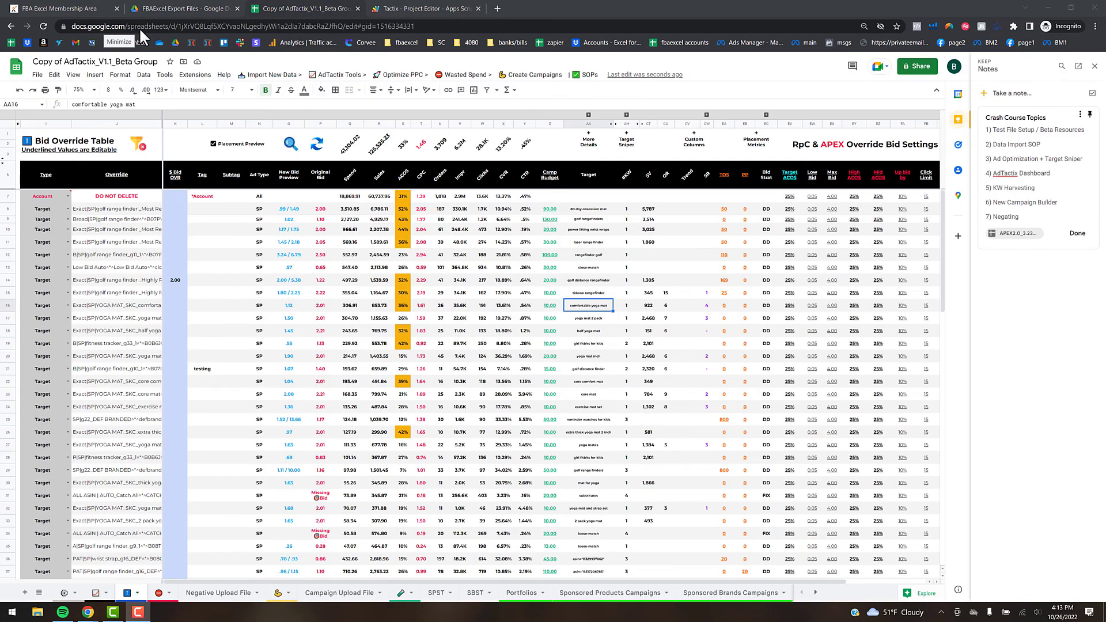
- Select the golf range finder exact override in J14 and run Optimize PPC > Search SP Bulk Sheet
click(397, 74)
mouse_move(417, 399)
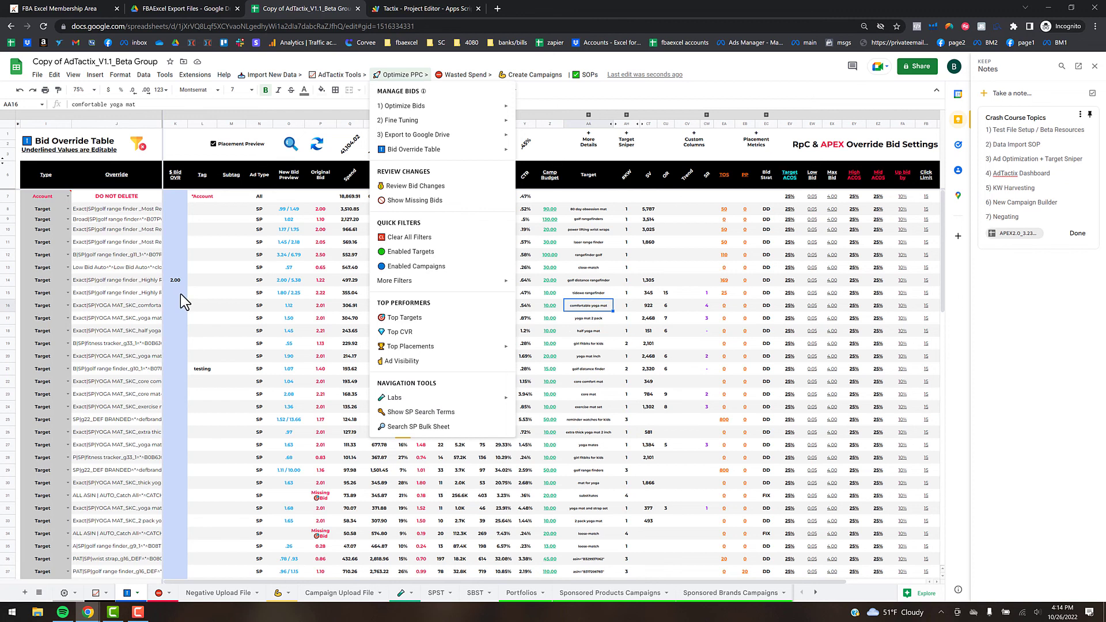
click(210, 292)
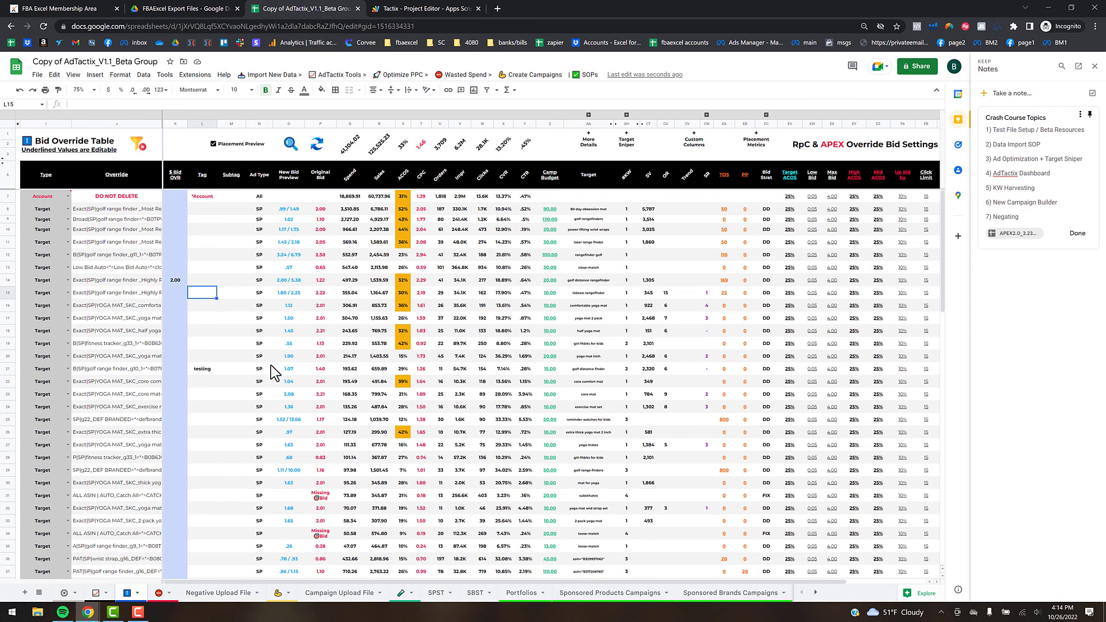
click(144, 281)
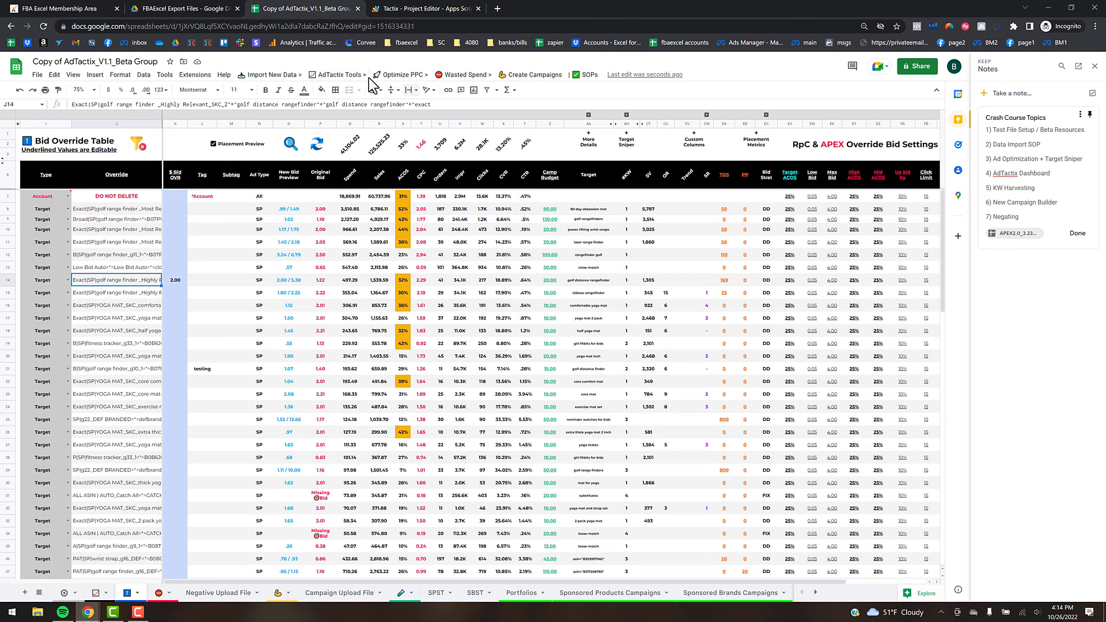
click(393, 75)
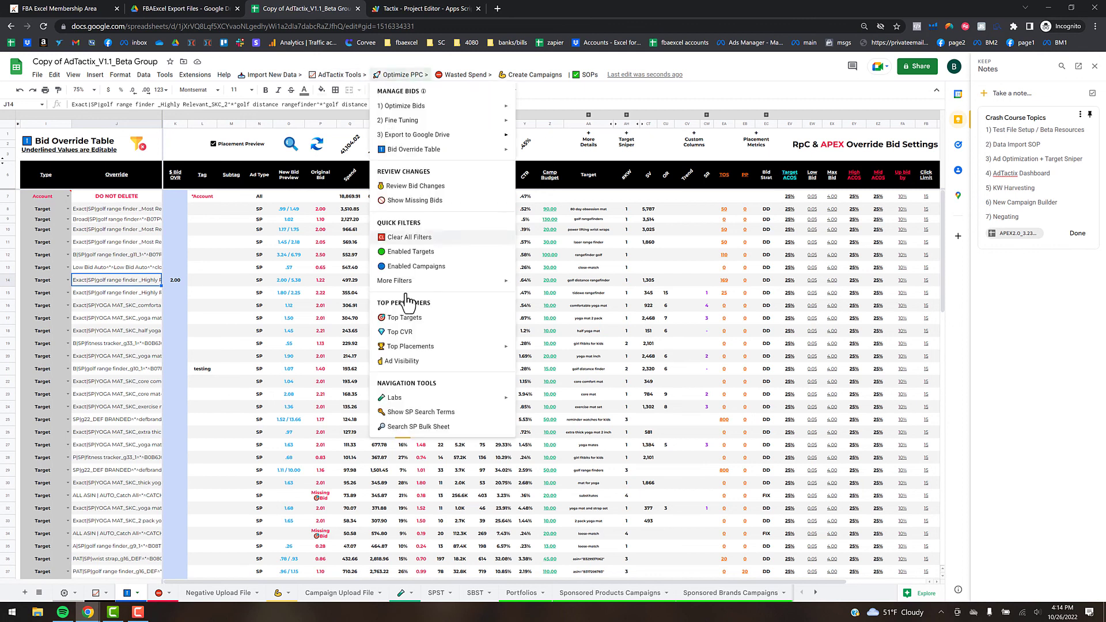
click(424, 428)
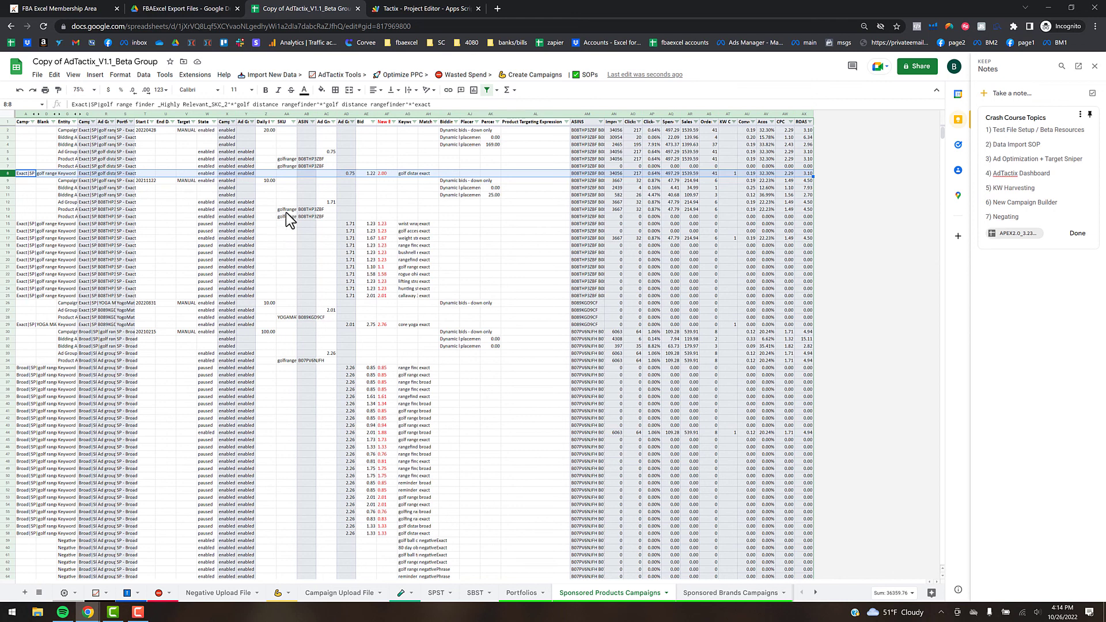
- Inspect found row 8 of the golf range finder keyword rows, then bring up Optimize PPC
click(246, 173)
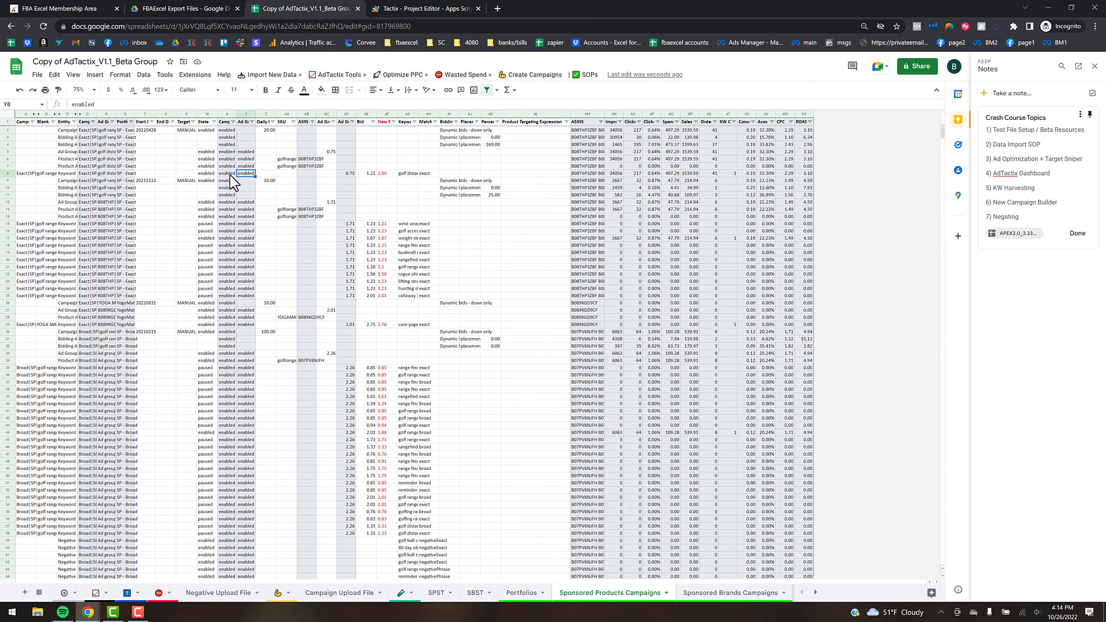
click(395, 75)
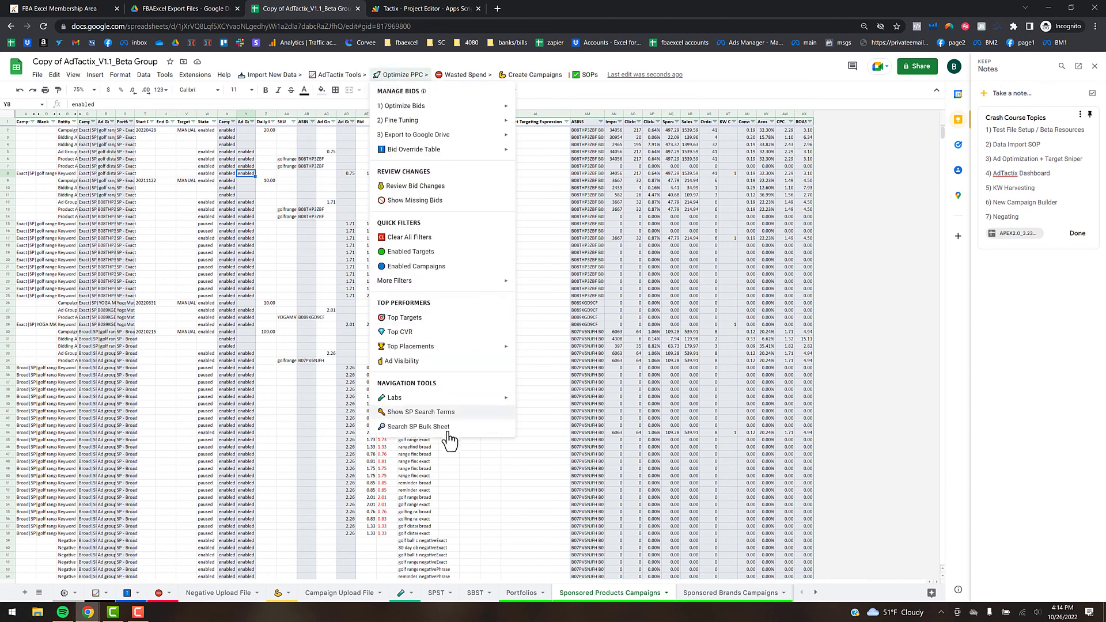
- Run Show SP Search Terms for the golf range finder target and review the results in the SPST tab
click(421, 412)
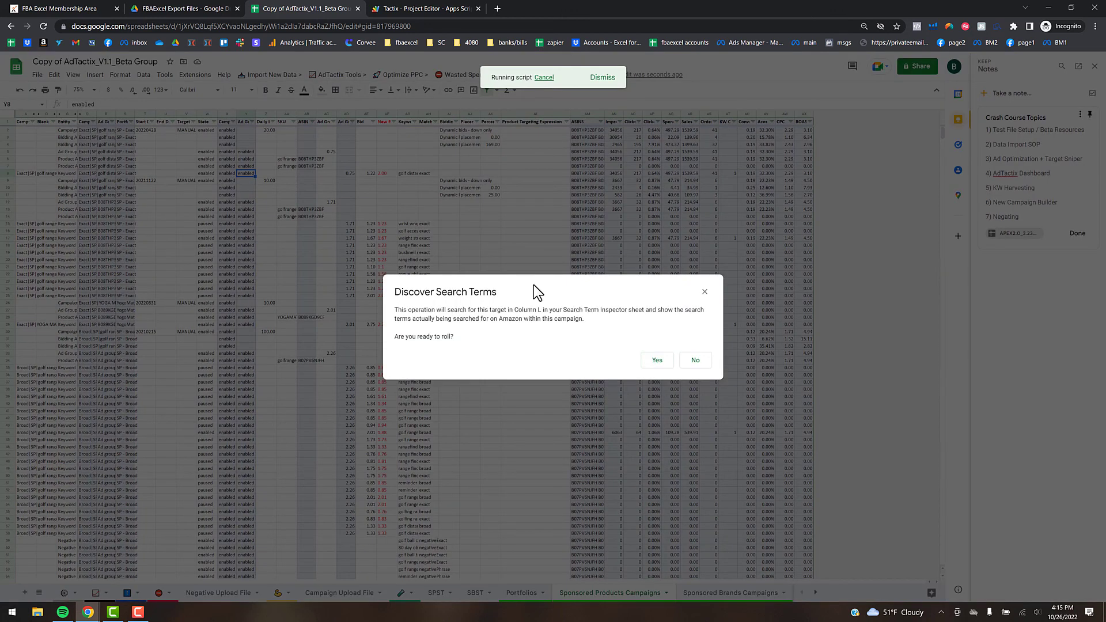
click(656, 360)
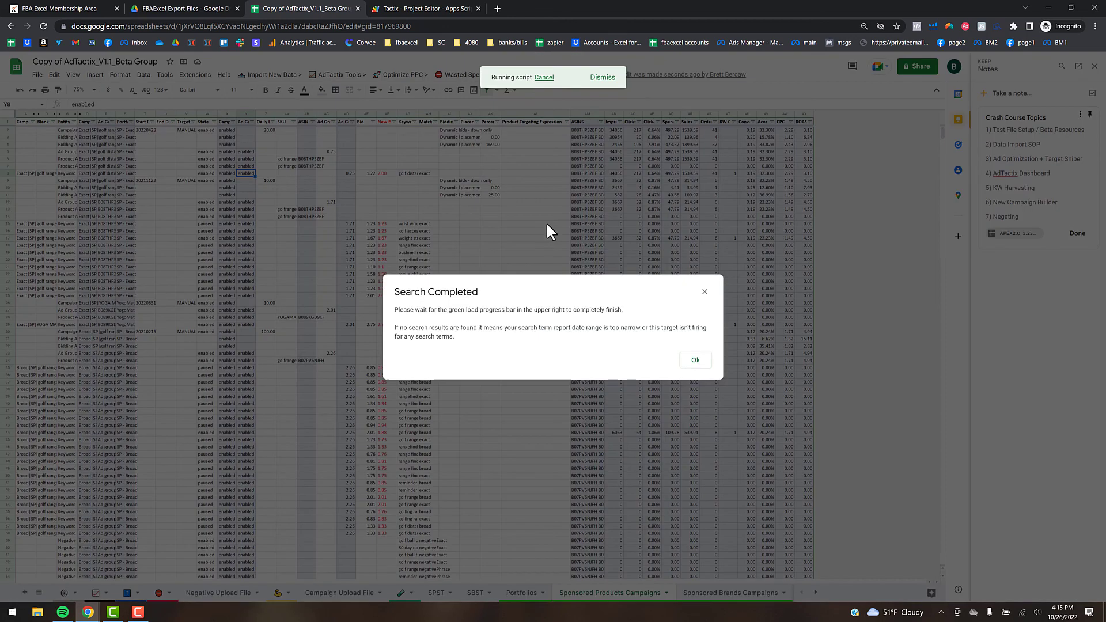
click(695, 360)
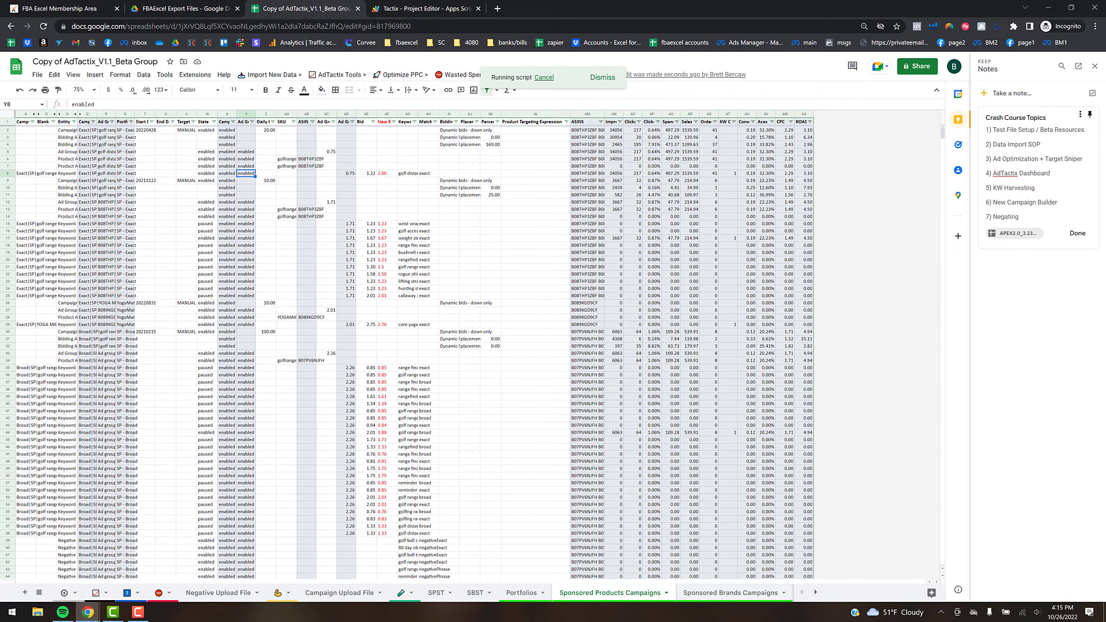
click(438, 594)
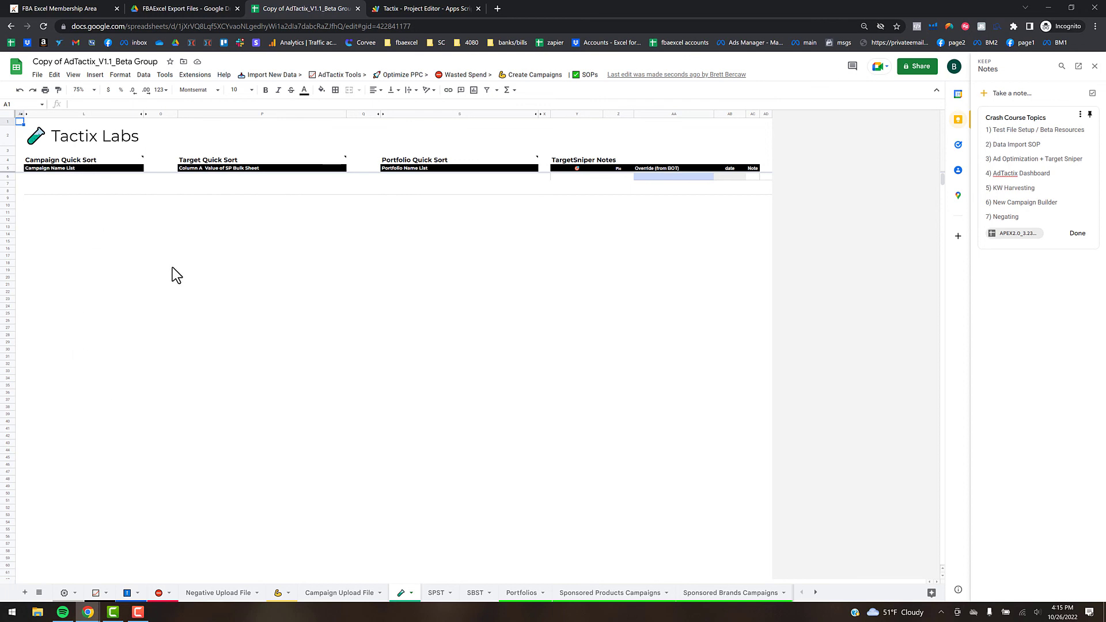
- Copy the 'Broad|SP|golf range finder' campaign name from Q35 into Tactix Labs cell L6
click(603, 593)
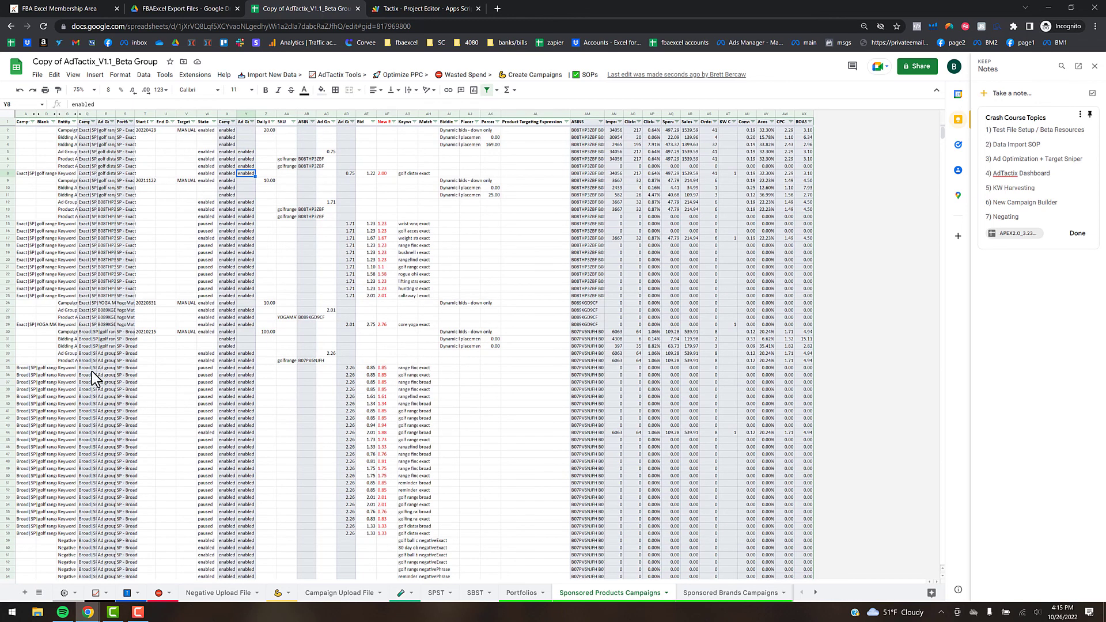
click(85, 369)
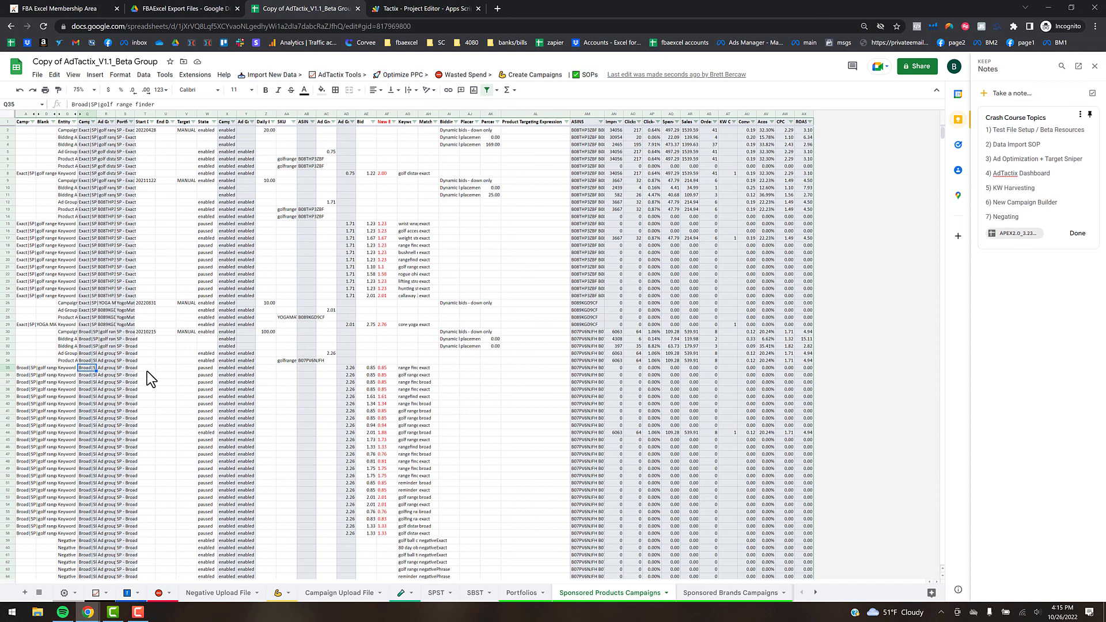
click(403, 593)
click(63, 177)
text(Broad|SP|golf range finder)
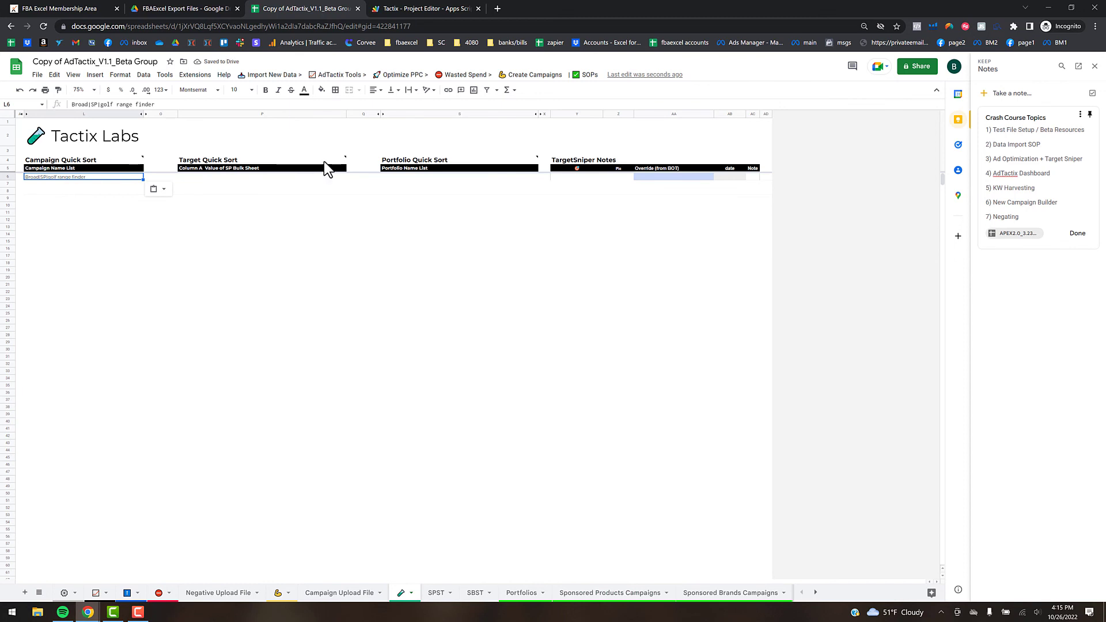
- Run Campaign Quick Sort > Show On List to filter the SP bulk sheet to that campaign's rows
click(393, 81)
mouse_move(444, 401)
mouse_move(548, 405)
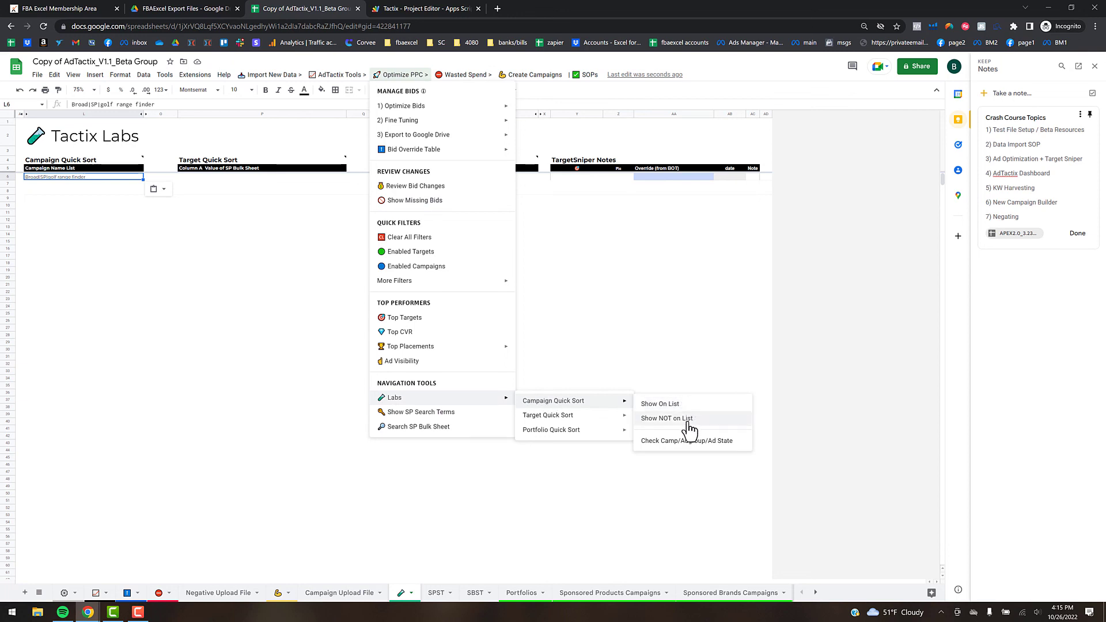
click(683, 405)
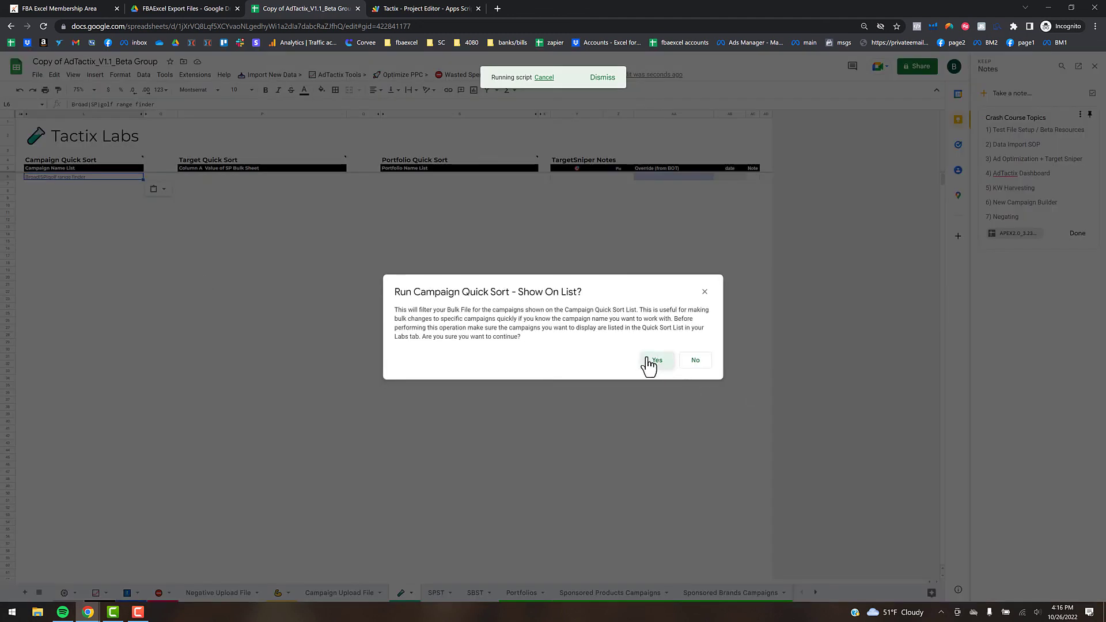
click(651, 363)
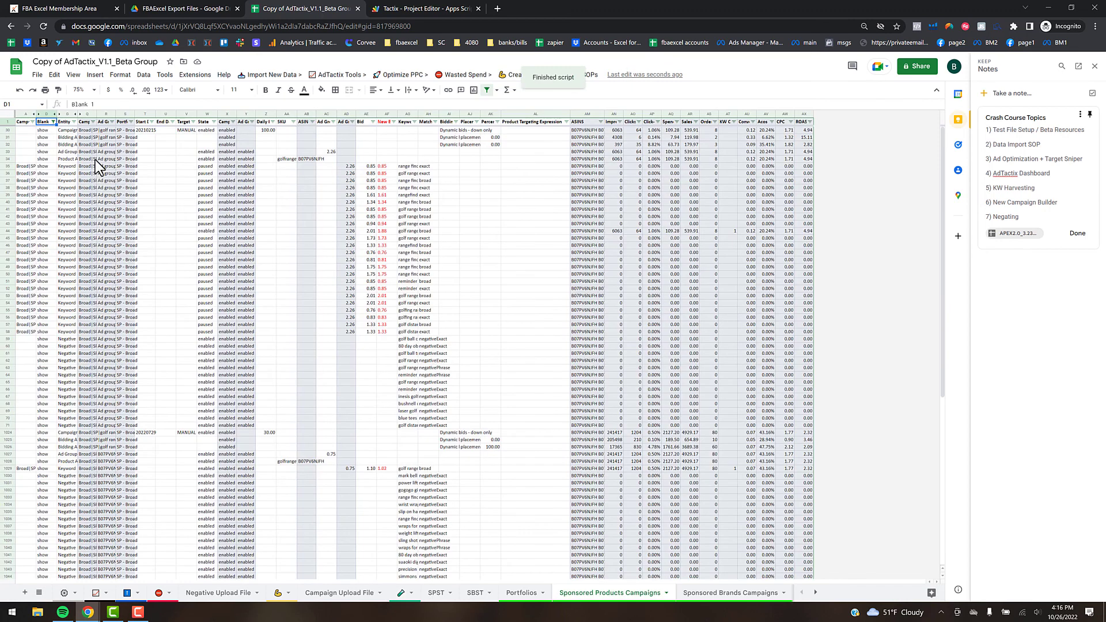
click(85, 131)
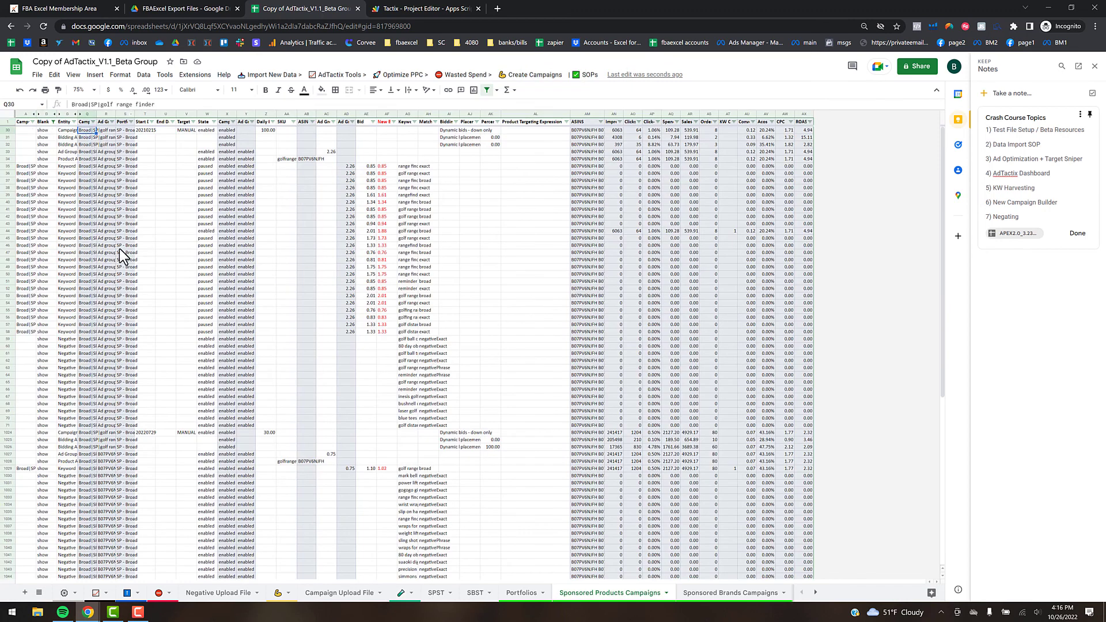
scroll(122, 262, down, 2)
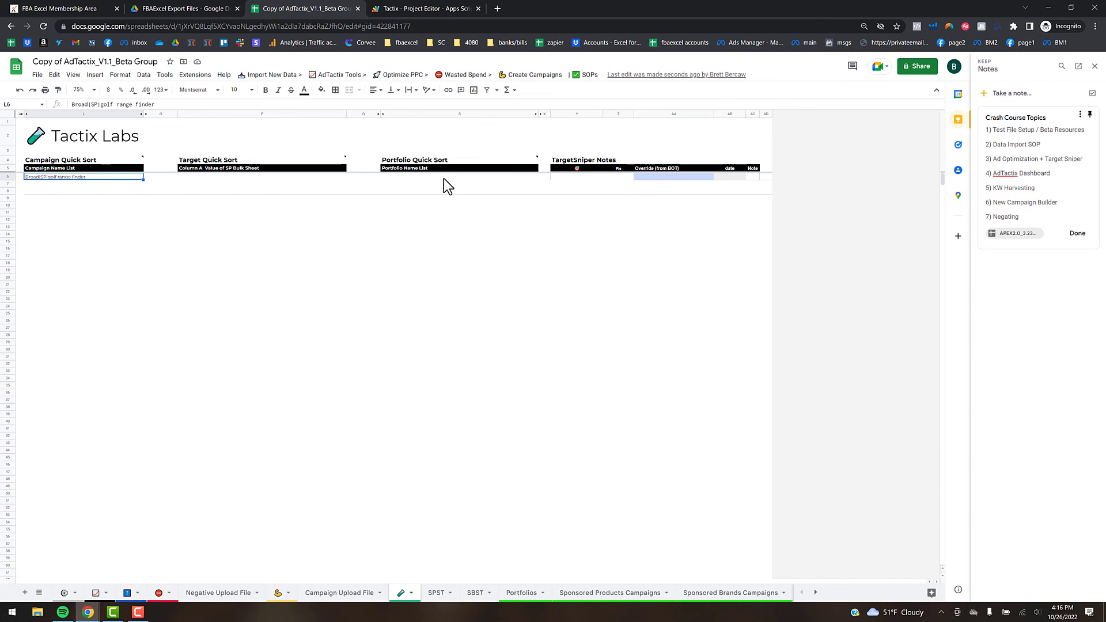
- Select the 19 portfolio names in E2:E20 on the Portfolios sheet
click(443, 178)
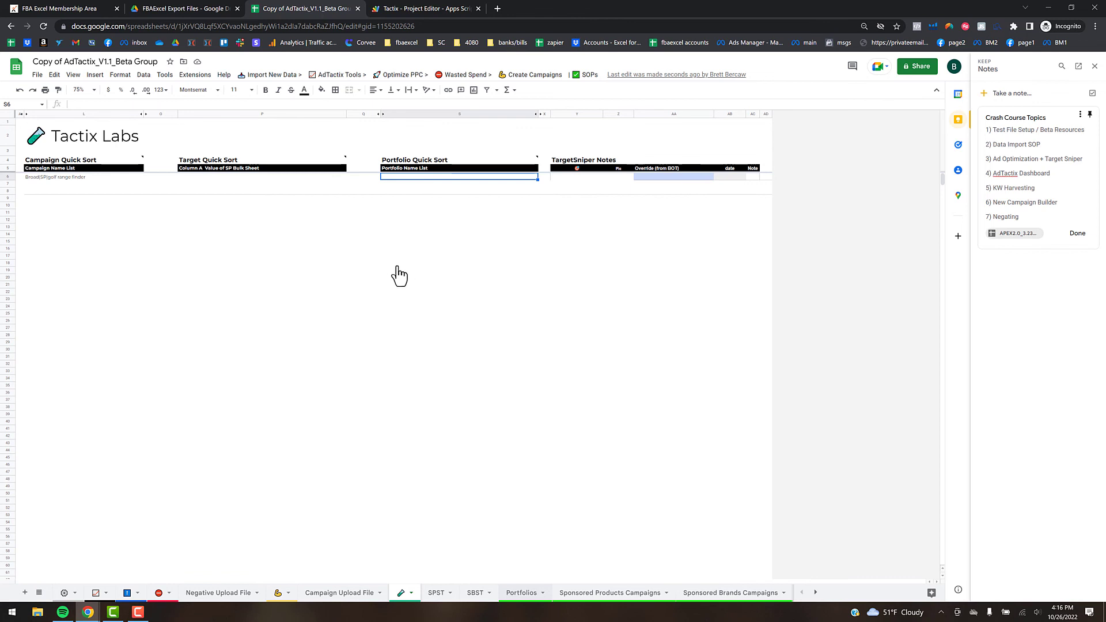
click(515, 594)
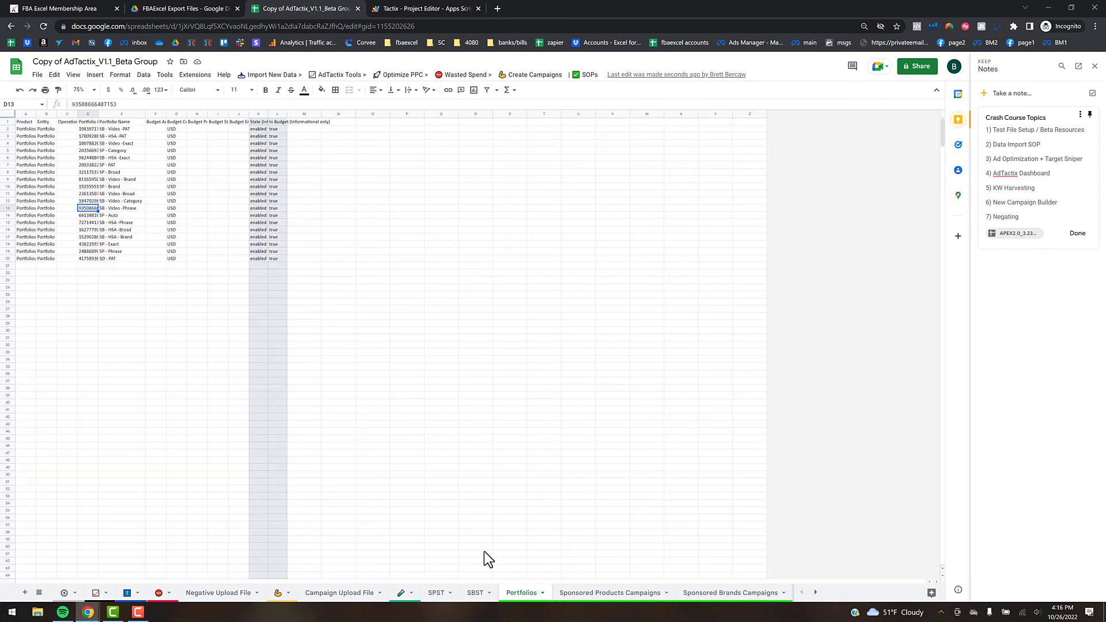
click(121, 129)
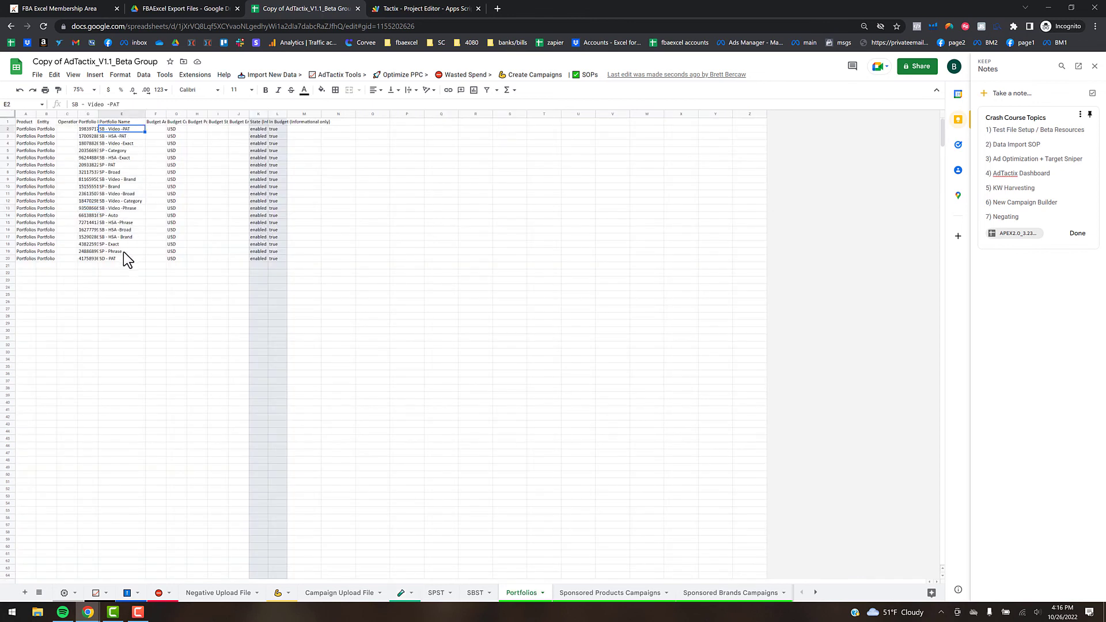
shift+click(123, 257)
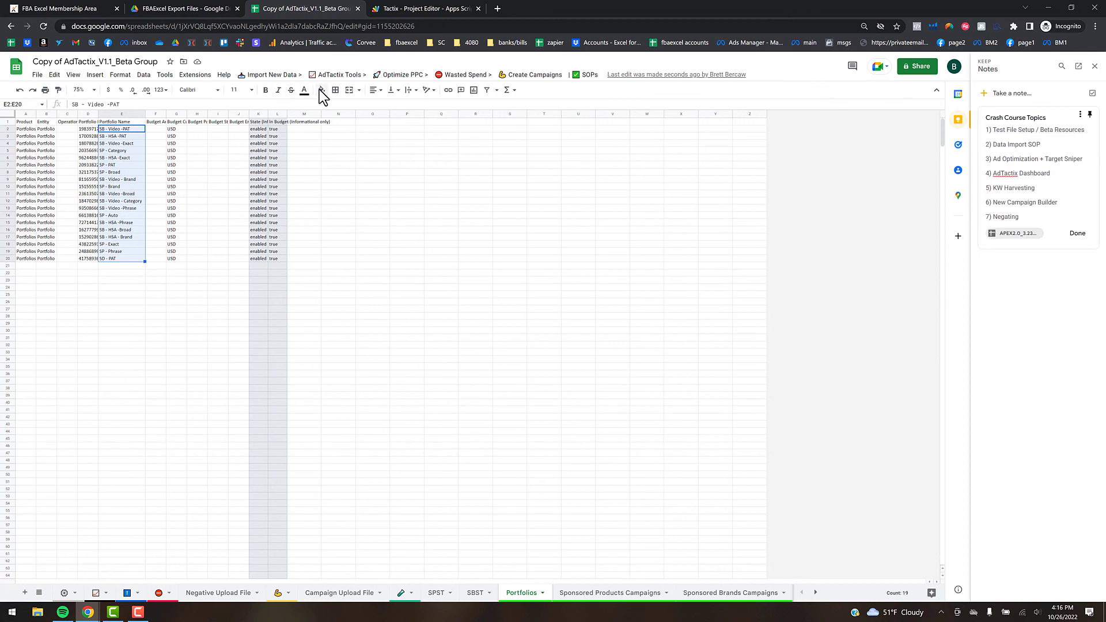
click(272, 75)
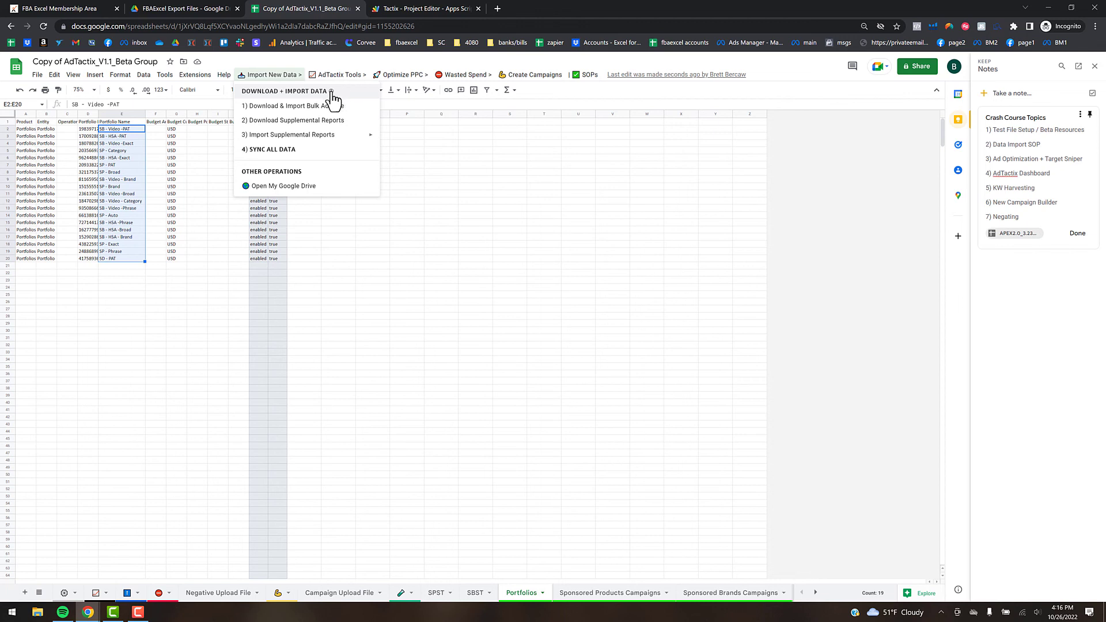
- Move from Import New Data through AdTactix Tools to the SOPs menu listing the guides
mouse_move(362, 79)
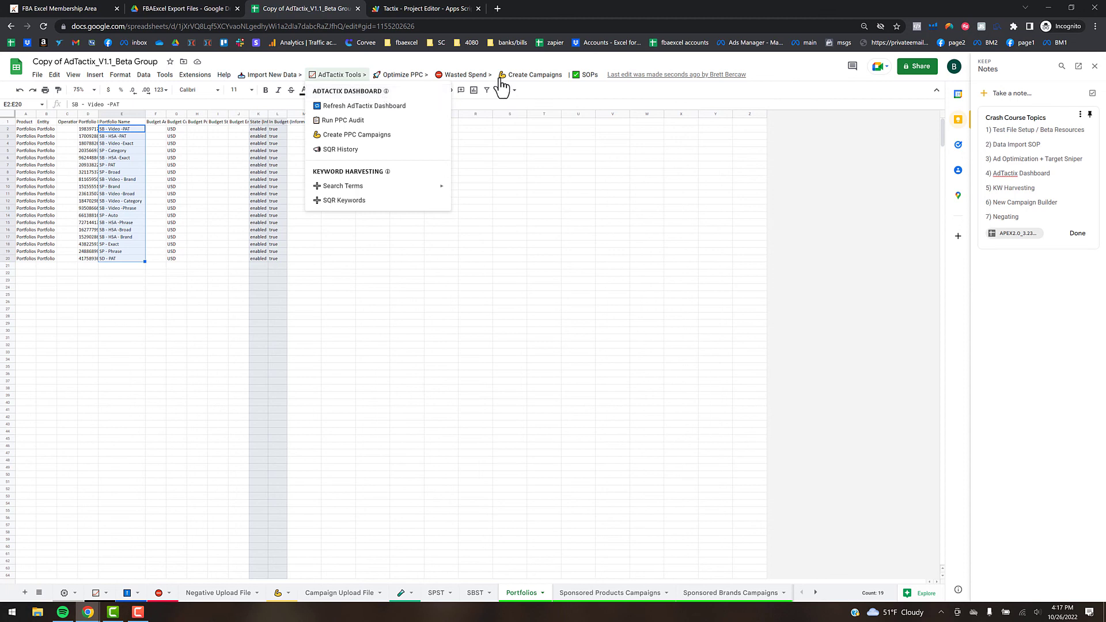
mouse_move(584, 78)
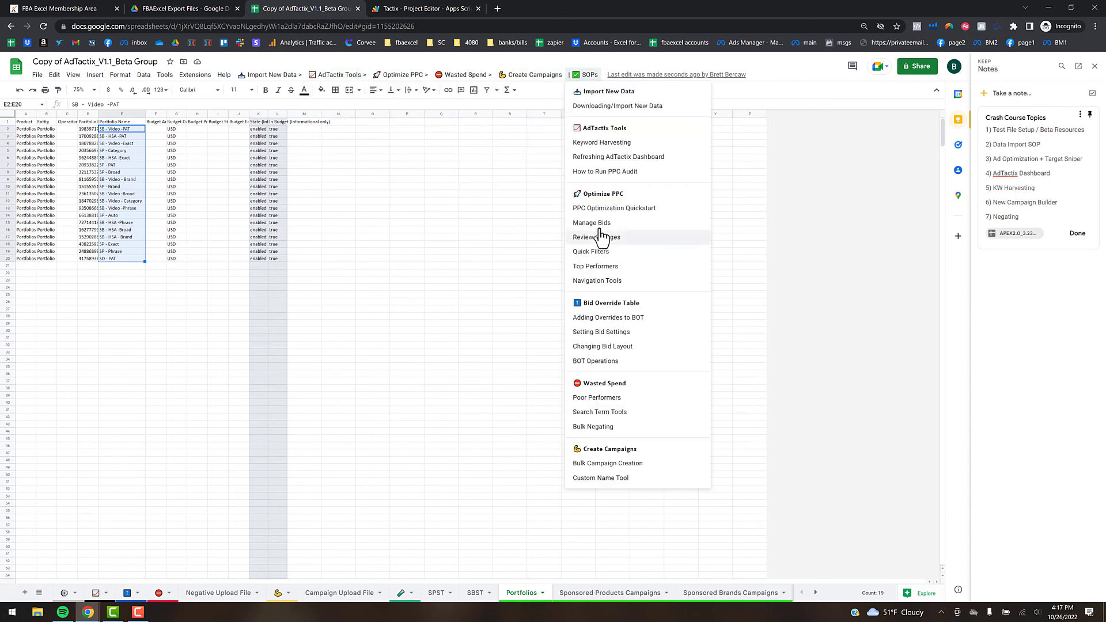